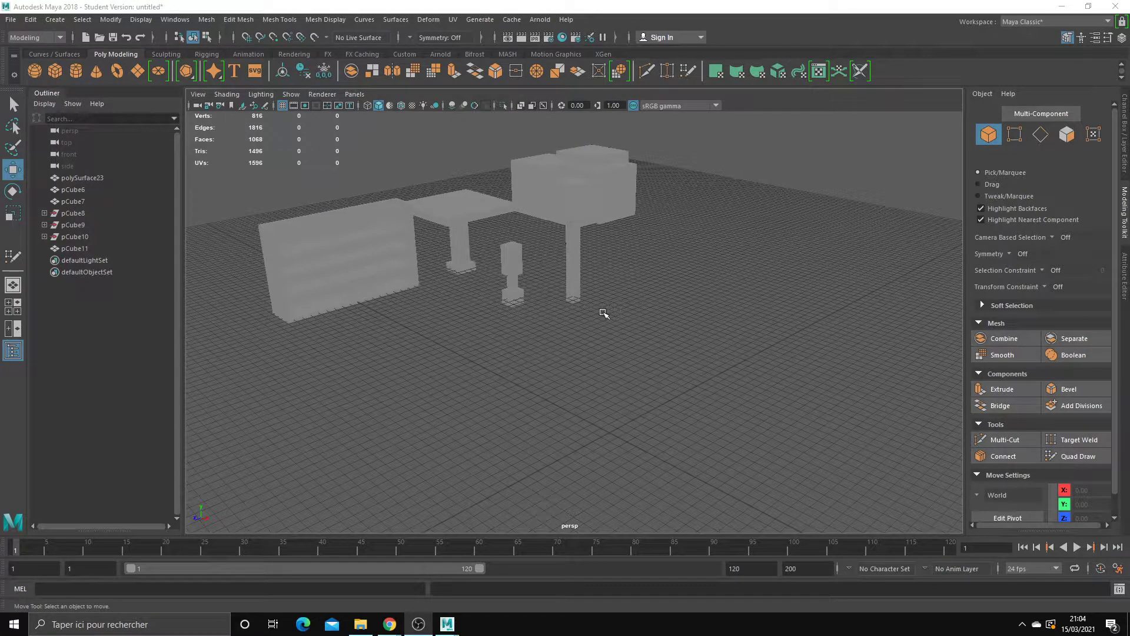
Step: Move the shelf up and left, the stool left, and the tree block toward the back
{"action": "left_click", "coordinate": [400, 278]}
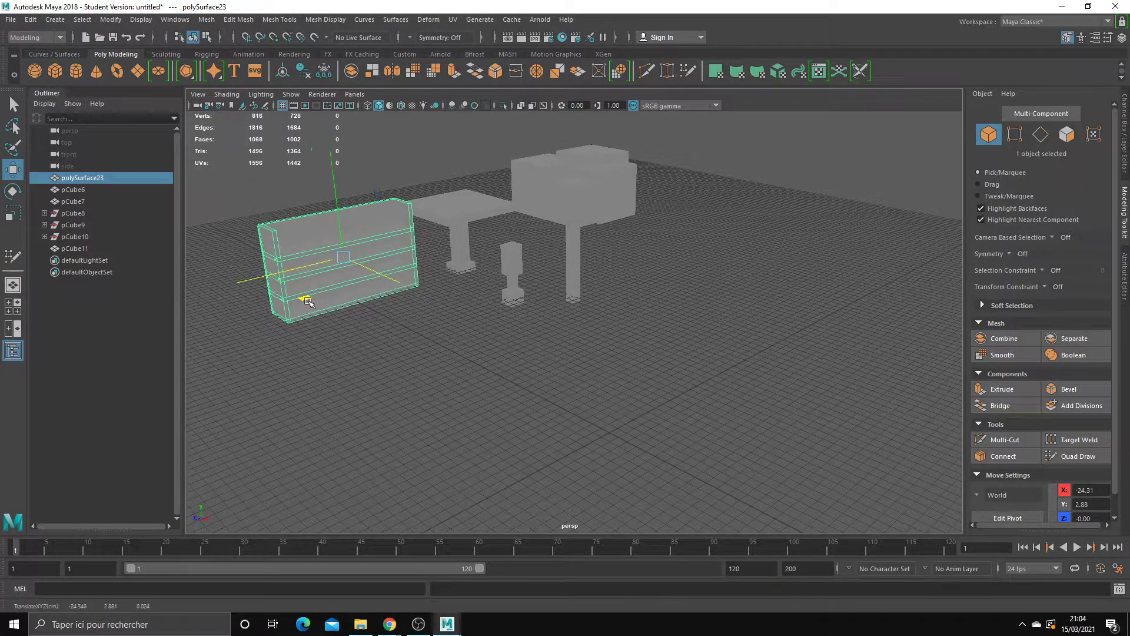
{"action": "mouse_move", "coordinate": [317, 305]}
{"action": "left_mouse_down"}
{"action": "mouse_move", "coordinate": [408, 300]}
{"action": "mouse_move", "coordinate": [435, 252]}
{"action": "left_mouse_up"}
{"action": "left_click", "coordinate": [456, 281]}
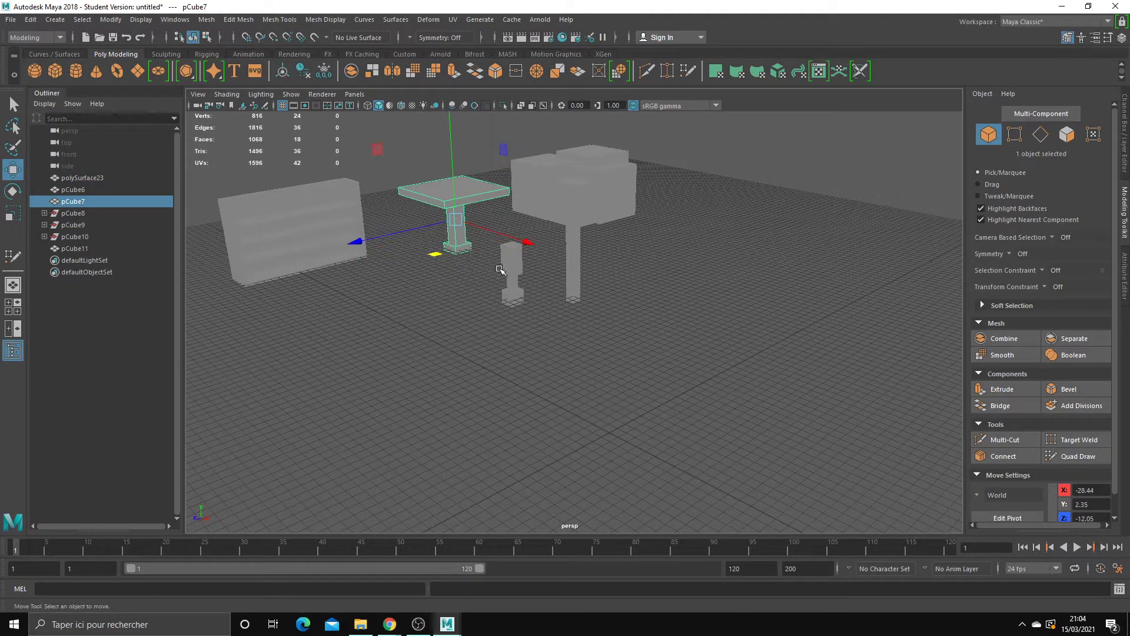
{"action": "left_click", "coordinate": [516, 291]}
{"action": "left_click_drag", "start_coordinate": [516, 291], "coordinate": [403, 252]}
{"action": "left_click", "coordinate": [575, 262]}
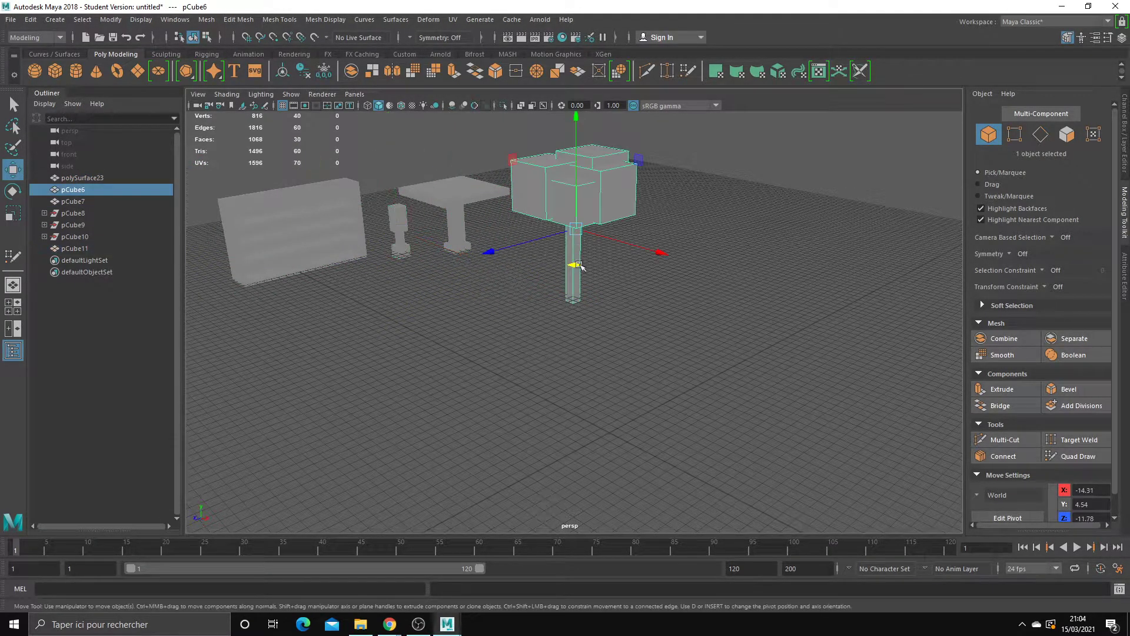
{"action": "mouse_move", "coordinate": [575, 262]}
{"action": "left_mouse_down"}
{"action": "mouse_move", "coordinate": [559, 263]}
{"action": "mouse_move", "coordinate": [674, 356]}
{"action": "mouse_move", "coordinate": [615, 316]}
{"action": "left_mouse_up"}
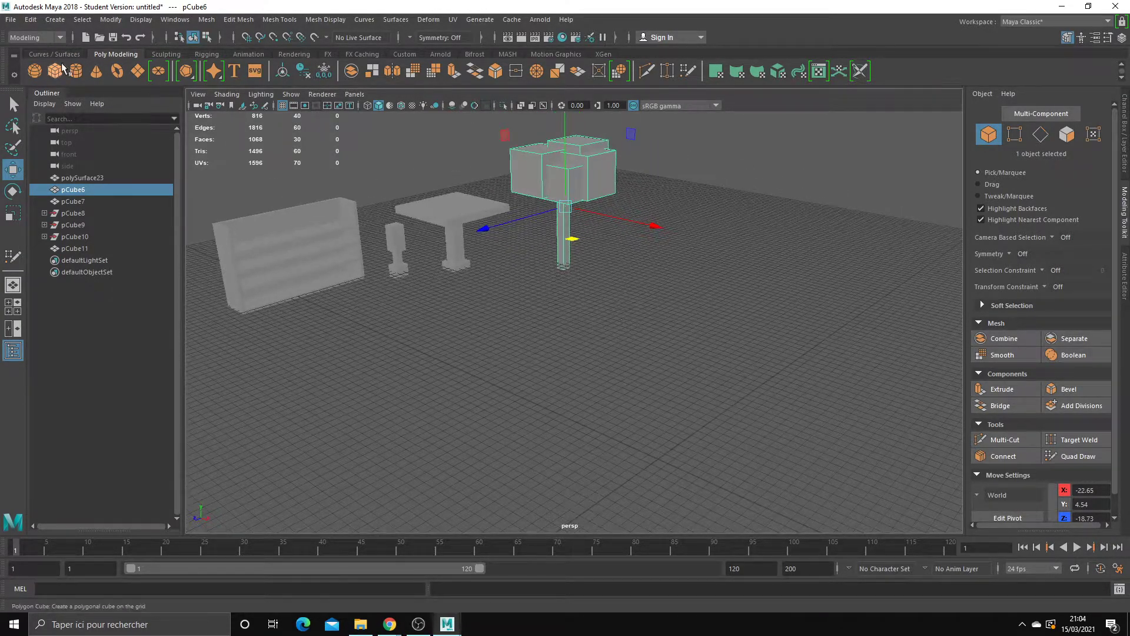
Step: Clear the selection, then slide the table further back and to the left
{"action": "mouse_move", "coordinate": [468, 323]}
{"action": "left_mouse_down"}
{"action": "mouse_move", "coordinate": [740, 510]}
{"action": "mouse_move", "coordinate": [805, 516]}
{"action": "mouse_move", "coordinate": [774, 503]}
{"action": "left_mouse_up"}
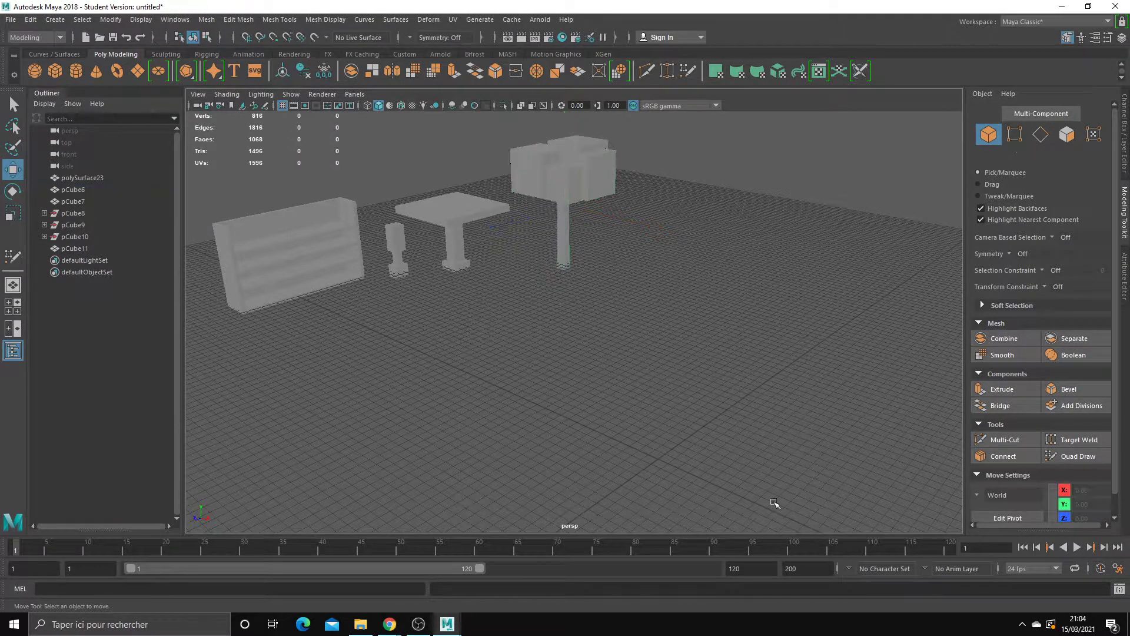
{"action": "middle_click_drag", "start_coordinate": [566, 410], "coordinate": [587, 402], "text": "alt"}
{"action": "left_click", "coordinate": [337, 256]}
{"action": "left_click", "coordinate": [412, 241]}
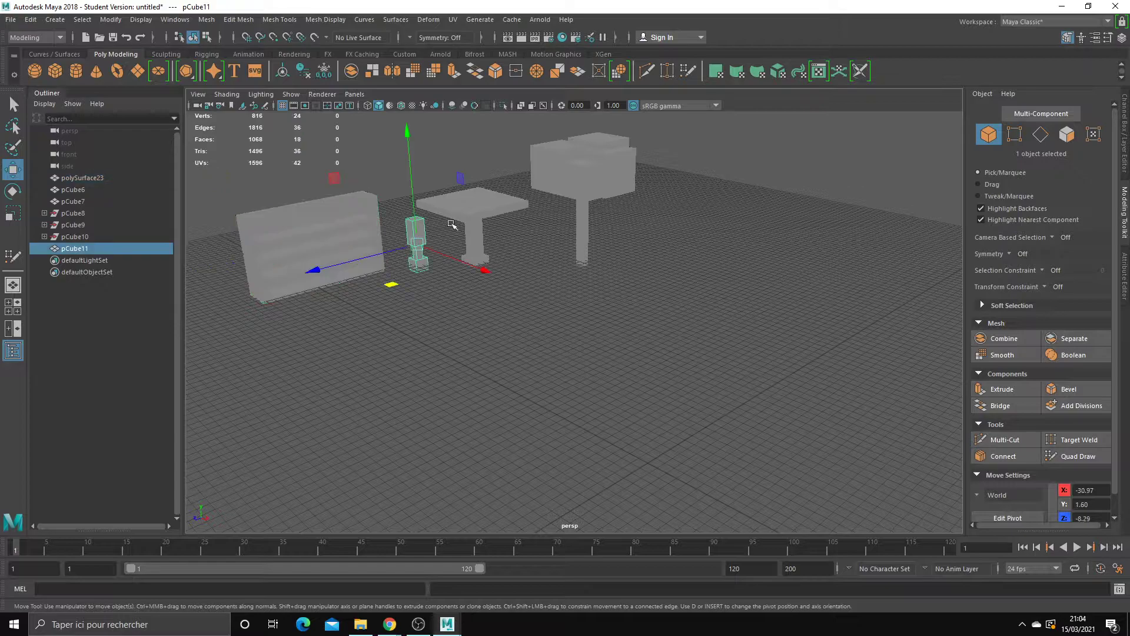
{"action": "left_click", "coordinate": [559, 189]}
{"action": "left_click", "coordinate": [503, 203]}
{"action": "left_click", "coordinate": [583, 356]}
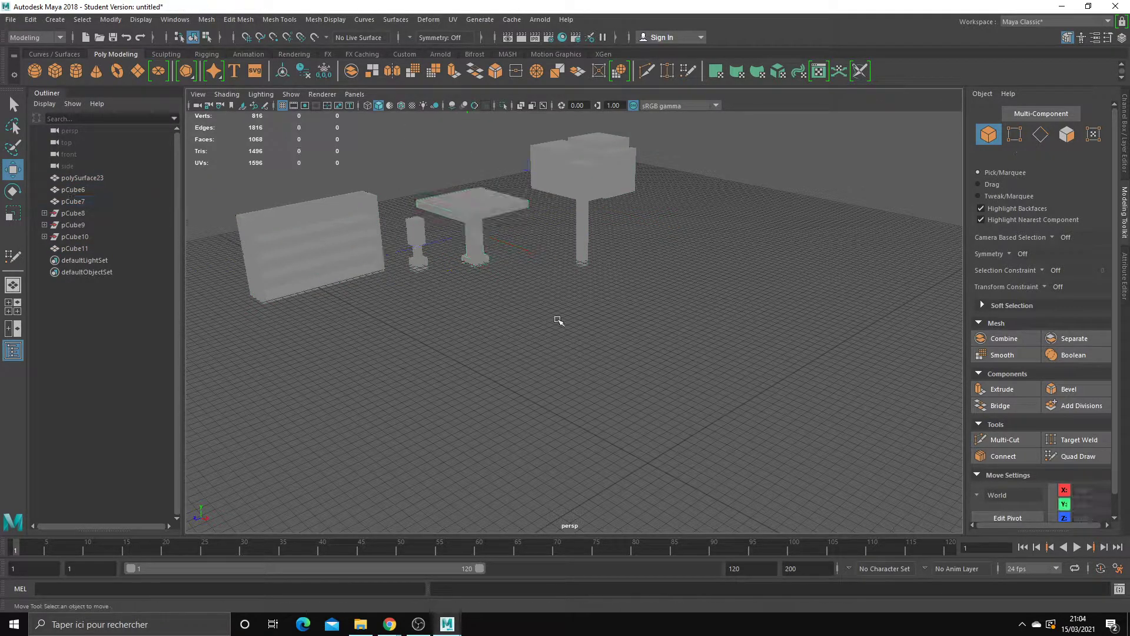
{"action": "left_click", "coordinate": [474, 259]}
{"action": "left_click_drag", "start_coordinate": [475, 259], "coordinate": [465, 238]}
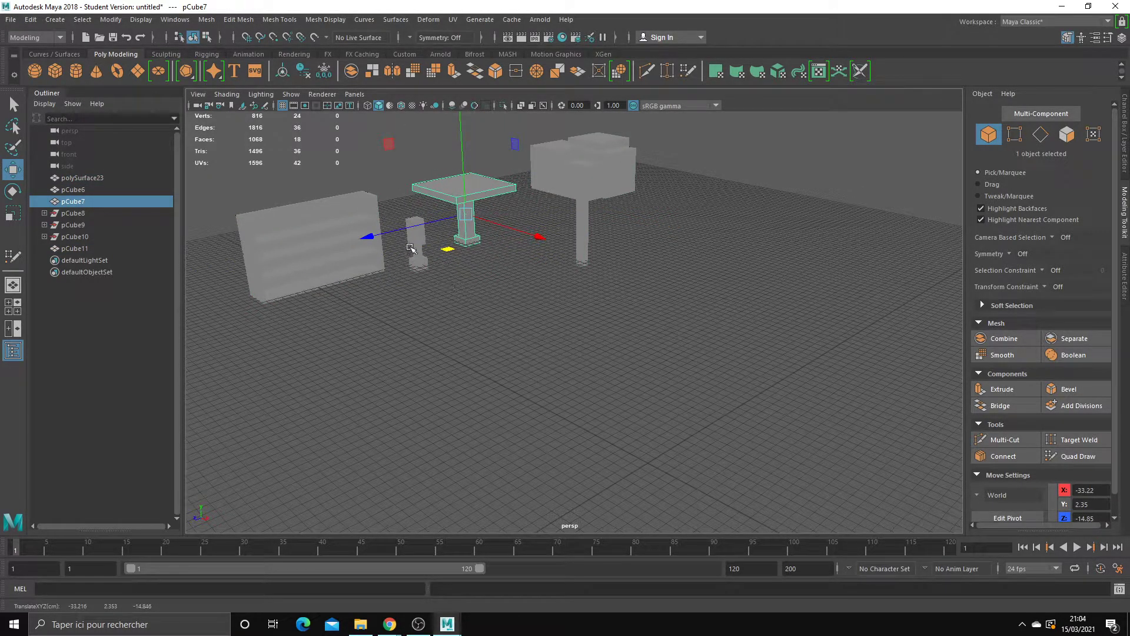
Step: Create a polygon cube and scale it into a flat, wide slab across the grid
{"action": "left_click", "coordinate": [57, 70]}
{"action": "middle_click_drag", "start_coordinate": [547, 361], "coordinate": [555, 312], "text": "alt"}
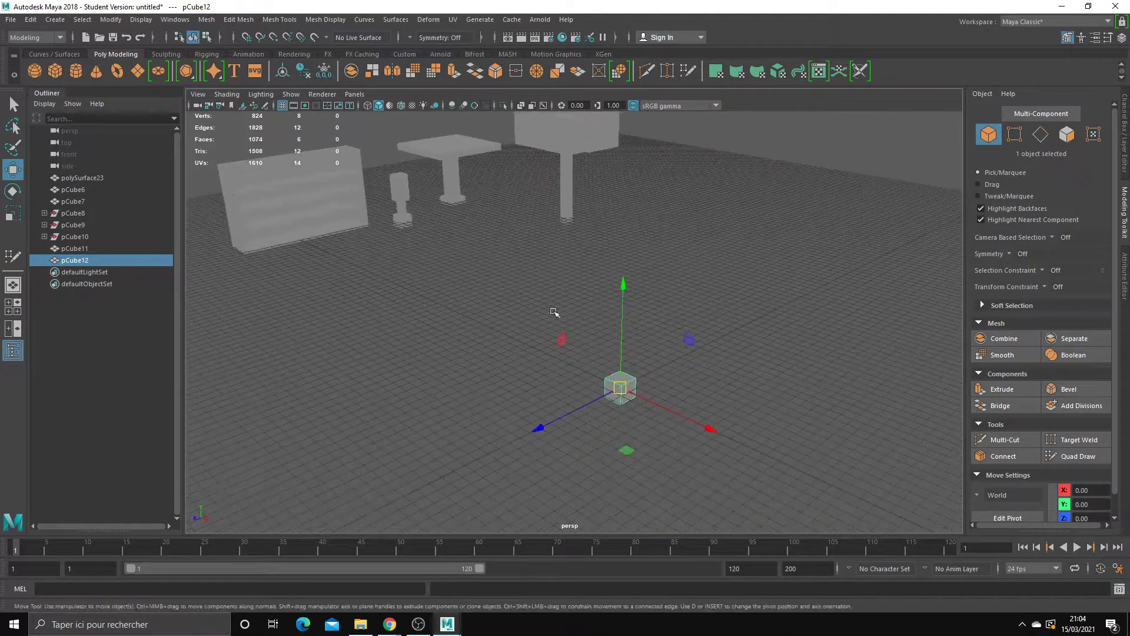
{"action": "key", "text": "r"}
{"action": "left_click_drag", "start_coordinate": [627, 453], "coordinate": [631, 465]}
{"action": "scroll", "coordinate": [631, 464], "scroll_direction": "down", "scroll_amount": 2}
{"action": "mouse_move", "coordinate": [610, 424]}
{"action": "left_mouse_down"}
{"action": "mouse_move", "coordinate": [620, 479]}
{"action": "mouse_move", "coordinate": [637, 499]}
{"action": "mouse_move", "coordinate": [609, 425]}
{"action": "mouse_move", "coordinate": [606, 450]}
{"action": "mouse_move", "coordinate": [584, 445]}
{"action": "mouse_move", "coordinate": [563, 412]}
{"action": "mouse_move", "coordinate": [586, 414]}
{"action": "mouse_move", "coordinate": [588, 386]}
{"action": "mouse_move", "coordinate": [565, 398]}
{"action": "left_mouse_up"}
{"action": "scroll", "coordinate": [586, 414], "scroll_direction": "up", "scroll_amount": 3}
{"action": "key", "text": "w"}
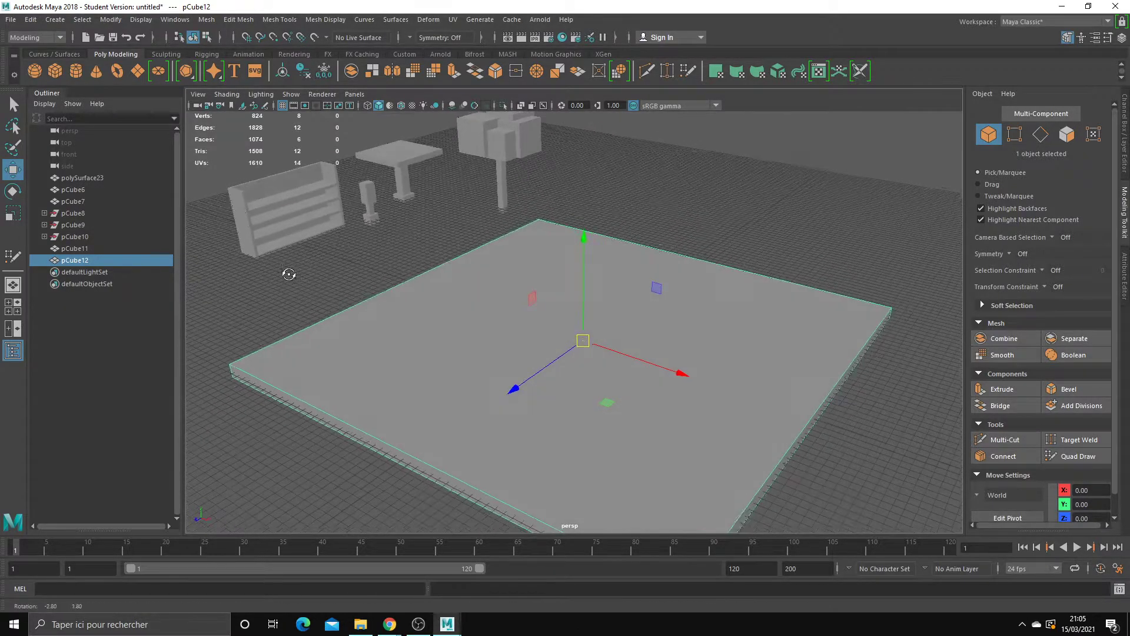
Step: Rename the slab to 'sol' in the Outliner and orbit around the floor
{"action": "double_click", "coordinate": [76, 260]}
{"action": "type", "text": "sol"}
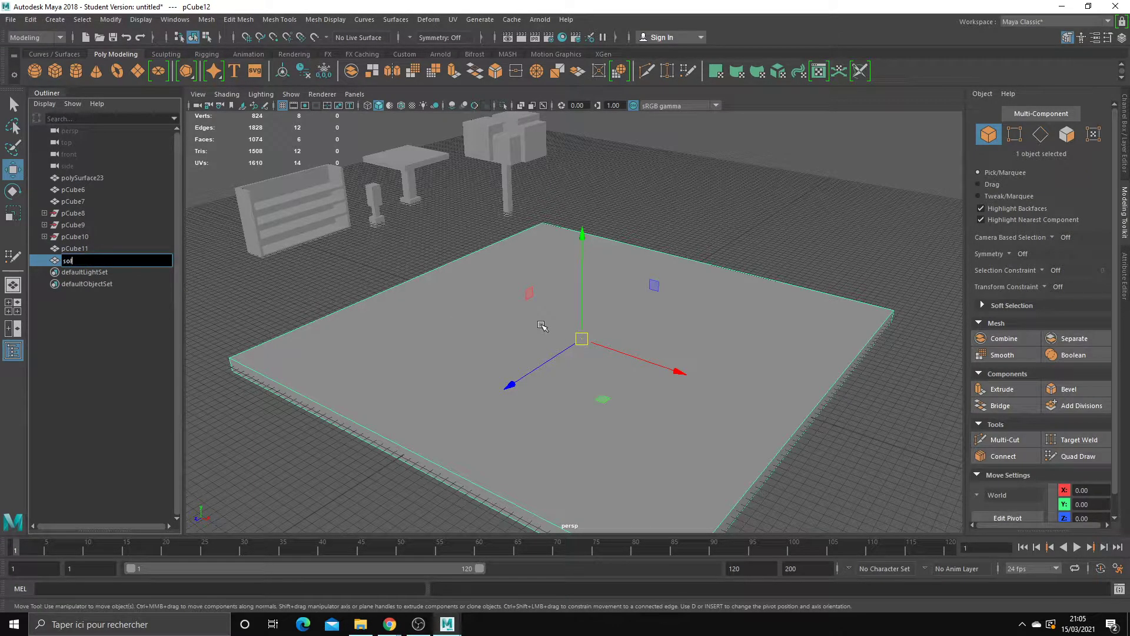
{"action": "key", "text": "Return"}
{"action": "mouse_move", "coordinate": [559, 328]}
{"action": "left_mouse_down", "text": "alt"}
{"action": "mouse_move", "coordinate": [573, 304]}
{"action": "mouse_move", "coordinate": [542, 248]}
{"action": "left_mouse_up", "text": "alt"}
{"action": "scroll", "coordinate": [589, 306], "scroll_direction": "down", "scroll_amount": 3}
{"action": "scroll", "coordinate": [586, 324], "scroll_direction": "down", "scroll_amount": 3}
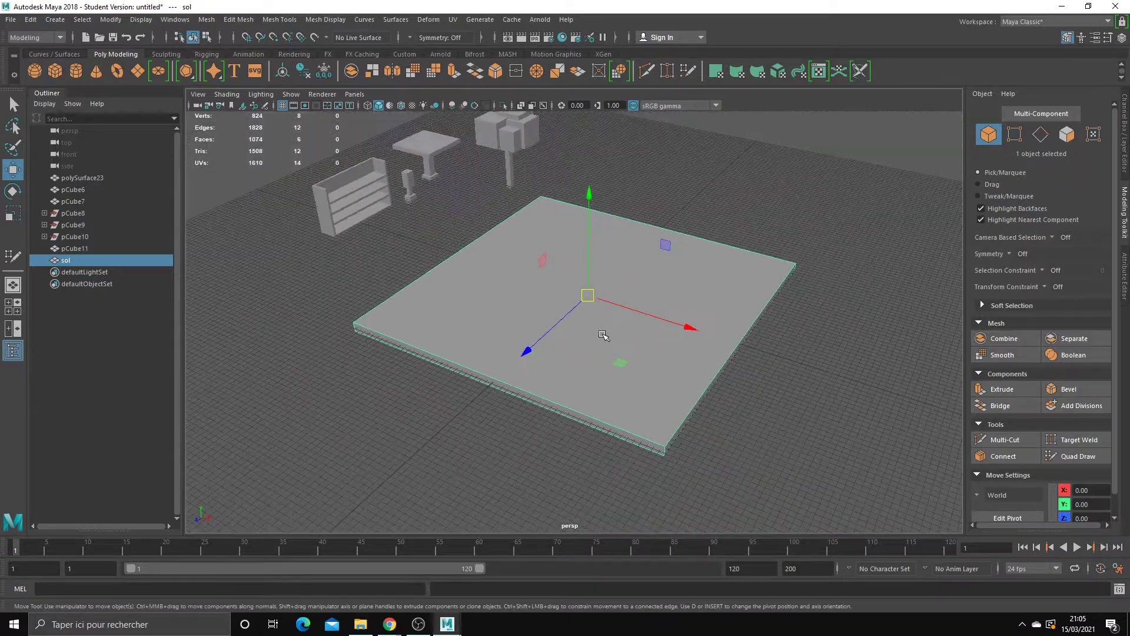
{"action": "scroll", "coordinate": [585, 334], "scroll_direction": "down", "scroll_amount": 2}
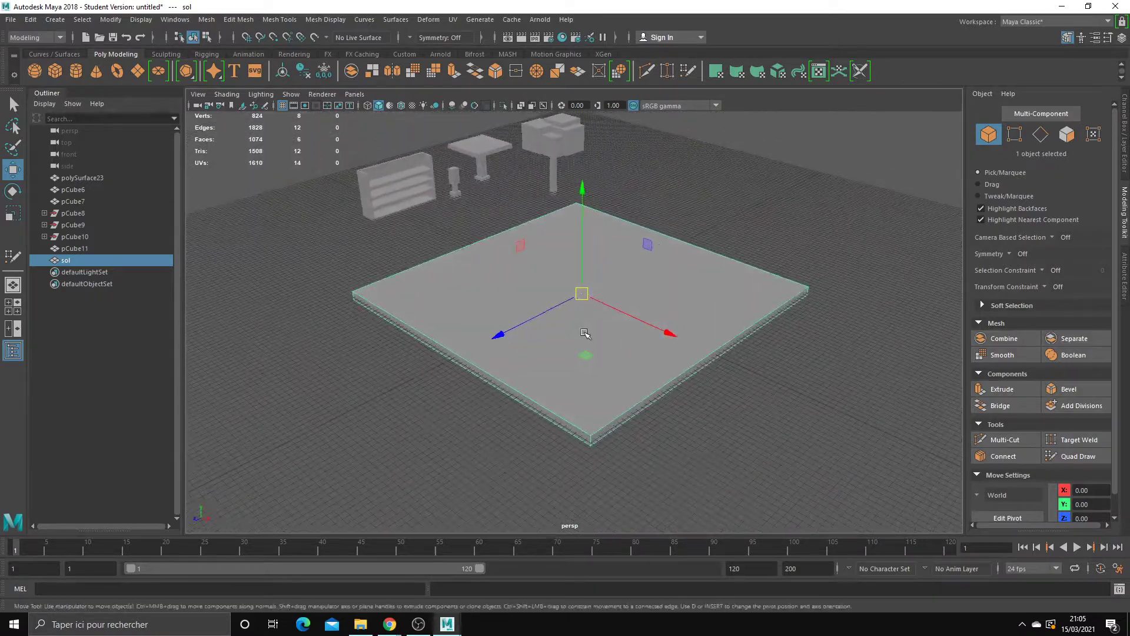
Step: Create a cube at the floor's left corner and stretch it into a tall pillar
{"action": "left_click", "coordinate": [55, 71]}
{"action": "key", "text": "r"}
{"action": "left_click", "coordinate": [587, 124], "text": "shift"}
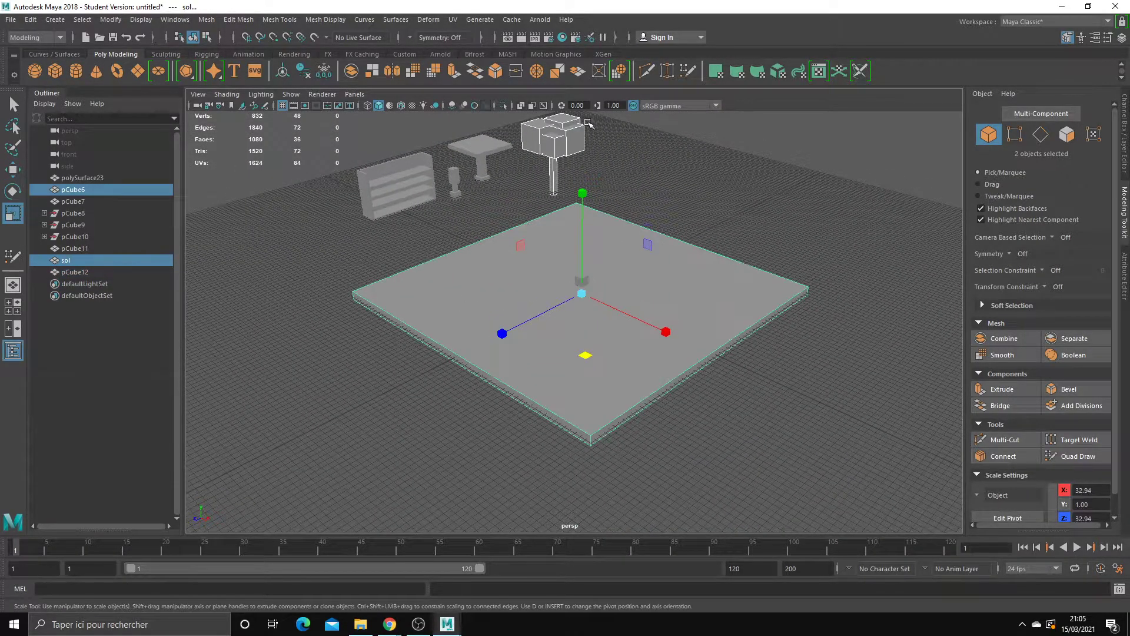
{"action": "left_click", "coordinate": [582, 278]}
{"action": "key", "text": "w"}
{"action": "left_click_drag", "start_coordinate": [582, 195], "coordinate": [582, 175]}
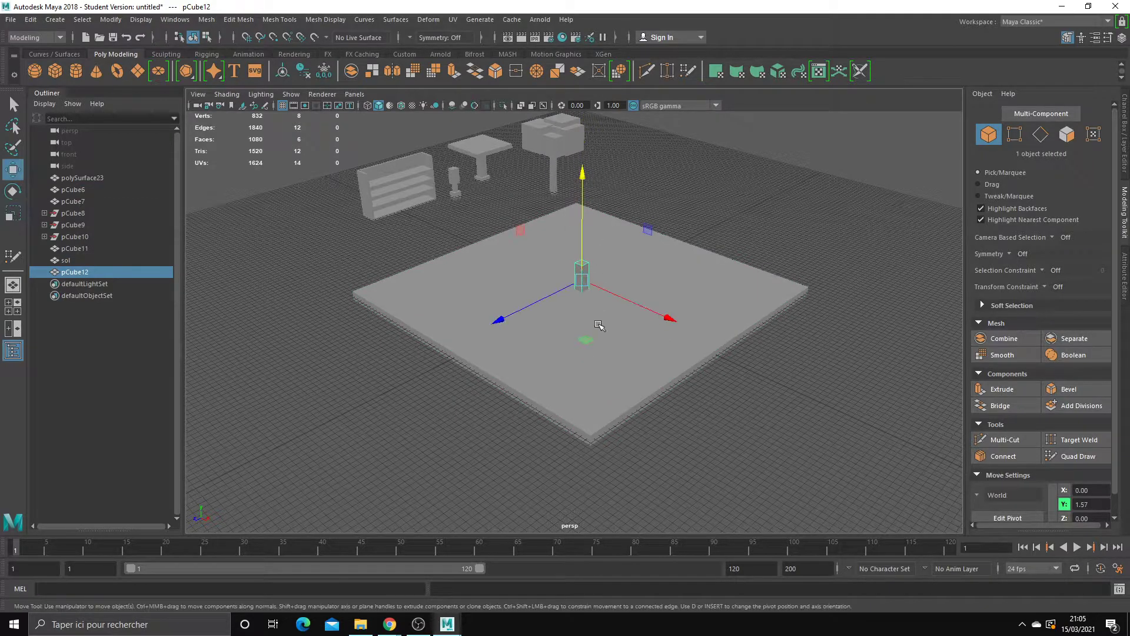
{"action": "left_click_drag", "start_coordinate": [599, 326], "coordinate": [383, 334]}
{"action": "key", "text": "r"}
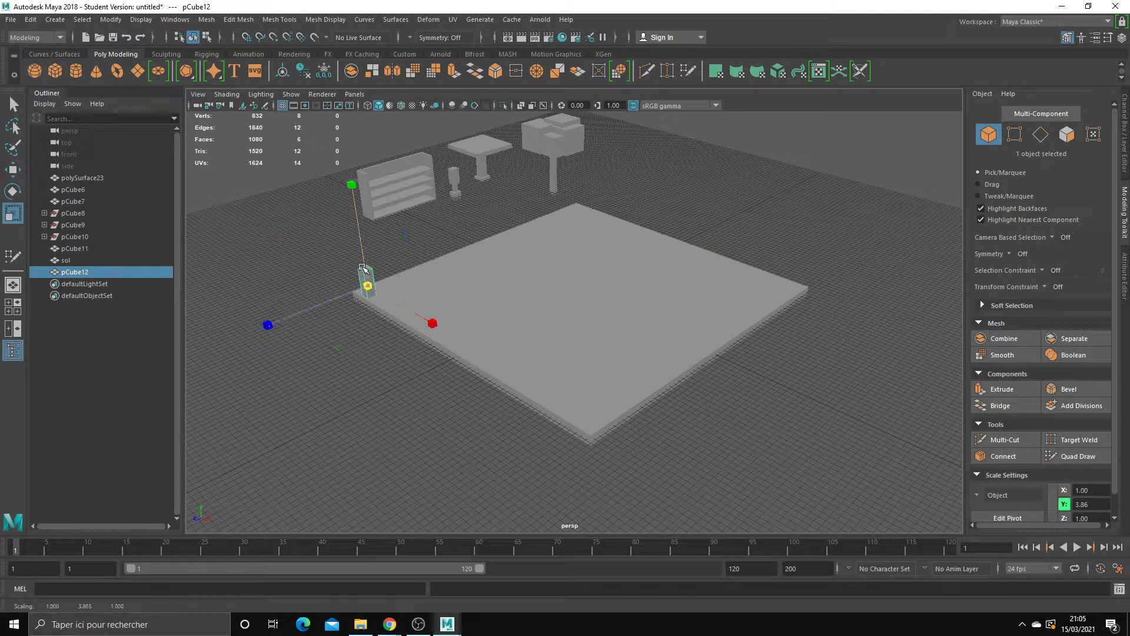
{"action": "key", "text": "w"}
{"action": "key", "text": "r"}
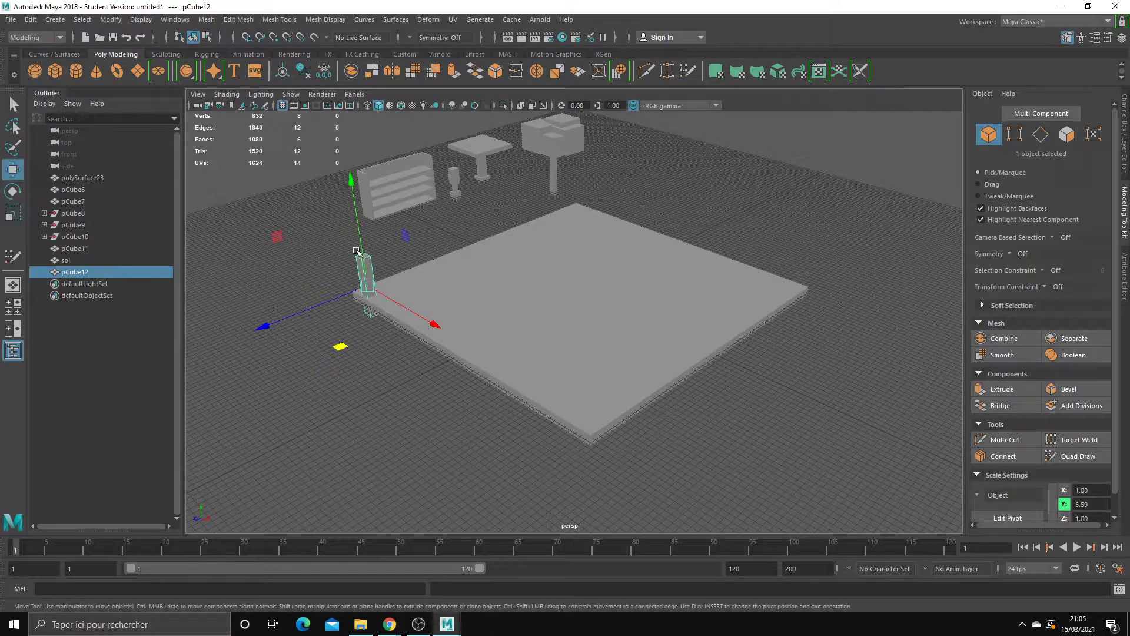
{"action": "mouse_move", "coordinate": [368, 268]}
{"action": "left_mouse_down"}
{"action": "mouse_move", "coordinate": [354, 193]}
{"action": "mouse_move", "coordinate": [387, 238]}
{"action": "mouse_move", "coordinate": [362, 356]}
{"action": "mouse_move", "coordinate": [348, 361]}
{"action": "left_mouse_up"}
{"action": "key", "text": "w"}
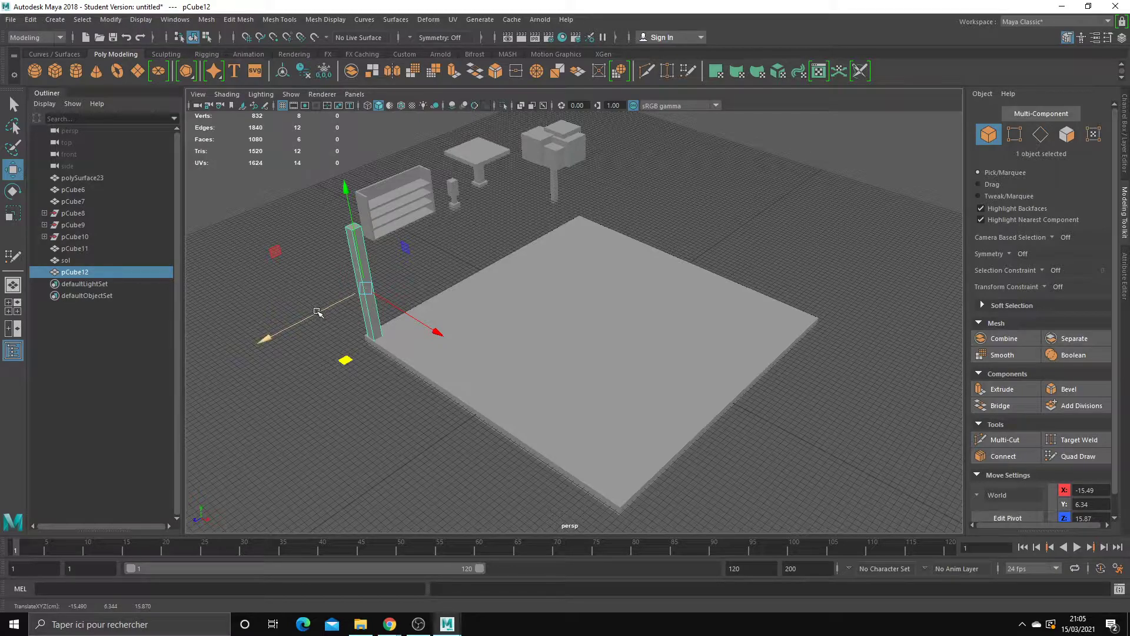
Step: Duplicate the pillar to the far floor corner, then copy both pillars along the floor edge
{"action": "key", "text": "ctrl+d"}
{"action": "left_click_drag", "start_coordinate": [302, 315], "coordinate": [564, 237]}
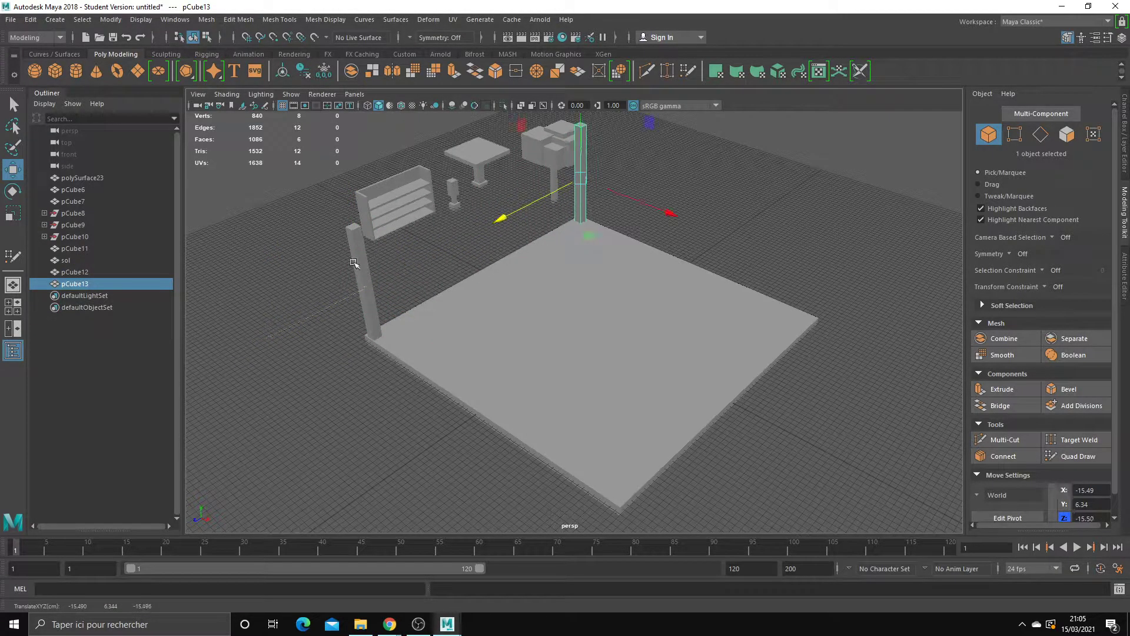
{"action": "mouse_move", "coordinate": [353, 263]}
{"action": "left_mouse_down", "text": "alt"}
{"action": "mouse_move", "coordinate": [538, 222]}
{"action": "mouse_move", "coordinate": [500, 204]}
{"action": "left_mouse_up", "text": "alt"}
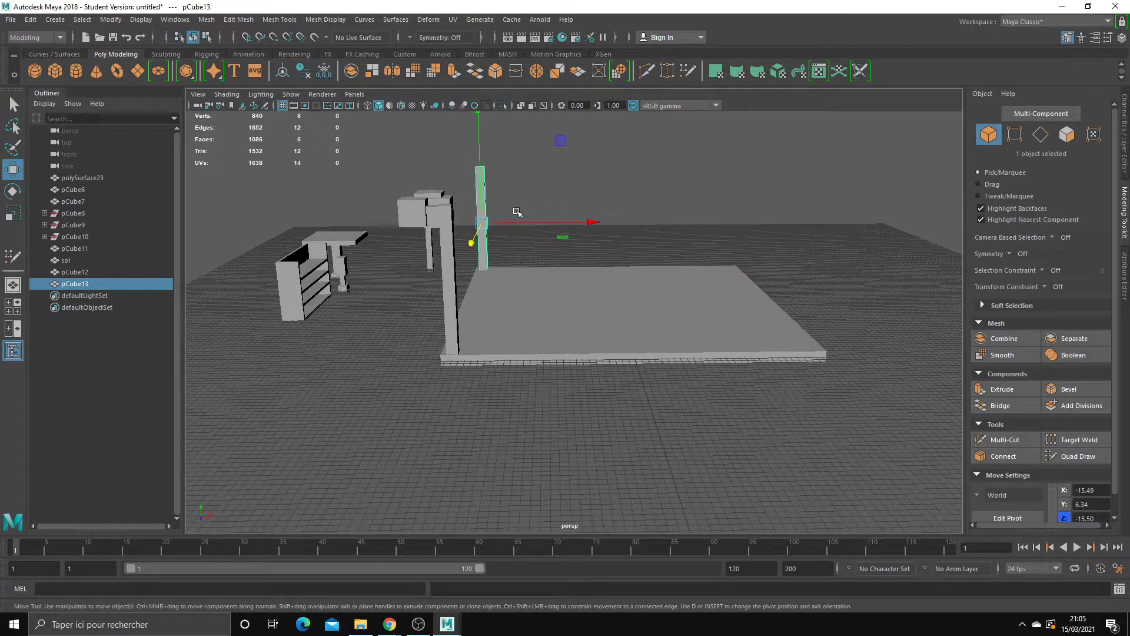
{"action": "left_click", "coordinate": [453, 265], "text": "shift"}
{"action": "mouse_move", "coordinate": [453, 265]}
{"action": "left_mouse_down", "text": "alt"}
{"action": "mouse_move", "coordinate": [554, 204]}
{"action": "mouse_move", "coordinate": [515, 270]}
{"action": "left_mouse_up", "text": "alt"}
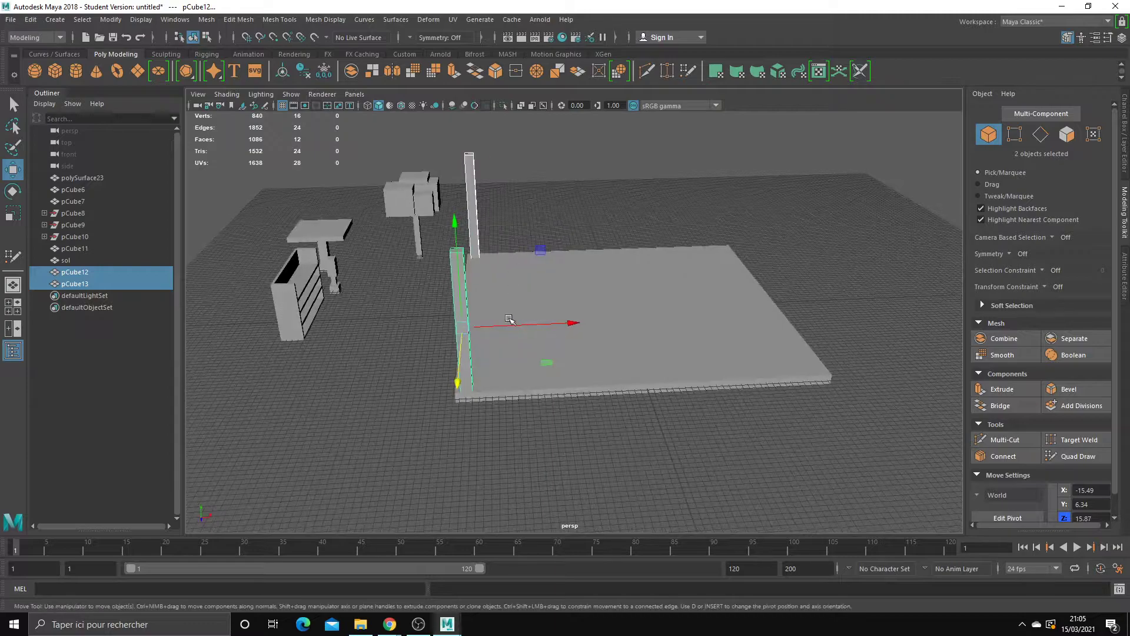
{"action": "mouse_move", "coordinate": [512, 321]}
{"action": "left_mouse_down", "text": "shift"}
{"action": "mouse_move", "coordinate": [886, 324]}
{"action": "mouse_move", "coordinate": [858, 411]}
{"action": "mouse_move", "coordinate": [604, 431]}
{"action": "left_mouse_up", "text": "shift"}
Step: Duplicate the left and front pillars again and shift the copies along the floor edge
{"action": "key", "text": "q"}
{"action": "left_click", "coordinate": [605, 431]}
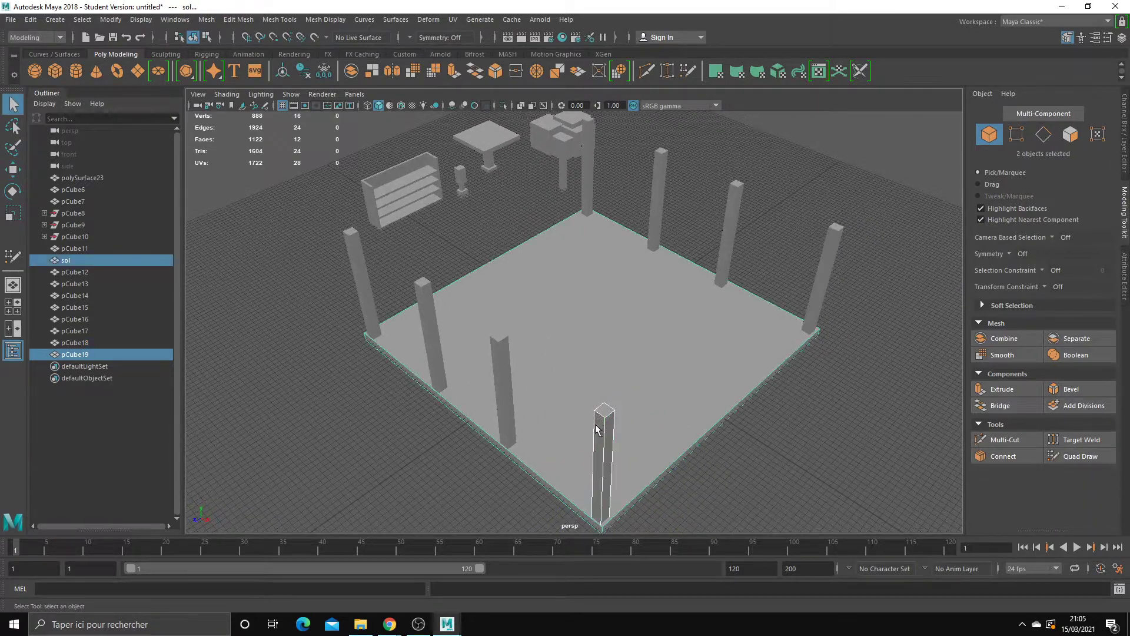
{"action": "key", "text": "w"}
{"action": "left_click_drag", "start_coordinate": [606, 494], "coordinate": [689, 432], "text": "shift"}
{"action": "key", "text": "ctrl+z"}
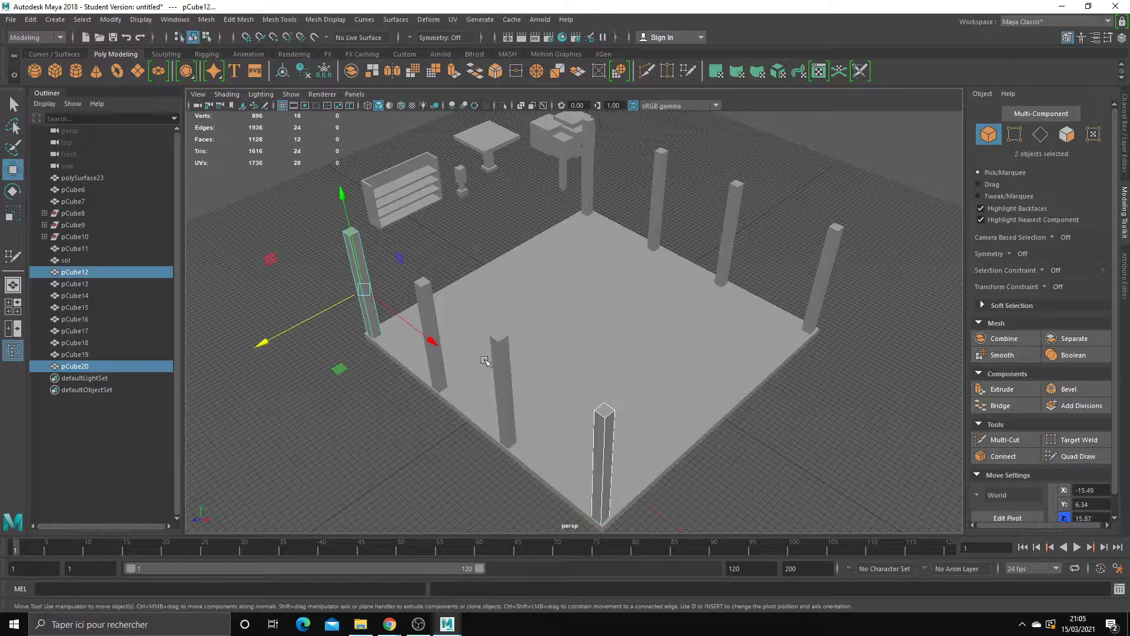
{"action": "key", "text": "ctrl+z"}
{"action": "key", "text": "q"}
{"action": "left_click", "coordinate": [380, 318], "text": "shift"}
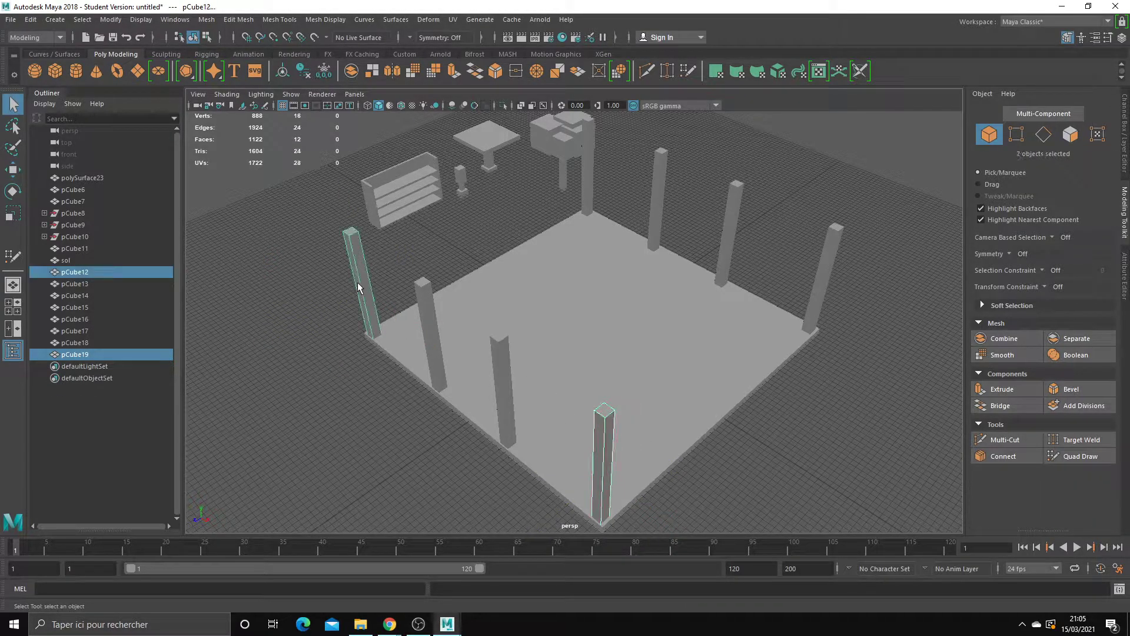
{"action": "key", "text": "w"}
{"action": "left_click_drag", "start_coordinate": [318, 321], "coordinate": [506, 255], "text": "shift"}
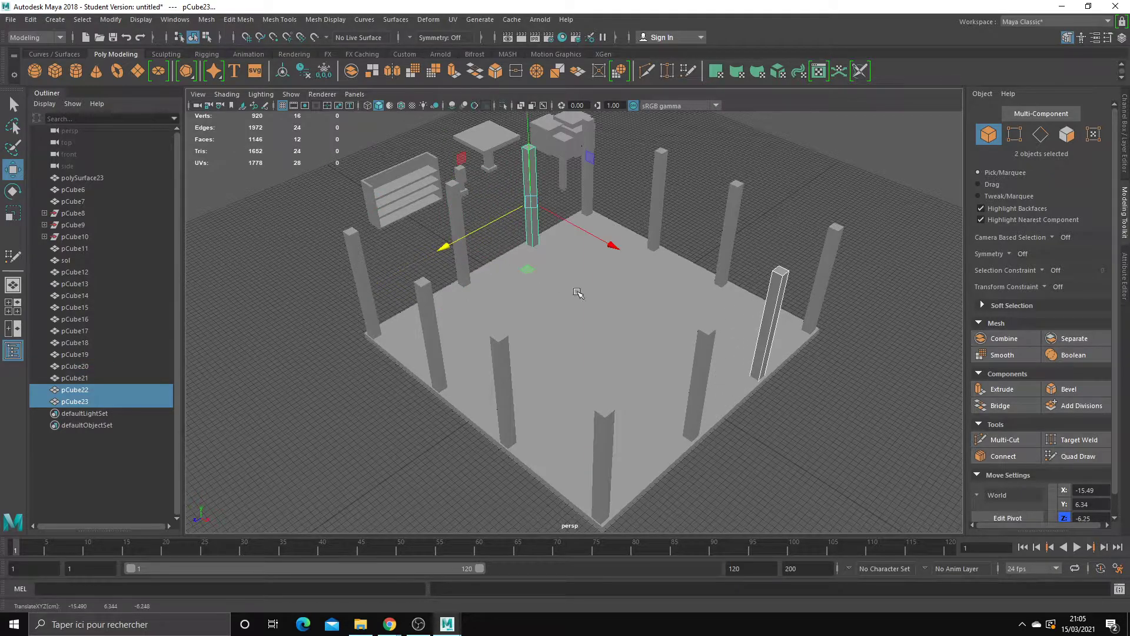
{"action": "mouse_move", "coordinate": [577, 293]}
{"action": "left_mouse_down", "text": "alt"}
{"action": "mouse_move", "coordinate": [550, 306]}
{"action": "mouse_move", "coordinate": [560, 318]}
{"action": "mouse_move", "coordinate": [518, 305]}
{"action": "mouse_move", "coordinate": [481, 322]}
{"action": "mouse_move", "coordinate": [786, 345]}
{"action": "mouse_move", "coordinate": [689, 353]}
{"action": "left_mouse_up", "text": "alt"}
Step: Slide a duplicated pillar inward and rotate it over to lie as a beam
{"action": "left_click", "coordinate": [786, 344]}
{"action": "left_click_drag", "start_coordinate": [759, 357], "coordinate": [706, 360], "text": "shift"}
{"action": "scroll", "coordinate": [615, 386], "scroll_direction": "up", "scroll_amount": 5}
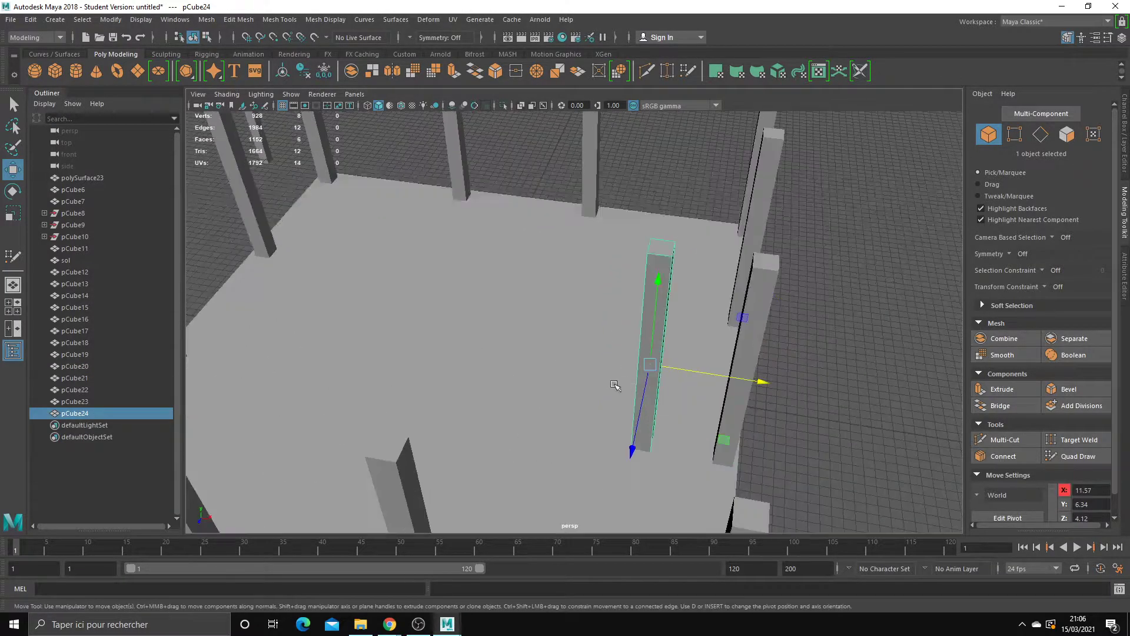
{"action": "key", "text": "e"}
{"action": "mouse_move", "coordinate": [615, 386]}
{"action": "left_mouse_down", "text": "alt"}
{"action": "mouse_move", "coordinate": [616, 353]}
{"action": "mouse_move", "coordinate": [718, 330]}
{"action": "mouse_move", "coordinate": [764, 381]}
{"action": "left_mouse_up", "text": "alt"}
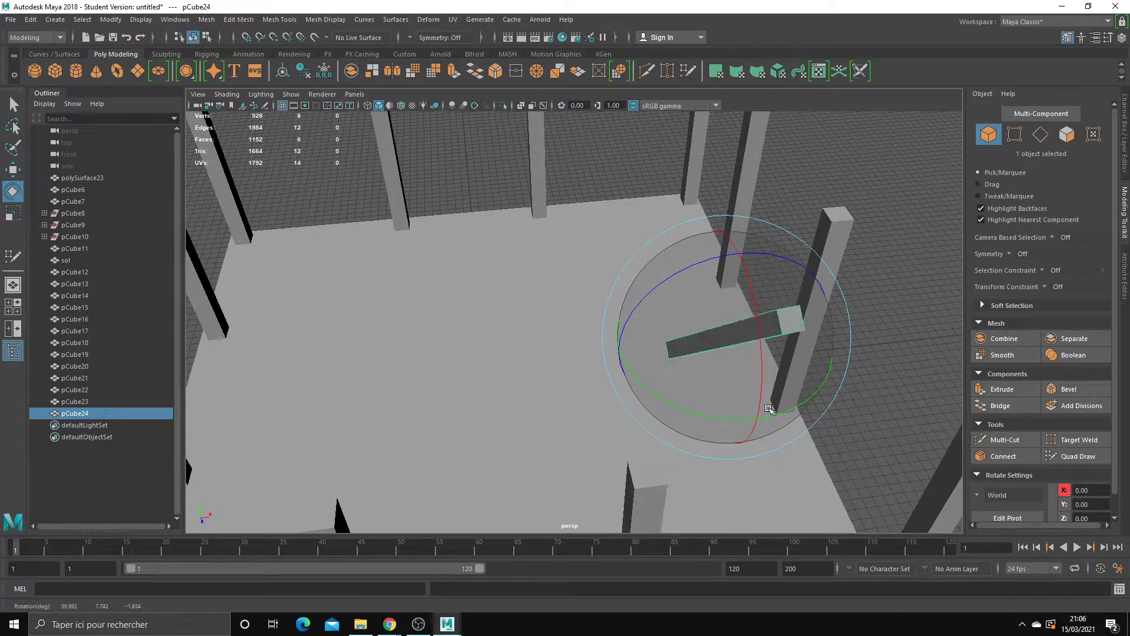
{"action": "key", "text": "ctrl+z"}
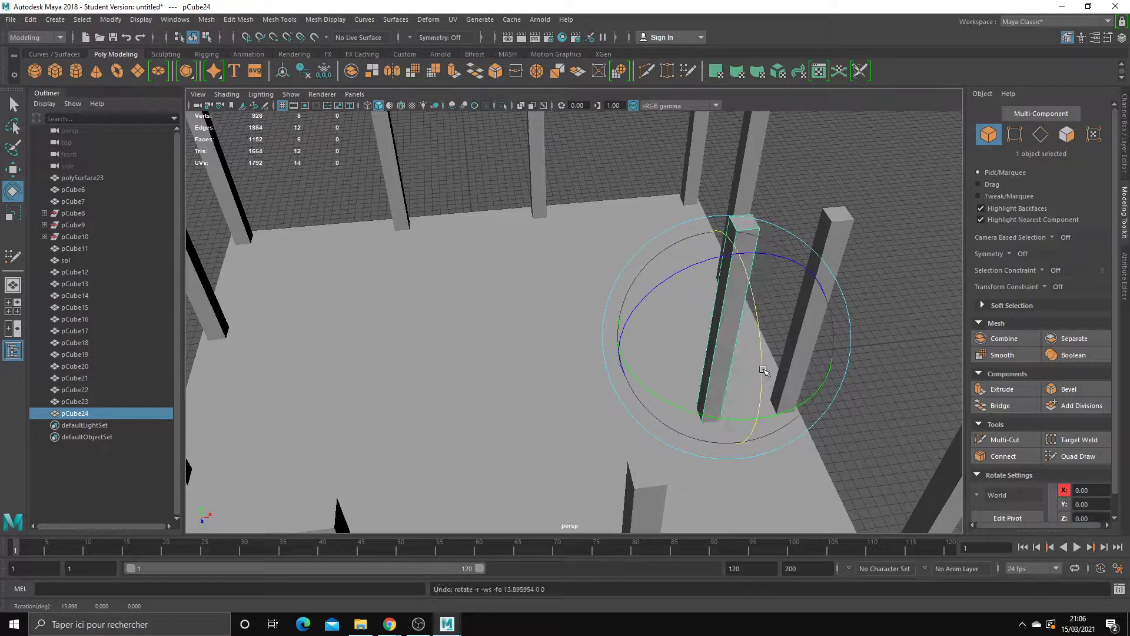
{"action": "mouse_move", "coordinate": [765, 354]}
{"action": "left_mouse_down"}
{"action": "mouse_move", "coordinate": [758, 448]}
{"action": "mouse_move", "coordinate": [723, 329]}
{"action": "mouse_move", "coordinate": [752, 327]}
{"action": "left_mouse_up"}
{"action": "key", "text": "w"}
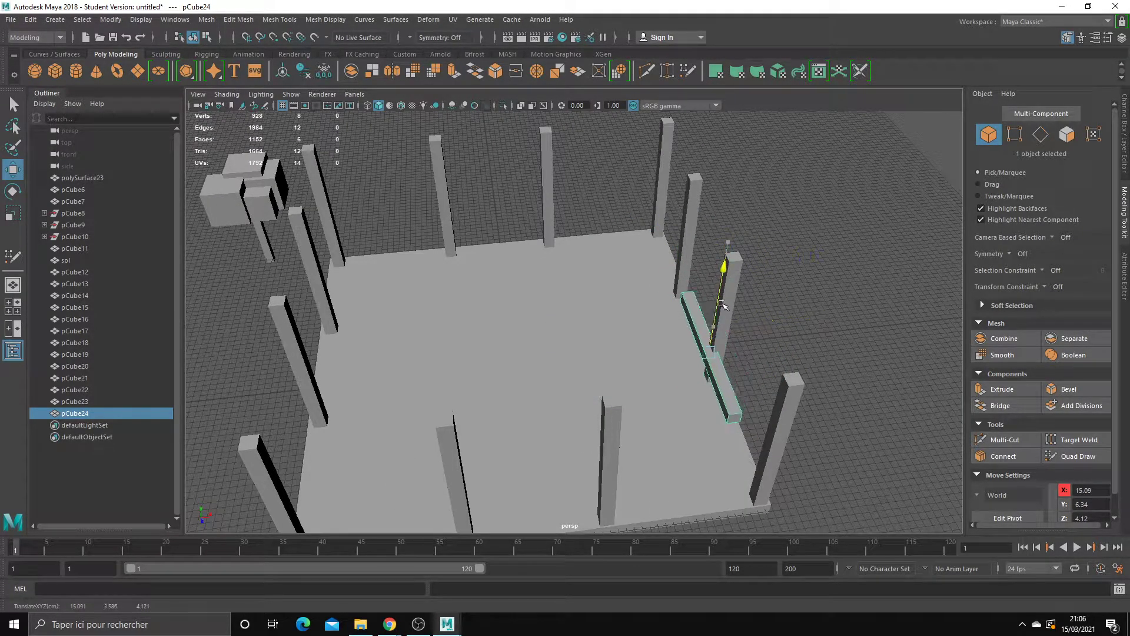
Step: Scale the beam long and thin along the wall base, then duplicate it for another wall
{"action": "left_click_drag", "start_coordinate": [728, 243], "coordinate": [719, 298]}
{"action": "key", "text": "r"}
{"action": "mouse_move", "coordinate": [730, 372]}
{"action": "left_mouse_down"}
{"action": "mouse_move", "coordinate": [752, 375]}
{"action": "mouse_move", "coordinate": [760, 353]}
{"action": "left_mouse_up"}
{"action": "key", "text": "w"}
{"action": "key", "text": "r"}
{"action": "key", "text": "w"}
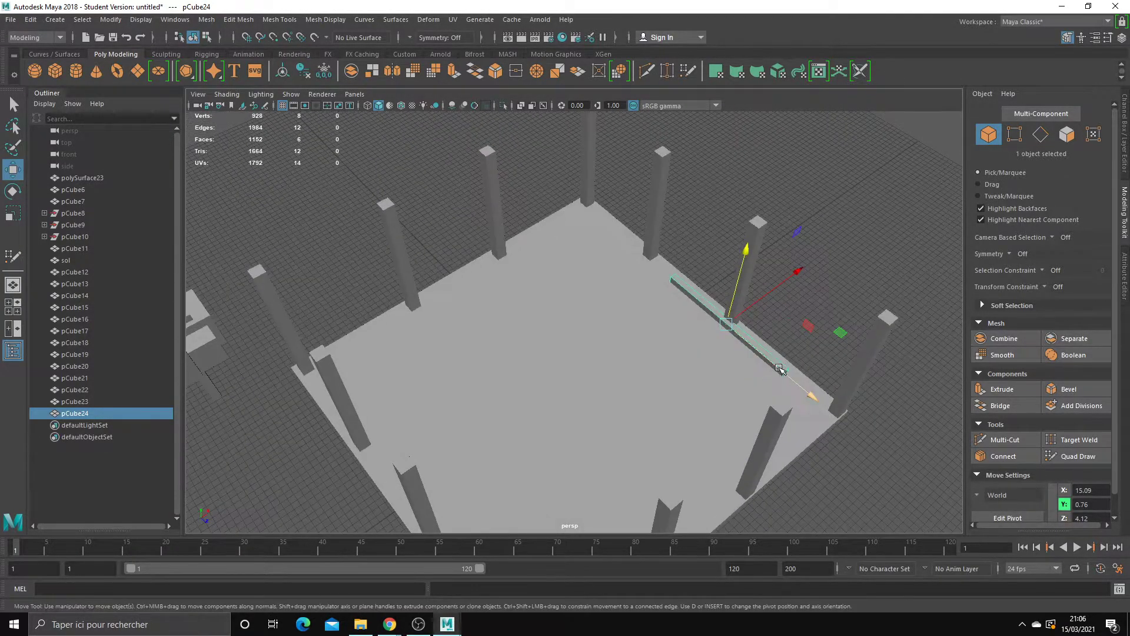
{"action": "key", "text": "r"}
{"action": "left_click_drag", "start_coordinate": [807, 388], "coordinate": [759, 349]}
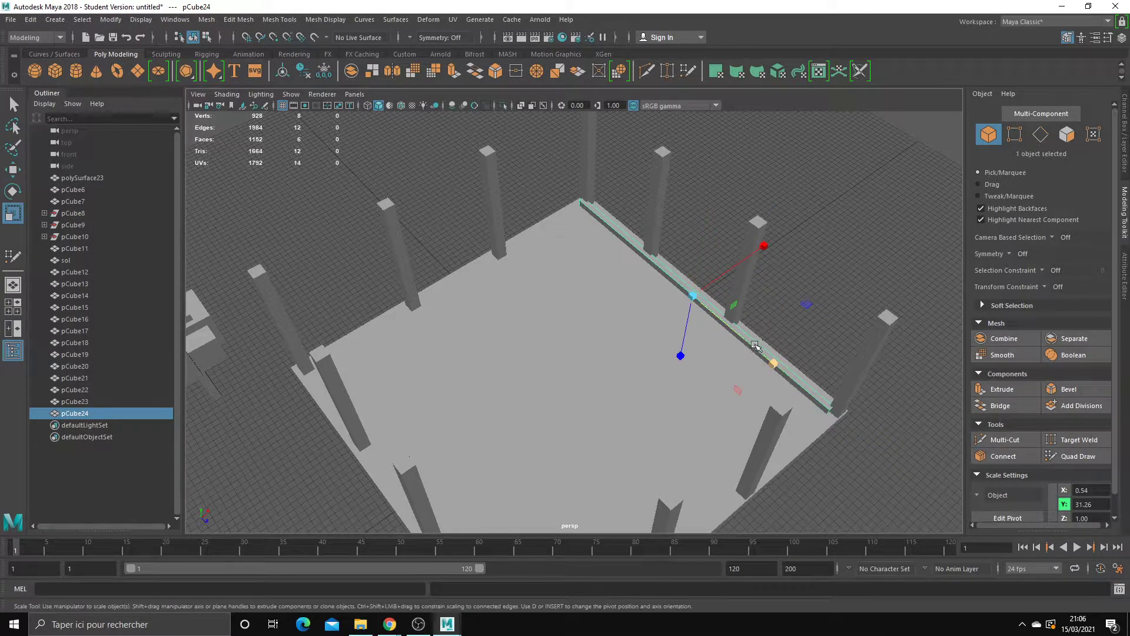
{"action": "key", "text": "w"}
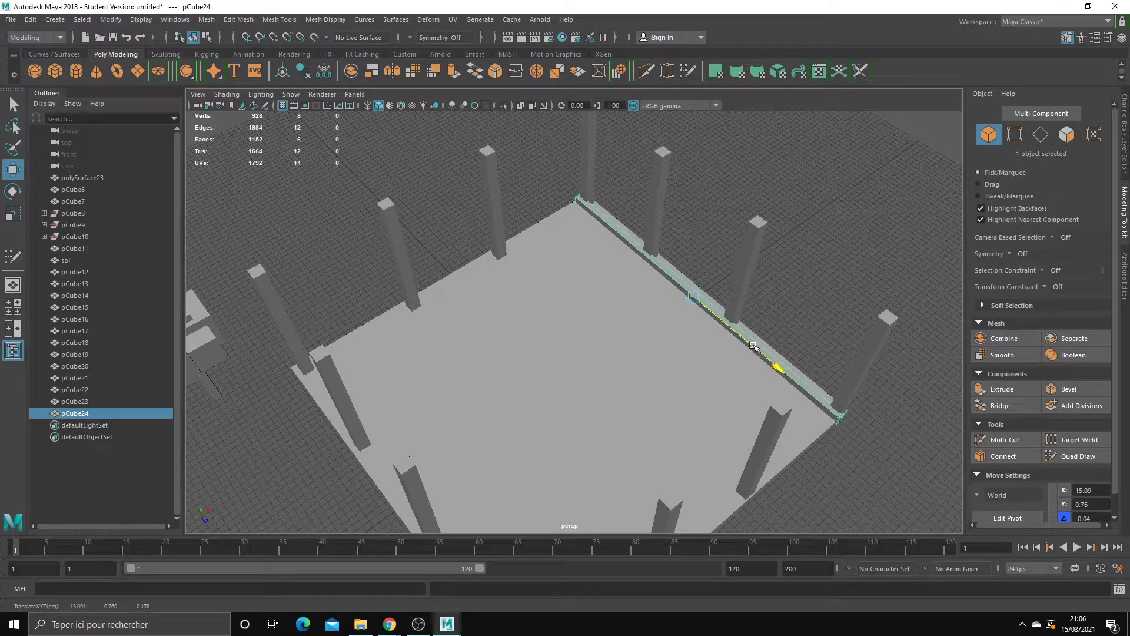
{"action": "mouse_move", "coordinate": [754, 346]}
{"action": "left_mouse_down", "text": "alt"}
{"action": "mouse_move", "coordinate": [597, 280]}
{"action": "mouse_move", "coordinate": [517, 277]}
{"action": "mouse_move", "coordinate": [765, 330]}
{"action": "left_mouse_up", "text": "alt"}
{"action": "mouse_move", "coordinate": [824, 353]}
{"action": "left_mouse_down", "text": "shift"}
{"action": "mouse_move", "coordinate": [458, 294]}
{"action": "mouse_move", "coordinate": [626, 316]}
{"action": "mouse_move", "coordinate": [560, 271]}
{"action": "mouse_move", "coordinate": [546, 317]}
{"action": "mouse_move", "coordinate": [710, 339]}
{"action": "left_mouse_up", "text": "shift"}
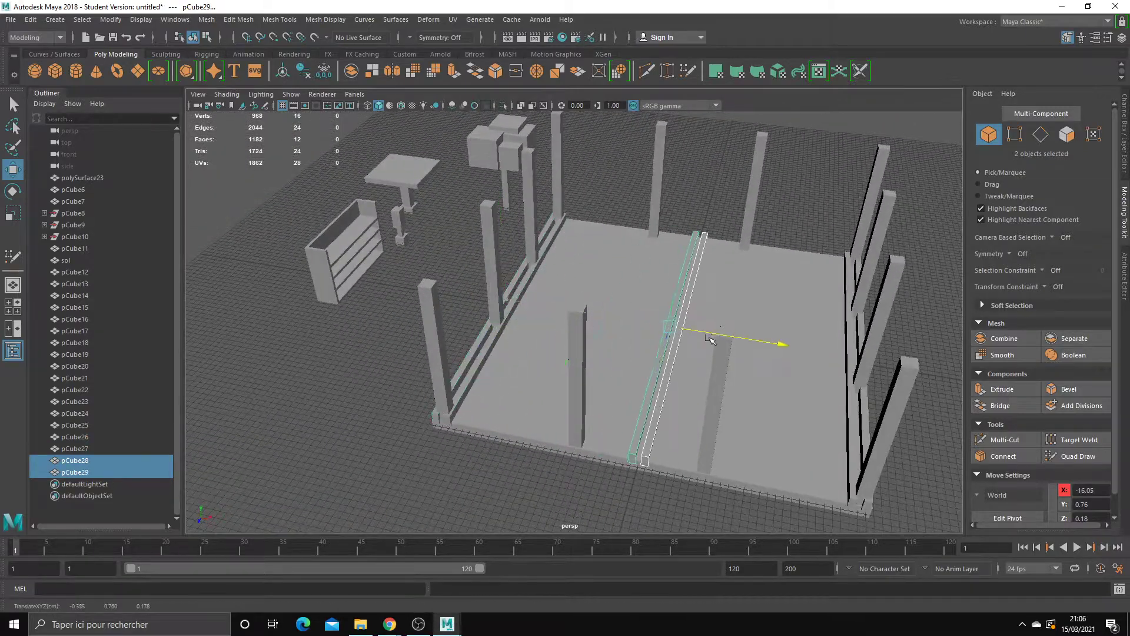
Step: Turn the two new beams 90 degrees, delete the extra one, and shorten the other to fit
{"action": "key", "text": "e"}
{"action": "mouse_move", "coordinate": [704, 383]}
{"action": "left_mouse_down"}
{"action": "mouse_move", "coordinate": [689, 399]}
{"action": "mouse_move", "coordinate": [593, 391]}
{"action": "left_mouse_up"}
{"action": "mouse_move", "coordinate": [689, 371]}
{"action": "left_mouse_down", "text": "alt"}
{"action": "mouse_move", "coordinate": [584, 378]}
{"action": "mouse_move", "coordinate": [546, 399]}
{"action": "left_mouse_up", "text": "alt"}
{"action": "key", "text": "w"}
{"action": "left_click", "coordinate": [592, 348]}
{"action": "left_click", "coordinate": [595, 346]}
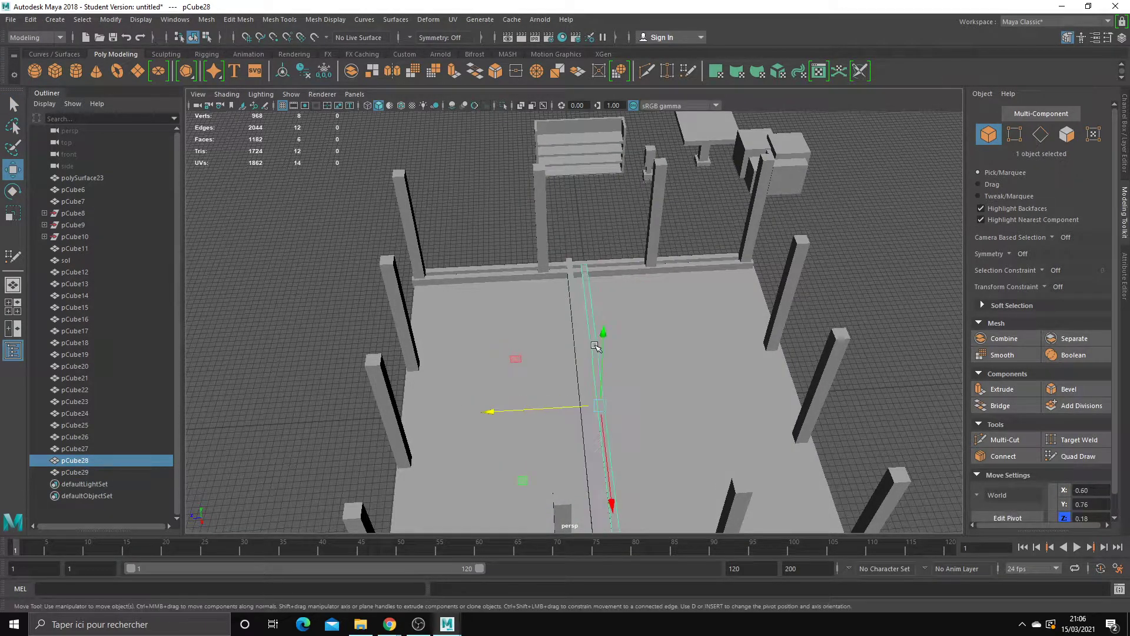
{"action": "mouse_move", "coordinate": [575, 316]}
{"action": "left_mouse_down", "text": "alt"}
{"action": "mouse_move", "coordinate": [379, 303]}
{"action": "mouse_move", "coordinate": [471, 341]}
{"action": "left_mouse_up", "text": "alt"}
{"action": "key", "text": "Delete"}
{"action": "left_click", "coordinate": [597, 317]}
{"action": "key", "text": "r"}
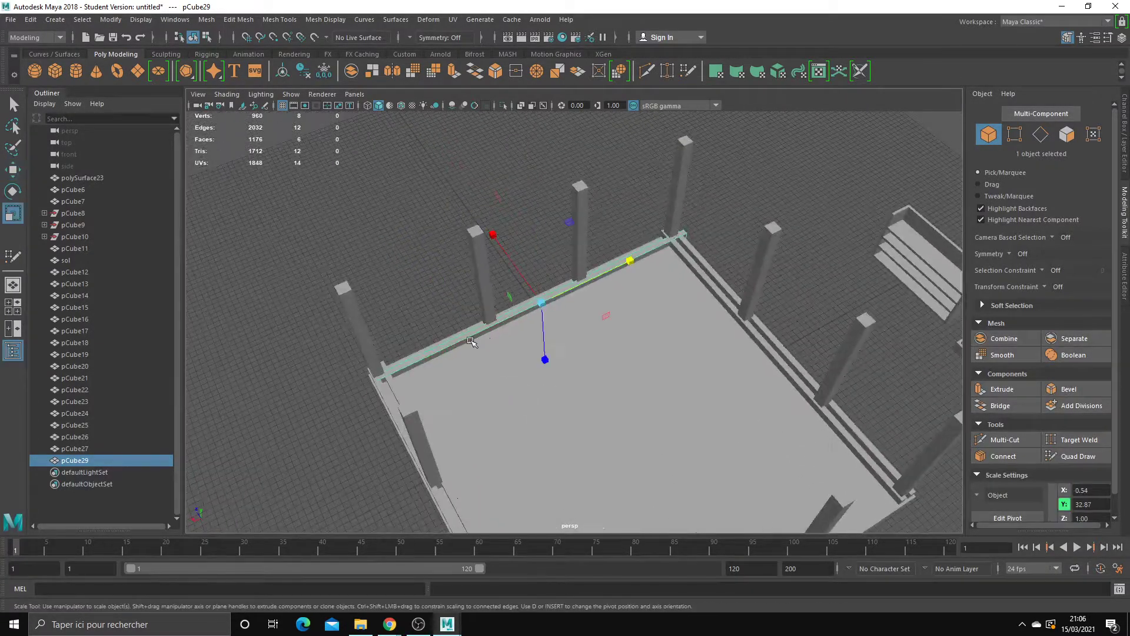
{"action": "mouse_move", "coordinate": [581, 284]}
{"action": "left_mouse_down"}
{"action": "mouse_move", "coordinate": [540, 303]}
{"action": "mouse_move", "coordinate": [566, 291]}
{"action": "mouse_move", "coordinate": [534, 294]}
{"action": "mouse_move", "coordinate": [583, 359]}
{"action": "left_mouse_up"}
{"action": "key", "text": "w"}
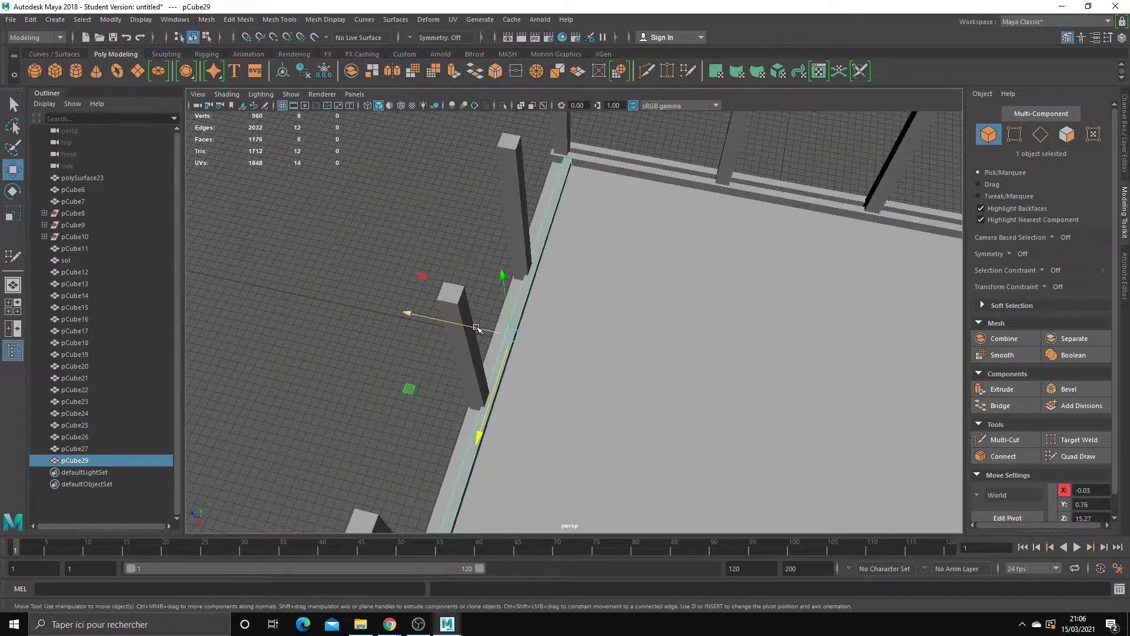
Step: Clone the beams across to the opposite side and slide them against the far wall
{"action": "left_click_drag", "start_coordinate": [477, 328], "coordinate": [500, 341], "text": "shift"}
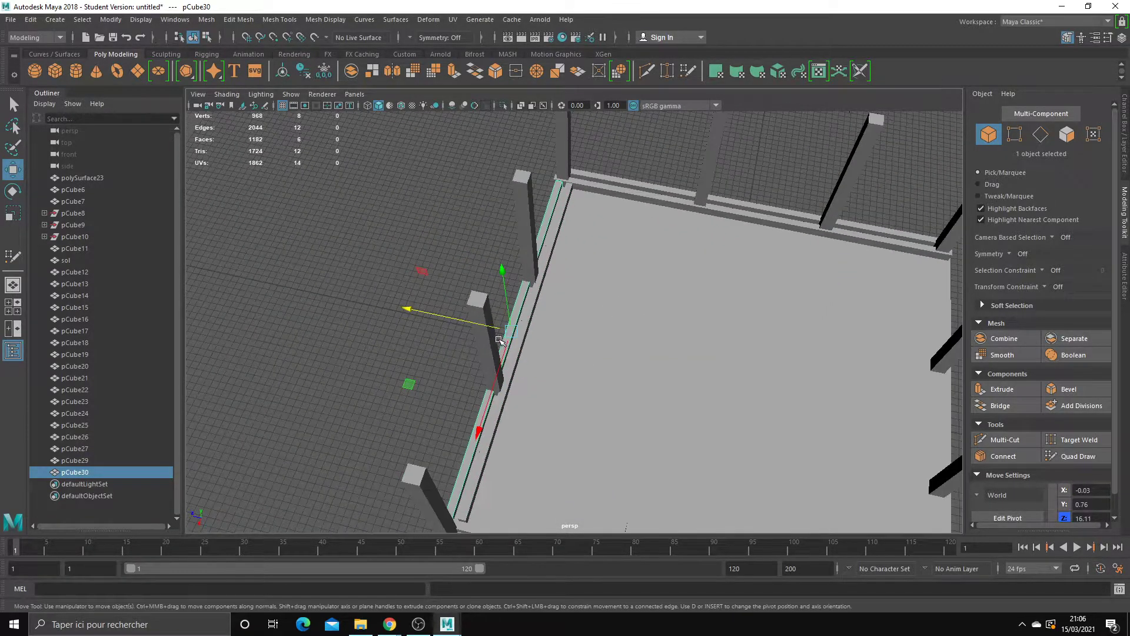
{"action": "left_click", "coordinate": [533, 304], "text": "shift"}
{"action": "mouse_move", "coordinate": [533, 303]}
{"action": "left_mouse_down", "text": "alt"}
{"action": "mouse_move", "coordinate": [575, 323]}
{"action": "mouse_move", "coordinate": [412, 332]}
{"action": "mouse_move", "coordinate": [795, 321]}
{"action": "mouse_move", "coordinate": [613, 298]}
{"action": "left_mouse_up", "text": "alt"}
{"action": "mouse_move", "coordinate": [630, 335]}
{"action": "left_mouse_down"}
{"action": "mouse_move", "coordinate": [640, 345]}
{"action": "mouse_move", "coordinate": [644, 328]}
{"action": "mouse_move", "coordinate": [617, 331]}
{"action": "mouse_move", "coordinate": [704, 310]}
{"action": "mouse_move", "coordinate": [505, 294]}
{"action": "left_mouse_up"}
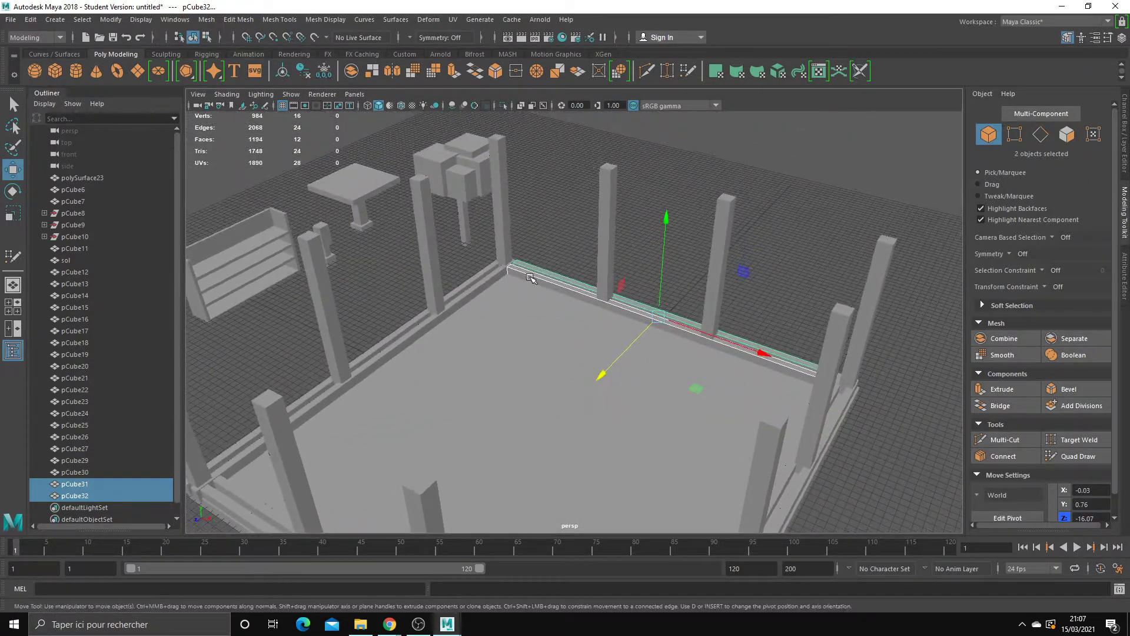
{"action": "left_click", "coordinate": [497, 279], "text": "shift"}
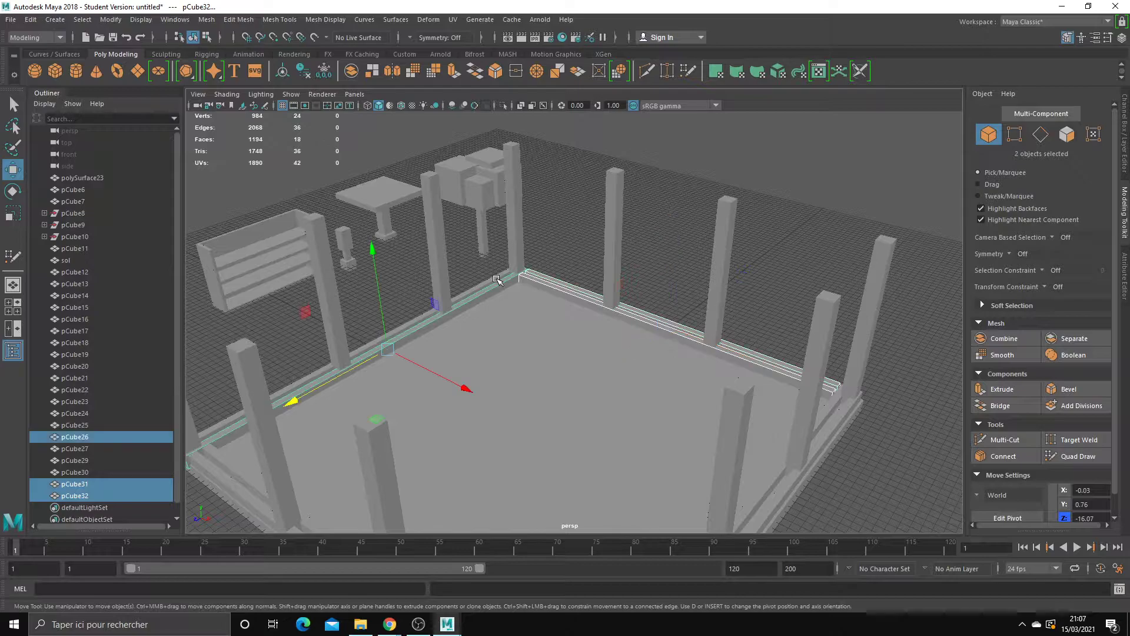
{"action": "mouse_move", "coordinate": [548, 303]}
{"action": "left_mouse_down", "text": "alt"}
{"action": "mouse_move", "coordinate": [555, 255]}
{"action": "mouse_move", "coordinate": [517, 342]}
{"action": "left_mouse_up", "text": "alt"}
{"action": "left_click", "coordinate": [555, 255]}
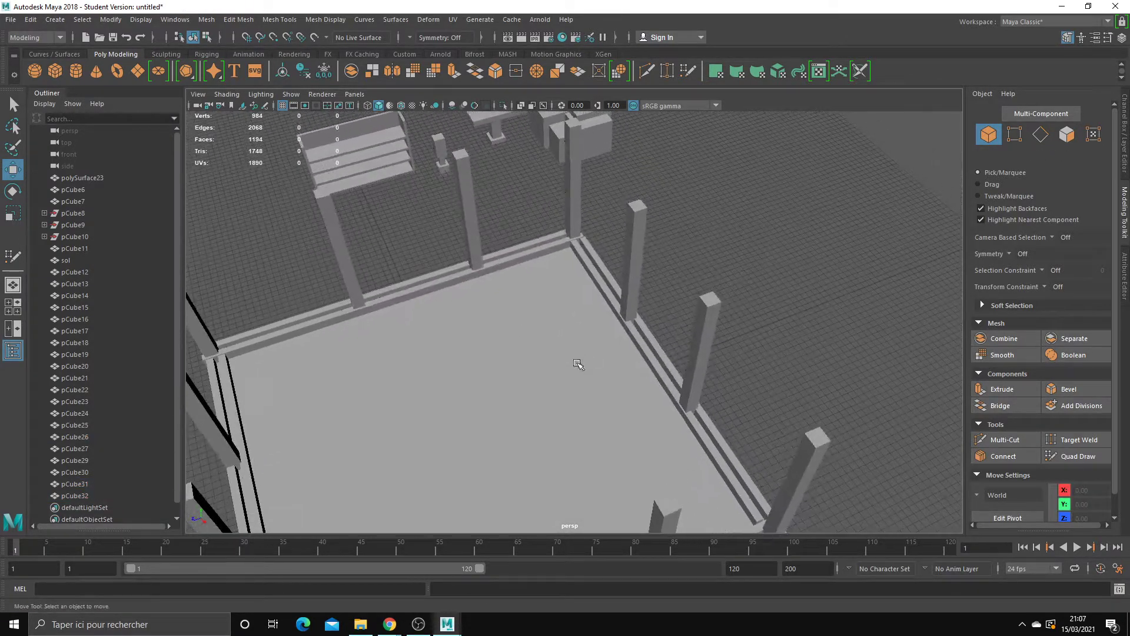
{"action": "mouse_move", "coordinate": [593, 333]}
{"action": "left_mouse_down", "text": "alt"}
{"action": "mouse_move", "coordinate": [708, 343]}
{"action": "mouse_move", "coordinate": [724, 330]}
{"action": "mouse_move", "coordinate": [521, 321]}
{"action": "mouse_move", "coordinate": [578, 325]}
{"action": "left_mouse_up", "text": "alt"}
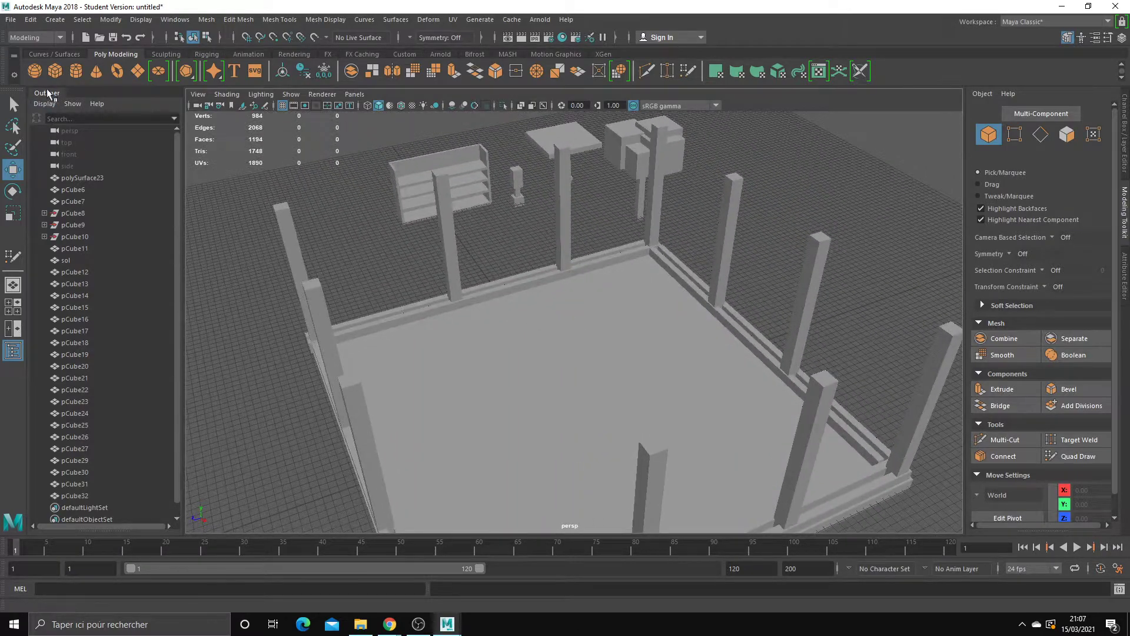
Step: Create a new cube, move it across the floor and raise it above the floor
{"action": "key", "text": "g"}
{"action": "left_click_drag", "start_coordinate": [580, 407], "coordinate": [459, 458]}
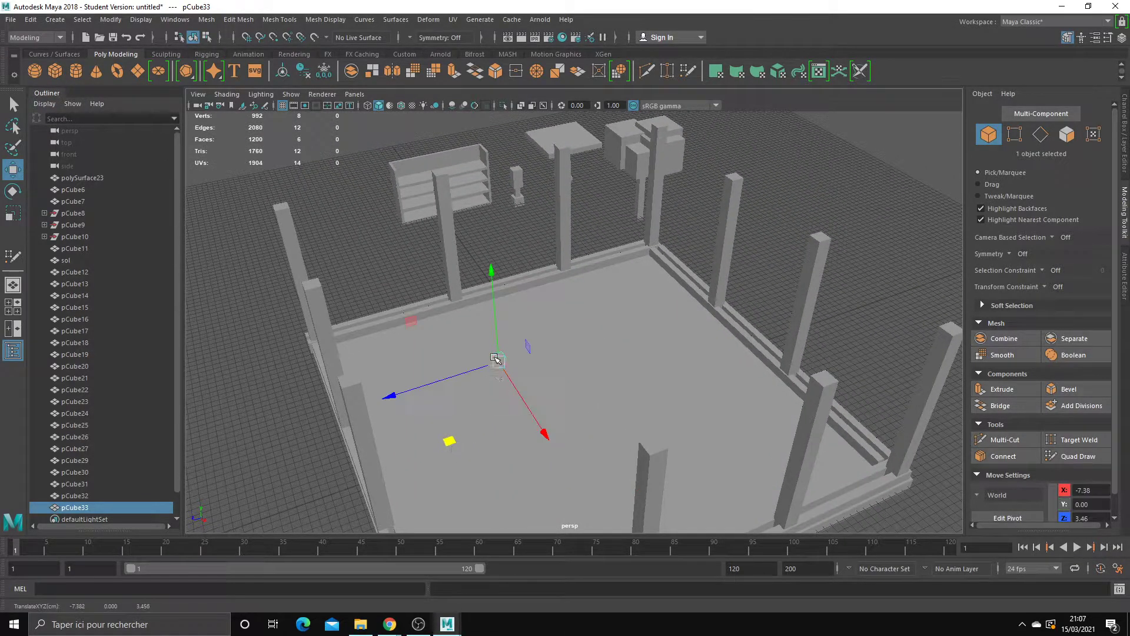
{"action": "left_click_drag", "start_coordinate": [492, 307], "coordinate": [491, 281]}
{"action": "mouse_move", "coordinate": [506, 318]}
{"action": "left_mouse_down", "text": "alt"}
{"action": "mouse_move", "coordinate": [530, 321]}
{"action": "mouse_move", "coordinate": [553, 389]}
{"action": "mouse_move", "coordinate": [454, 330]}
{"action": "mouse_move", "coordinate": [596, 342]}
{"action": "left_mouse_up", "text": "alt"}
{"action": "key", "text": "r"}
{"action": "key", "text": "w"}
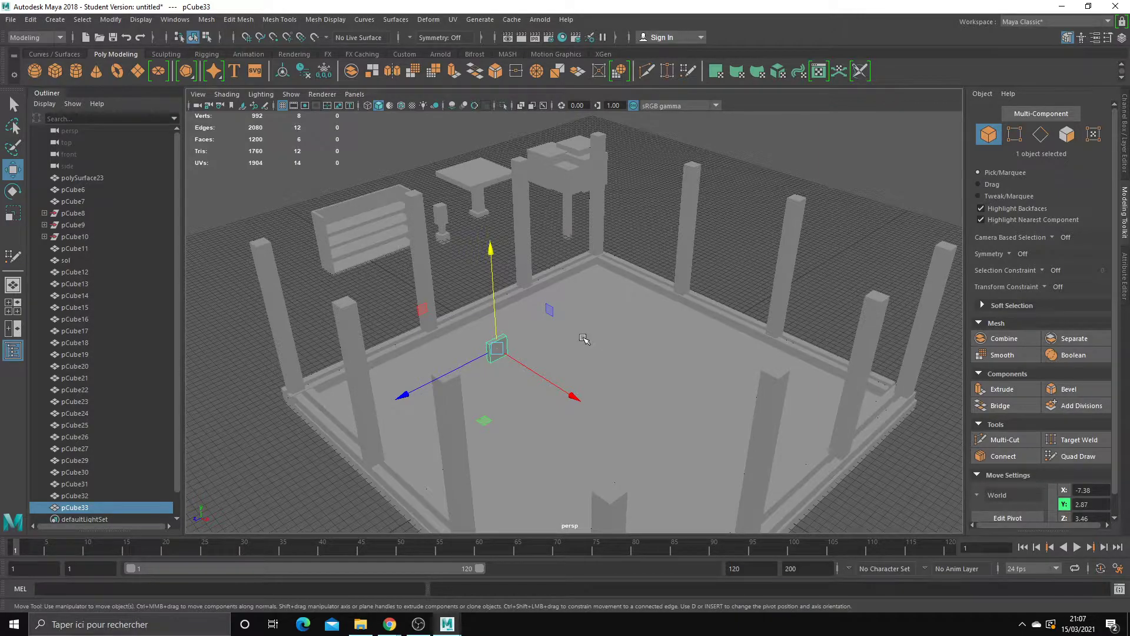
Step: Slide the cube toward the room centre and open the Hypershade material editor
{"action": "mouse_move", "coordinate": [584, 339]}
{"action": "left_mouse_down", "text": "alt"}
{"action": "mouse_move", "coordinate": [630, 330]}
{"action": "mouse_move", "coordinate": [560, 268]}
{"action": "mouse_move", "coordinate": [601, 265]}
{"action": "mouse_move", "coordinate": [545, 277]}
{"action": "mouse_move", "coordinate": [497, 253]}
{"action": "mouse_move", "coordinate": [515, 263]}
{"action": "mouse_move", "coordinate": [524, 295]}
{"action": "left_mouse_up", "text": "alt"}
{"action": "left_click_drag", "start_coordinate": [531, 317], "coordinate": [579, 337]}
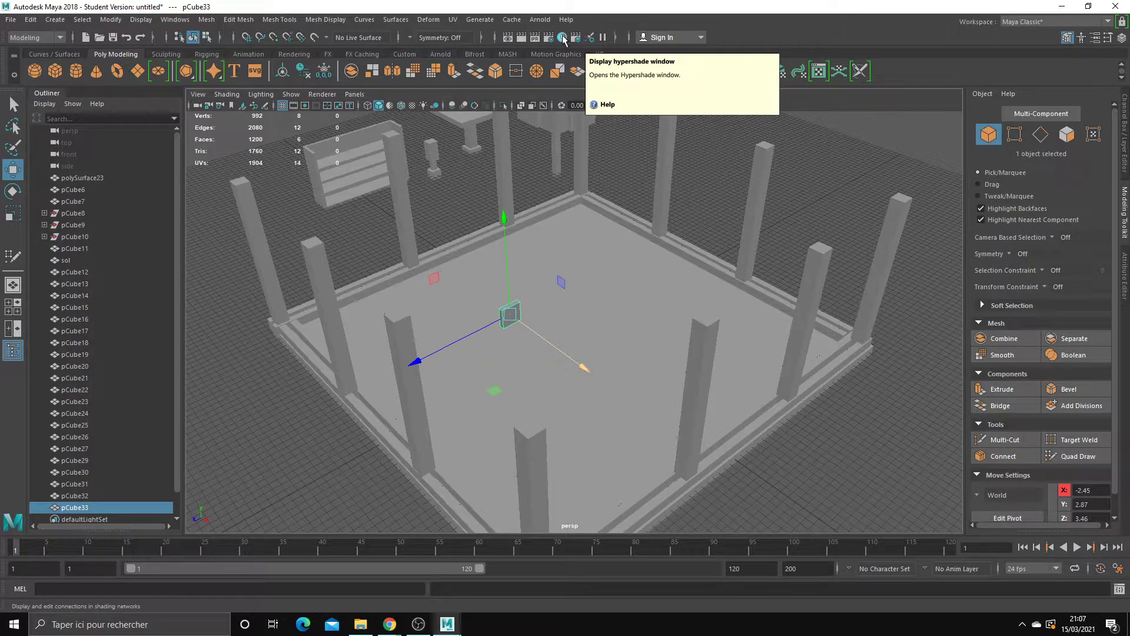
{"action": "left_click", "coordinate": [563, 37]}
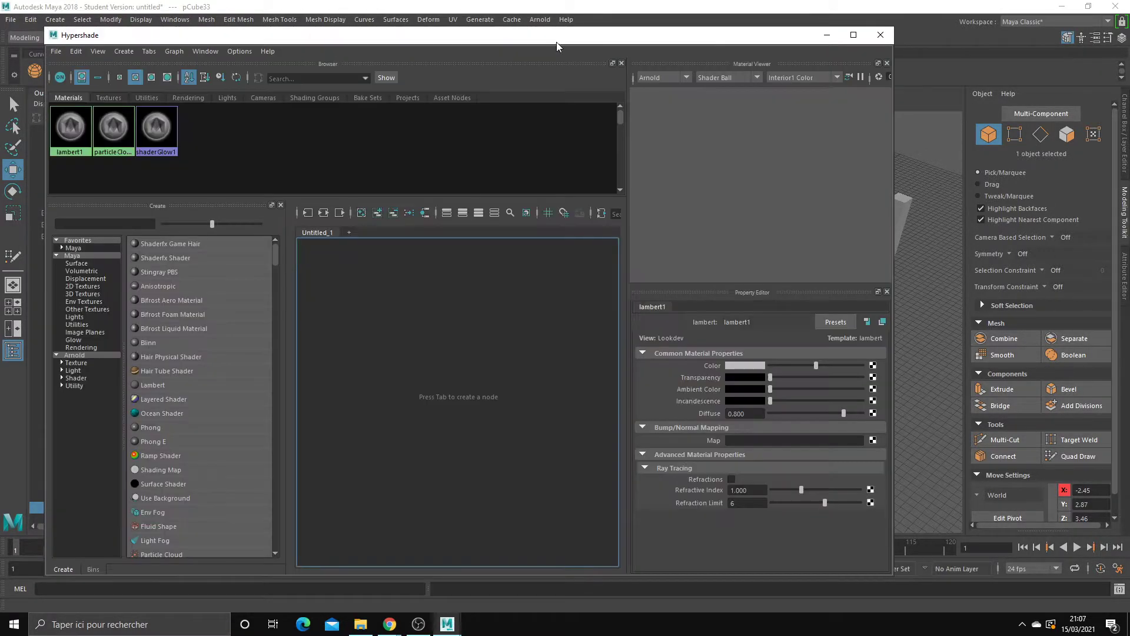
{"action": "left_click_drag", "start_coordinate": [556, 42], "coordinate": [585, 49]}
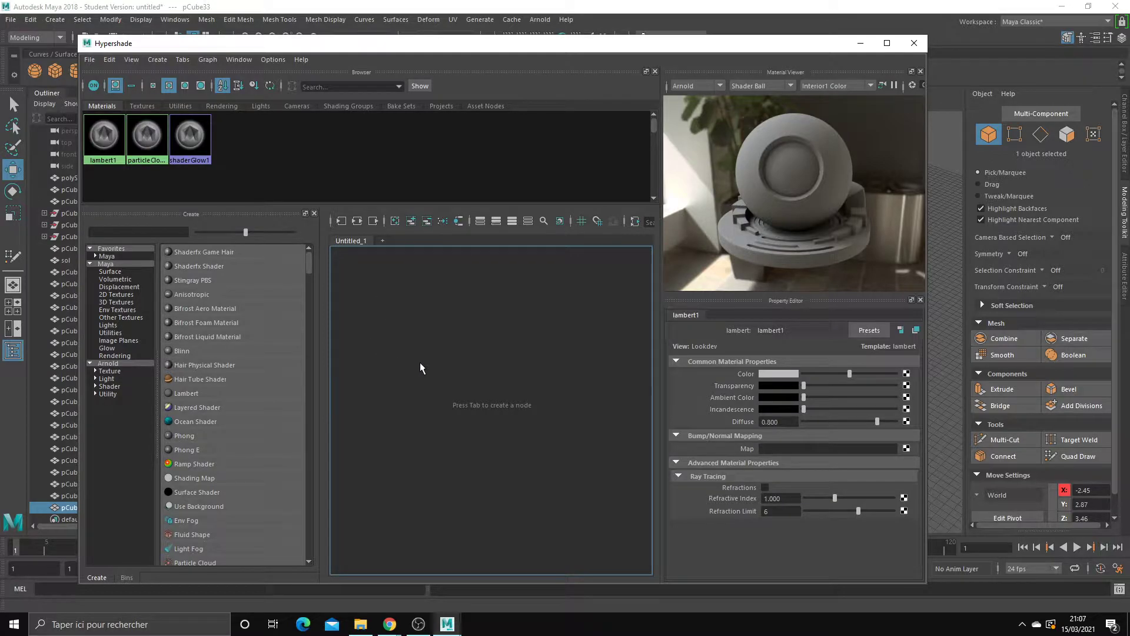
Step: Select pillar pCube23 and view its lambert1 material in the Attribute Editor, then restore Hypershade
{"action": "left_click_drag", "start_coordinate": [404, 45], "coordinate": [523, 488]}
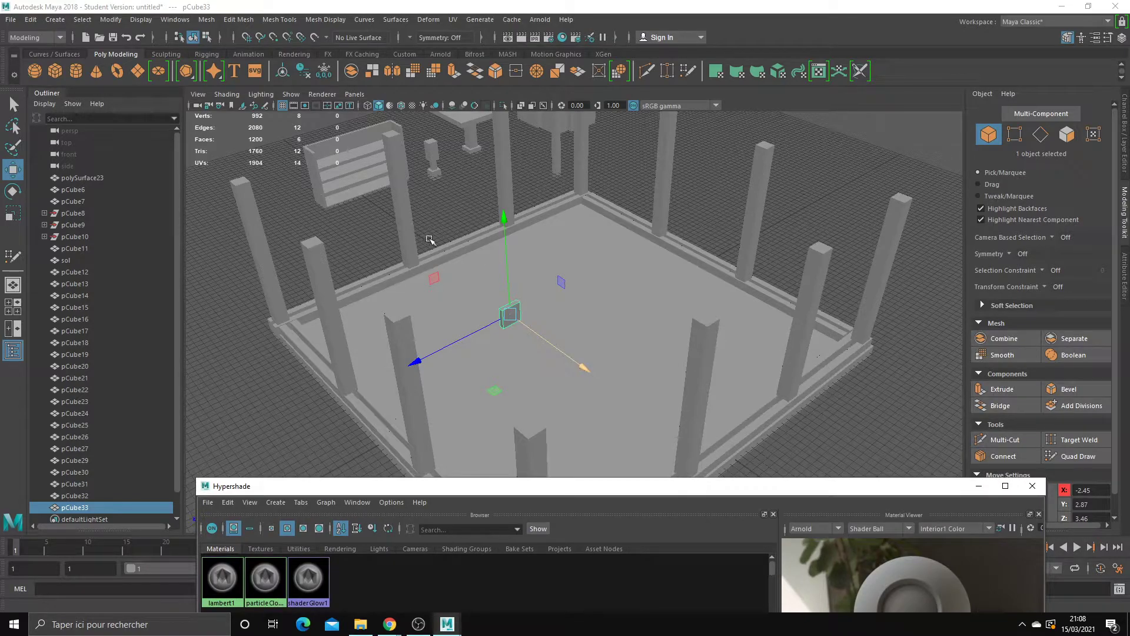
{"action": "left_click", "coordinate": [403, 237]}
{"action": "left_click", "coordinate": [507, 211]}
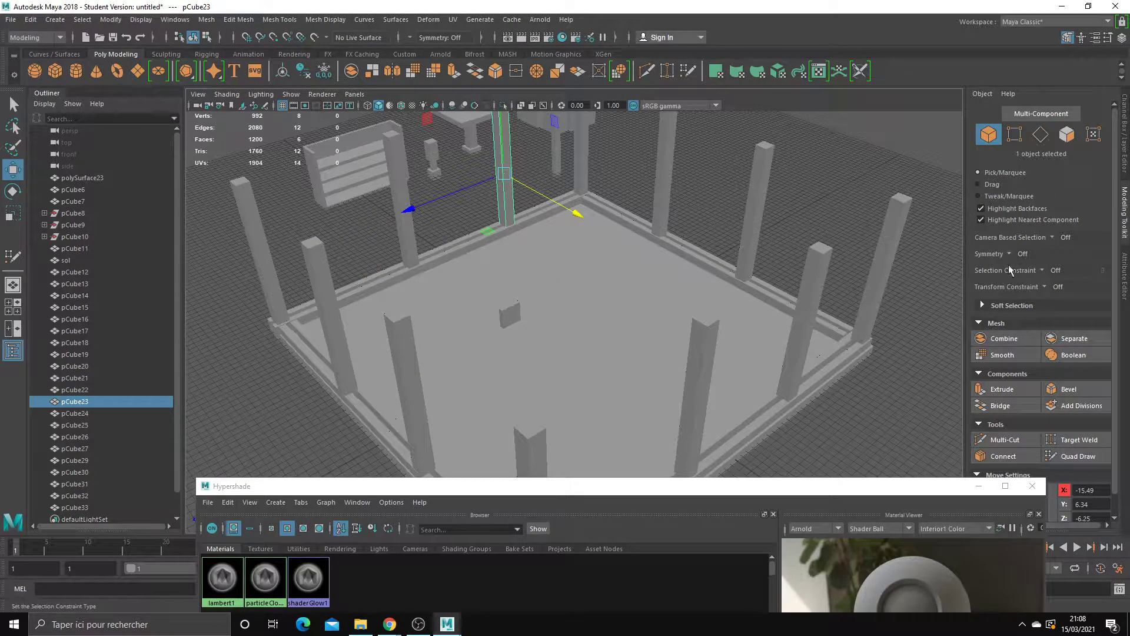
{"action": "left_click", "coordinate": [1125, 274]}
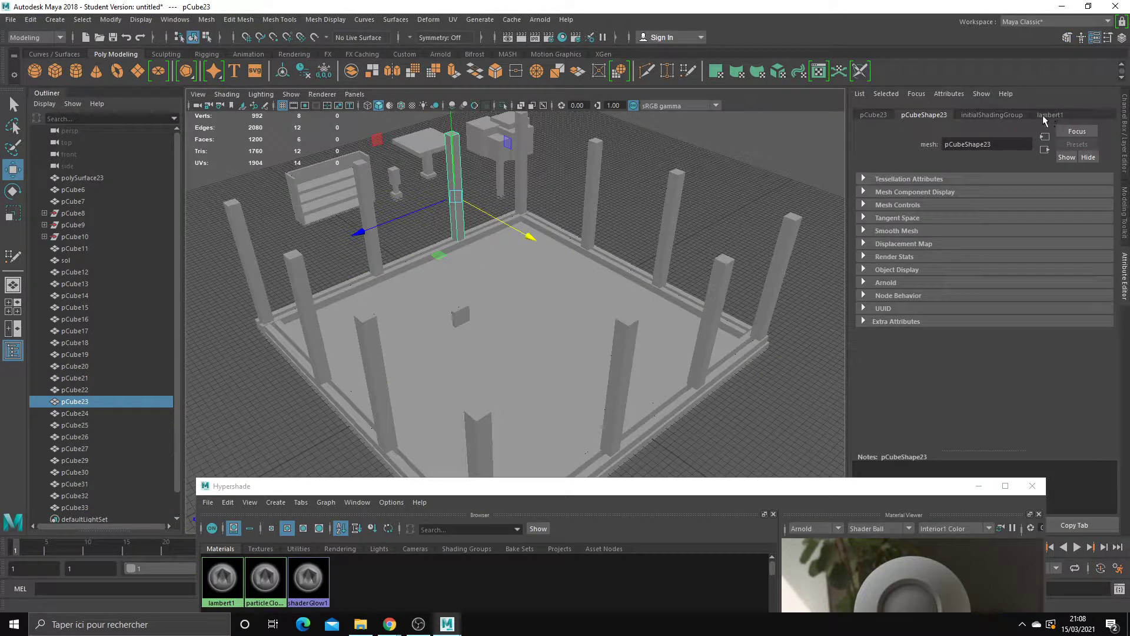
{"action": "left_click", "coordinate": [1044, 116]}
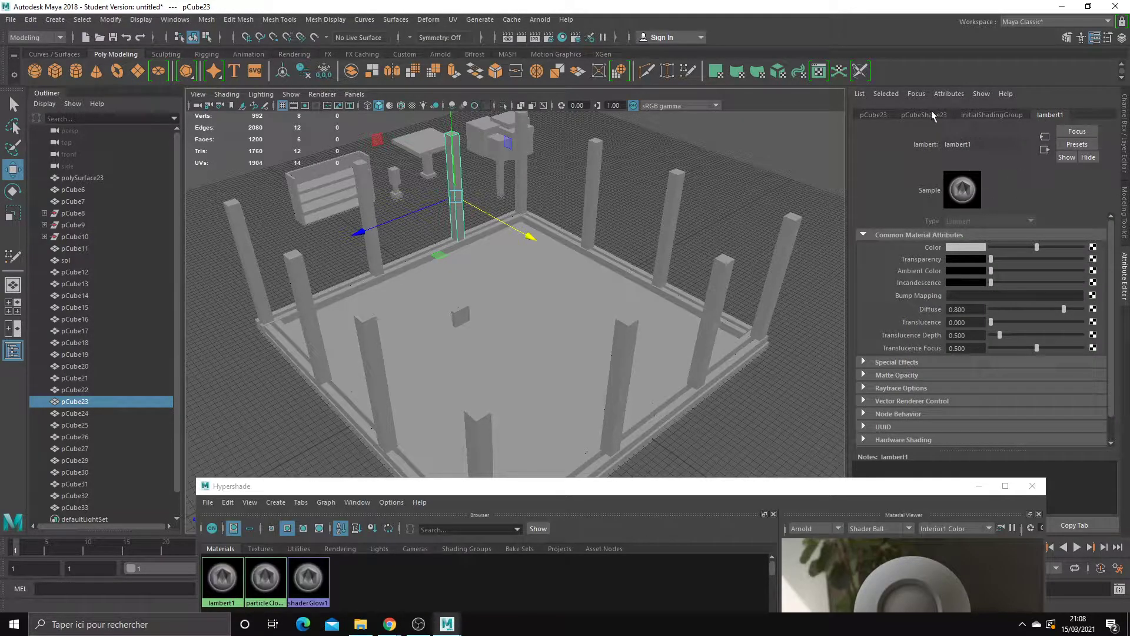
{"action": "left_click_drag", "start_coordinate": [737, 489], "coordinate": [708, 59]}
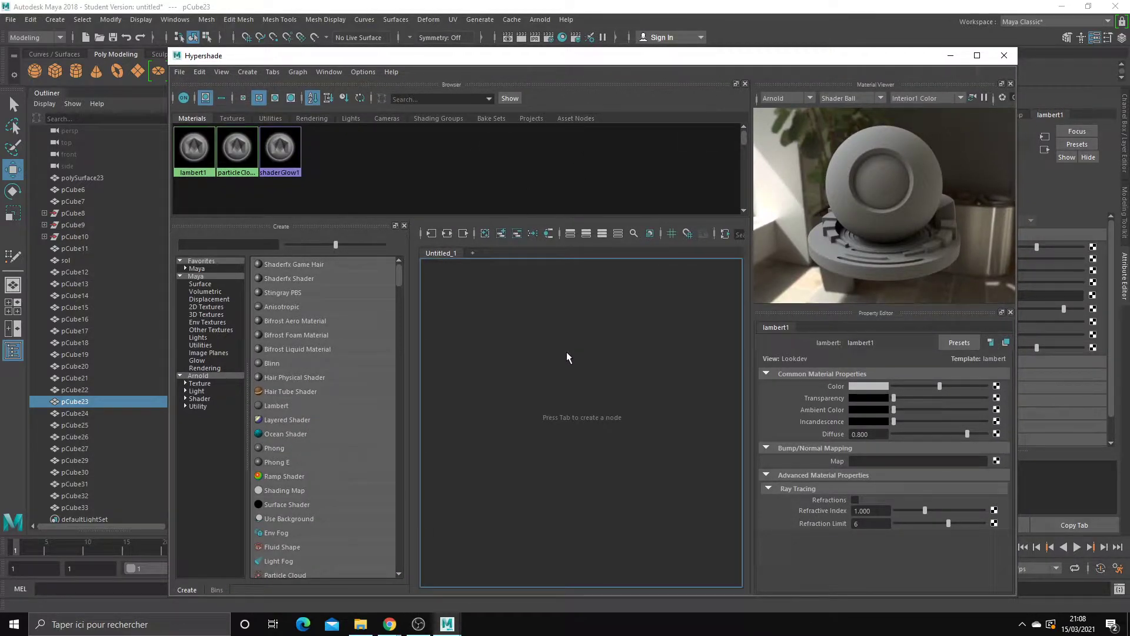
Step: Create a new Lambert material (lambert2) in the Node Editor and arrange its nodes
{"action": "key", "text": "Tab"}
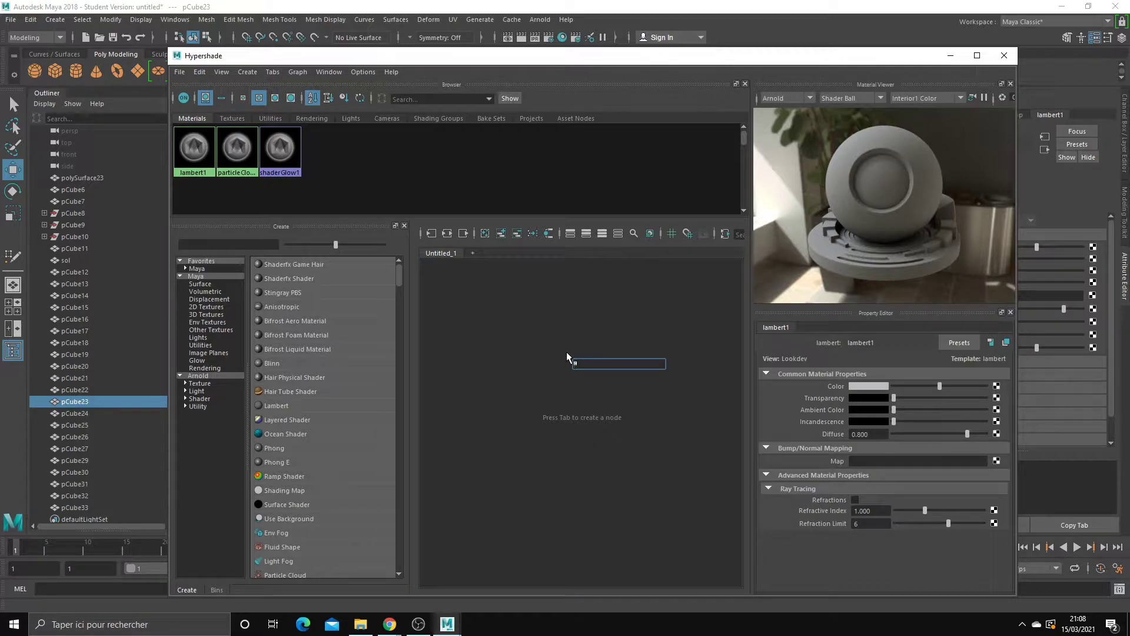
{"action": "type", "text": "lambert"}
{"action": "left_click", "coordinate": [596, 374]}
{"action": "left_click_drag", "start_coordinate": [646, 371], "coordinate": [604, 360]}
{"action": "left_click", "coordinate": [706, 383]}
{"action": "left_click_drag", "start_coordinate": [718, 366], "coordinate": [702, 348]}
{"action": "left_click_drag", "start_coordinate": [578, 361], "coordinate": [575, 352]}
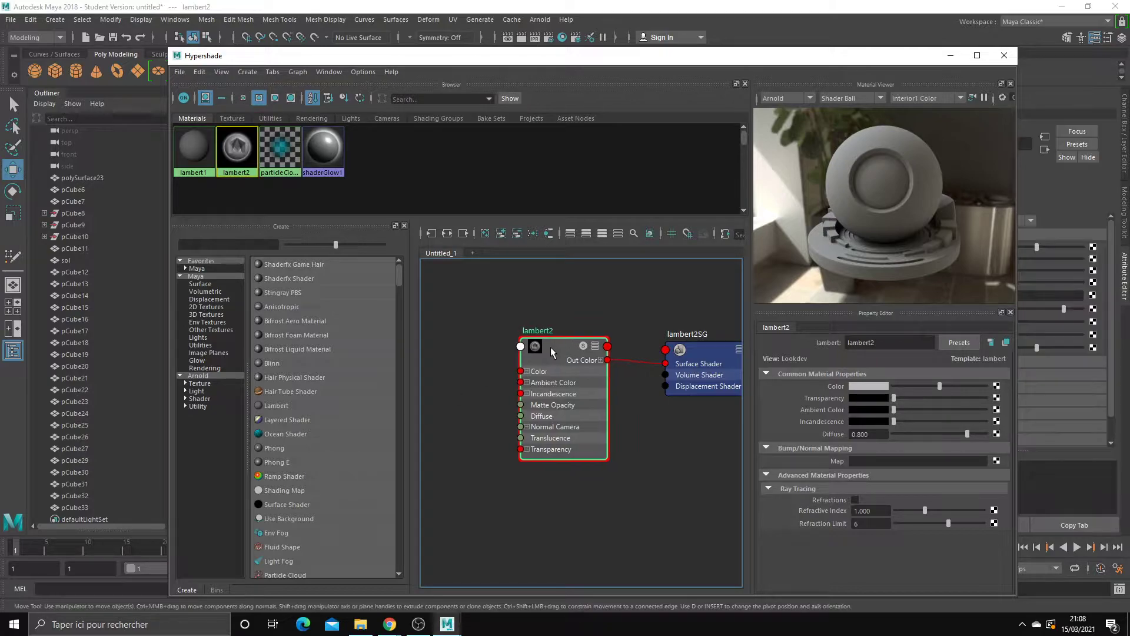
{"action": "left_click_drag", "start_coordinate": [549, 347], "coordinate": [543, 347]}
Step: Rename the material to 'Wood' and set its colour to orange-brown
{"action": "double_click", "coordinate": [887, 342]}
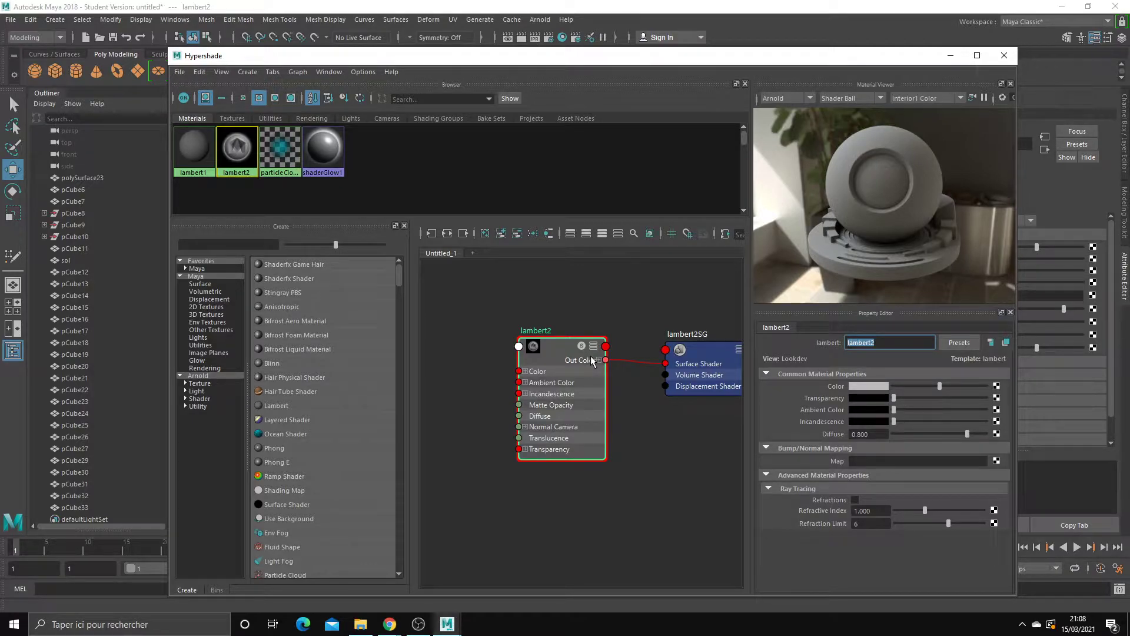
{"action": "type", "text": "Wood"}
{"action": "left_click", "coordinate": [591, 356]}
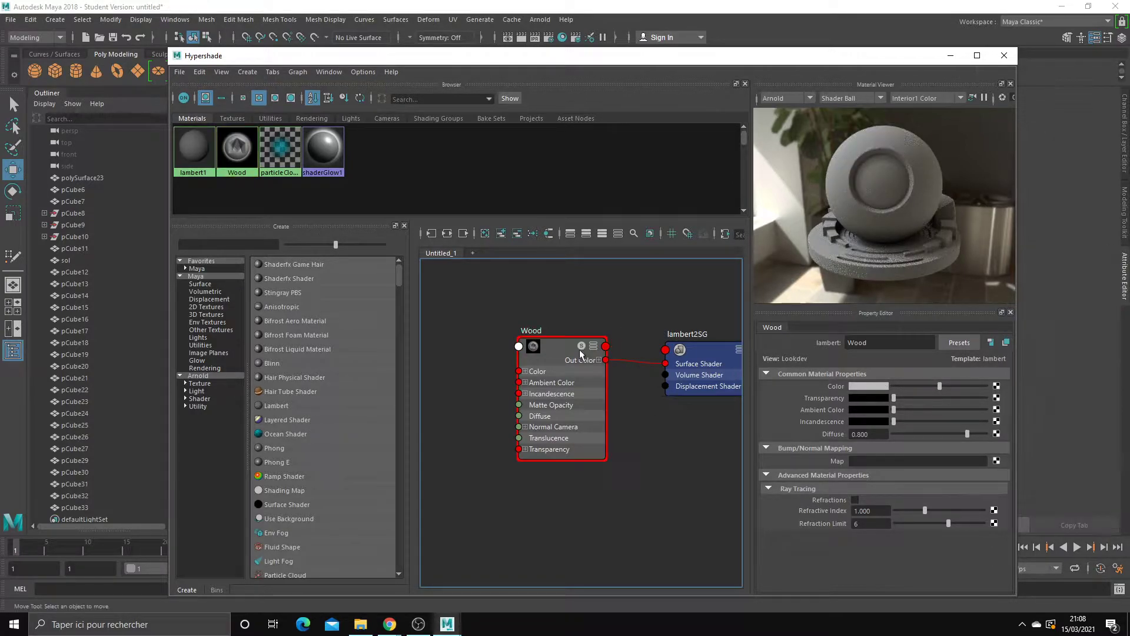
{"action": "left_click", "coordinate": [870, 387]}
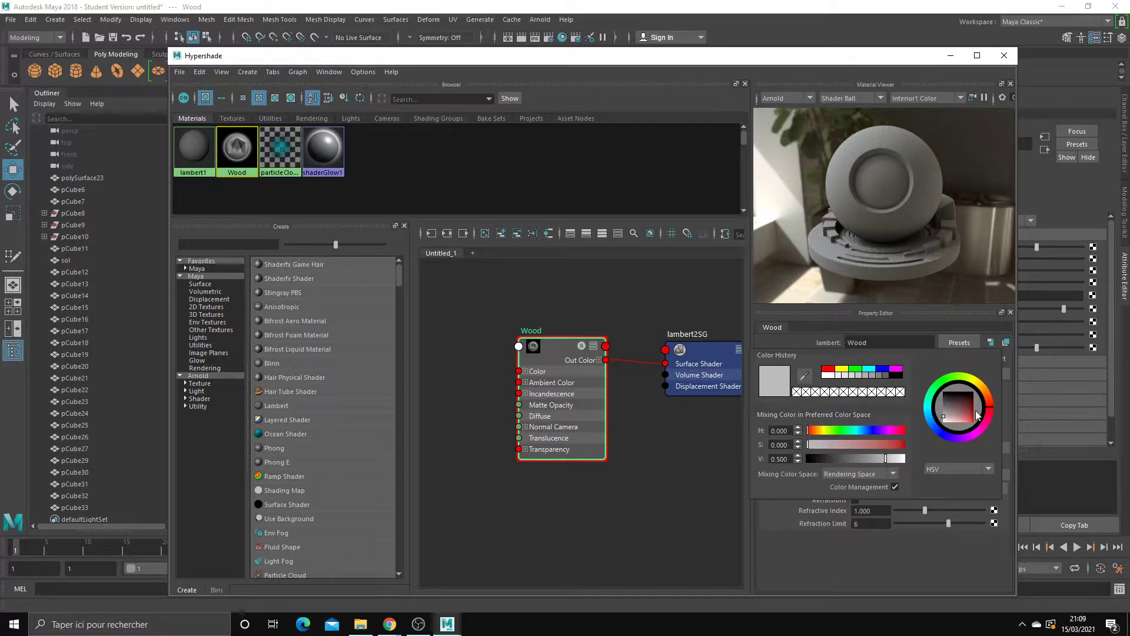
{"action": "mouse_move", "coordinate": [976, 415]}
{"action": "left_mouse_down"}
{"action": "mouse_move", "coordinate": [966, 424]}
{"action": "mouse_move", "coordinate": [967, 414]}
{"action": "left_mouse_up"}
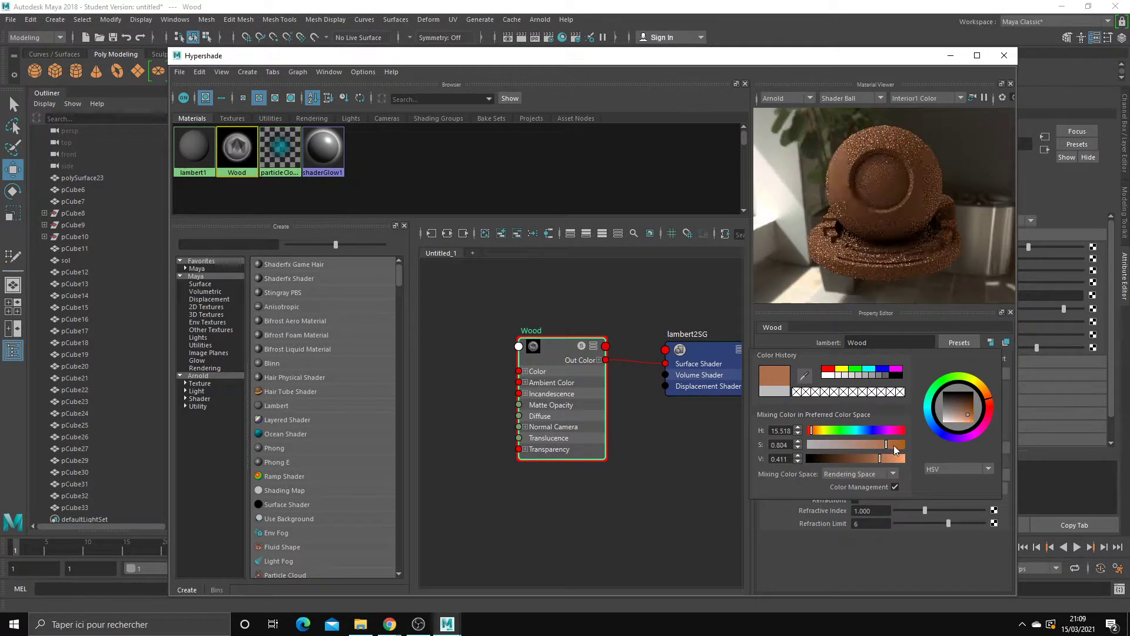
Step: Give the first grey pillar the Wood material
{"action": "middle_click_drag", "start_coordinate": [634, 344], "coordinate": [609, 329], "text": "alt"}
{"action": "left_click", "coordinate": [963, 56]}
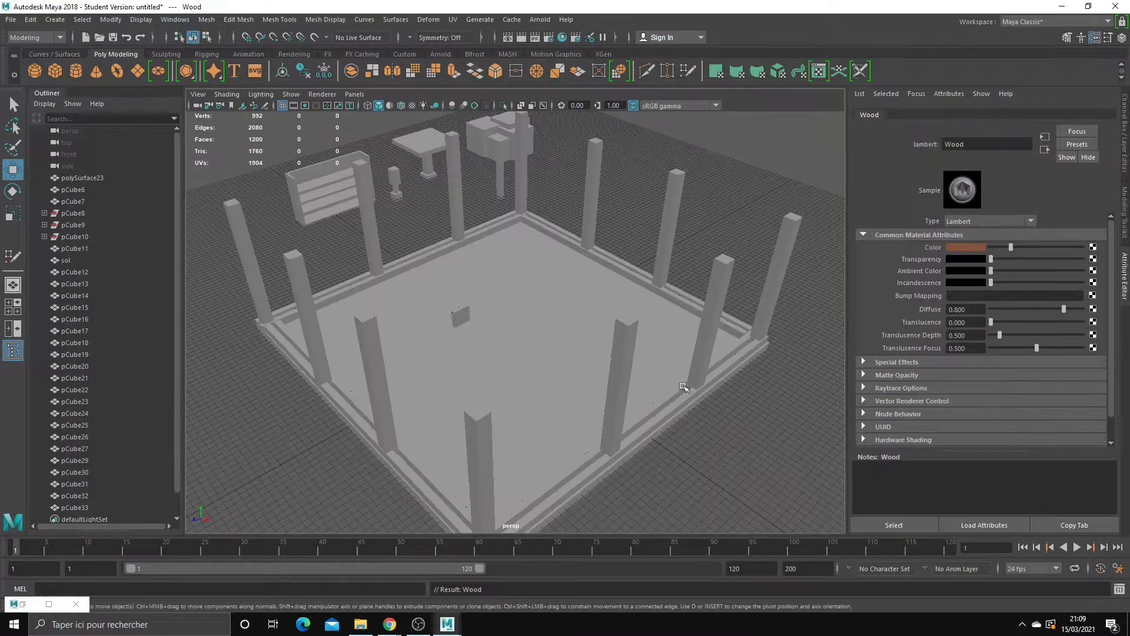
{"action": "mouse_move", "coordinate": [577, 306]}
{"action": "left_mouse_down", "text": "alt"}
{"action": "mouse_move", "coordinate": [643, 318]}
{"action": "mouse_move", "coordinate": [668, 281]}
{"action": "left_mouse_up", "text": "alt"}
{"action": "left_click", "coordinate": [615, 312]}
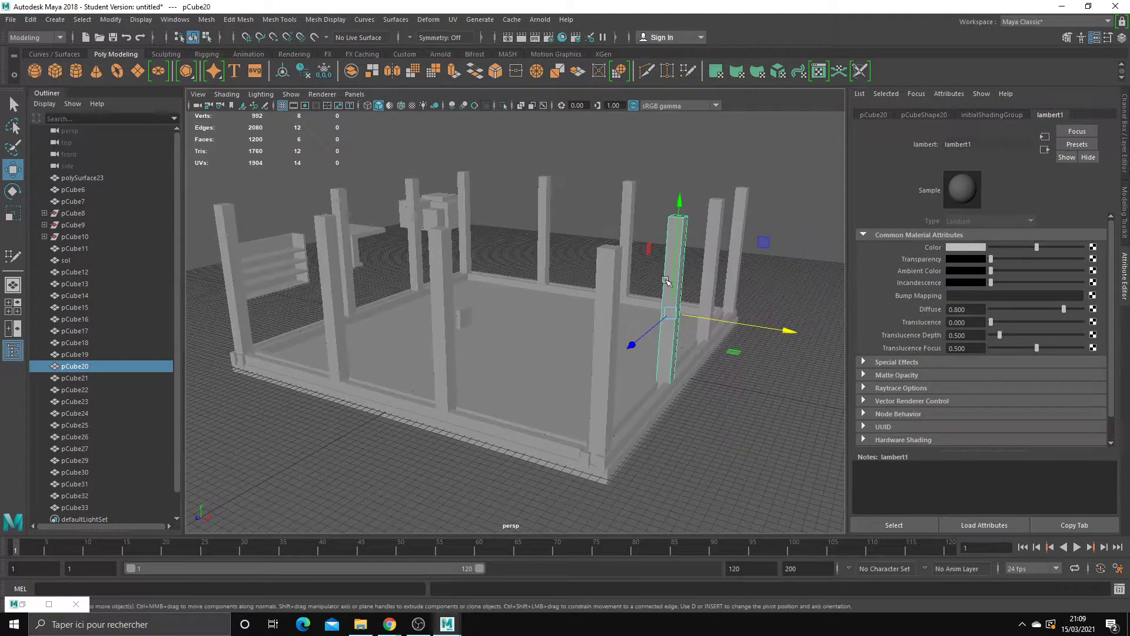
{"action": "right_click", "coordinate": [677, 257]}
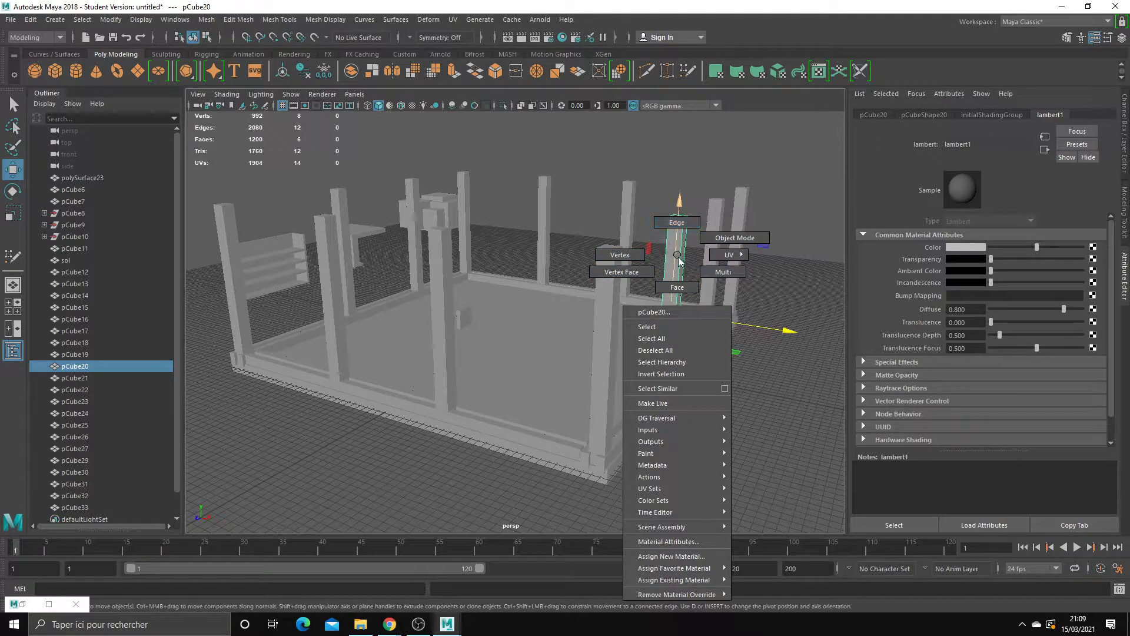
{"action": "right_click", "coordinate": [677, 257]}
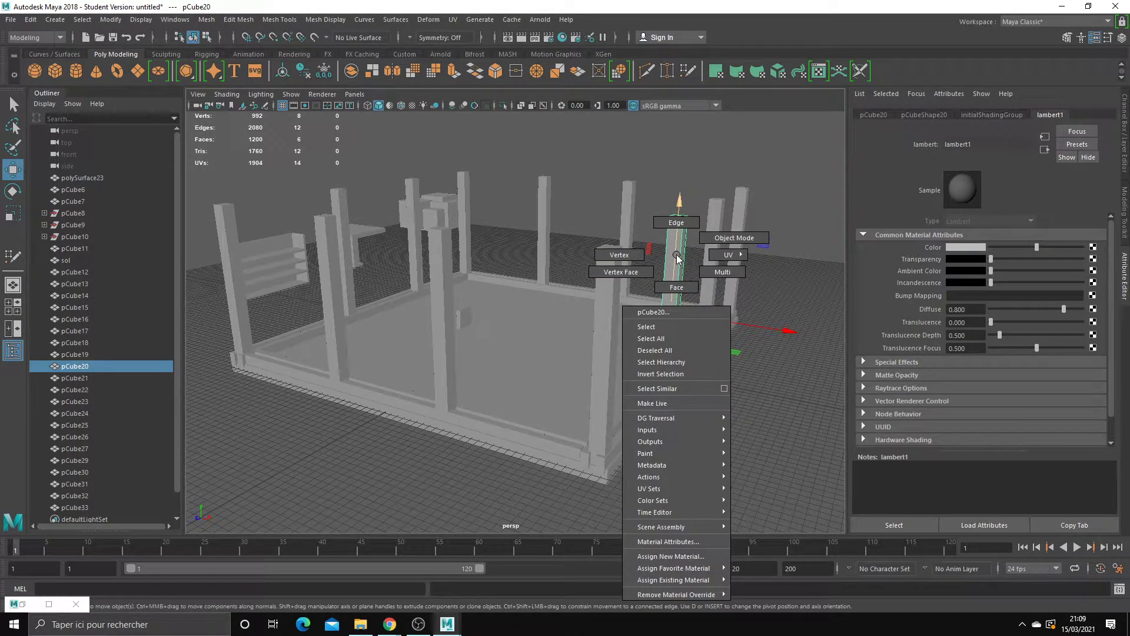
{"action": "mouse_move", "coordinate": [673, 580]}
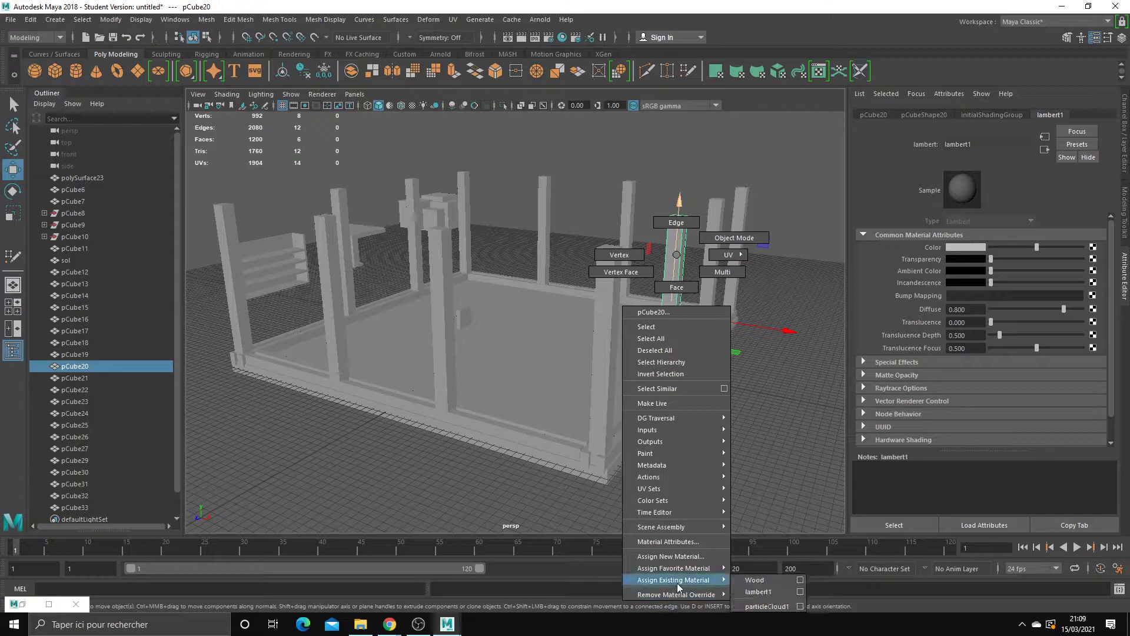
{"action": "left_click", "coordinate": [757, 580]}
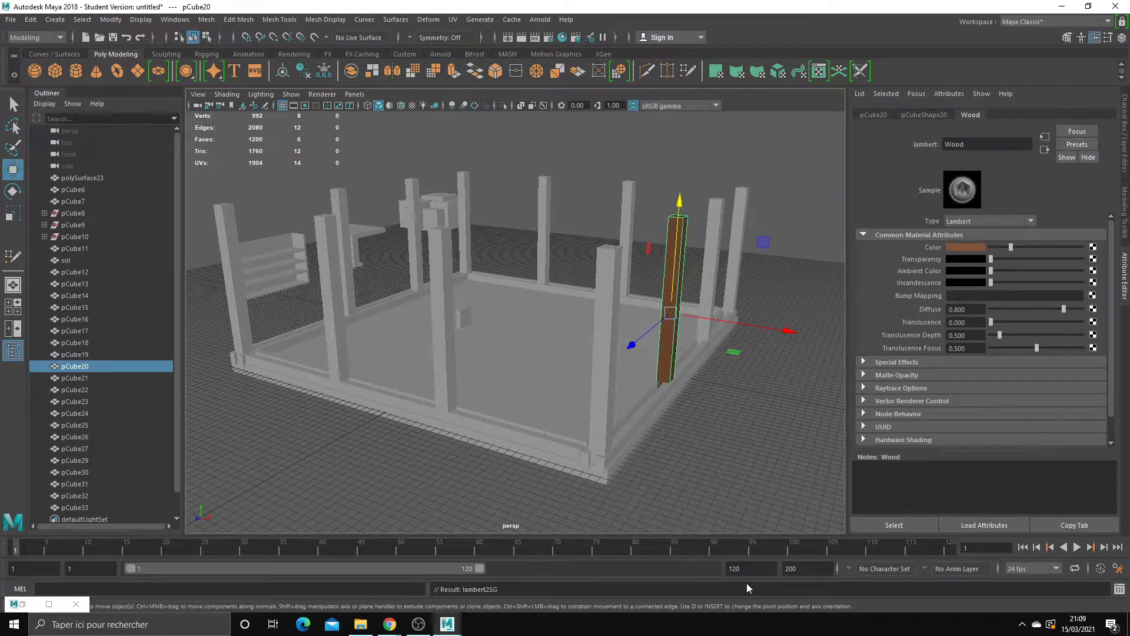
Step: Apply Wood to the floor, the remaining frame posts and beam pCube27, then reopen Hypershade
{"action": "mouse_move", "coordinate": [728, 408]}
{"action": "left_mouse_down", "text": "alt"}
{"action": "mouse_move", "coordinate": [618, 404]}
{"action": "mouse_move", "coordinate": [657, 415]}
{"action": "left_mouse_up", "text": "alt"}
{"action": "mouse_move", "coordinate": [597, 291]}
{"action": "left_mouse_down", "text": "alt"}
{"action": "mouse_move", "coordinate": [406, 480]}
{"action": "mouse_move", "coordinate": [681, 189]}
{"action": "left_mouse_up", "text": "alt"}
{"action": "middle_click_drag", "start_coordinate": [535, 282], "coordinate": [606, 268], "text": "alt"}
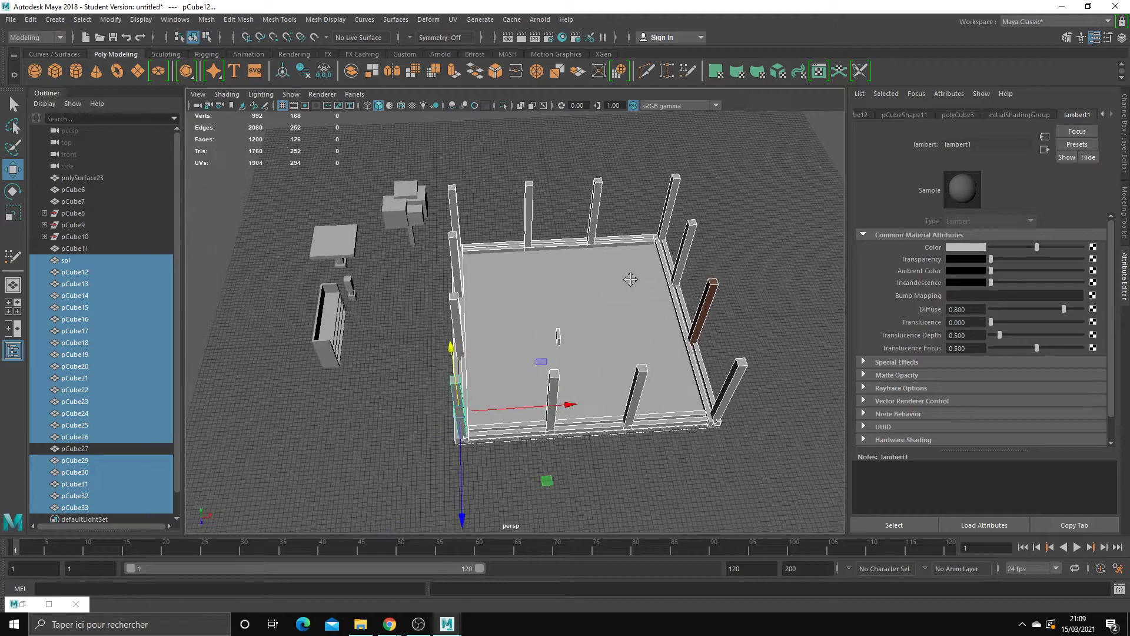
{"action": "right_click_drag", "start_coordinate": [607, 268], "coordinate": [689, 594]}
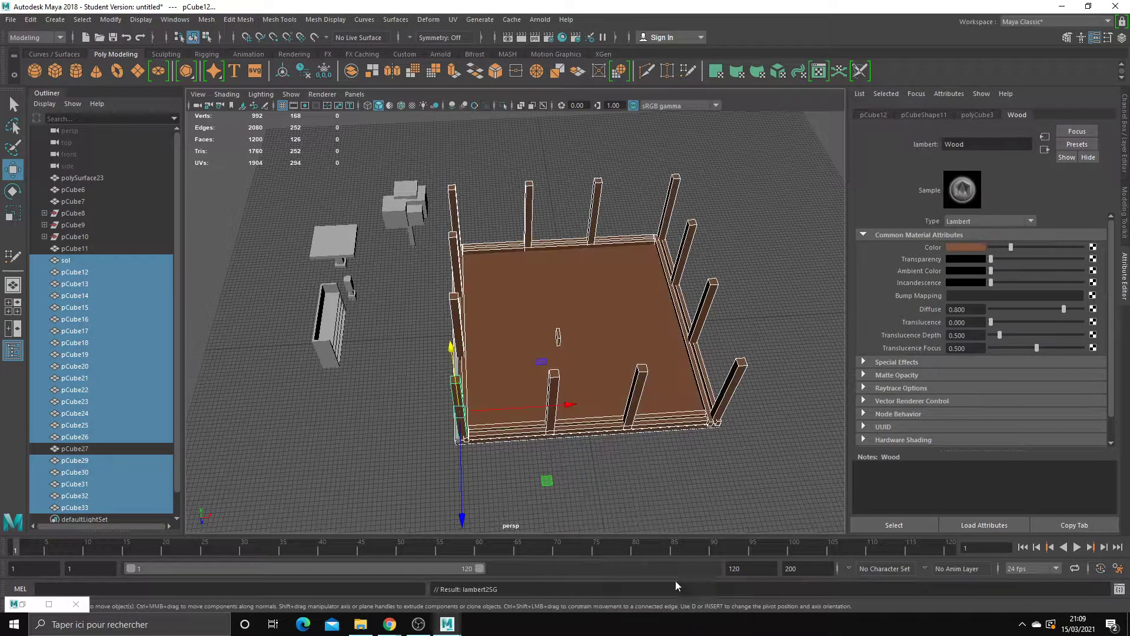
{"action": "mouse_move", "coordinate": [689, 594]}
{"action": "left_mouse_down", "text": "alt"}
{"action": "mouse_move", "coordinate": [676, 481]}
{"action": "mouse_move", "coordinate": [631, 451]}
{"action": "left_mouse_up", "text": "alt"}
{"action": "left_click", "coordinate": [565, 406]}
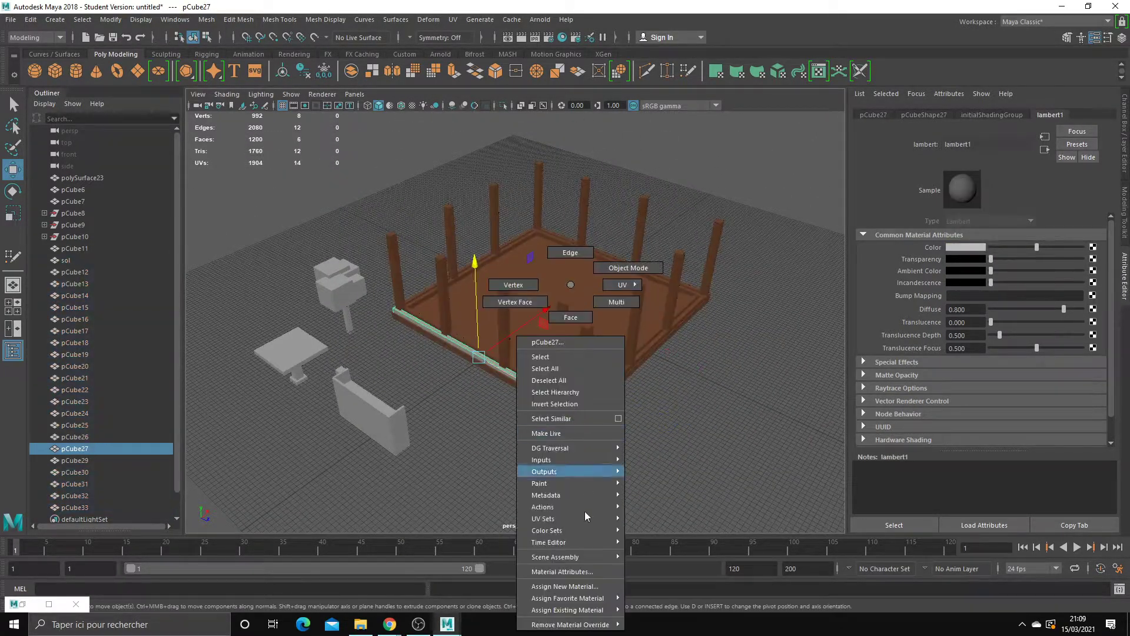
{"action": "mouse_move", "coordinate": [571, 285]}
{"action": "right_mouse_down"}
{"action": "mouse_move", "coordinate": [605, 612]}
{"action": "mouse_move", "coordinate": [651, 598]}
{"action": "right_mouse_up"}
{"action": "left_click", "coordinate": [661, 474]}
{"action": "mouse_move", "coordinate": [661, 474]}
{"action": "left_mouse_down", "text": "alt"}
{"action": "mouse_move", "coordinate": [432, 323]}
{"action": "mouse_move", "coordinate": [550, 383]}
{"action": "mouse_move", "coordinate": [554, 419]}
{"action": "mouse_move", "coordinate": [606, 442]}
{"action": "mouse_move", "coordinate": [593, 456]}
{"action": "mouse_move", "coordinate": [565, 457]}
{"action": "mouse_move", "coordinate": [575, 328]}
{"action": "left_mouse_up", "text": "alt"}
{"action": "scroll", "coordinate": [540, 457], "scroll_direction": "up", "scroll_amount": 3}
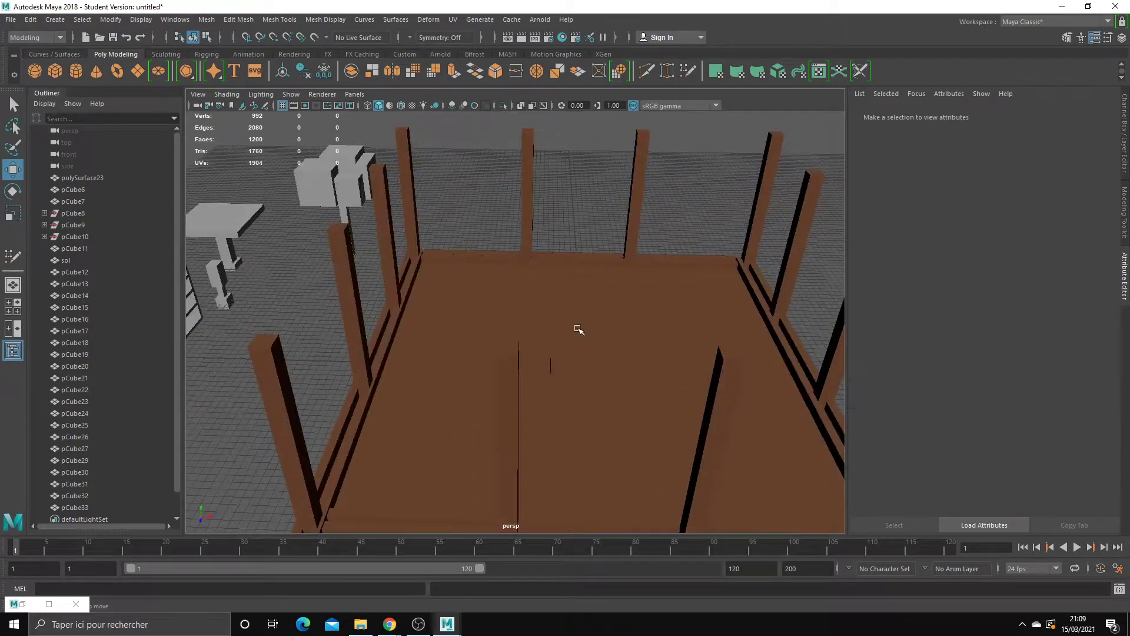
{"action": "left_click", "coordinate": [563, 37]}
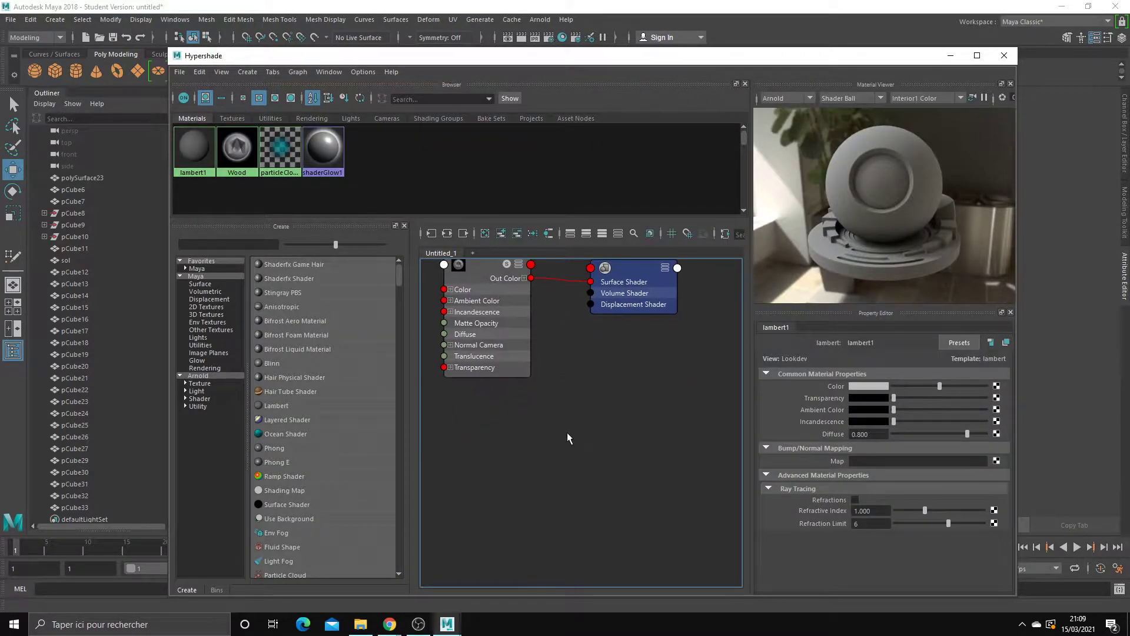
Step: Create a new lambert material coloured white and named Blanc
{"action": "middle_click_drag", "start_coordinate": [555, 467], "coordinate": [546, 451], "text": "alt"}
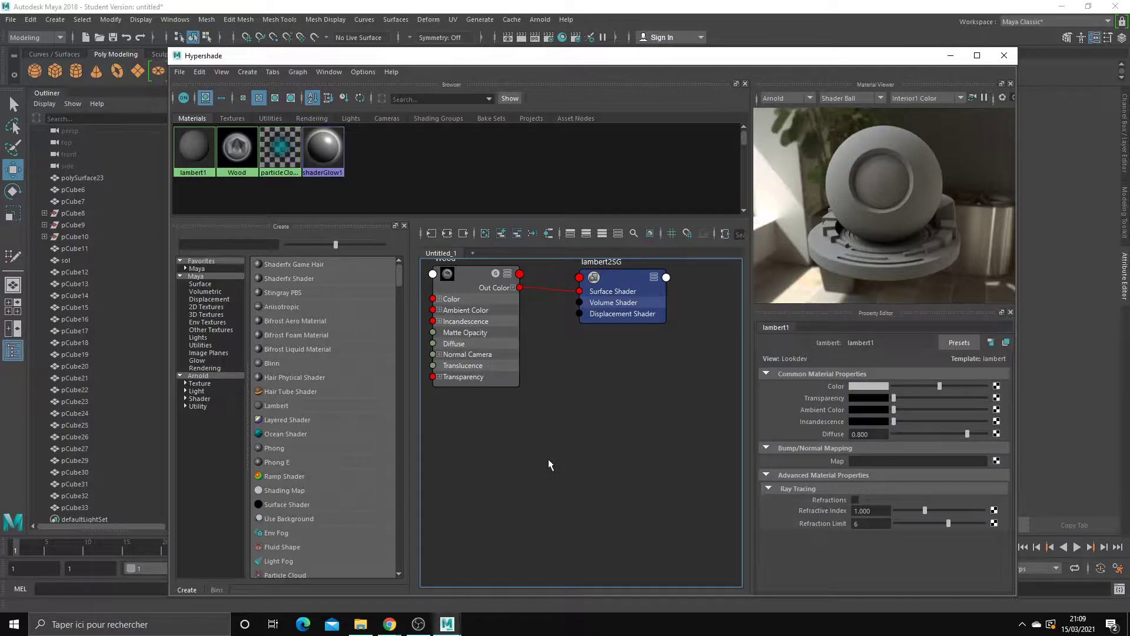
{"action": "key", "text": "Tab"}
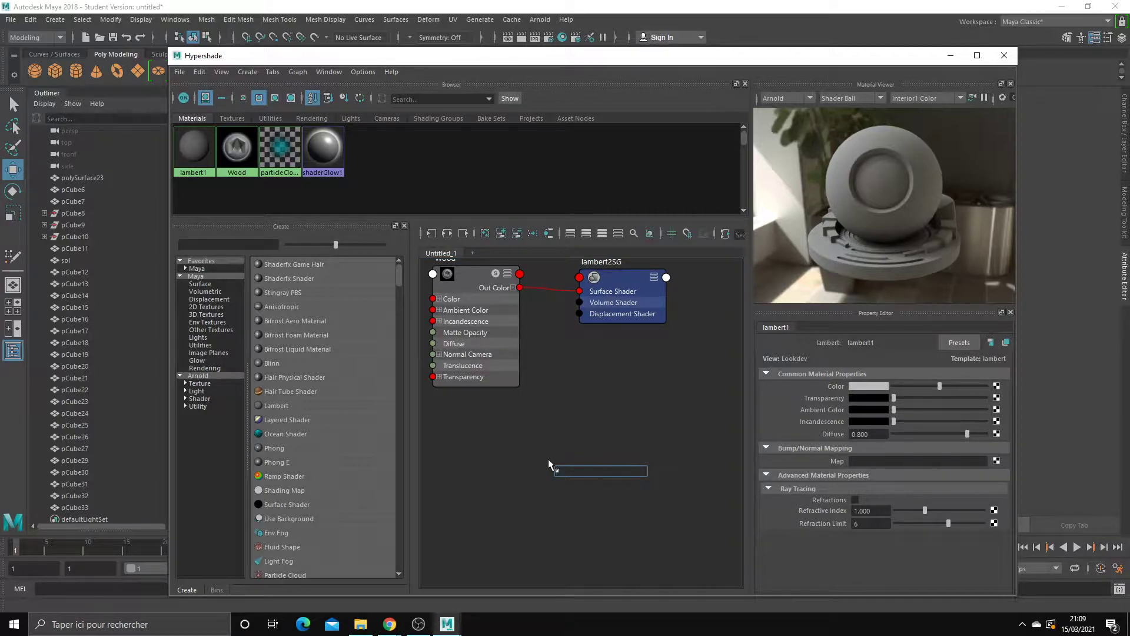
{"action": "type", "text": "lamb"}
{"action": "key", "text": "Escape"}
{"action": "key", "text": "Tab"}
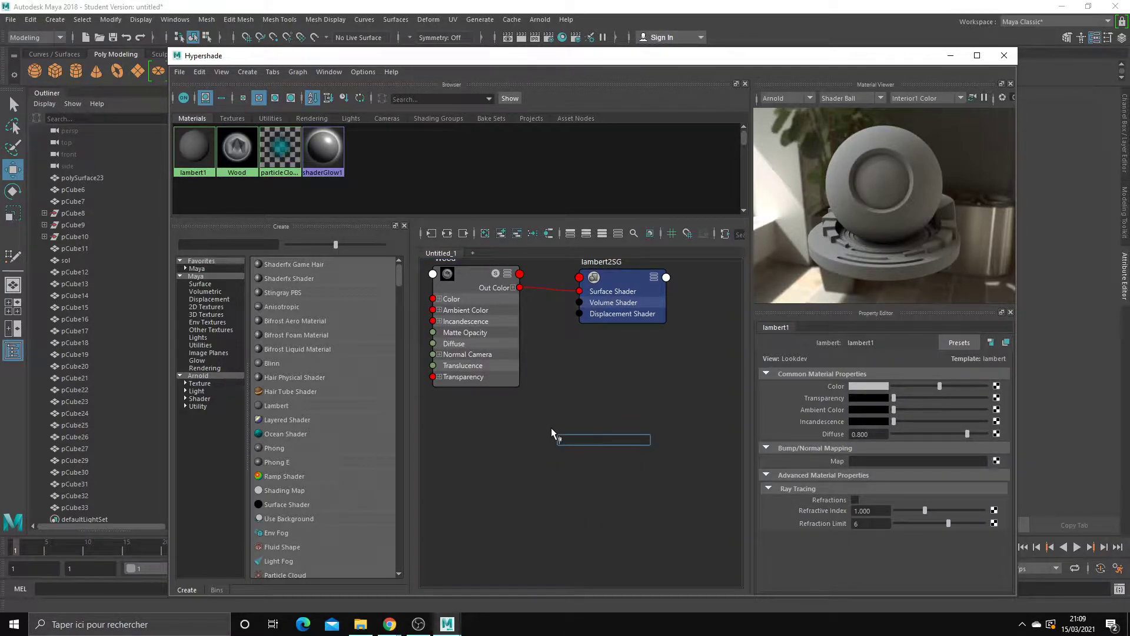
{"action": "type", "text": "lambert"}
{"action": "key", "text": "Return"}
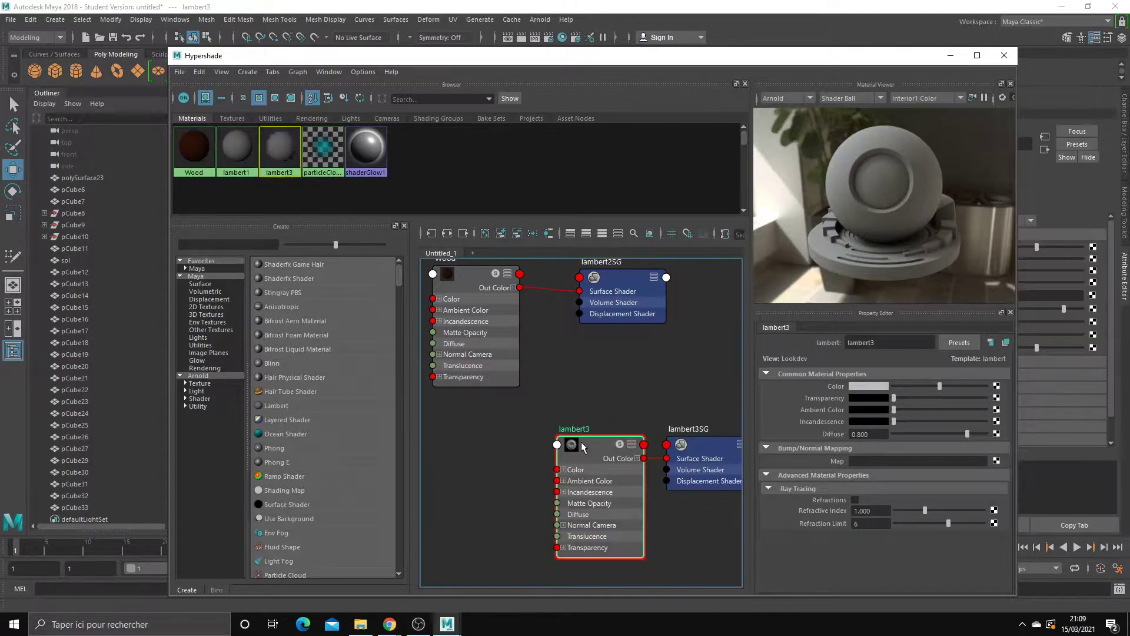
{"action": "left_click", "coordinate": [877, 386]}
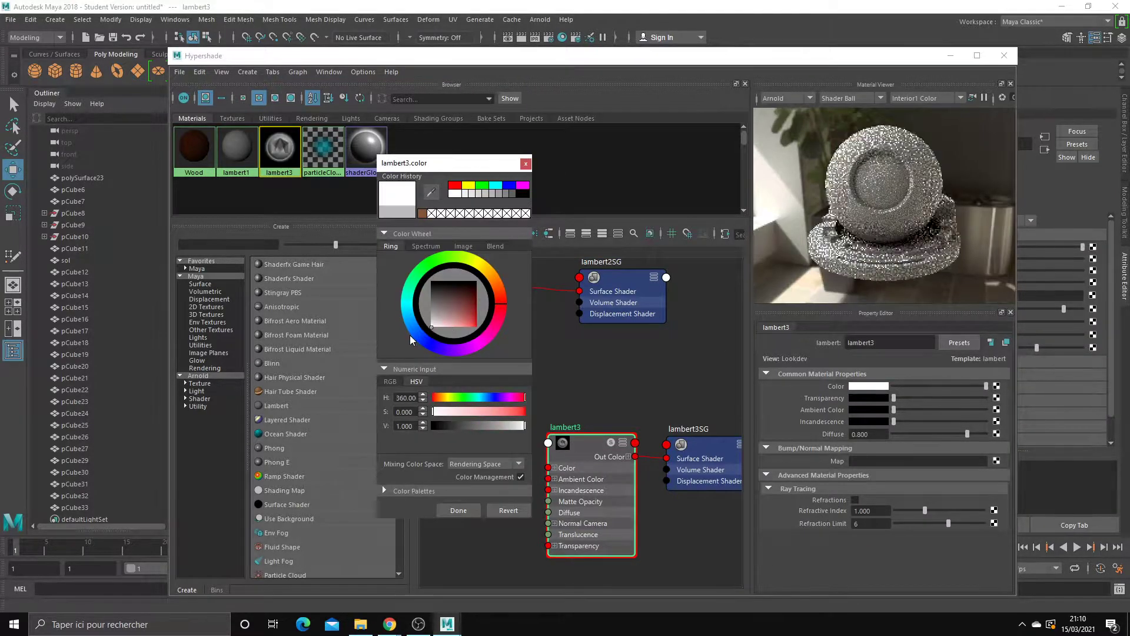
{"action": "left_click", "coordinate": [458, 511]}
{"action": "double_click", "coordinate": [877, 342]}
{"action": "type", "text": "B"}
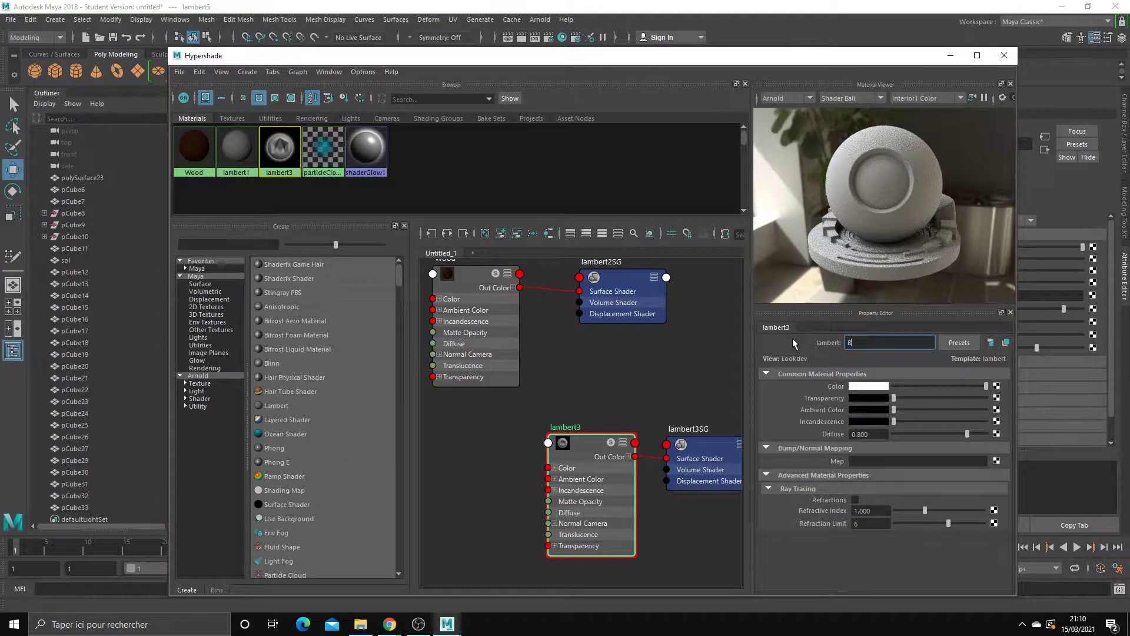
{"action": "type", "text": "lanc"}
{"action": "key", "text": "Return"}
Step: Create a second lambert named Noir with a dark grey colour (V 0.196)
{"action": "middle_click_drag", "start_coordinate": [665, 366], "coordinate": [537, 468], "text": "alt"}
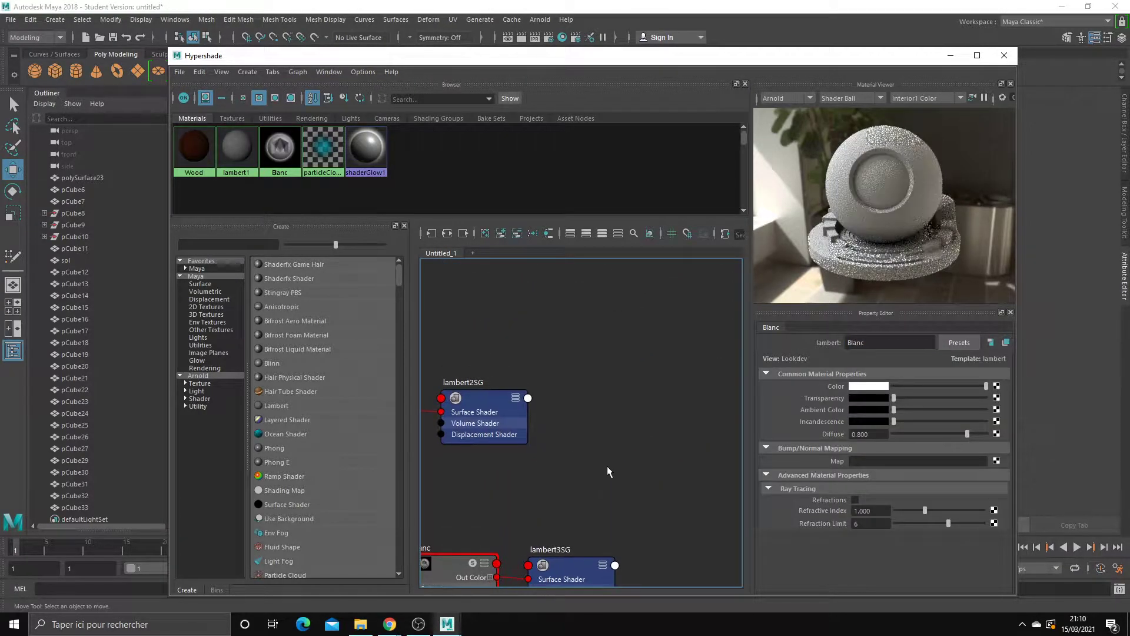
{"action": "key", "text": "Tab"}
{"action": "type", "text": "lam"}
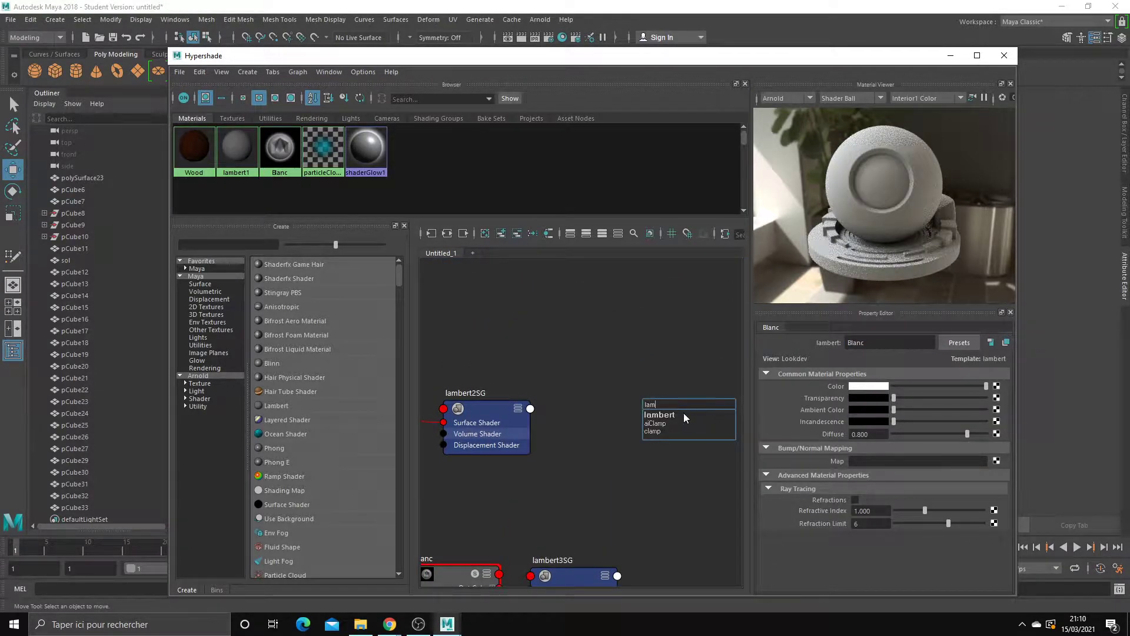
{"action": "left_click", "coordinate": [684, 415]}
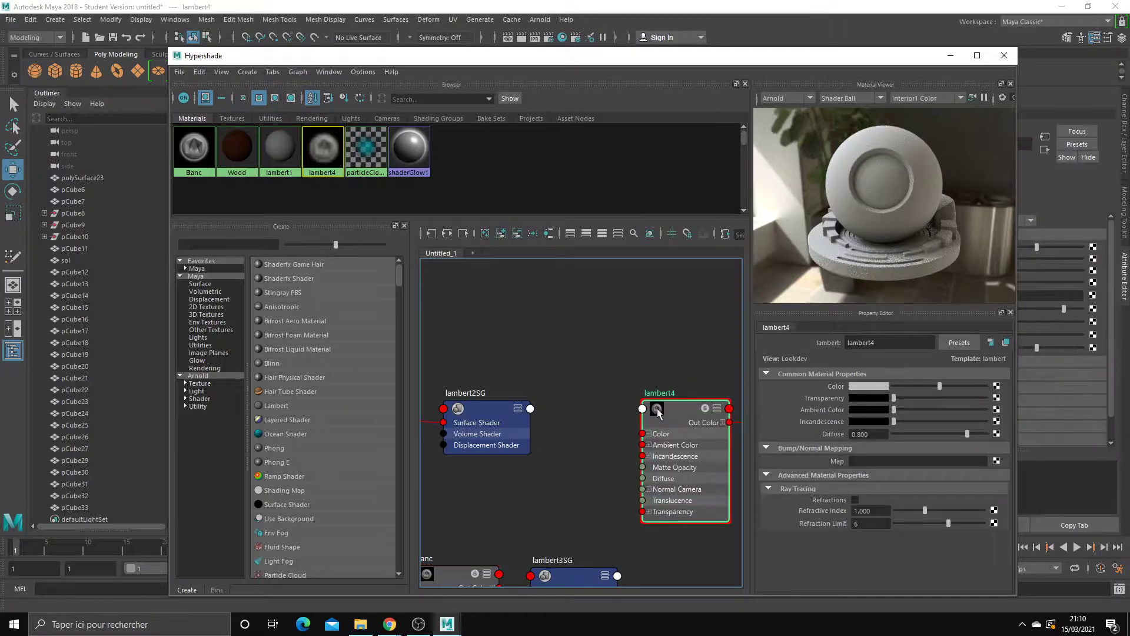
{"action": "double_click", "coordinate": [867, 345]}
{"action": "type", "text": "No"}
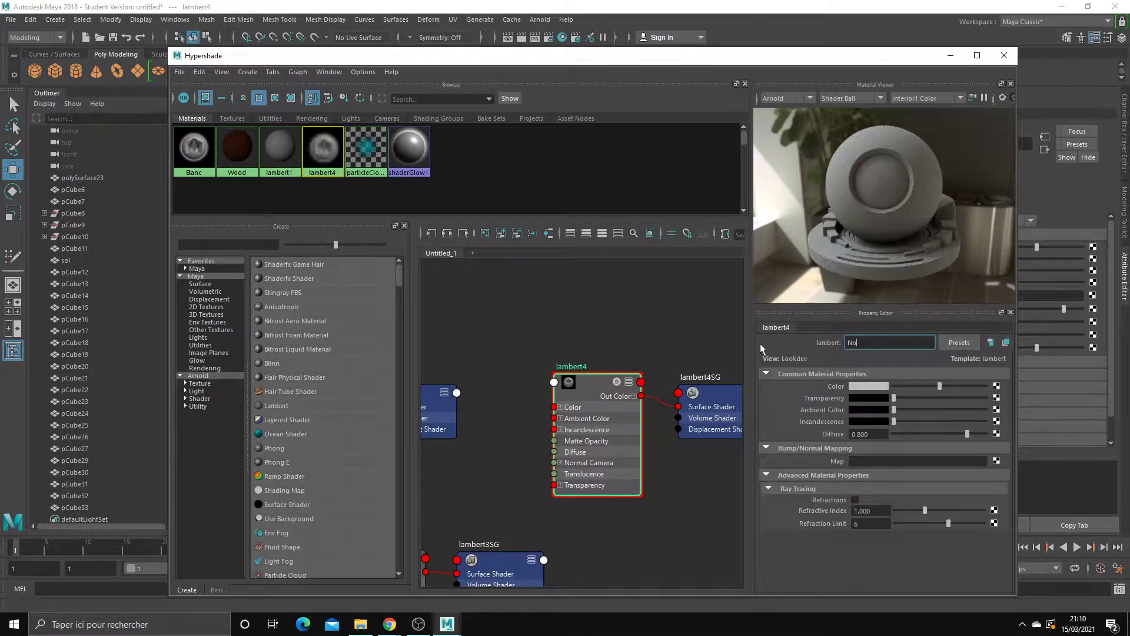
{"action": "type", "text": "ir"}
{"action": "key", "text": "Return"}
{"action": "left_click", "coordinate": [869, 386]}
{"action": "left_click", "coordinate": [431, 321]}
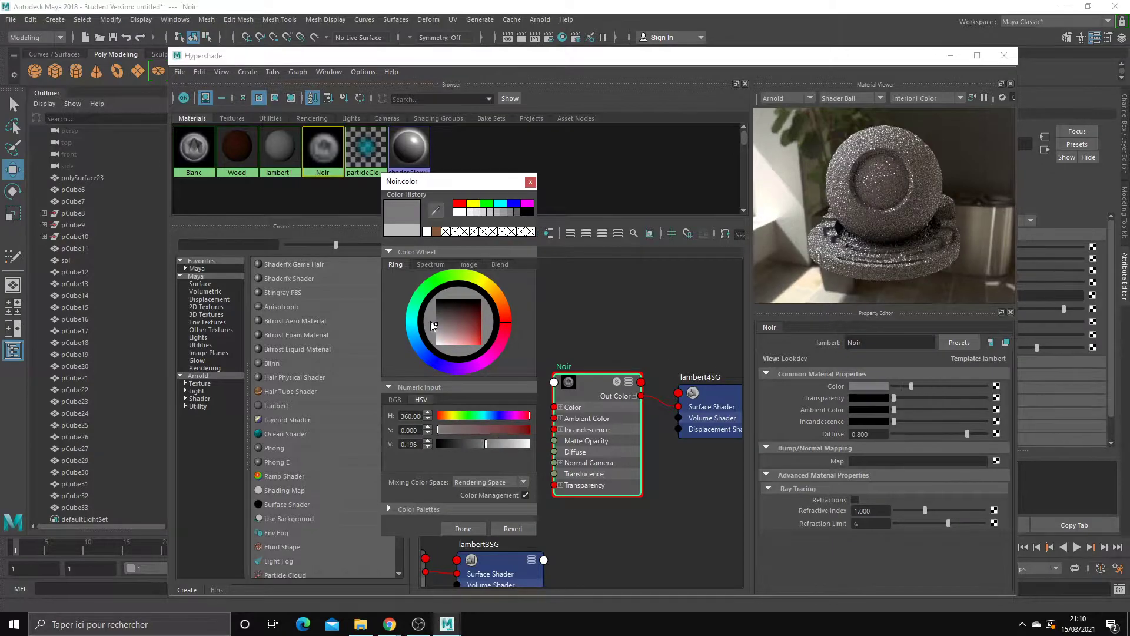
{"action": "left_click", "coordinate": [463, 528]}
Step: Create one more lambert material node
{"action": "key", "text": "Tab"}
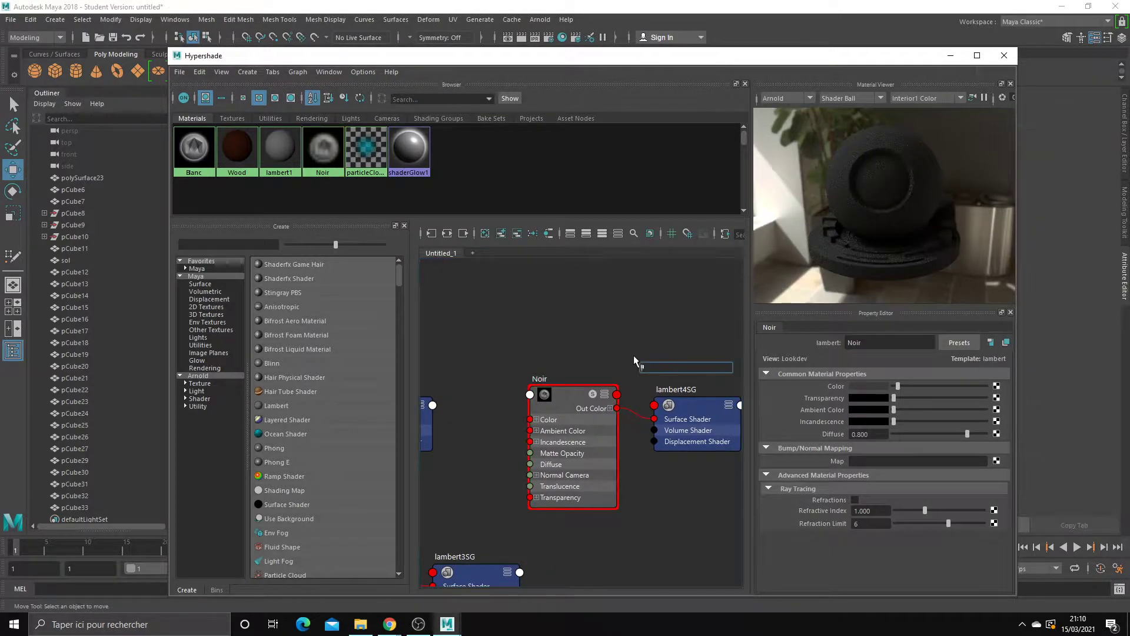
{"action": "type", "text": "lambert"}
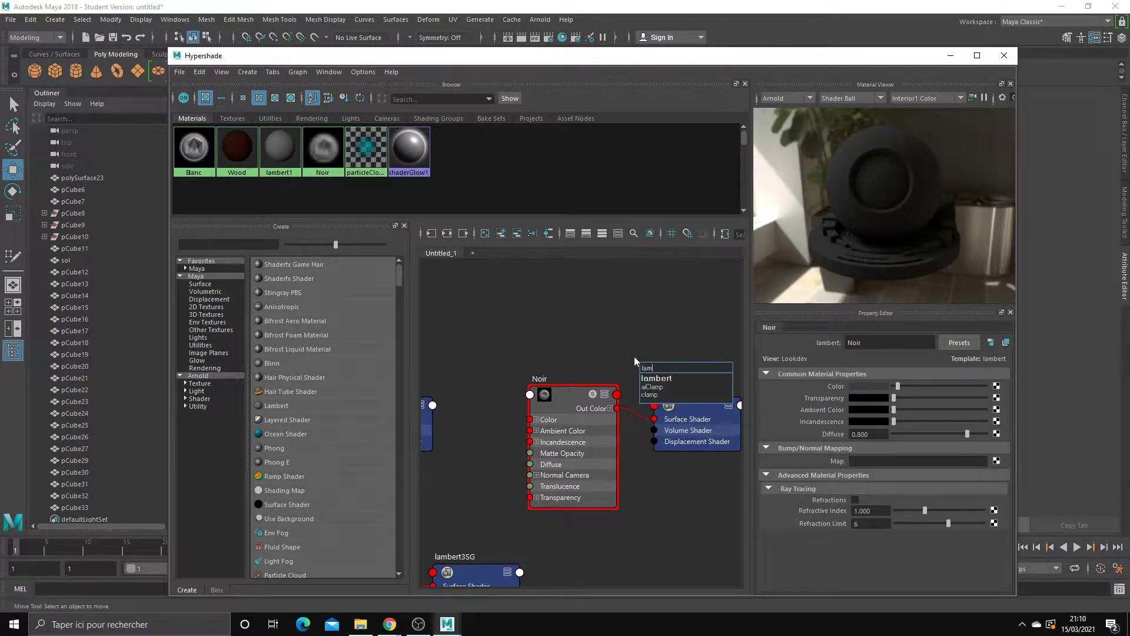
{"action": "key", "text": "Return"}
Step: Rename the newest lambert to Red and give it a strong red colour
{"action": "key", "text": "3"}
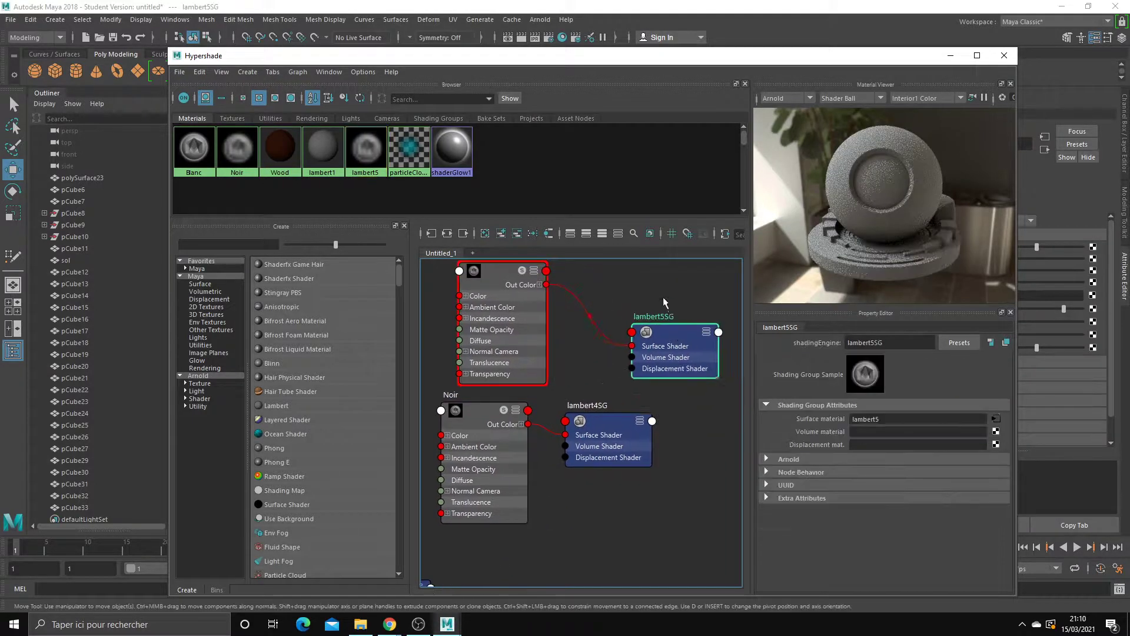
{"action": "double_click", "coordinate": [860, 342]}
{"action": "type", "text": "Red"}
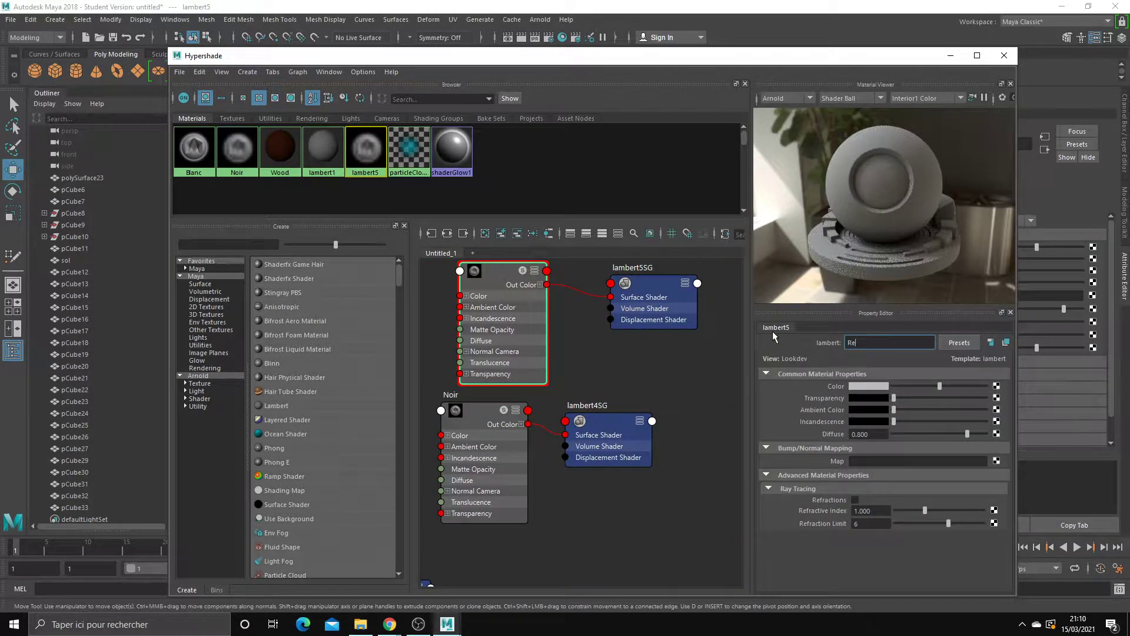
{"action": "left_click", "coordinate": [858, 385]}
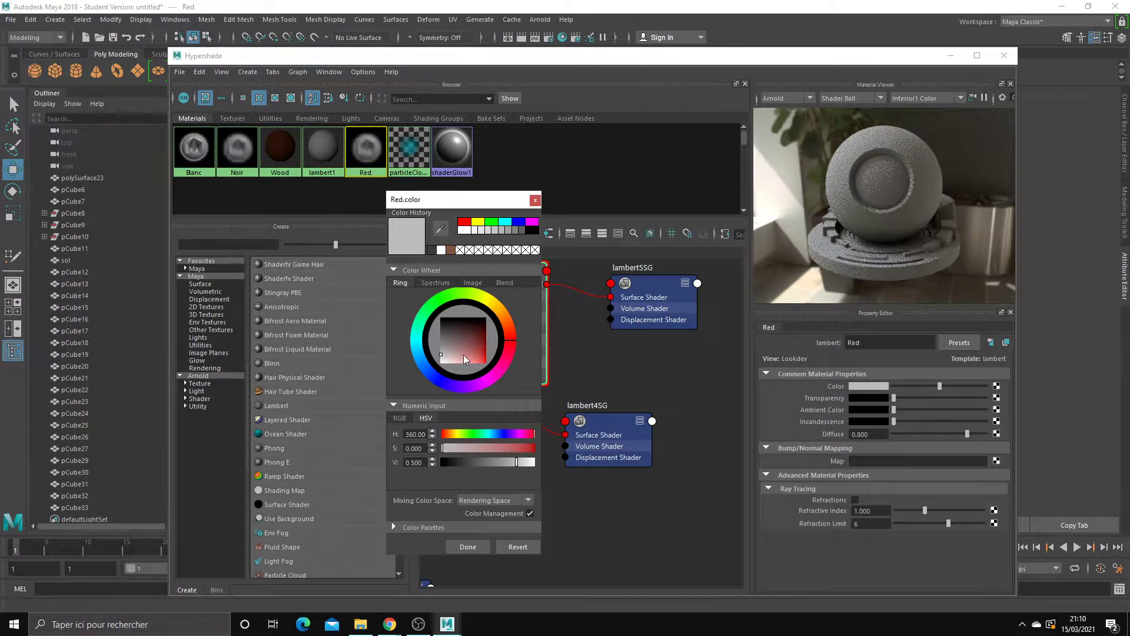
{"action": "left_click_drag", "start_coordinate": [464, 354], "coordinate": [480, 354]}
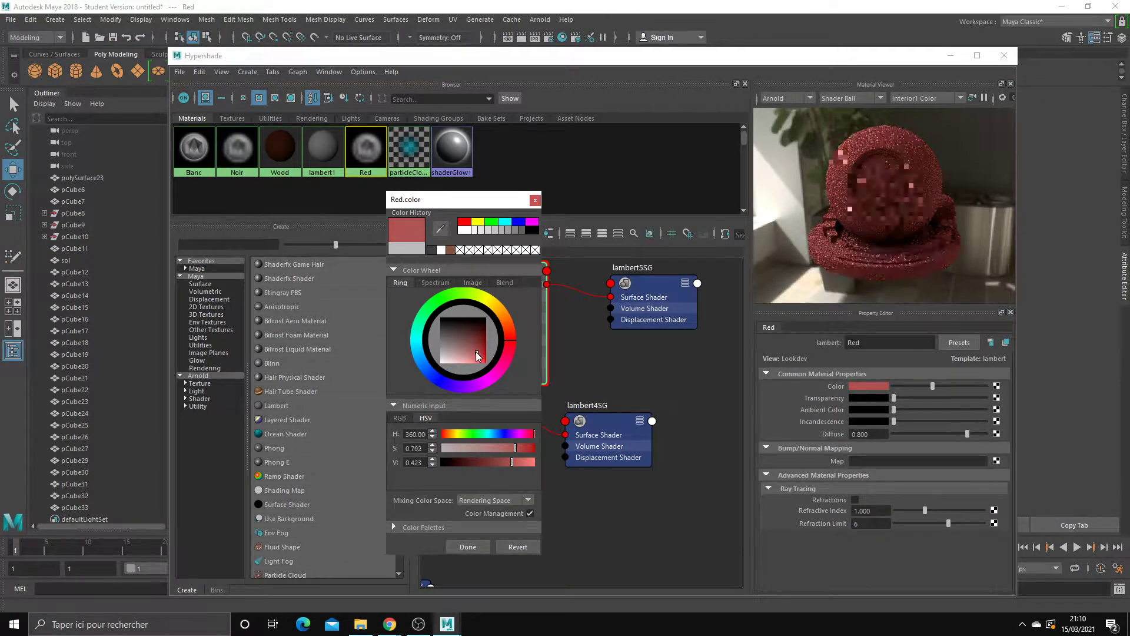
{"action": "left_click", "coordinate": [468, 546]}
Step: Create another lambert named Blue with a light blue colour
{"action": "key", "text": "Tab"}
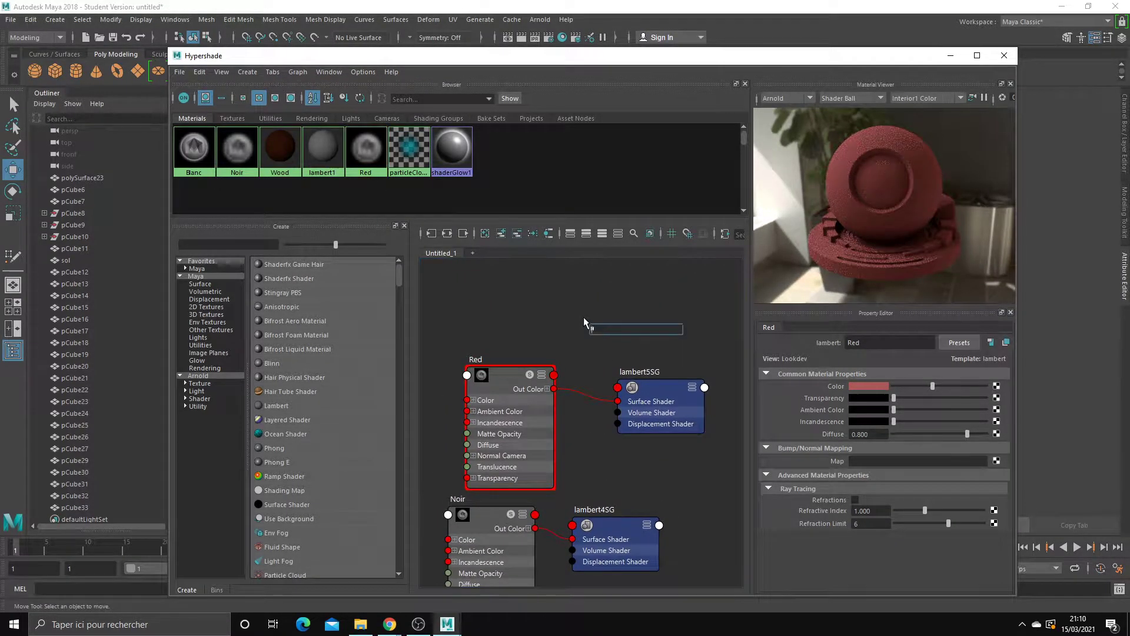
{"action": "type", "text": "lam"}
{"action": "left_click", "coordinate": [627, 339]}
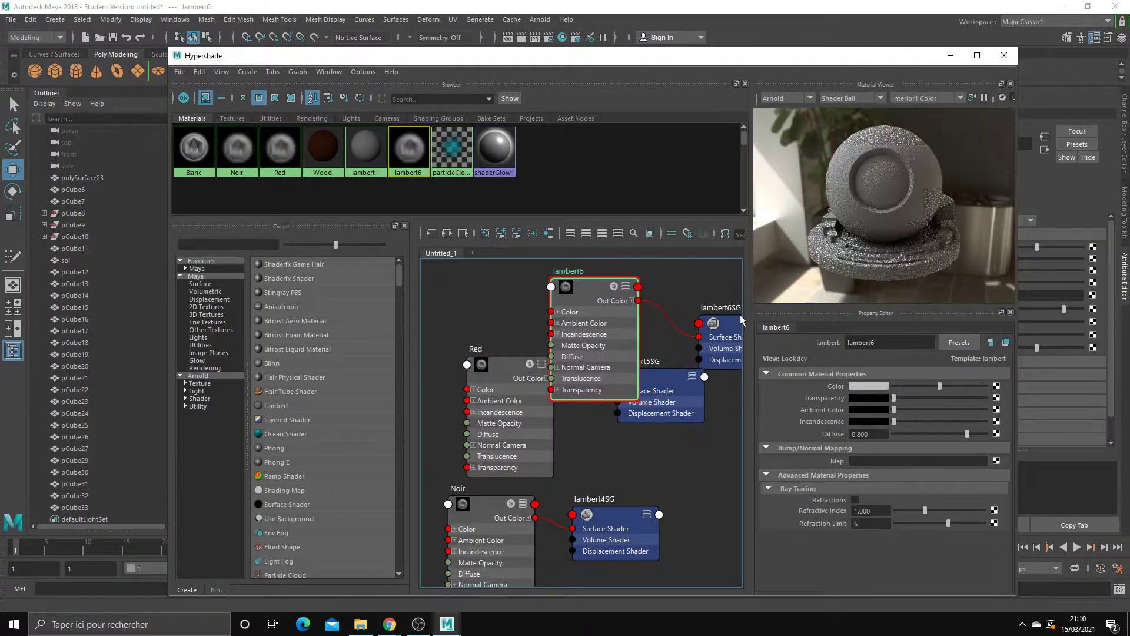
{"action": "left_click", "coordinate": [883, 343]}
{"action": "double_click", "coordinate": [883, 343]}
{"action": "type", "text": "Blue"}
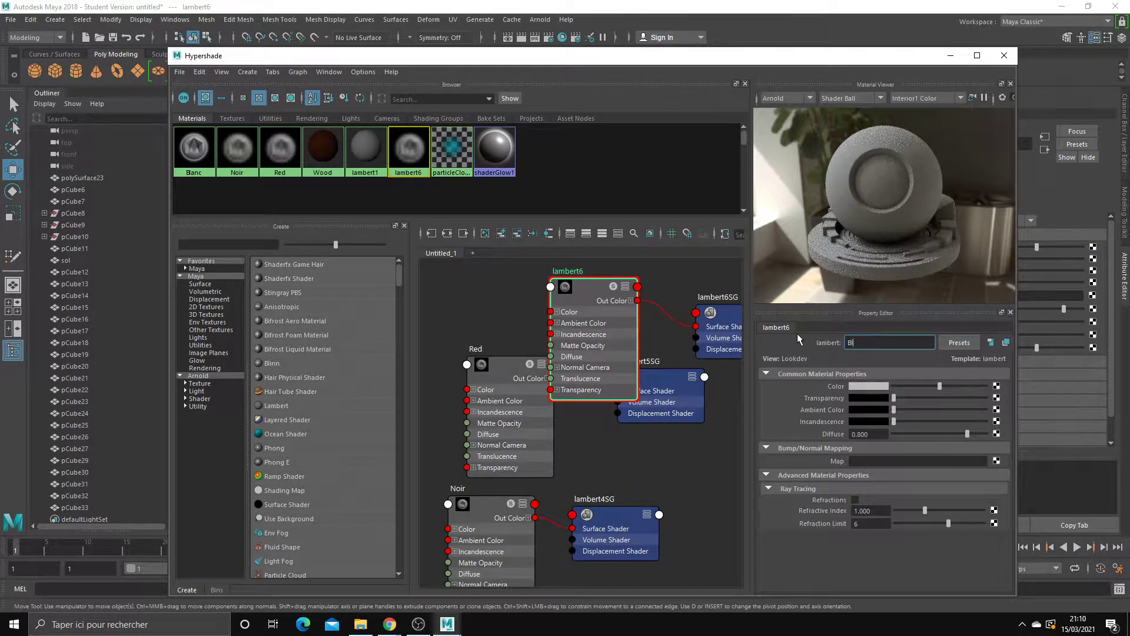
{"action": "key", "text": "Return"}
{"action": "left_click", "coordinate": [868, 386]}
{"action": "left_click", "coordinate": [426, 378]}
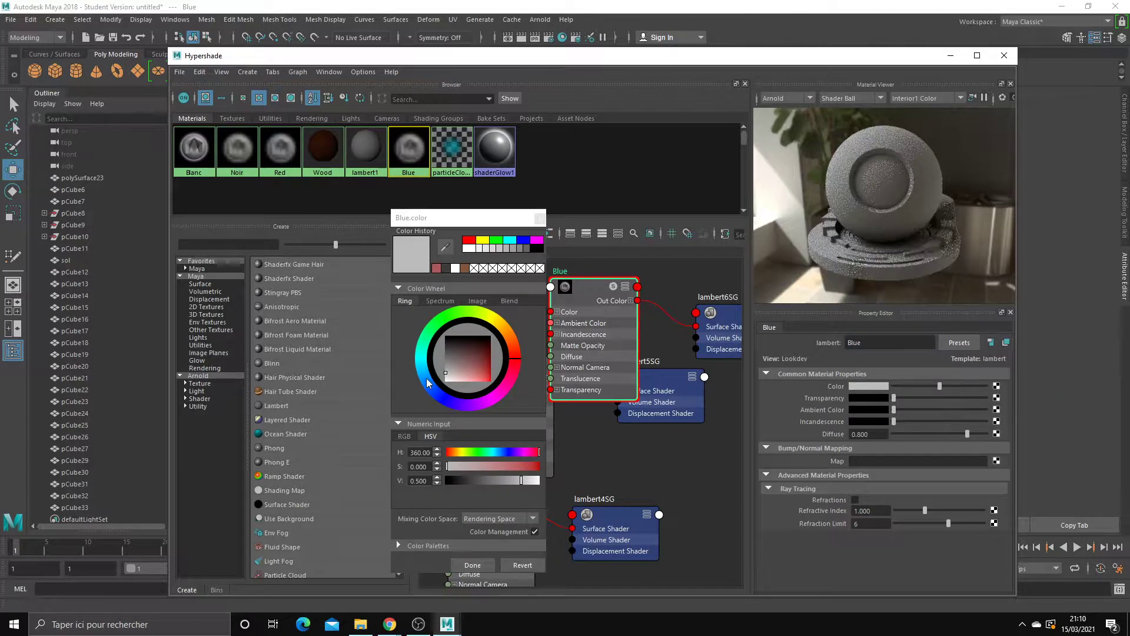
{"action": "mouse_move", "coordinate": [461, 377]}
{"action": "left_mouse_down"}
{"action": "mouse_move", "coordinate": [478, 387]}
{"action": "mouse_move", "coordinate": [471, 376]}
{"action": "left_mouse_up"}
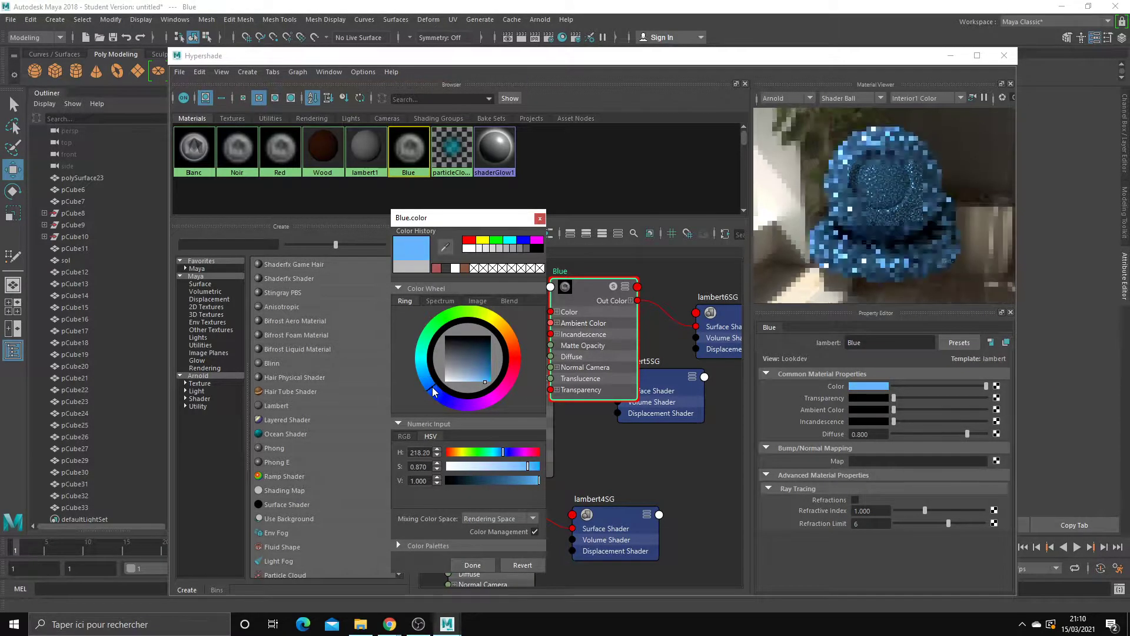
{"action": "left_click", "coordinate": [581, 471]}
Step: Create a lambert named Vert with a green colour
{"action": "scroll", "coordinate": [550, 383], "scroll_direction": "down", "scroll_amount": 3}
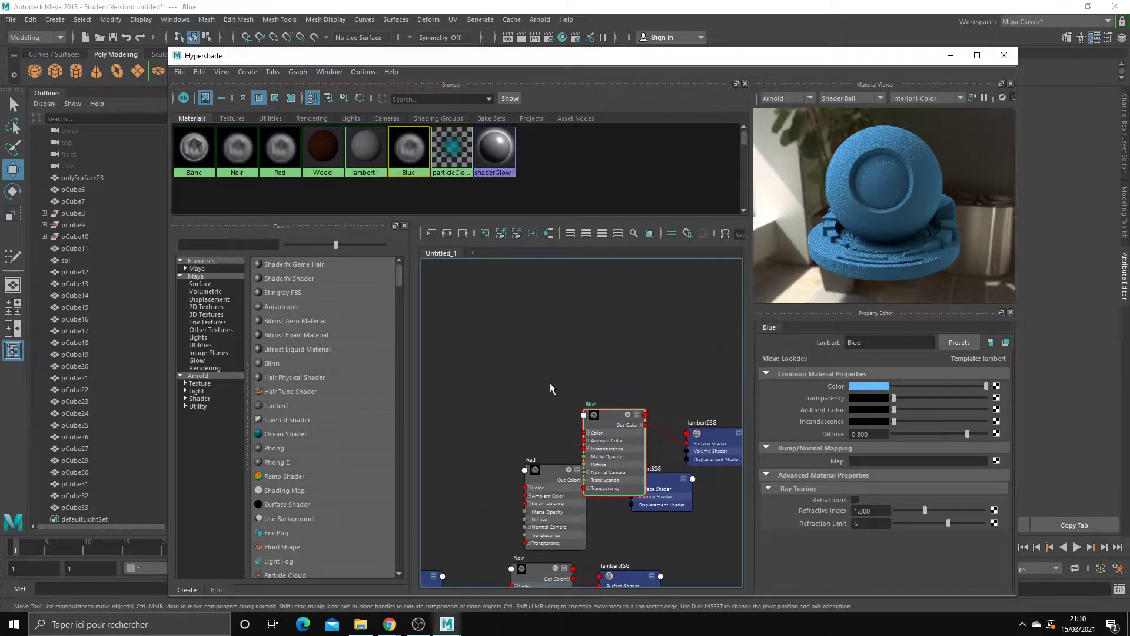
{"action": "key", "text": "Tab"}
{"action": "type", "text": "lamb"}
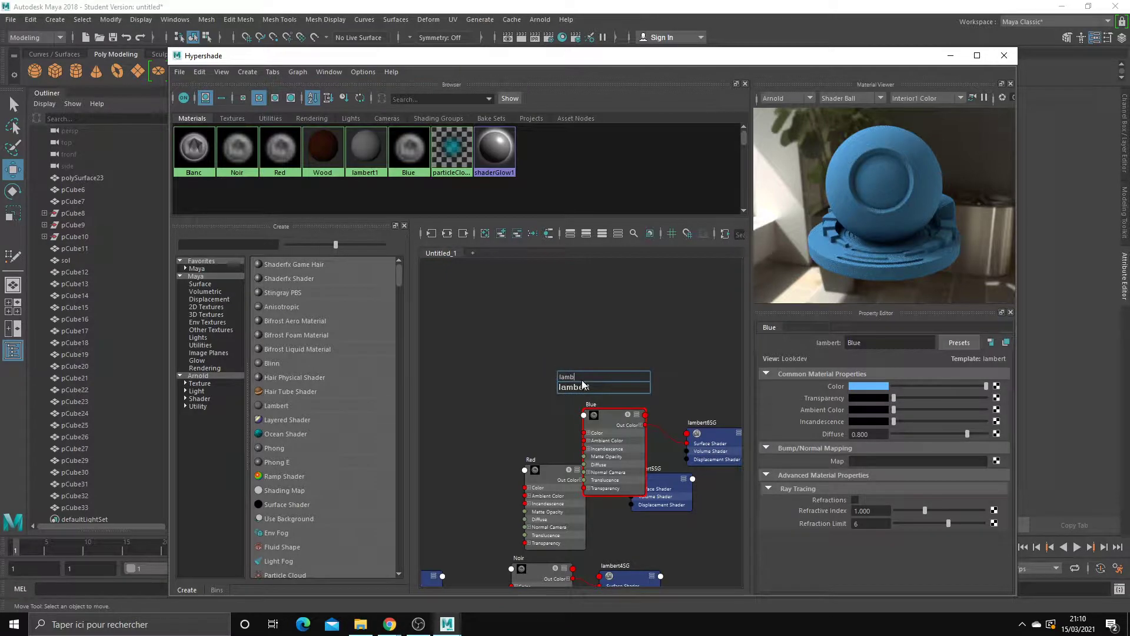
{"action": "key", "text": "Return"}
{"action": "left_click_drag", "start_coordinate": [559, 359], "coordinate": [507, 322]}
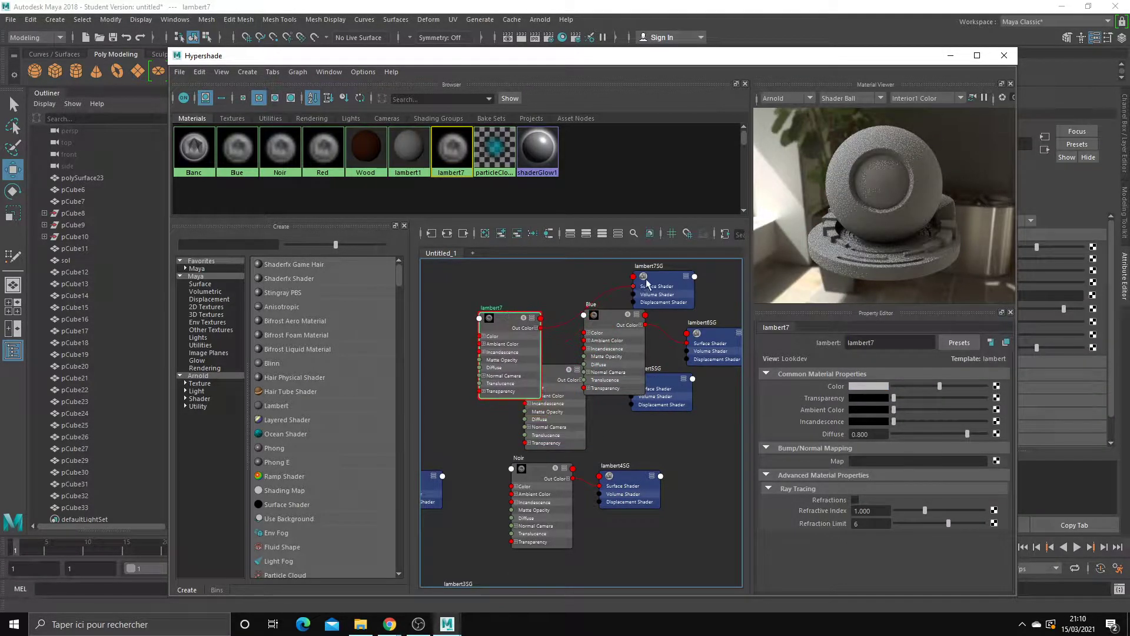
{"action": "middle_click_drag", "start_coordinate": [648, 283], "coordinate": [647, 332], "text": "alt"}
{"action": "double_click", "coordinate": [866, 342]}
{"action": "type", "text": "Vert"}
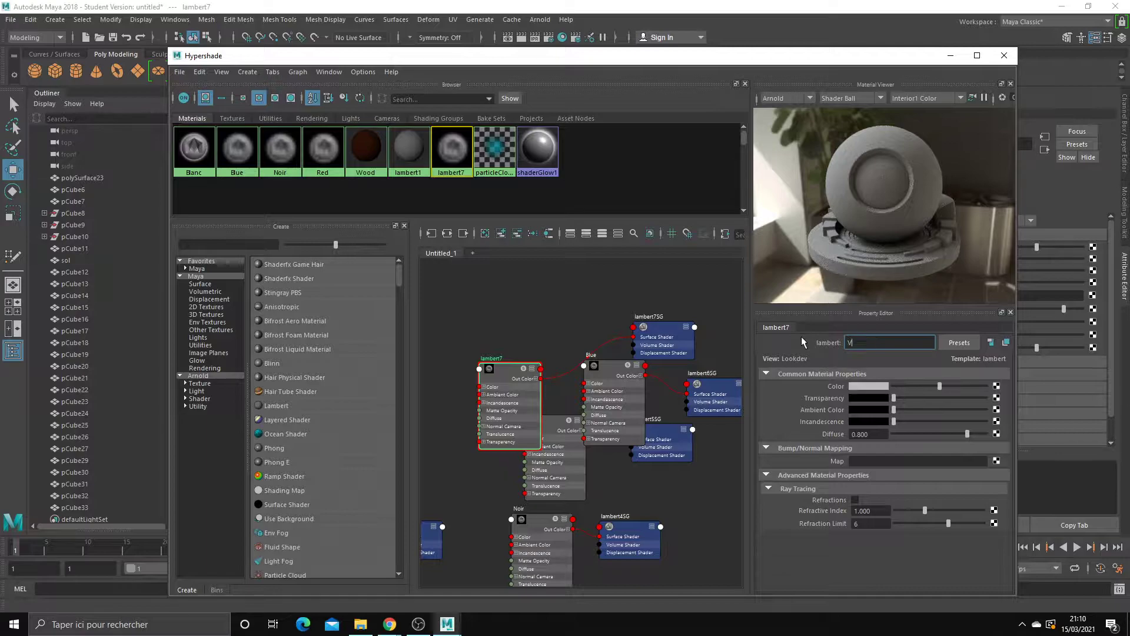
{"action": "key", "text": "Return"}
{"action": "left_click", "coordinate": [887, 386]}
{"action": "left_click", "coordinate": [438, 342]}
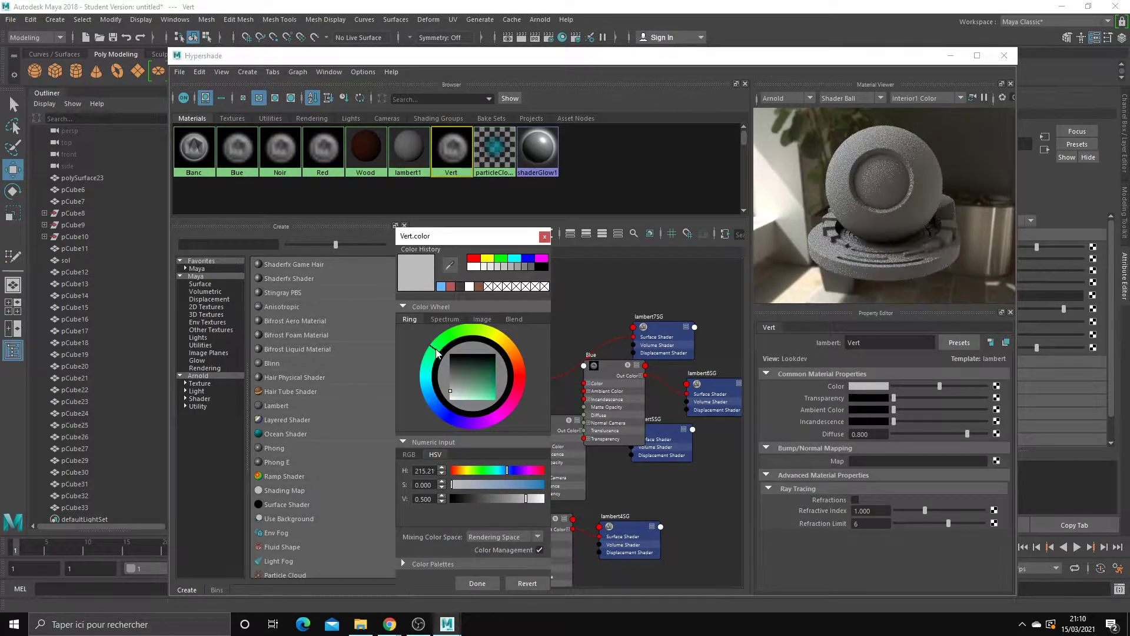
{"action": "left_click_drag", "start_coordinate": [466, 379], "coordinate": [476, 398]}
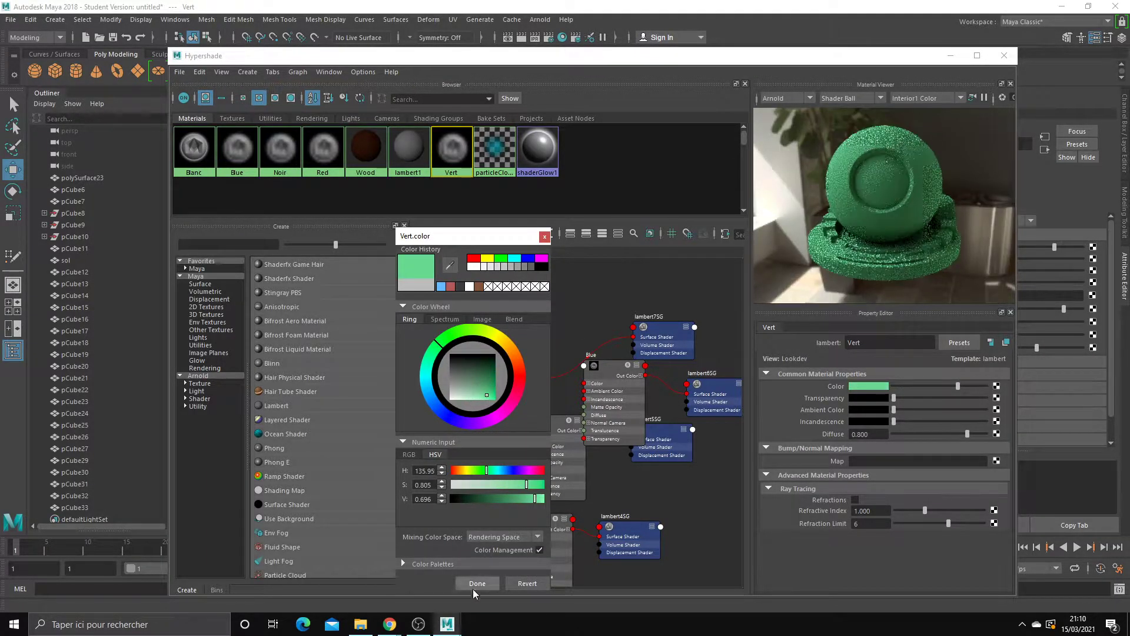
Step: Arrange the Vert and lambert7SG nodes in the graph and inspect the shading group
{"action": "left_click_drag", "start_coordinate": [506, 344], "coordinate": [509, 284]}
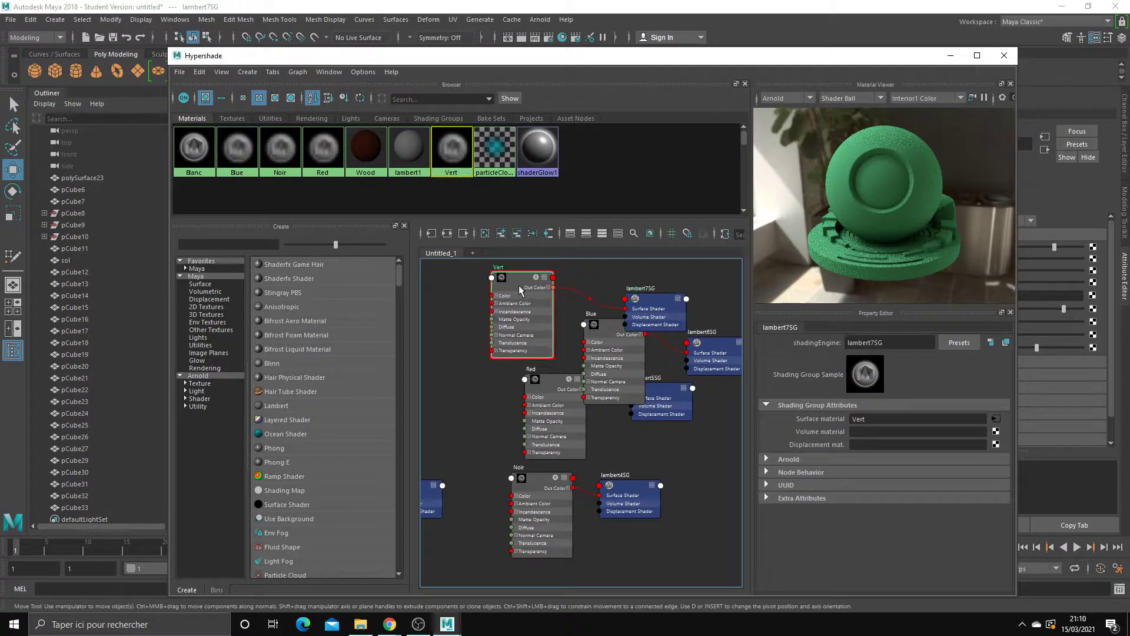
{"action": "middle_click_drag", "start_coordinate": [509, 285], "coordinate": [508, 341], "text": "alt"}
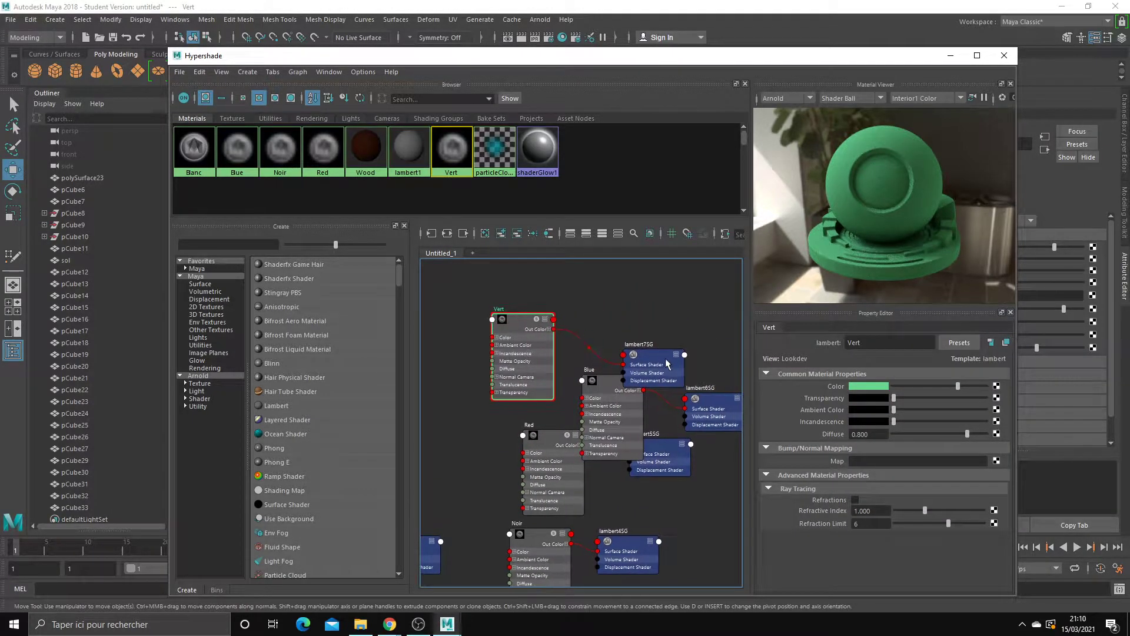
{"action": "left_click", "coordinate": [630, 348]}
{"action": "scroll", "coordinate": [629, 347], "scroll_direction": "up", "scroll_amount": 4}
{"action": "scroll", "coordinate": [605, 308], "scroll_direction": "down", "scroll_amount": 3}
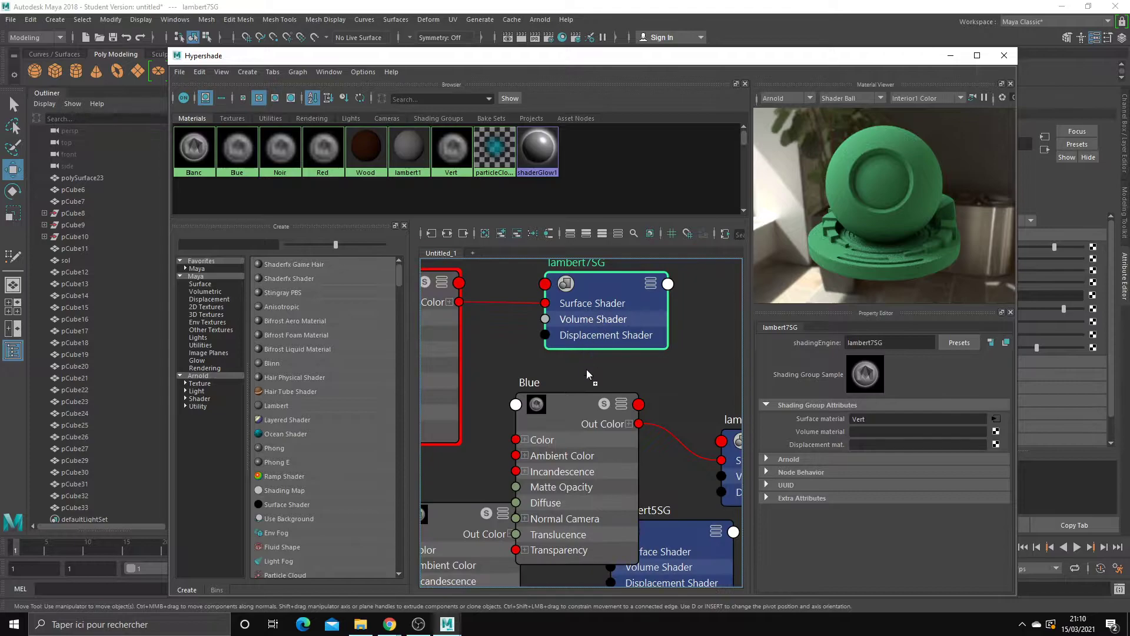
{"action": "right_click", "coordinate": [596, 376]}
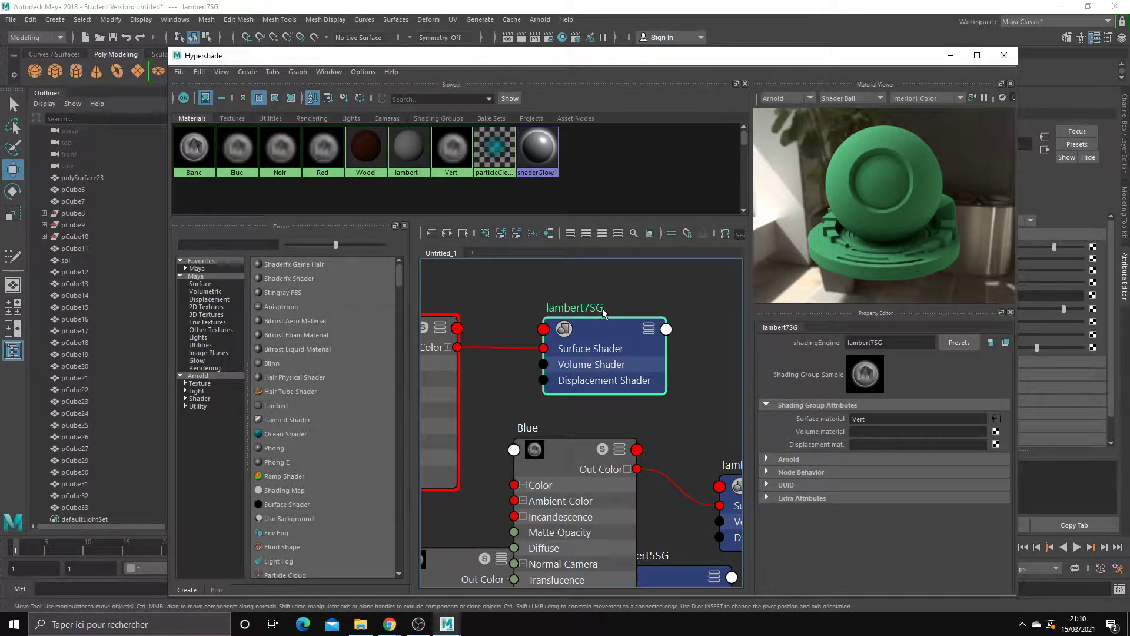
{"action": "scroll", "coordinate": [627, 337], "scroll_direction": "down", "scroll_amount": 2}
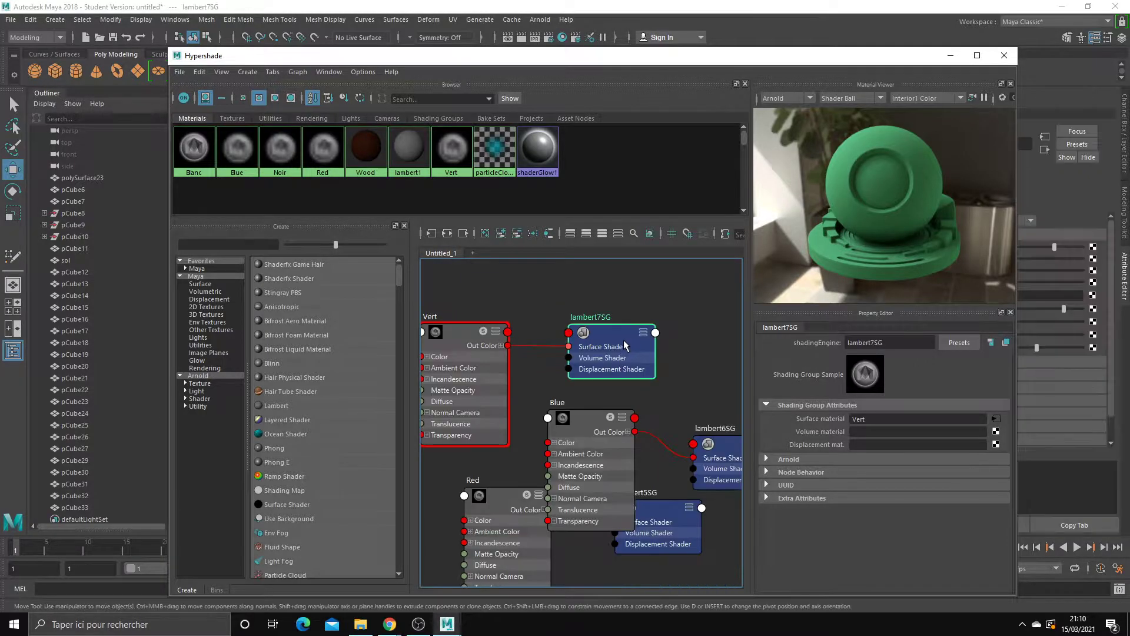
{"action": "left_click", "coordinate": [627, 305]}
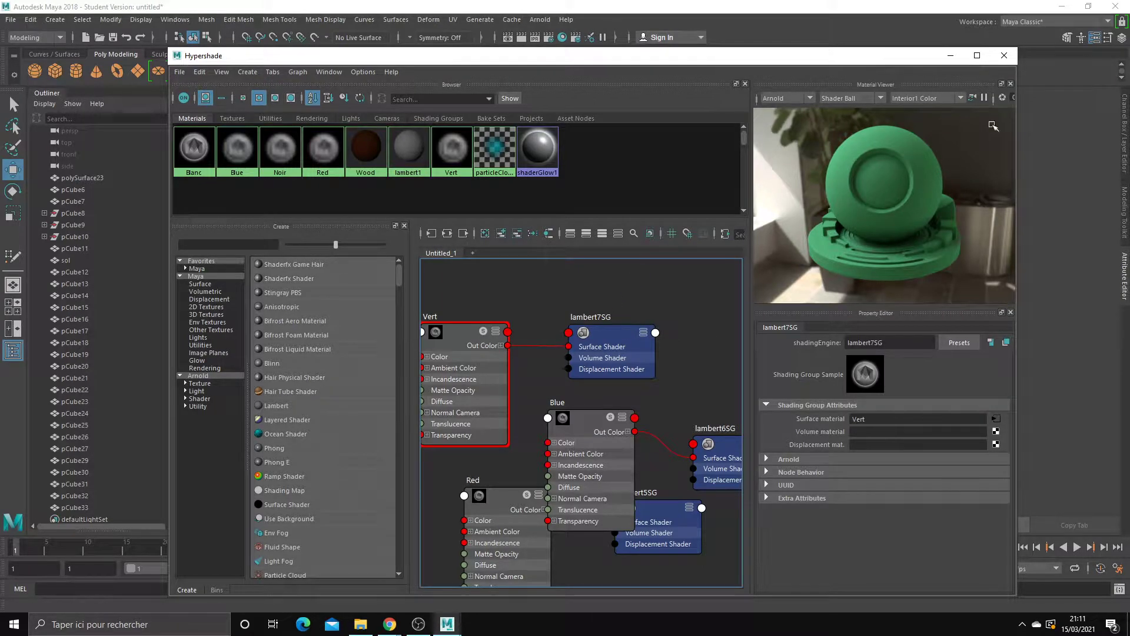
Step: Assign Blanc to the floor slab sol in place of Wood, then reopen Hypershade
{"action": "left_click", "coordinate": [1004, 55]}
{"action": "left_click", "coordinate": [633, 305]}
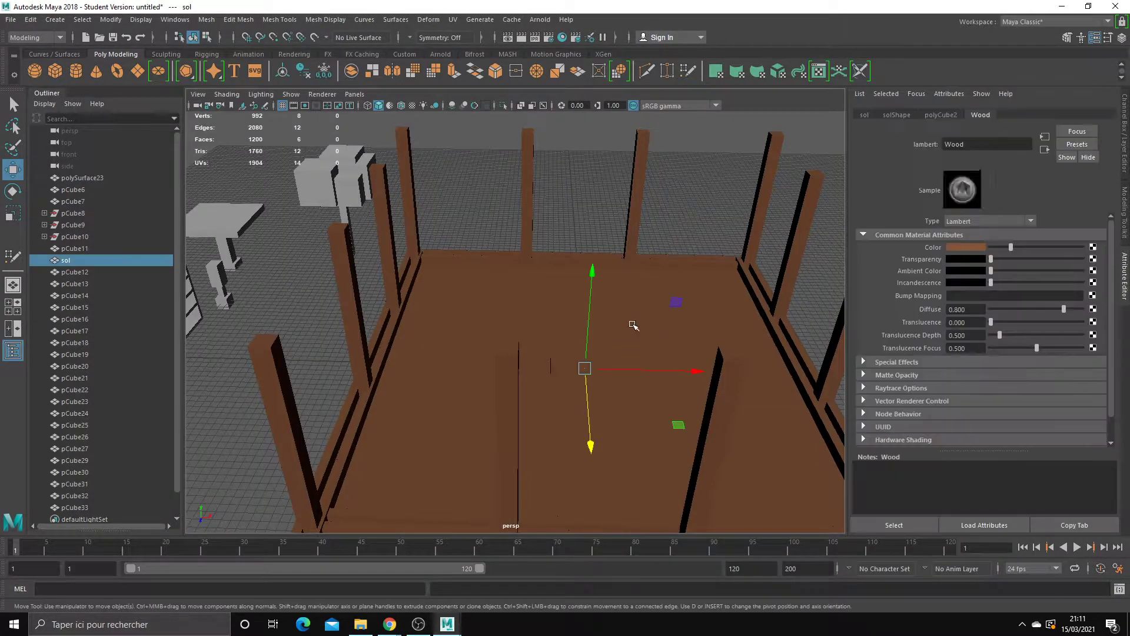
{"action": "right_click", "coordinate": [640, 352]}
{"action": "mouse_move", "coordinate": [636, 609]}
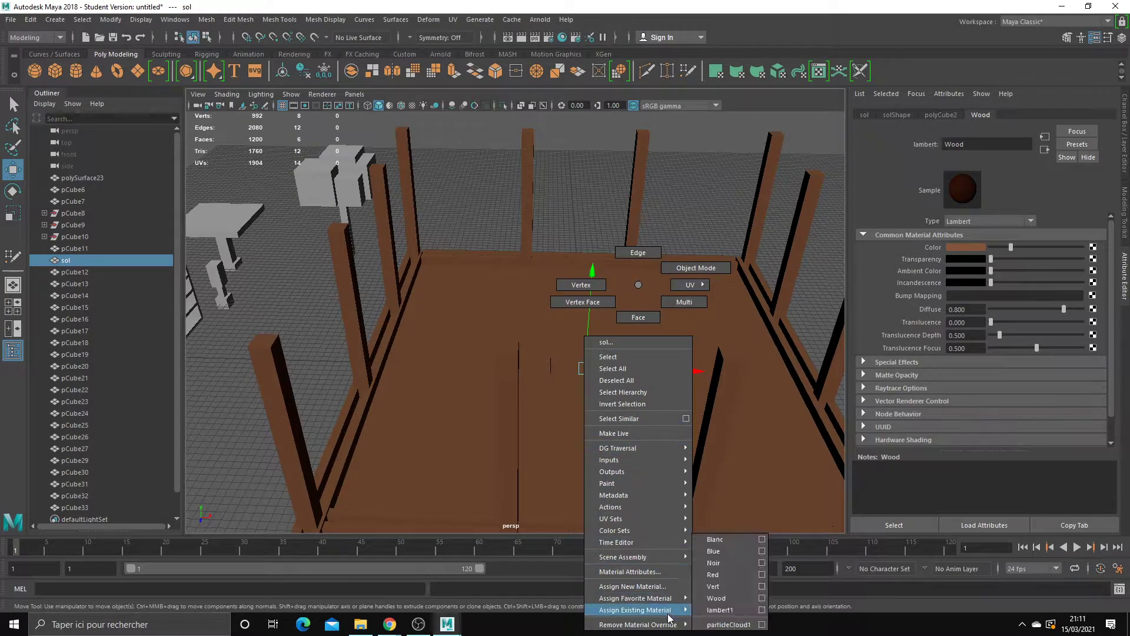
{"action": "left_click", "coordinate": [733, 540]}
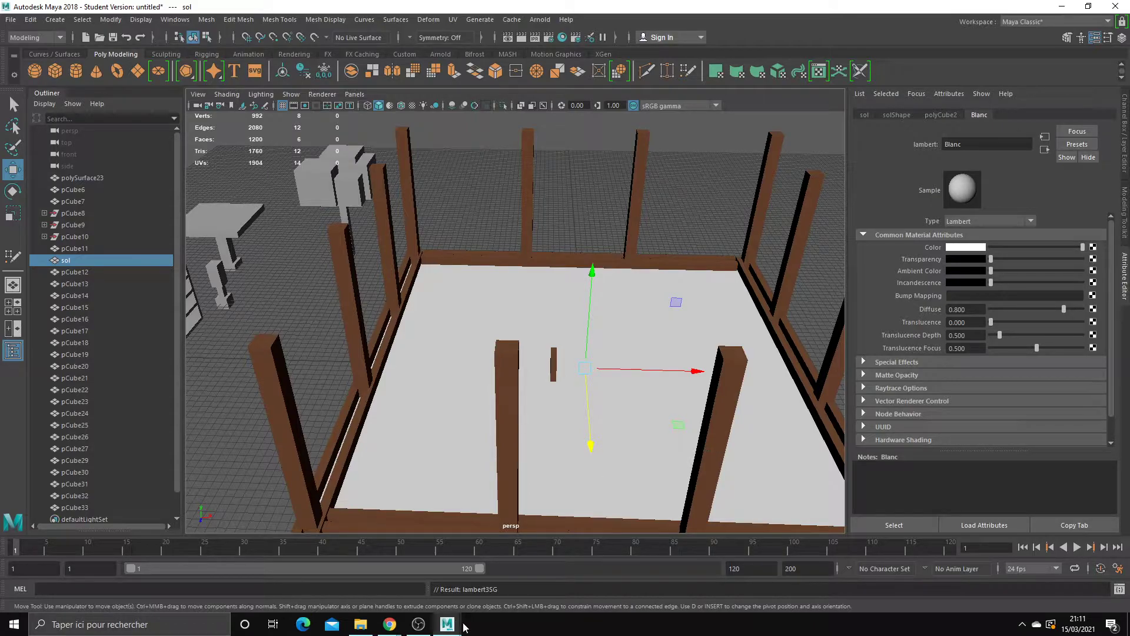
{"action": "left_click", "coordinate": [561, 37]}
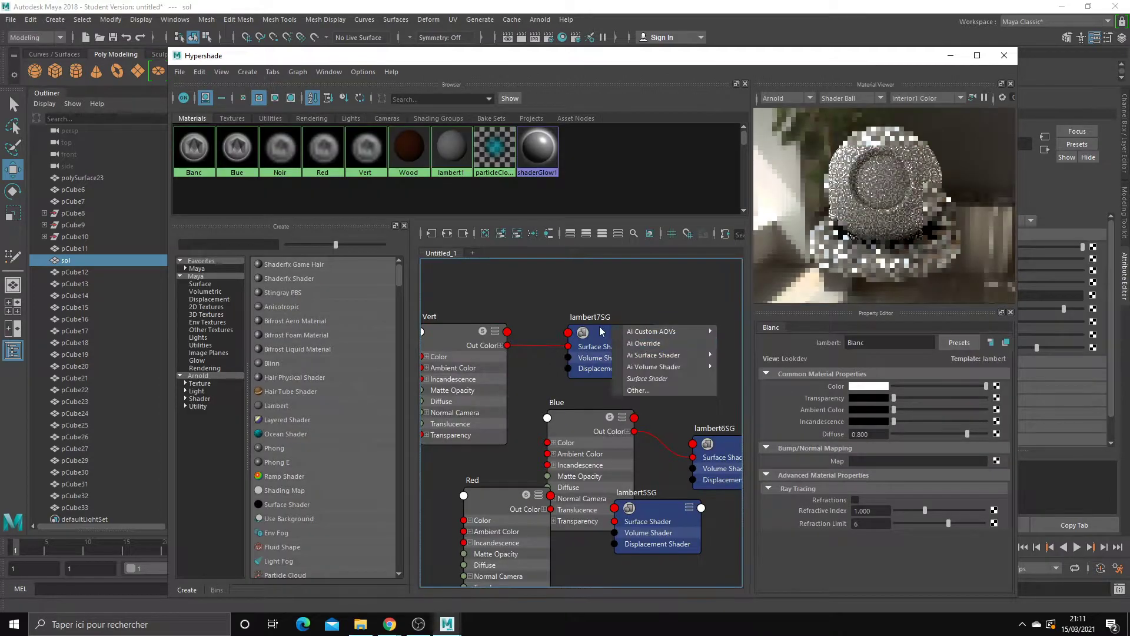
Step: Rearrange the Red, lambert5SG and Blue nodes in the Hypershade graph
{"action": "left_click", "coordinate": [606, 337]}
{"action": "scroll", "coordinate": [588, 412], "scroll_direction": "down", "scroll_amount": 2}
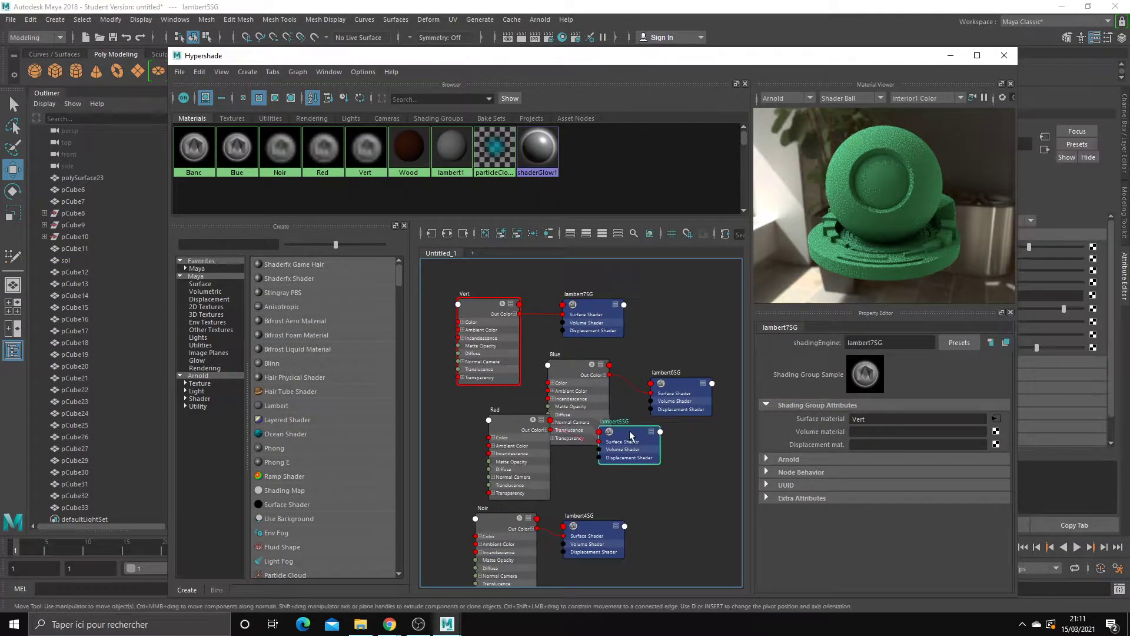
{"action": "left_click", "coordinate": [601, 439]}
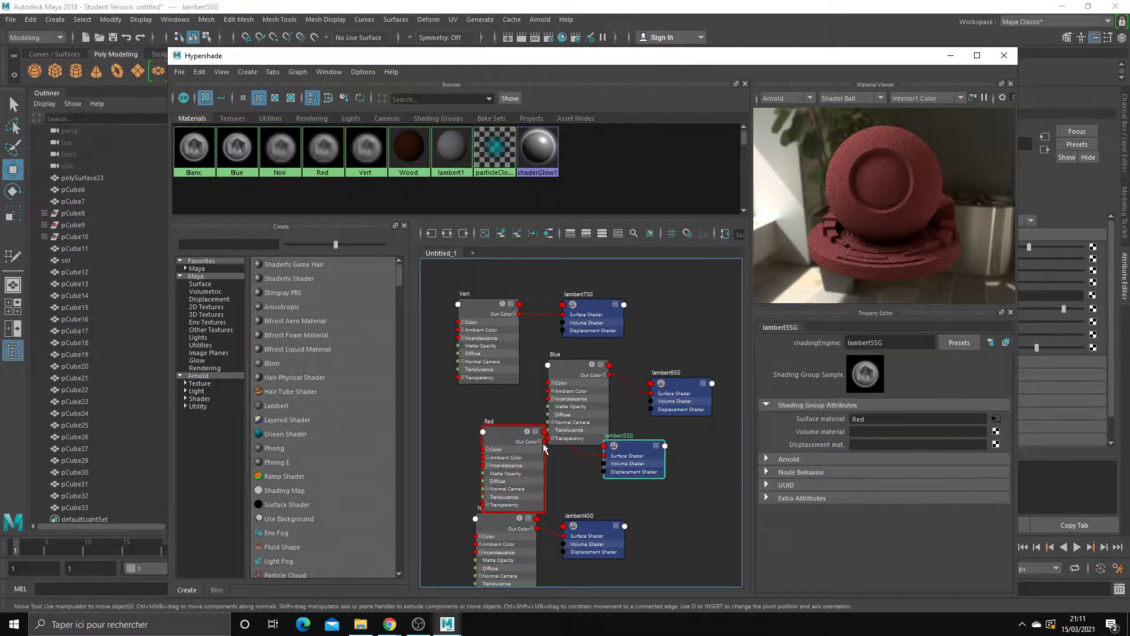
{"action": "left_click_drag", "start_coordinate": [518, 428], "coordinate": [496, 437]}
{"action": "left_click_drag", "start_coordinate": [639, 449], "coordinate": [593, 460]}
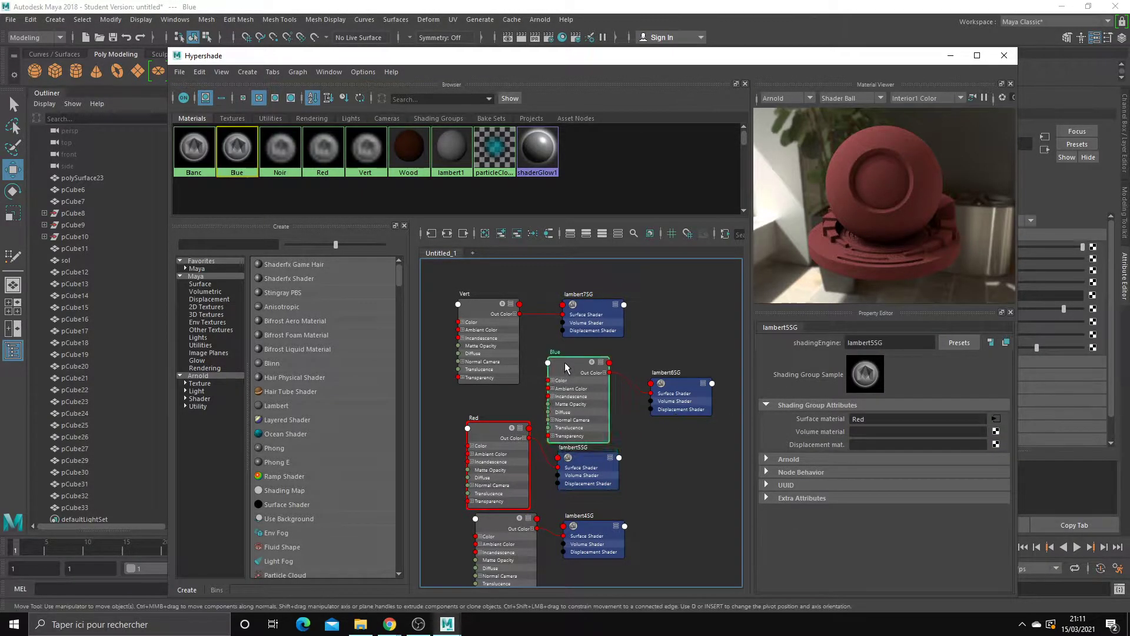
{"action": "left_click_drag", "start_coordinate": [571, 391], "coordinate": [571, 376]}
{"action": "left_click", "coordinate": [489, 330]}
{"action": "left_click", "coordinate": [497, 465]}
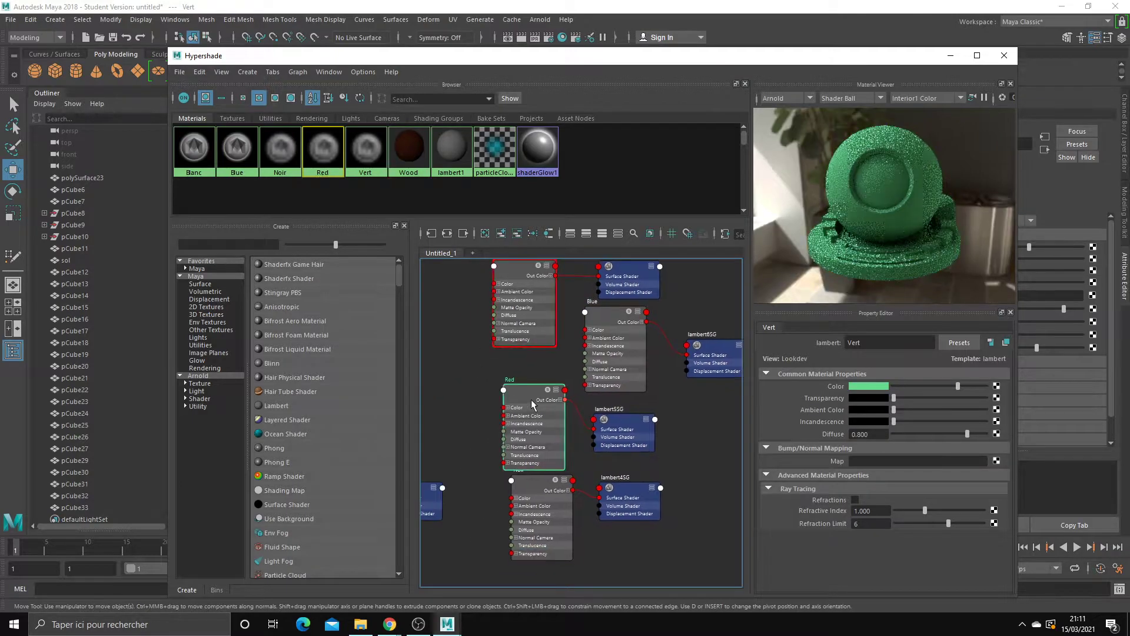
{"action": "left_click", "coordinate": [503, 544]}
{"action": "mouse_move", "coordinate": [436, 420]}
{"action": "middle_mouse_down"}
{"action": "mouse_move", "coordinate": [578, 429]}
{"action": "mouse_move", "coordinate": [609, 398]}
{"action": "middle_mouse_up"}
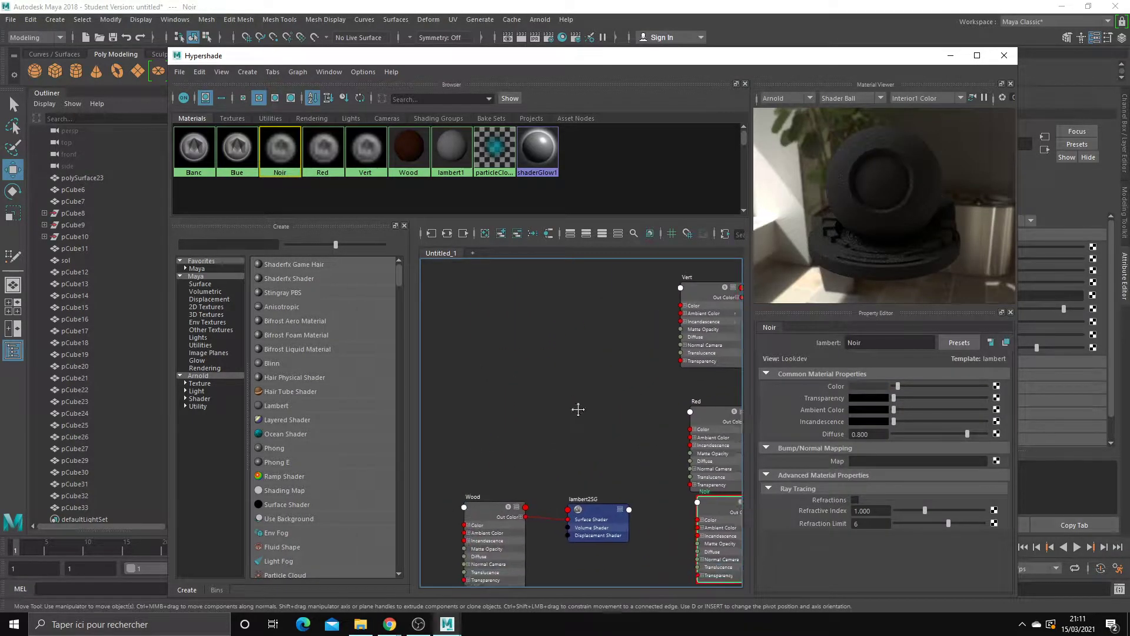
Step: Select one of the wooden frame posts in the viewport
{"action": "left_click", "coordinate": [952, 56]}
{"action": "mouse_move", "coordinate": [697, 252]}
{"action": "left_mouse_down", "text": "alt"}
{"action": "mouse_move", "coordinate": [608, 320]}
{"action": "mouse_move", "coordinate": [633, 314]}
{"action": "left_mouse_up", "text": "alt"}
{"action": "left_click", "coordinate": [668, 217]}
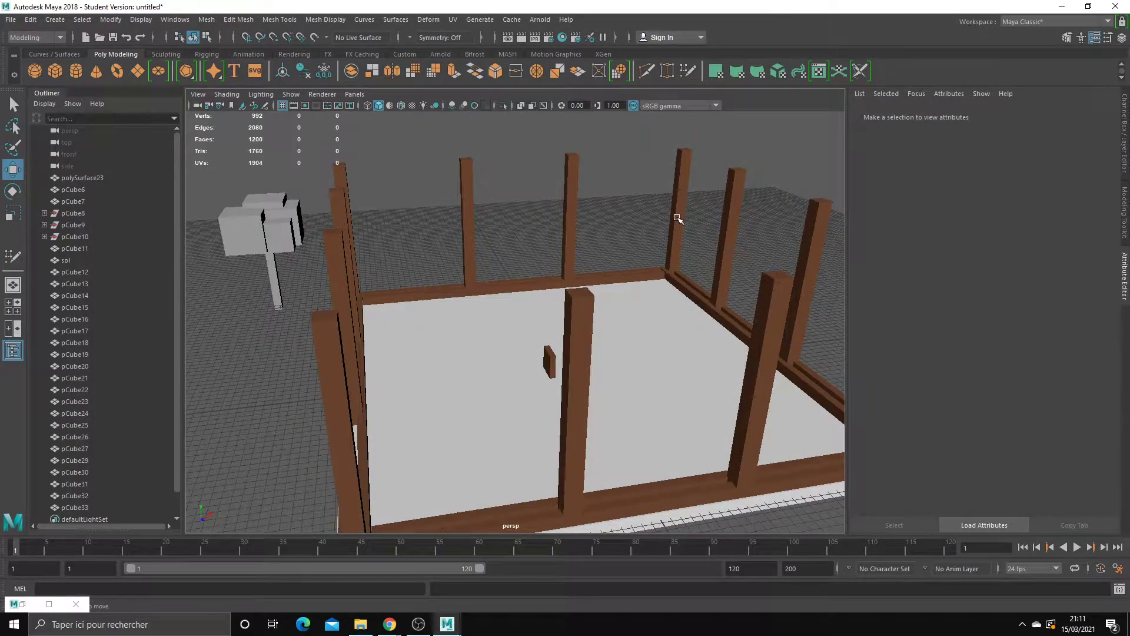
{"action": "left_click_drag", "start_coordinate": [687, 221], "coordinate": [638, 227], "text": "alt"}
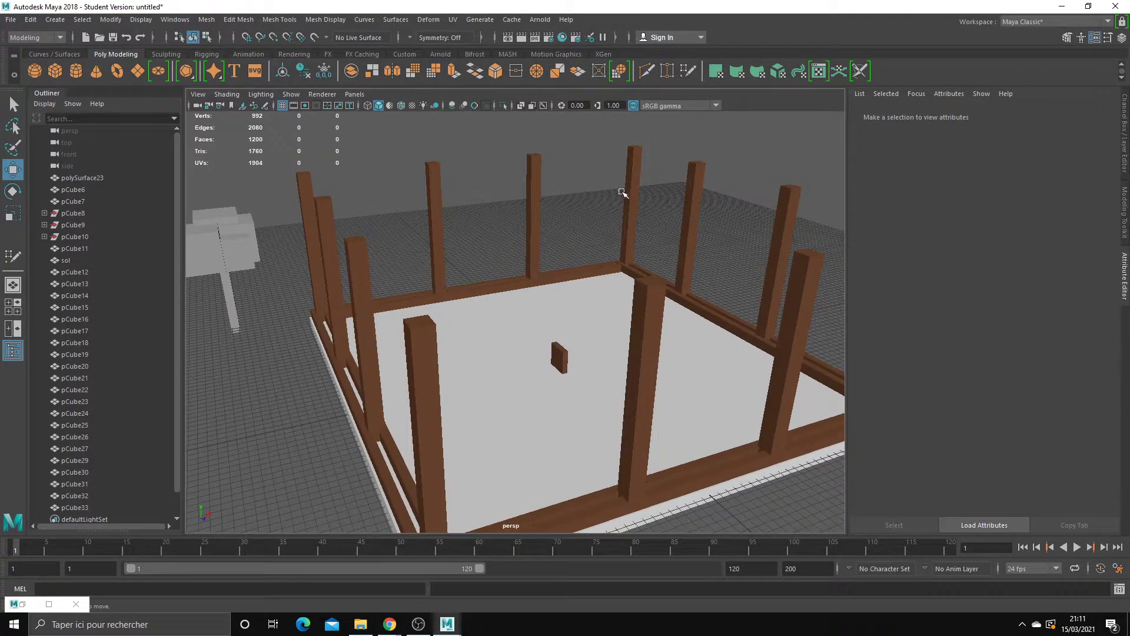
{"action": "left_click", "coordinate": [694, 213]}
{"action": "left_click", "coordinate": [562, 37]}
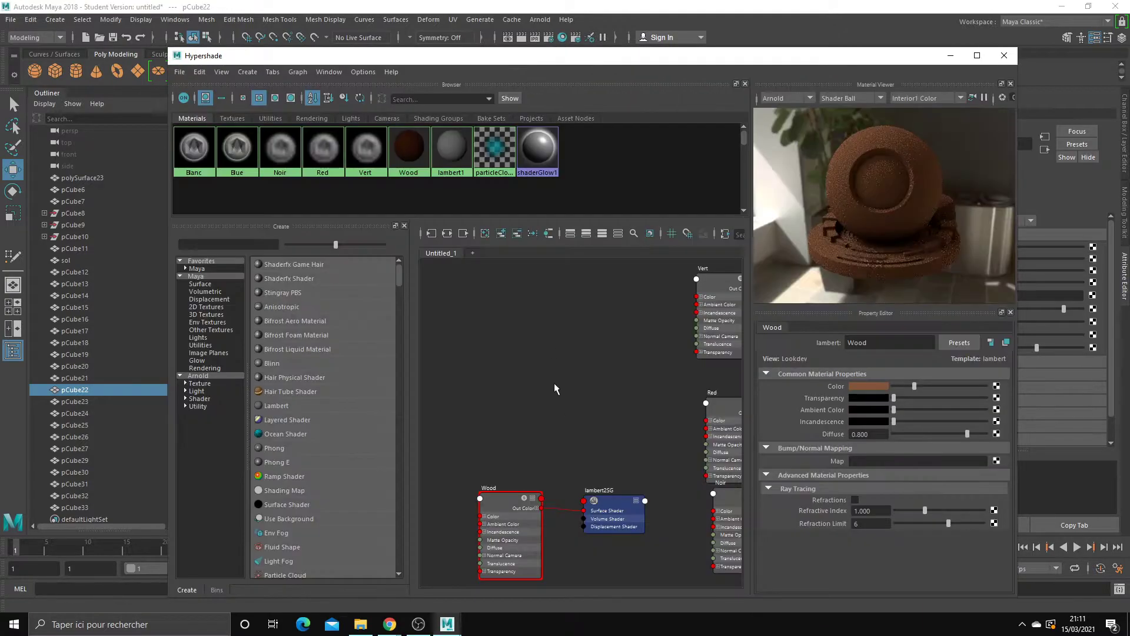
Step: Plug Red's Out Color into lambert2SG's Surface Shader, replacing Wood
{"action": "left_click_drag", "start_coordinate": [465, 436], "coordinate": [463, 420]}
{"action": "middle_click_drag", "start_coordinate": [531, 500], "coordinate": [581, 539], "text": "alt"}
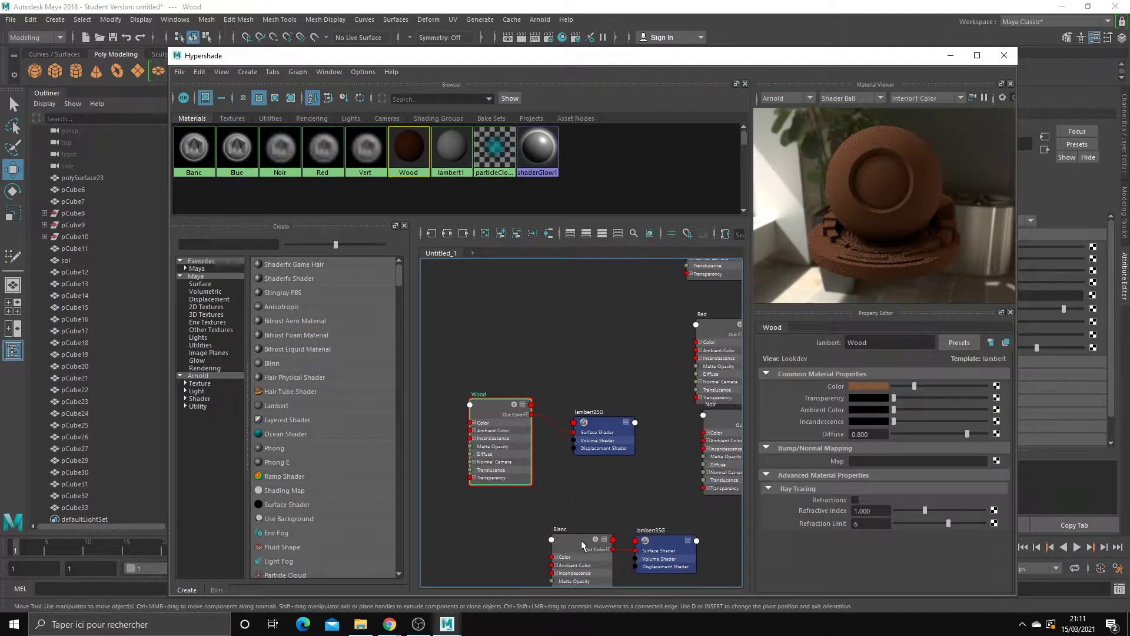
{"action": "left_click_drag", "start_coordinate": [689, 357], "coordinate": [559, 330]}
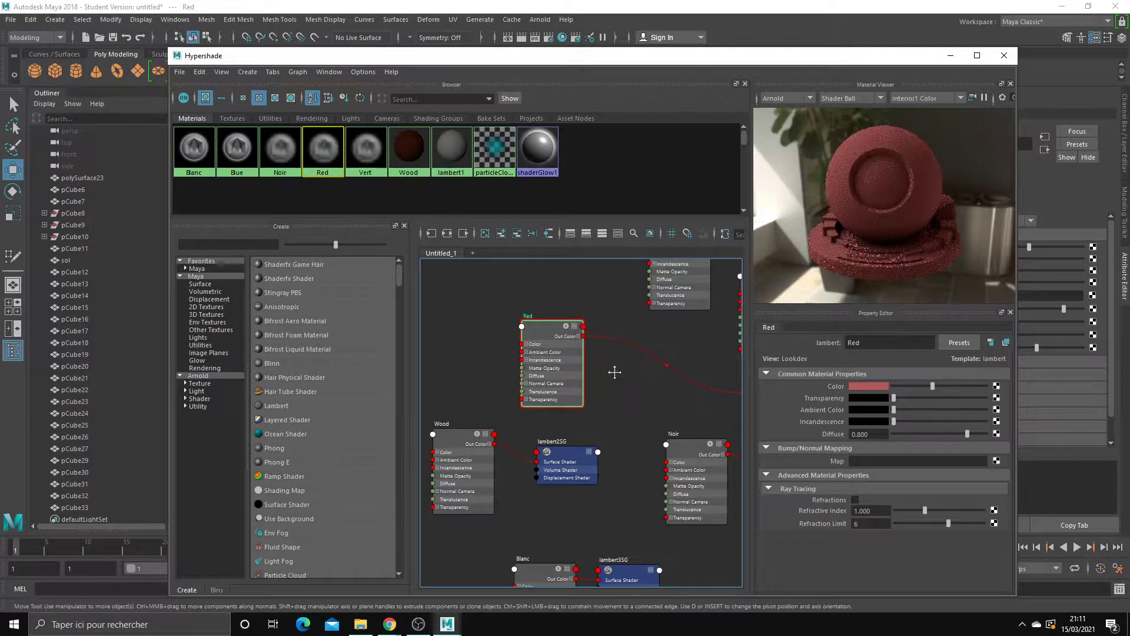
{"action": "scroll", "coordinate": [602, 354], "scroll_direction": "down", "scroll_amount": 2}
{"action": "scroll", "coordinate": [602, 353], "scroll_direction": "up", "scroll_amount": 2}
{"action": "left_click_drag", "start_coordinate": [437, 422], "coordinate": [441, 429]}
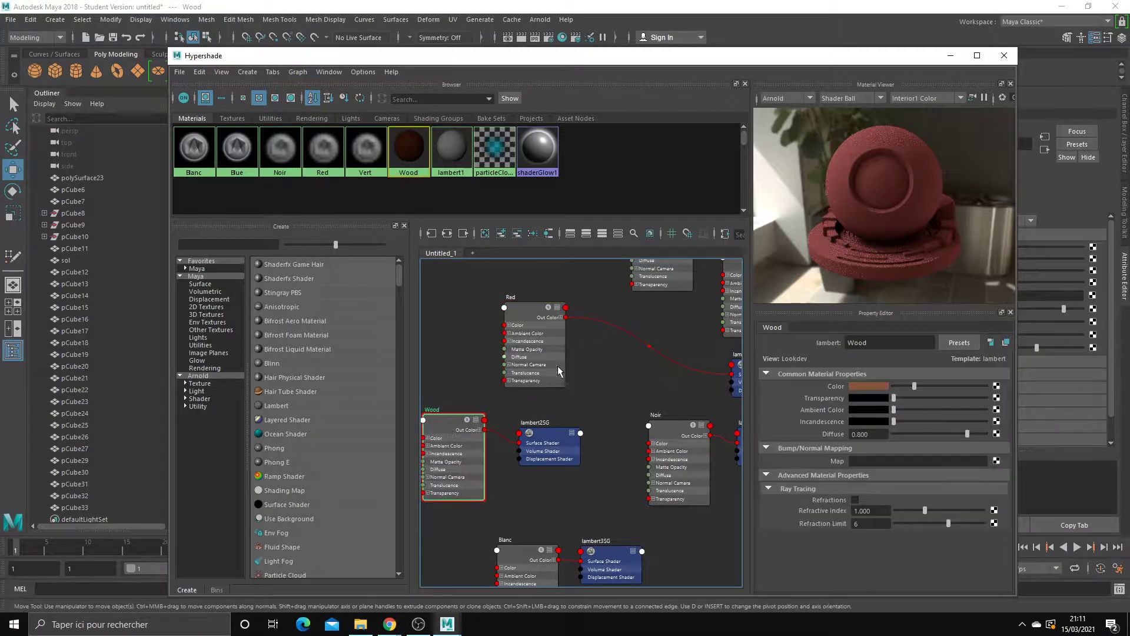
{"action": "left_click_drag", "start_coordinate": [557, 433], "coordinate": [563, 436]}
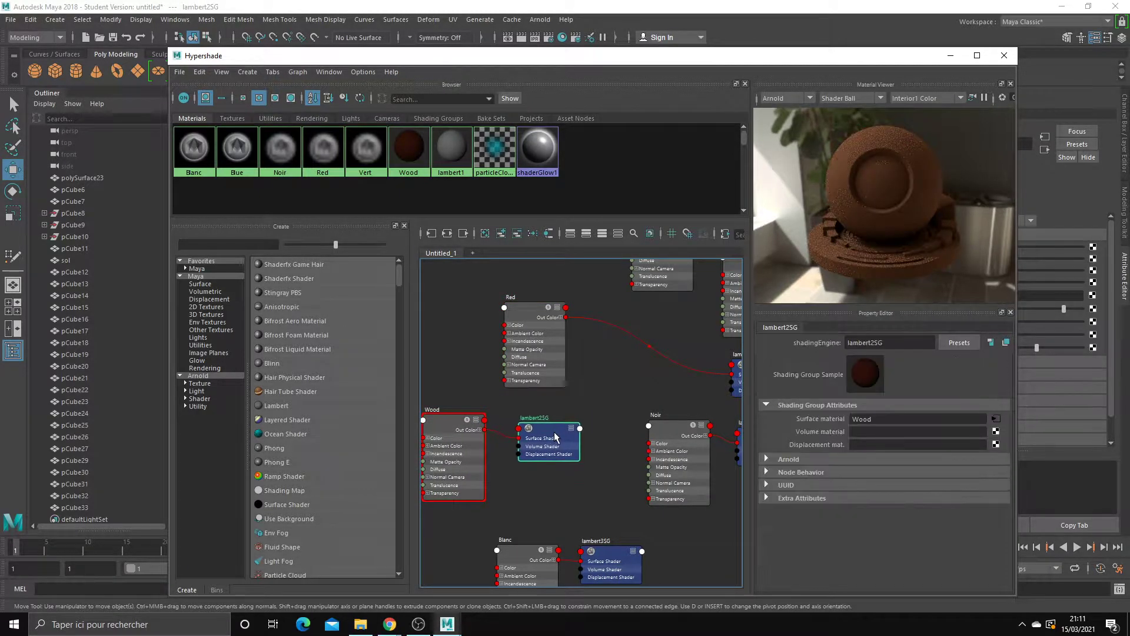
{"action": "mouse_move", "coordinate": [611, 371]}
{"action": "middle_mouse_down"}
{"action": "mouse_move", "coordinate": [588, 373]}
{"action": "mouse_move", "coordinate": [591, 328]}
{"action": "middle_mouse_up"}
{"action": "left_click_drag", "start_coordinate": [584, 315], "coordinate": [588, 334]}
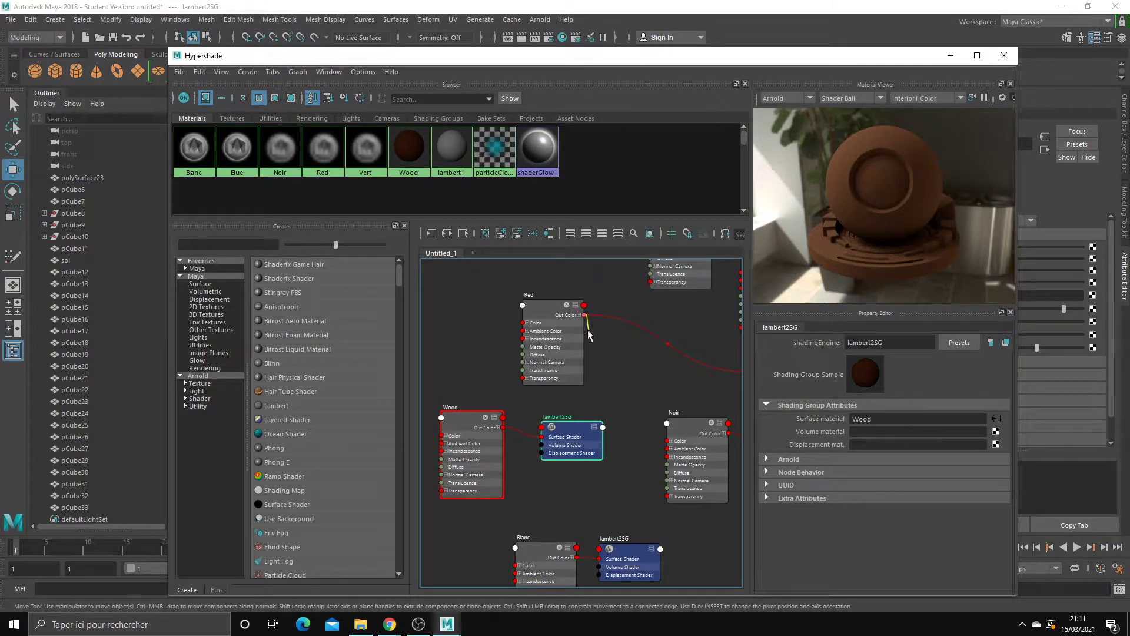
{"action": "left_click_drag", "start_coordinate": [541, 439], "coordinate": [542, 437]}
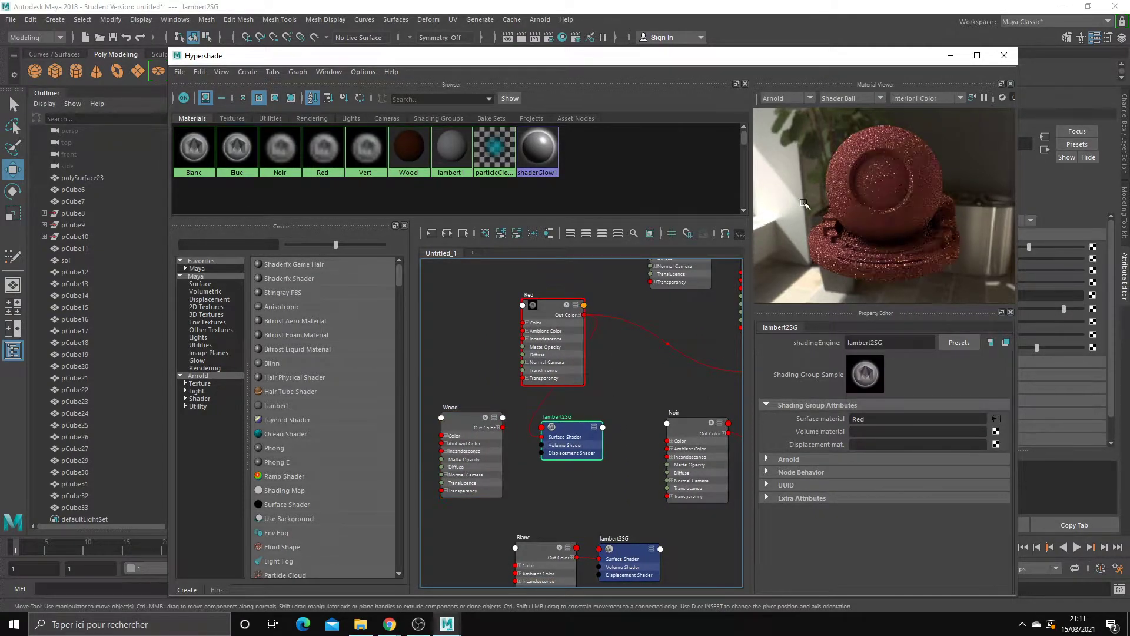
Step: Reconnect Wood's Out Color to lambert2SG's Surface Shader and close Hypershade
{"action": "left_click", "coordinate": [950, 55]}
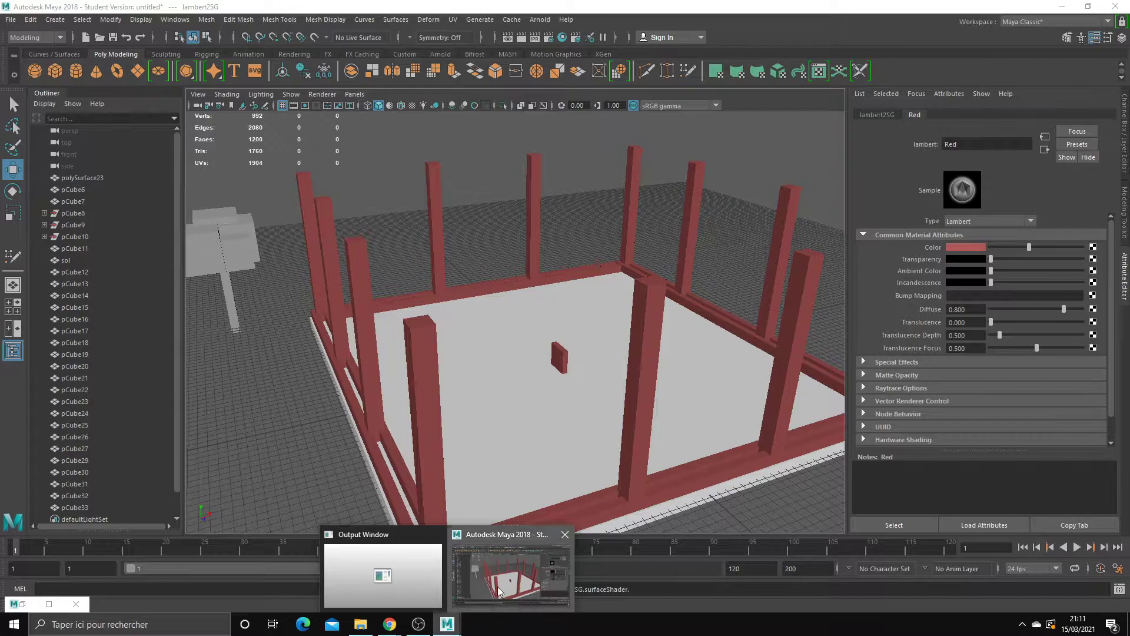
{"action": "left_click", "coordinate": [562, 37]}
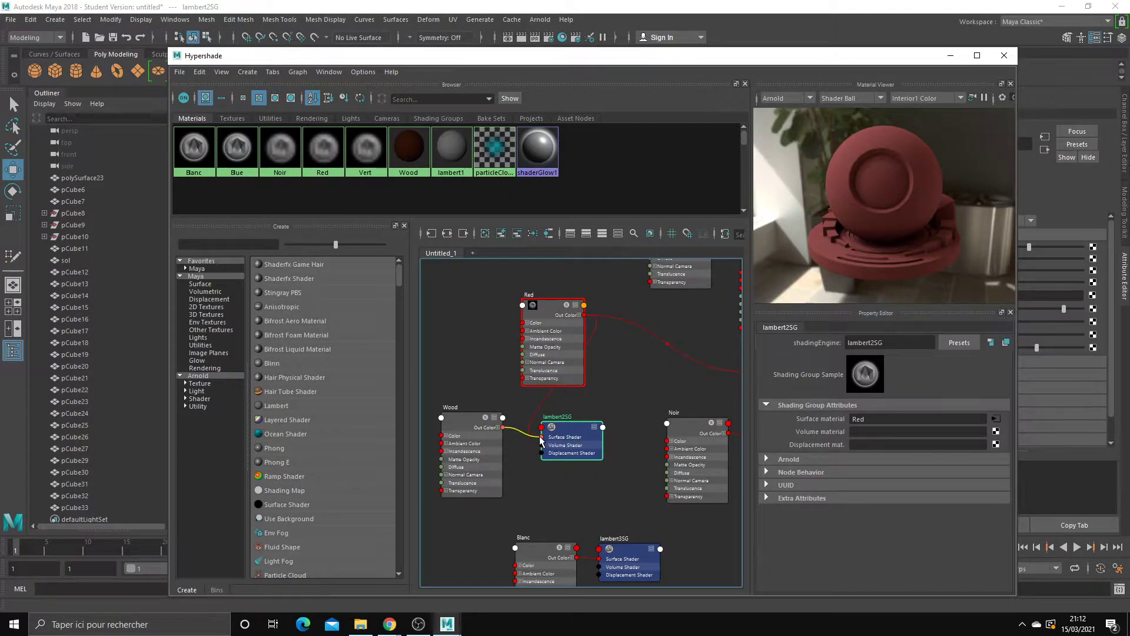
{"action": "left_click_drag", "start_coordinate": [541, 440], "coordinate": [542, 438]}
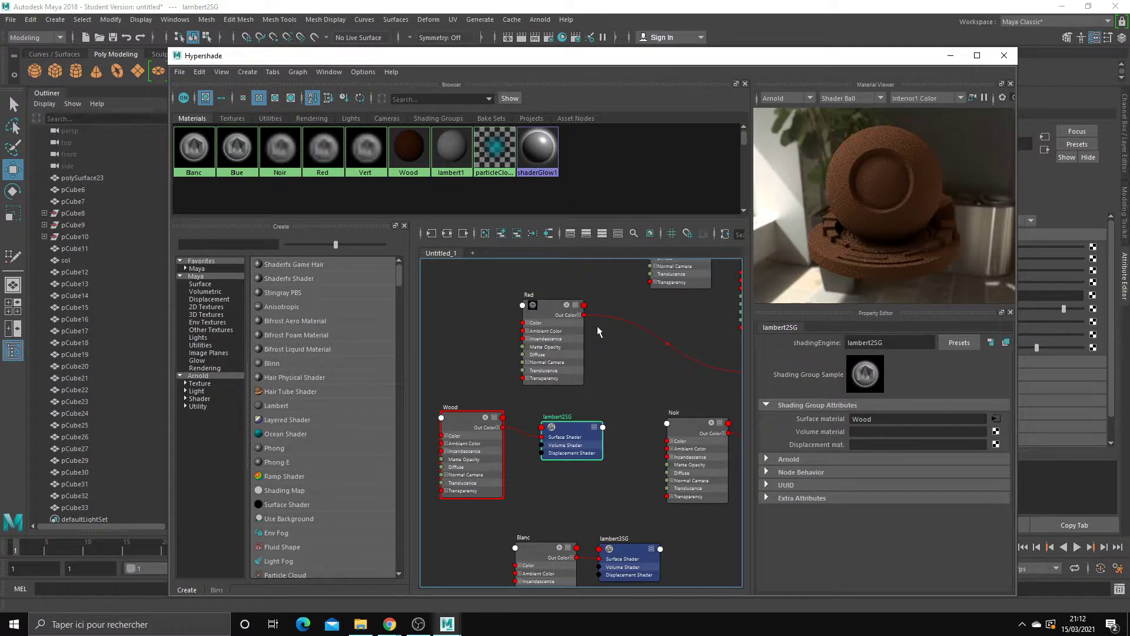
{"action": "mouse_move", "coordinate": [558, 430]}
{"action": "left_mouse_down"}
{"action": "mouse_move", "coordinate": [556, 411]}
{"action": "mouse_move", "coordinate": [557, 422]}
{"action": "left_mouse_up"}
{"action": "left_click_drag", "start_coordinate": [481, 416], "coordinate": [489, 415]}
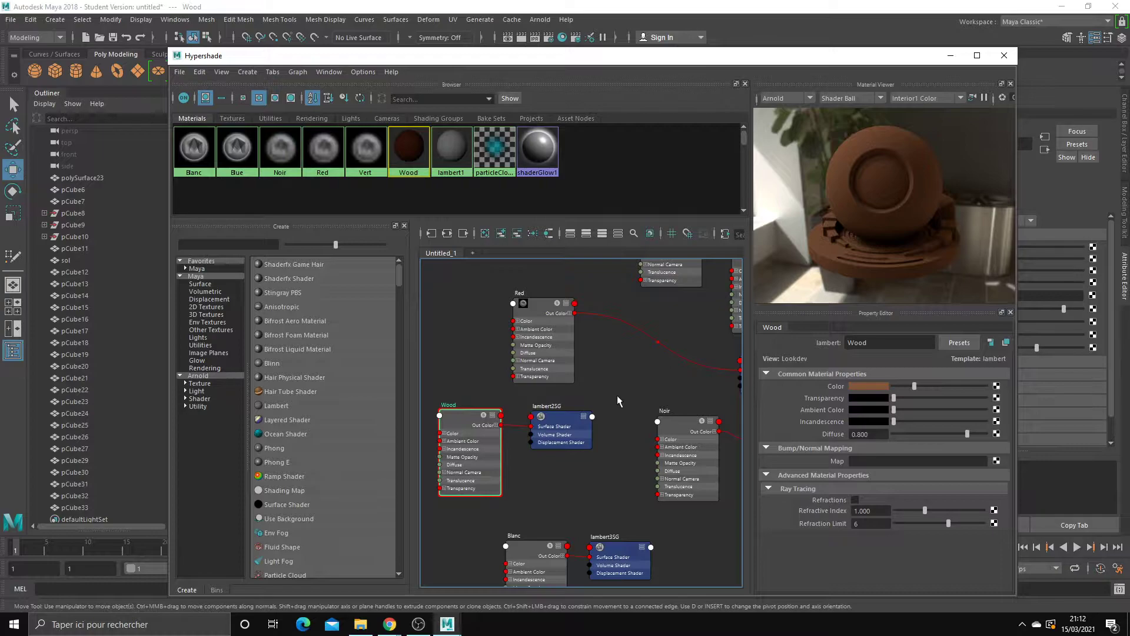
{"action": "mouse_move", "coordinate": [614, 367]}
{"action": "middle_mouse_down", "text": "alt"}
{"action": "mouse_move", "coordinate": [584, 371]}
{"action": "mouse_move", "coordinate": [567, 394]}
{"action": "middle_mouse_up", "text": "alt"}
{"action": "left_click", "coordinate": [1004, 56]}
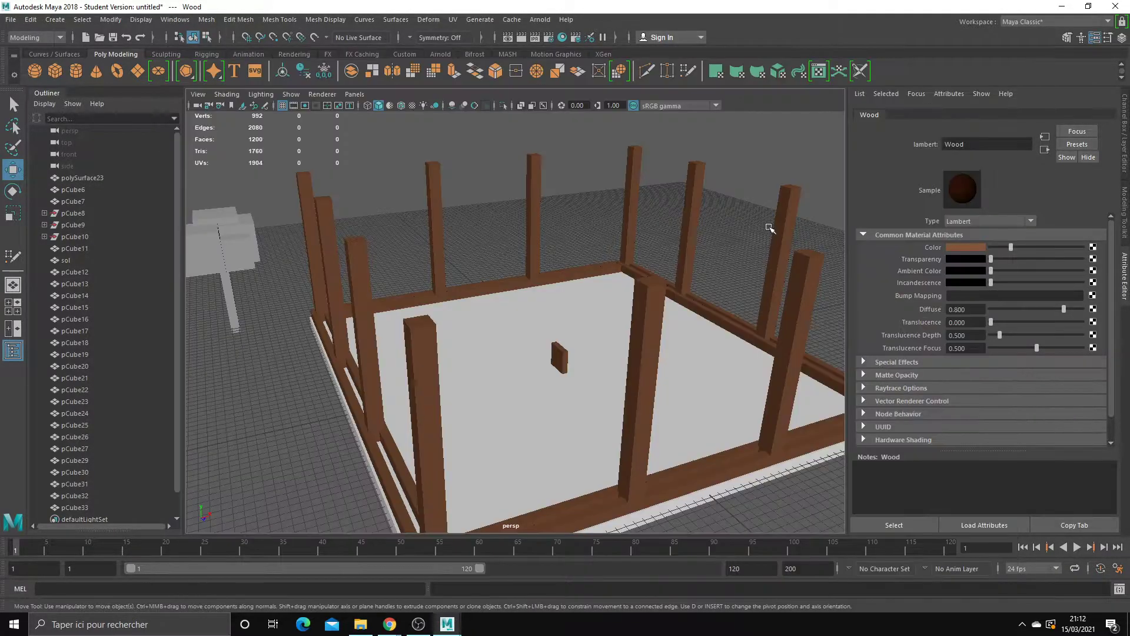
Step: Give pCube33 the light blue material and move it against the left post
{"action": "mouse_move", "coordinate": [770, 228]}
{"action": "left_mouse_down", "text": "alt"}
{"action": "mouse_move", "coordinate": [647, 283]}
{"action": "mouse_move", "coordinate": [469, 288]}
{"action": "left_mouse_up", "text": "alt"}
{"action": "left_click", "coordinate": [493, 370]}
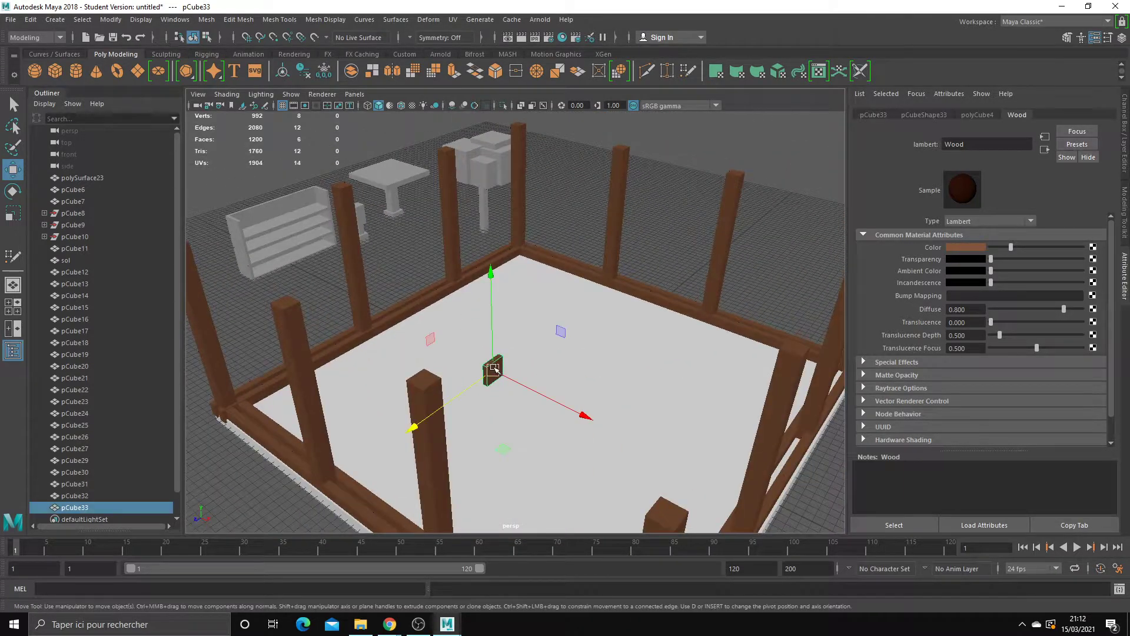
{"action": "right_click_drag", "start_coordinate": [493, 284], "coordinate": [510, 439]}
{"action": "mouse_move", "coordinate": [490, 610]}
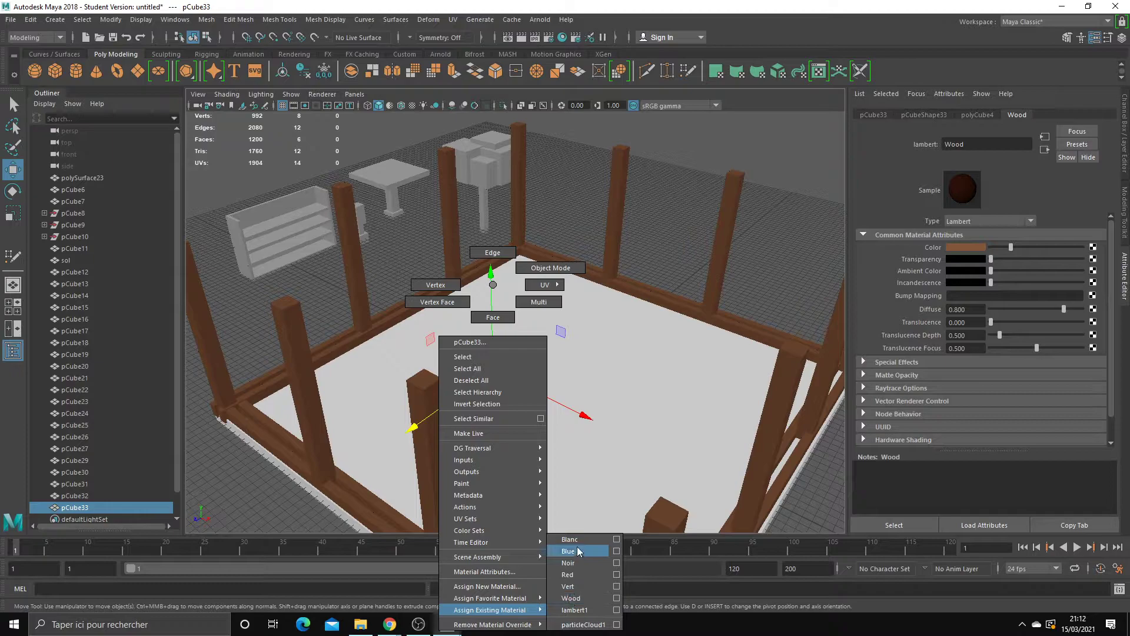
{"action": "left_click", "coordinate": [578, 539]}
{"action": "mouse_move", "coordinate": [518, 396]}
{"action": "left_mouse_down", "text": "alt"}
{"action": "mouse_move", "coordinate": [530, 397]}
{"action": "mouse_move", "coordinate": [356, 348]}
{"action": "mouse_move", "coordinate": [391, 401]}
{"action": "mouse_move", "coordinate": [347, 452]}
{"action": "mouse_move", "coordinate": [389, 436]}
{"action": "mouse_move", "coordinate": [353, 397]}
{"action": "mouse_move", "coordinate": [291, 440]}
{"action": "left_mouse_up", "text": "alt"}
{"action": "key", "text": "r"}
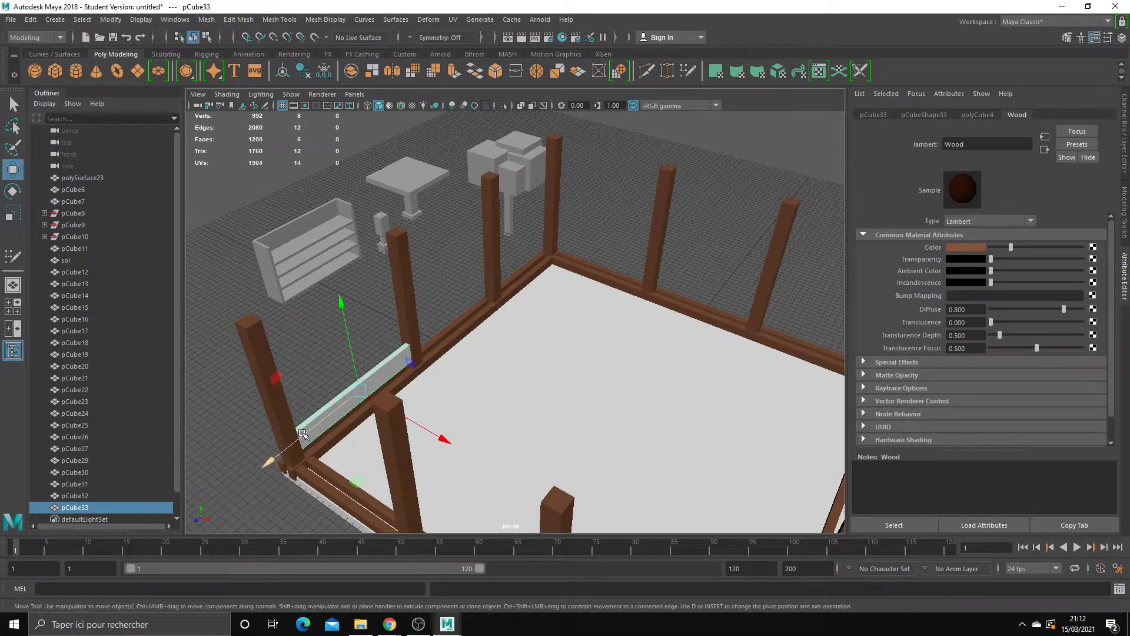
Step: Raise the board and stretch it taller in Y into a white wall panel
{"action": "key", "text": "w"}
{"action": "left_click_drag", "start_coordinate": [338, 394], "coordinate": [337, 365]}
{"action": "key", "text": "r"}
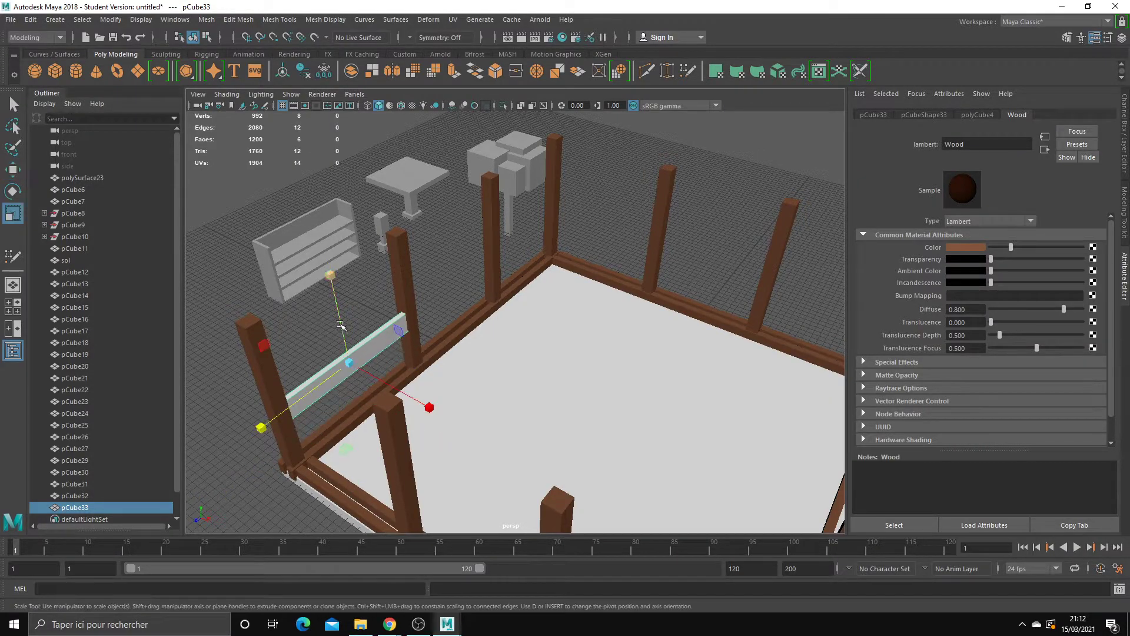
{"action": "left_click_drag", "start_coordinate": [331, 276], "coordinate": [278, 232]}
{"action": "left_click", "coordinate": [323, 279]}
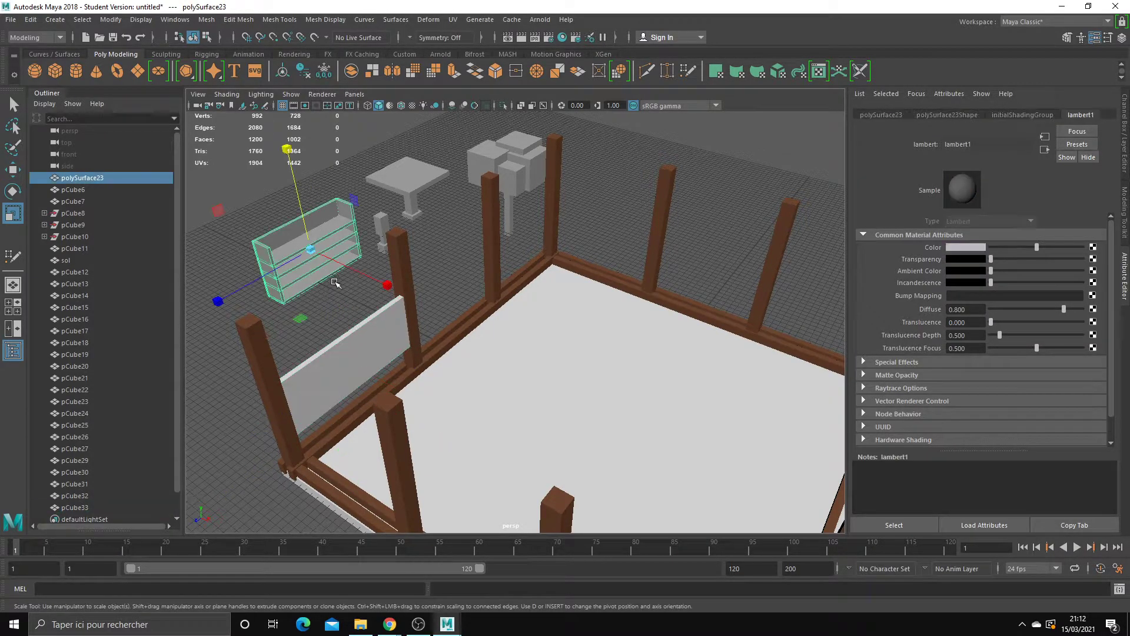
{"action": "key", "text": "ctrl+z"}
{"action": "left_click_drag", "start_coordinate": [329, 276], "coordinate": [328, 245]}
{"action": "key", "text": "w"}
{"action": "mouse_move", "coordinate": [338, 293]}
{"action": "left_mouse_down"}
{"action": "mouse_move", "coordinate": [331, 282]}
{"action": "mouse_move", "coordinate": [449, 312]}
{"action": "mouse_move", "coordinate": [479, 340]}
{"action": "left_mouse_up"}
Step: Duplicate the front corner post pCube21 twice, sliding one copy right along X
{"action": "left_click", "coordinate": [449, 313]}
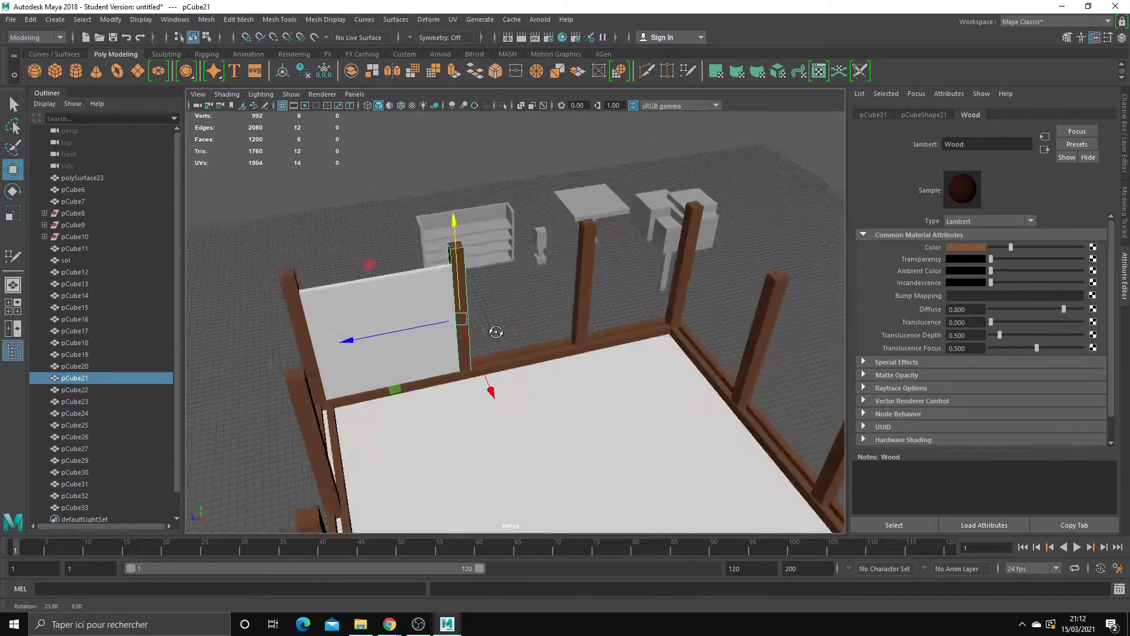
{"action": "key", "text": "ctrl+d"}
{"action": "left_click_drag", "start_coordinate": [412, 325], "coordinate": [521, 310]}
{"action": "key", "text": "ctrl+d"}
Step: Make the post copy pCube34 thinner and duplicate the thin post
{"action": "left_click", "coordinate": [512, 311]}
{"action": "key", "text": "r"}
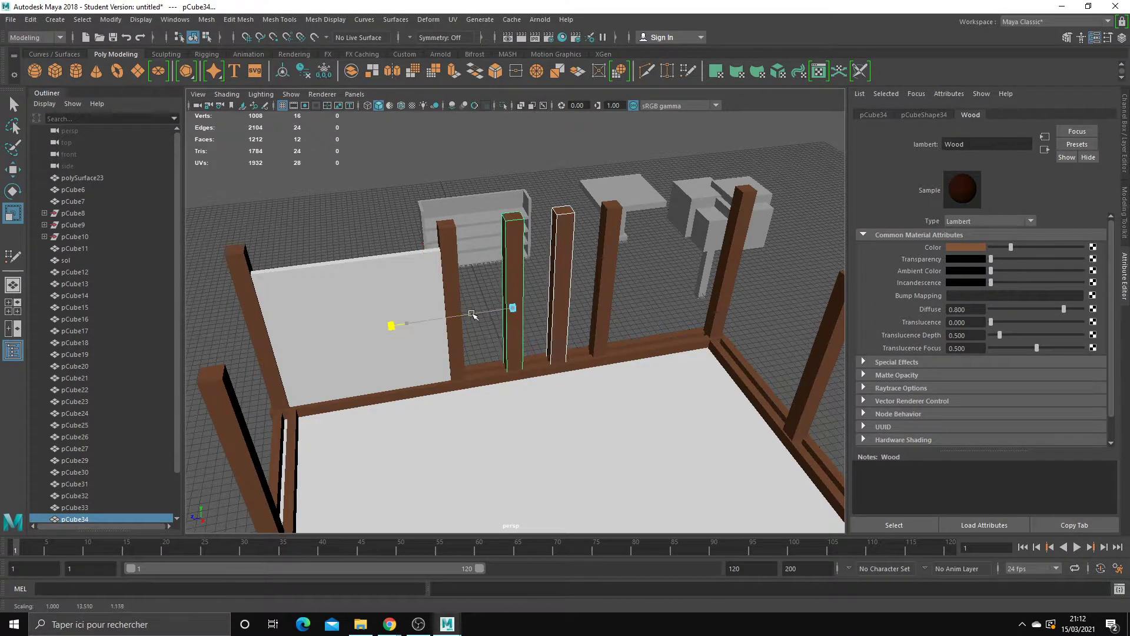
{"action": "left_click_drag", "start_coordinate": [503, 311], "coordinate": [560, 398], "text": "alt"}
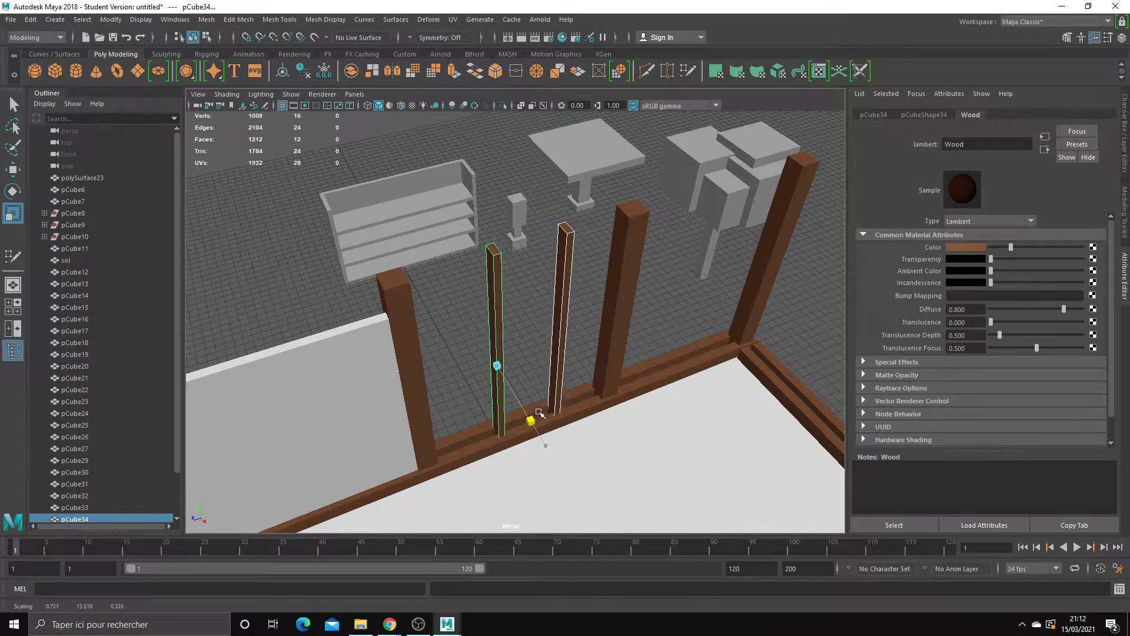
{"action": "key", "text": "w"}
{"action": "left_click_drag", "start_coordinate": [550, 449], "coordinate": [507, 352], "text": "alt"}
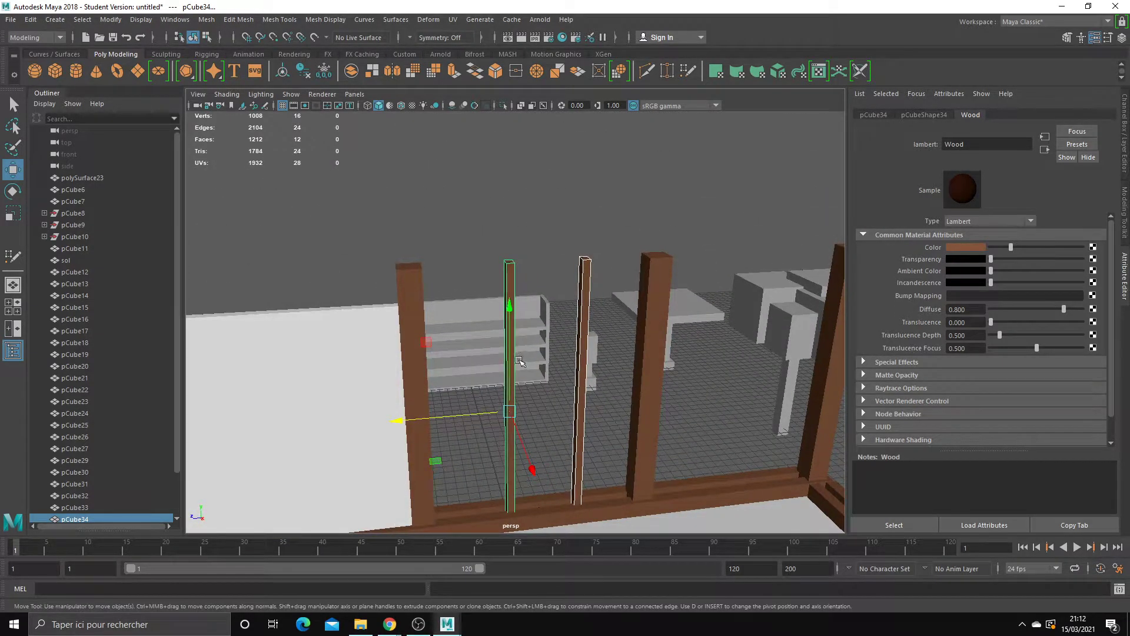
{"action": "left_click", "coordinate": [520, 363]}
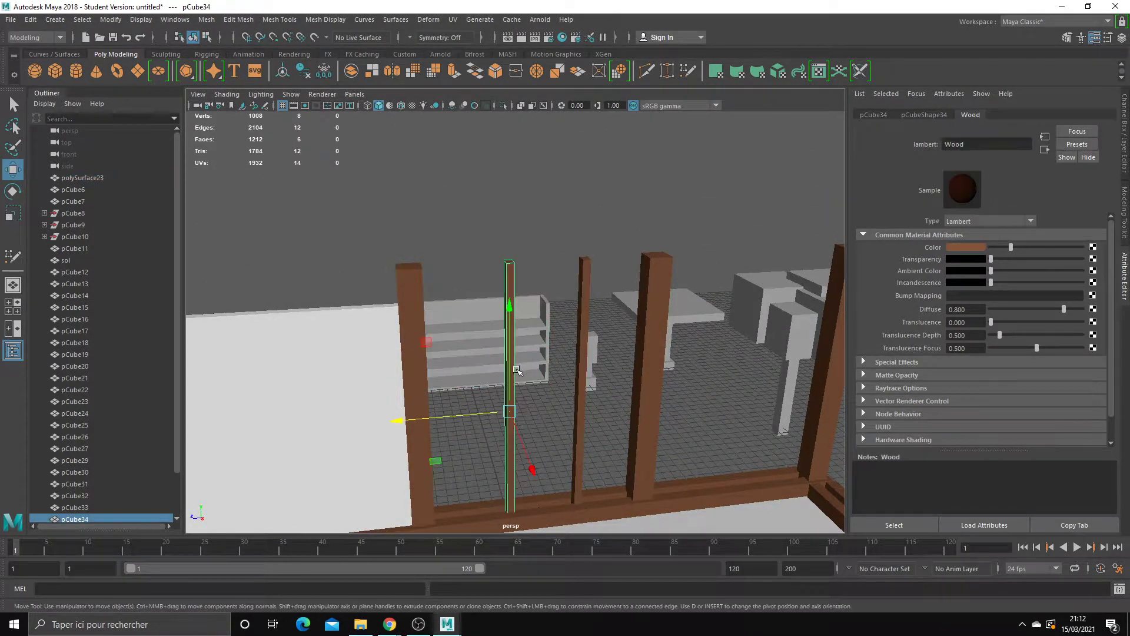
{"action": "key", "text": "ctrl+d"}
Step: Rotate the new thin post 90° into a horizontal crossbar and duplicate it for a lower bar
{"action": "left_click", "coordinate": [495, 315]}
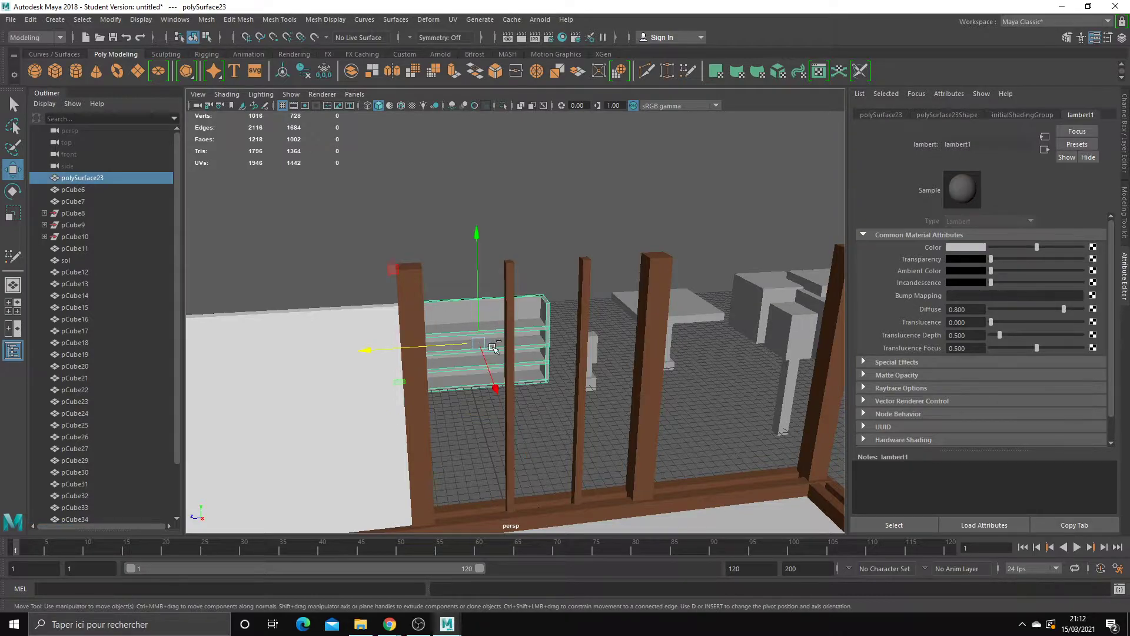
{"action": "left_click", "coordinate": [508, 354]}
{"action": "left_click_drag", "start_coordinate": [406, 420], "coordinate": [452, 421]}
{"action": "key", "text": "e"}
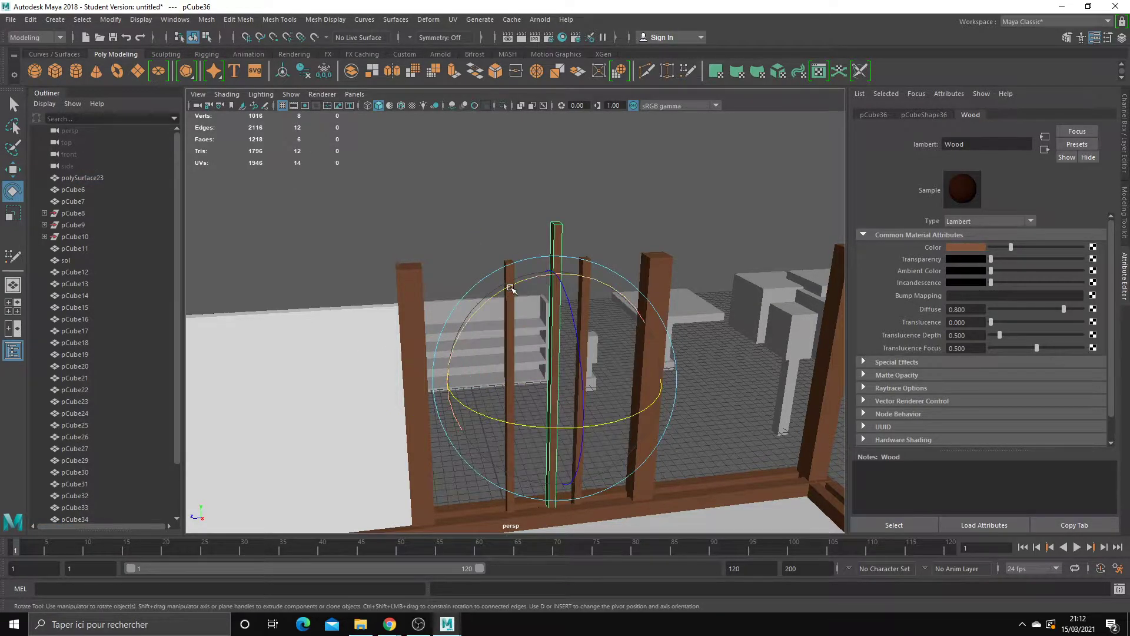
{"action": "mouse_move", "coordinate": [500, 312]}
{"action": "left_mouse_down"}
{"action": "mouse_move", "coordinate": [477, 312]}
{"action": "mouse_move", "coordinate": [559, 282]}
{"action": "mouse_move", "coordinate": [506, 330]}
{"action": "mouse_move", "coordinate": [488, 310]}
{"action": "mouse_move", "coordinate": [580, 259]}
{"action": "mouse_move", "coordinate": [580, 356]}
{"action": "mouse_move", "coordinate": [567, 326]}
{"action": "left_mouse_up"}
{"action": "key", "text": "w"}
{"action": "left_click", "coordinate": [488, 310]}
{"action": "key", "text": "ctrl+d"}
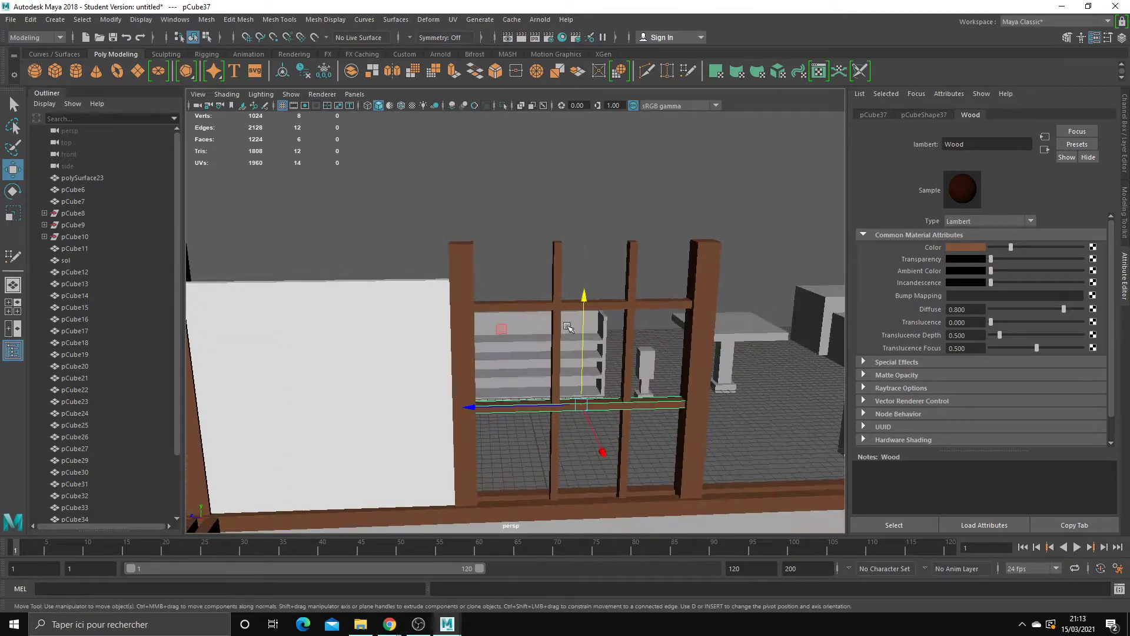
Step: Duplicate the white wall panel and try shifting the copy right, then undo
{"action": "left_click", "coordinate": [368, 365]}
{"action": "mouse_move", "coordinate": [368, 365]}
{"action": "left_mouse_down", "text": "alt"}
{"action": "mouse_move", "coordinate": [283, 352]}
{"action": "mouse_move", "coordinate": [560, 356]}
{"action": "left_mouse_up", "text": "alt"}
{"action": "key", "text": "ctrl+d"}
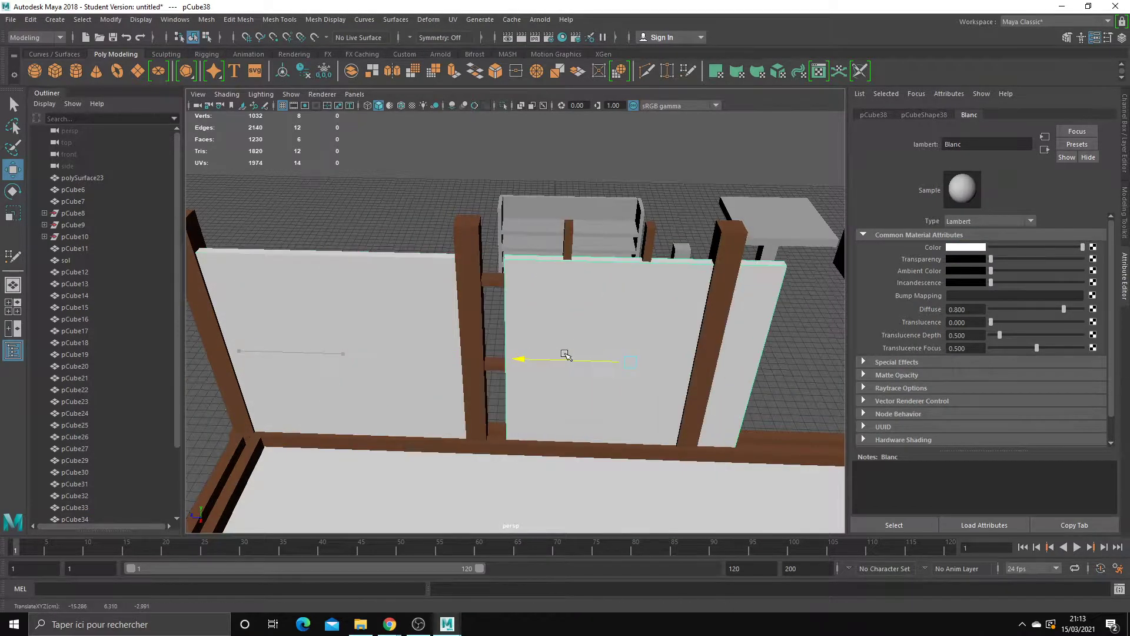
{"action": "key", "text": "r"}
{"action": "mouse_move", "coordinate": [630, 362]}
{"action": "left_mouse_down"}
{"action": "mouse_move", "coordinate": [541, 364]}
{"action": "mouse_move", "coordinate": [632, 363]}
{"action": "mouse_move", "coordinate": [639, 348]}
{"action": "left_mouse_up"}
{"action": "key", "text": "w"}
{"action": "key", "text": "ctrl+z"}
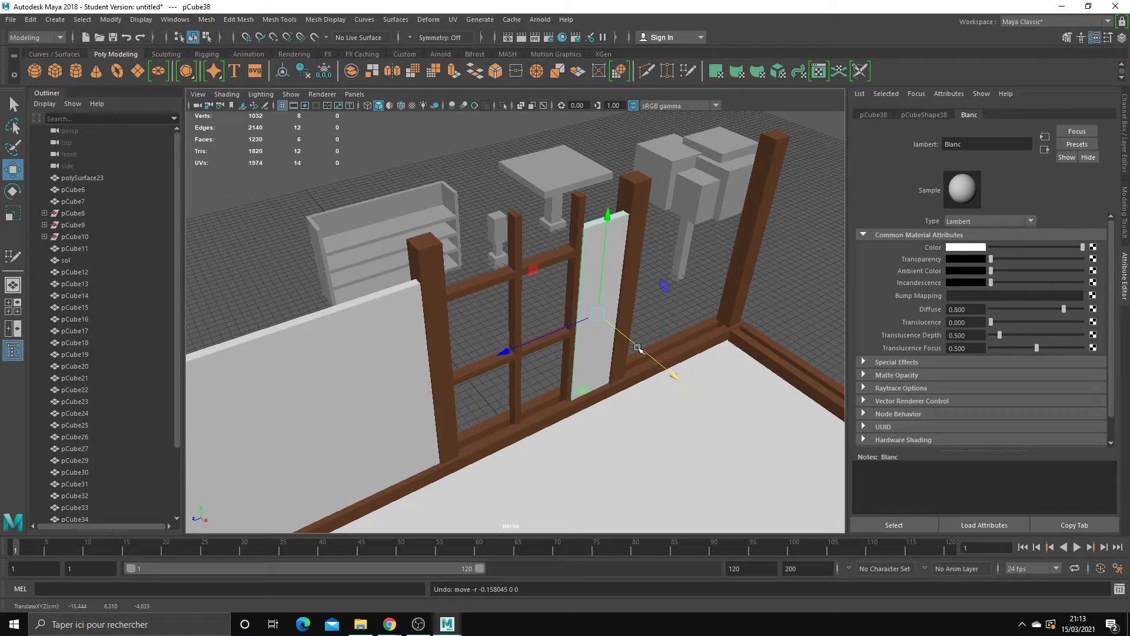
Step: Stretch the upper and lower crossbars longer across the window
{"action": "key", "text": "q"}
{"action": "left_click", "coordinate": [476, 281]}
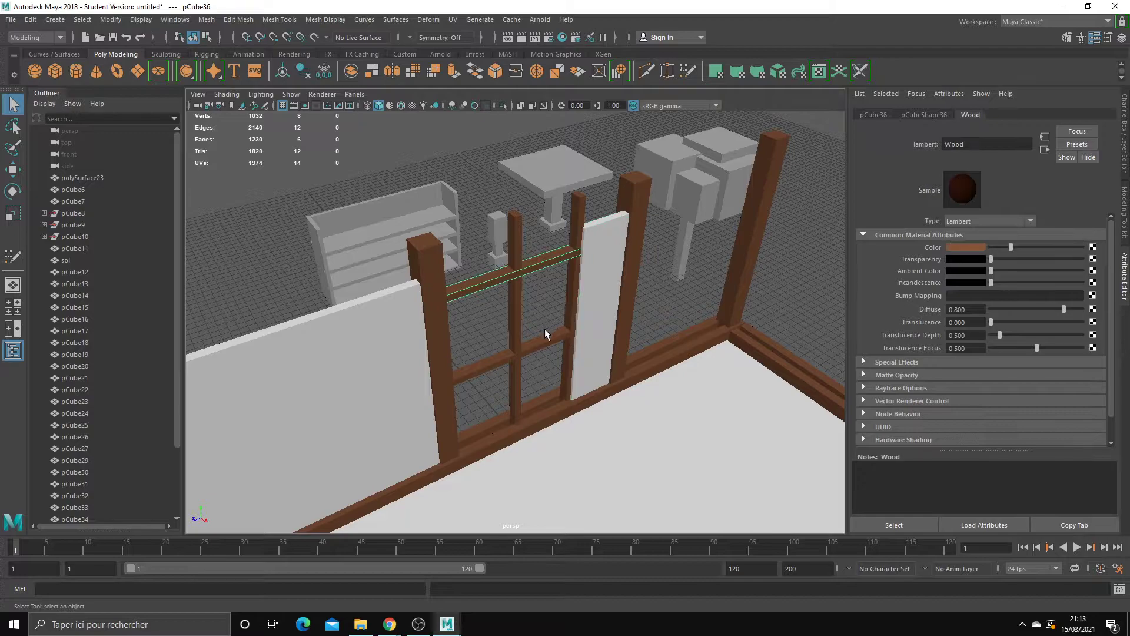
{"action": "left_click", "coordinate": [545, 328], "text": "shift"}
{"action": "key", "text": "r"}
{"action": "left_click_drag", "start_coordinate": [584, 390], "coordinate": [615, 417]}
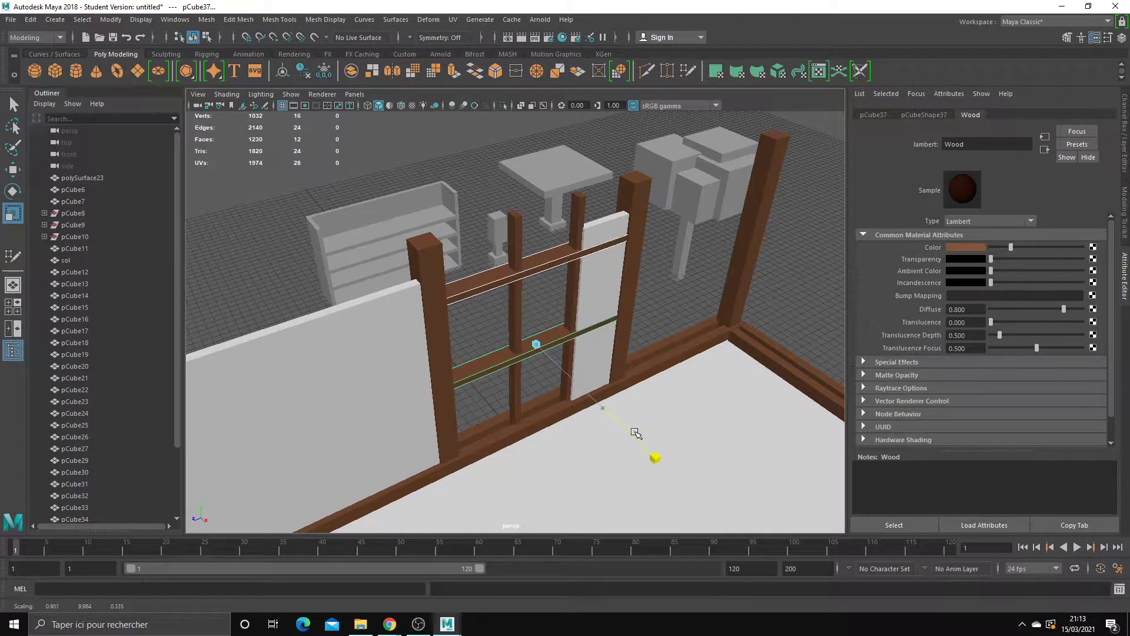
Step: Place a white panel copy into the first window bay and fit its size
{"action": "key", "text": "q"}
{"action": "left_click", "coordinate": [606, 285]}
{"action": "left_click_drag", "start_coordinate": [606, 285], "coordinate": [589, 296], "text": "alt"}
{"action": "key", "text": "ctrl+d"}
{"action": "key", "text": "w"}
{"action": "mouse_move", "coordinate": [630, 351]}
{"action": "left_mouse_down"}
{"action": "mouse_move", "coordinate": [443, 358]}
{"action": "mouse_move", "coordinate": [607, 249]}
{"action": "mouse_move", "coordinate": [606, 273]}
{"action": "mouse_move", "coordinate": [565, 296]}
{"action": "mouse_move", "coordinate": [558, 268]}
{"action": "mouse_move", "coordinate": [576, 247]}
{"action": "mouse_move", "coordinate": [574, 416]}
{"action": "mouse_move", "coordinate": [572, 392]}
{"action": "mouse_move", "coordinate": [572, 417]}
{"action": "mouse_move", "coordinate": [530, 353]}
{"action": "left_mouse_up"}
{"action": "key", "text": "r"}
{"action": "key", "text": "w"}
Step: Add white panel copies for the middle bay and a lower bay, scaled to fit
{"action": "key", "text": "ctrl+d"}
{"action": "key", "text": "e"}
{"action": "key", "text": "r"}
{"action": "key", "text": "w"}
{"action": "key", "text": "ctrl+d"}
{"action": "key", "text": "r"}
{"action": "key", "text": "w"}
{"action": "scroll", "coordinate": [577, 247], "scroll_direction": "up", "scroll_amount": 3}
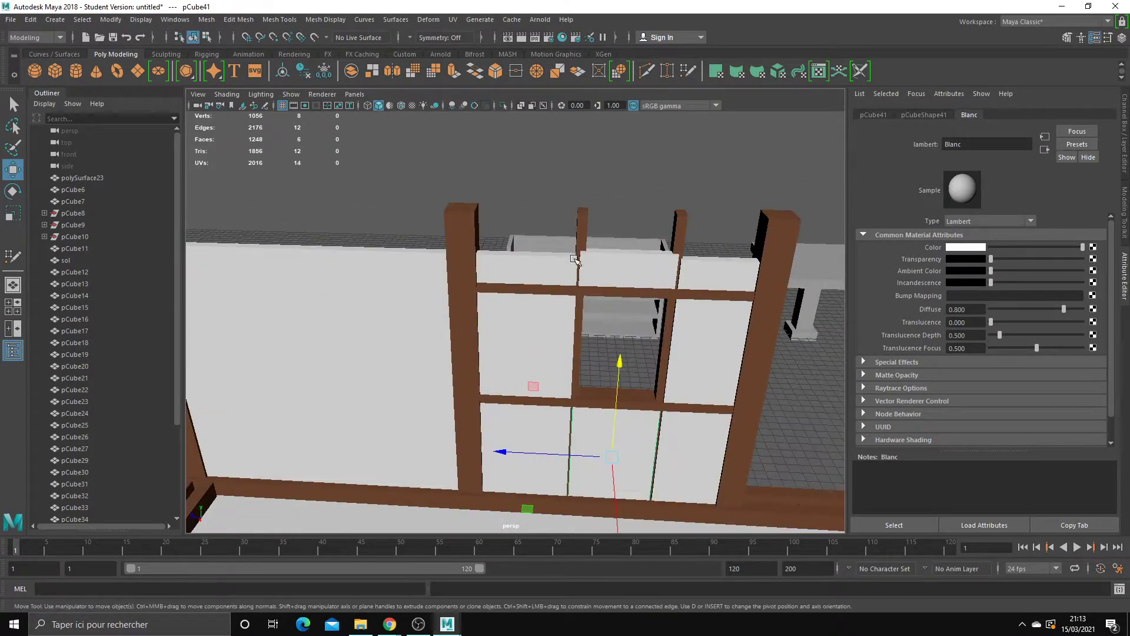
Step: Slide the right wooden post into place and select the window's panes, crossbars and posts
{"action": "left_click", "coordinate": [580, 235]}
{"action": "left_click", "coordinate": [681, 234]}
{"action": "mouse_move", "coordinate": [682, 234]}
{"action": "left_mouse_down", "text": "alt"}
{"action": "mouse_move", "coordinate": [668, 388]}
{"action": "mouse_move", "coordinate": [637, 337]}
{"action": "mouse_move", "coordinate": [625, 345]}
{"action": "mouse_move", "coordinate": [515, 275]}
{"action": "left_mouse_up", "text": "alt"}
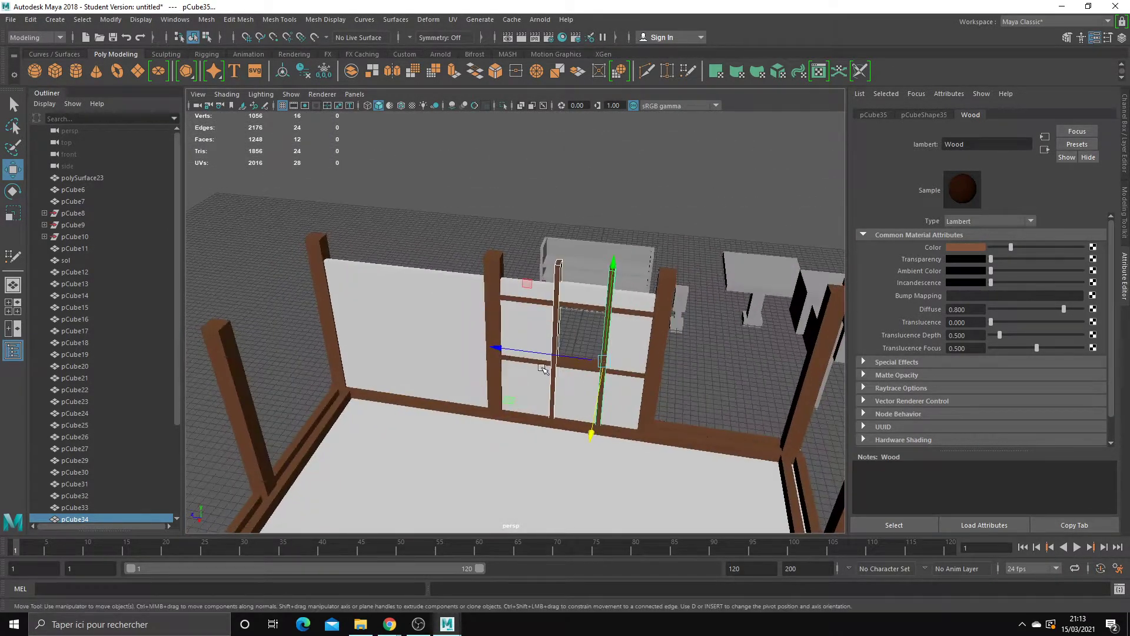
{"action": "key", "text": "q"}
{"action": "left_click", "coordinate": [574, 271]}
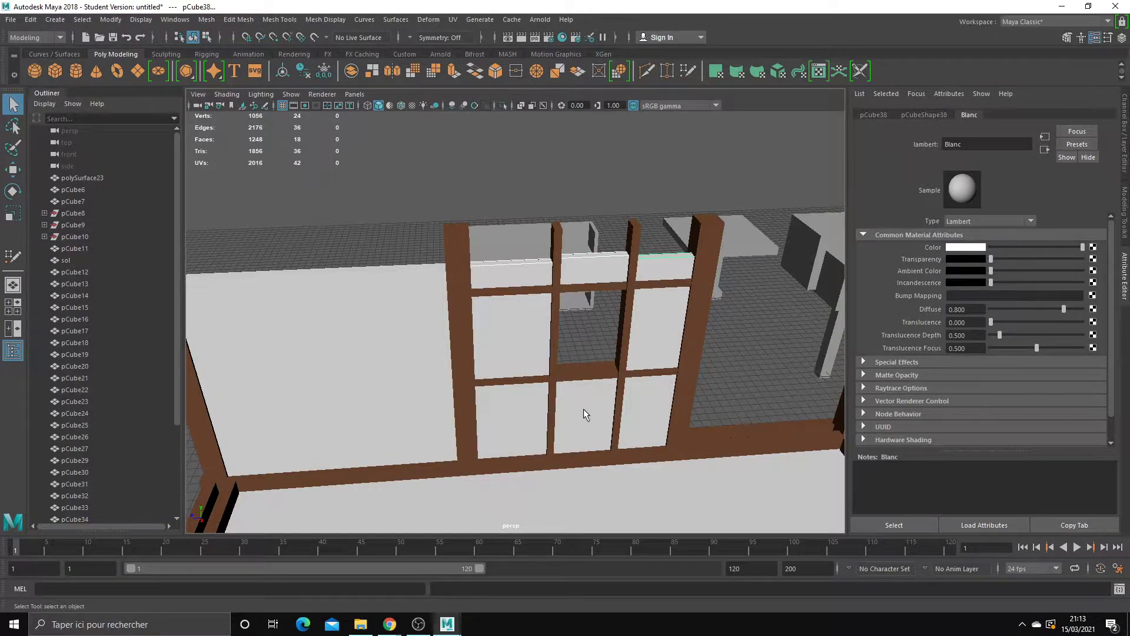
{"action": "left_click", "coordinate": [577, 371]}
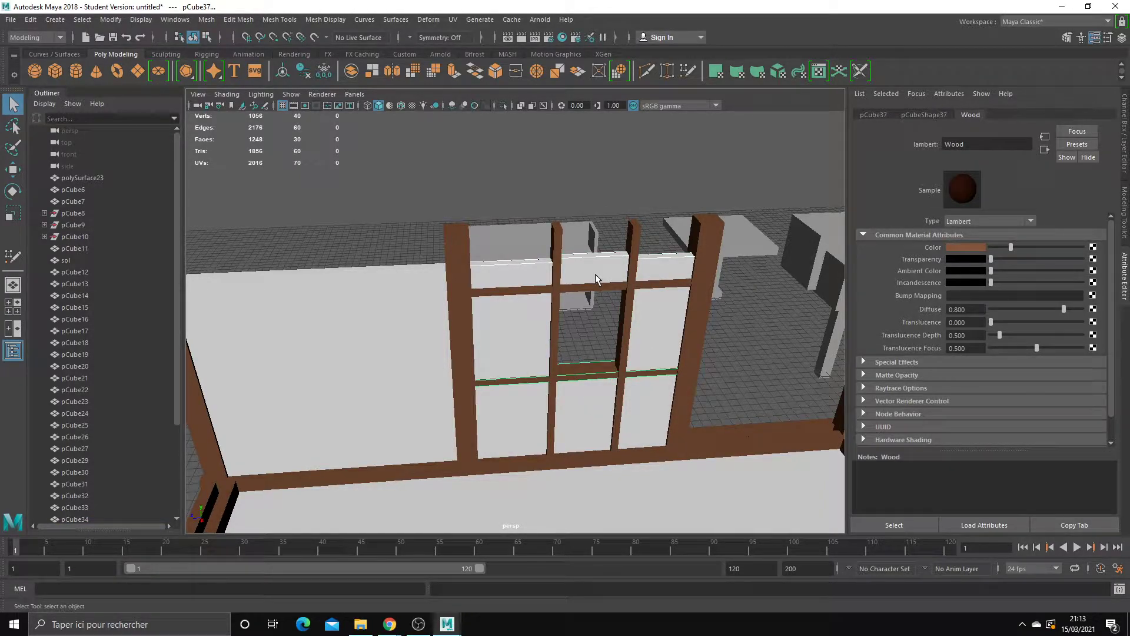
{"action": "left_click", "coordinate": [559, 255]}
{"action": "left_click", "coordinate": [634, 262]}
Step: Duplicate the eight window pieces and move the copies to the room centre
{"action": "key", "text": "ctrl+d"}
{"action": "key", "text": "w"}
{"action": "scroll", "coordinate": [568, 382], "scroll_direction": "down", "scroll_amount": 5}
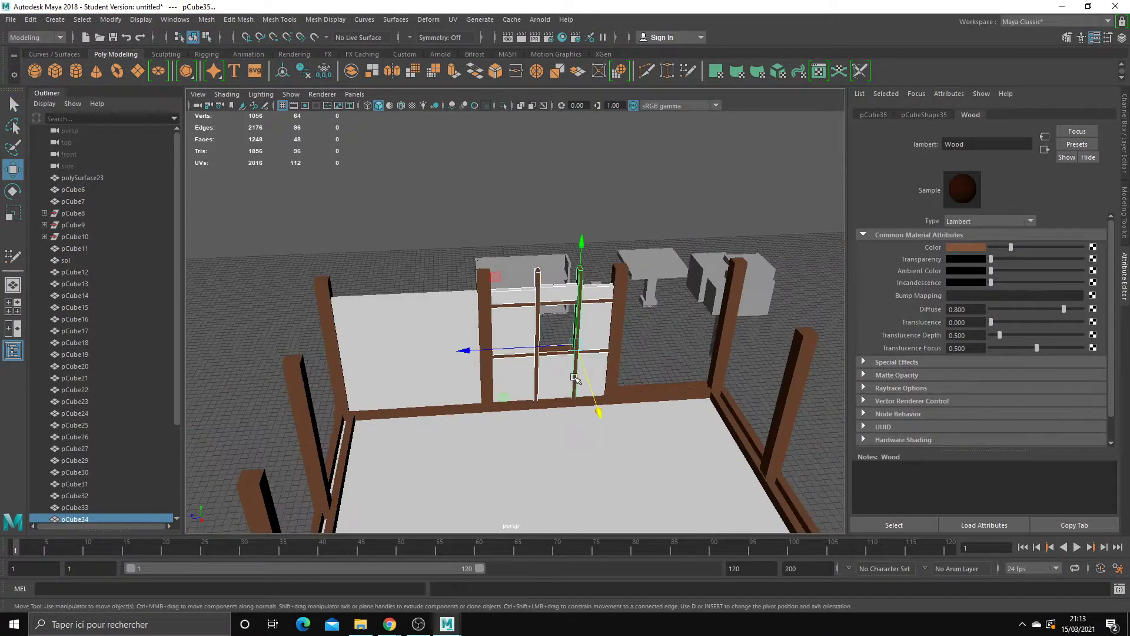
{"action": "left_click_drag", "start_coordinate": [568, 382], "coordinate": [545, 419], "text": "alt"}
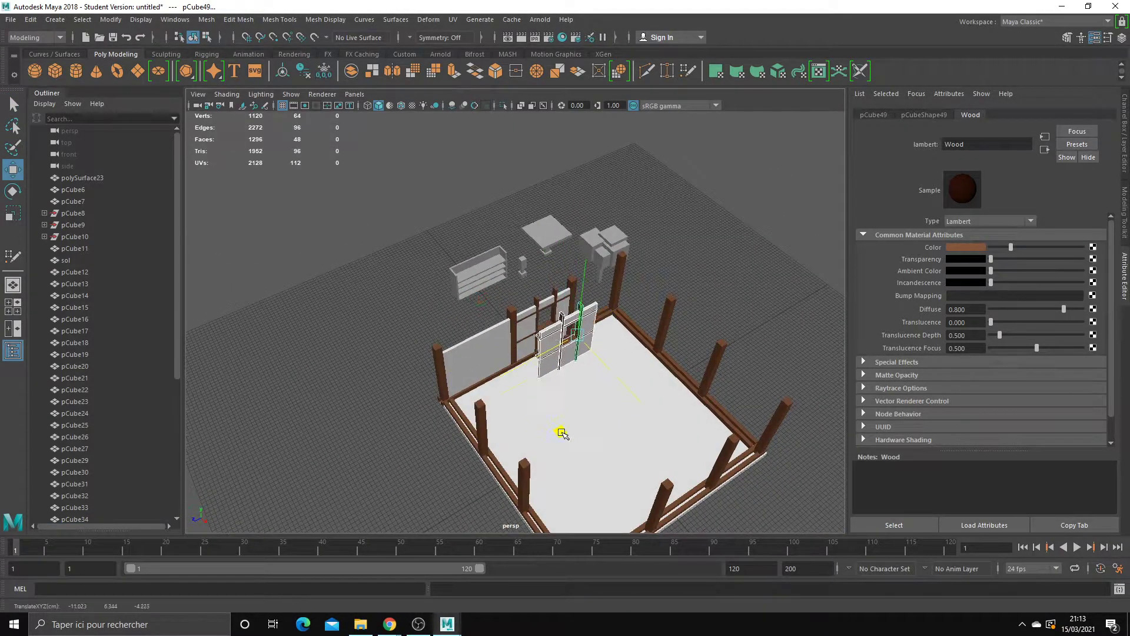
{"action": "middle_click_drag", "start_coordinate": [545, 419], "coordinate": [595, 467]}
{"action": "mouse_move", "coordinate": [595, 466]}
{"action": "left_mouse_down", "text": "alt"}
{"action": "mouse_move", "coordinate": [400, 333]}
{"action": "mouse_move", "coordinate": [499, 324]}
{"action": "mouse_move", "coordinate": [560, 298]}
{"action": "mouse_move", "coordinate": [679, 352]}
{"action": "mouse_move", "coordinate": [675, 369]}
{"action": "mouse_move", "coordinate": [704, 349]}
{"action": "mouse_move", "coordinate": [535, 328]}
{"action": "mouse_move", "coordinate": [632, 334]}
{"action": "left_mouse_up", "text": "alt"}
Step: Try combining and rotating the copied pieces, then undo back to eight separate pieces
{"action": "key", "text": "e"}
{"action": "scroll", "coordinate": [560, 298], "scroll_direction": "up", "scroll_amount": 5}
{"action": "left_click", "coordinate": [1124, 212]}
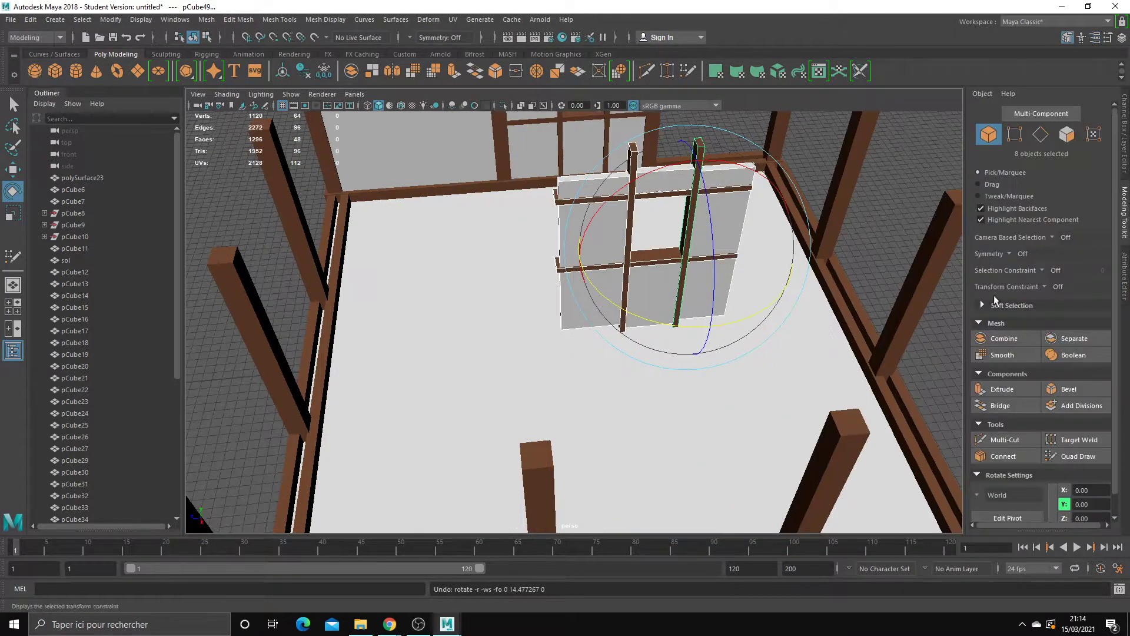
{"action": "left_click", "coordinate": [1004, 338]}
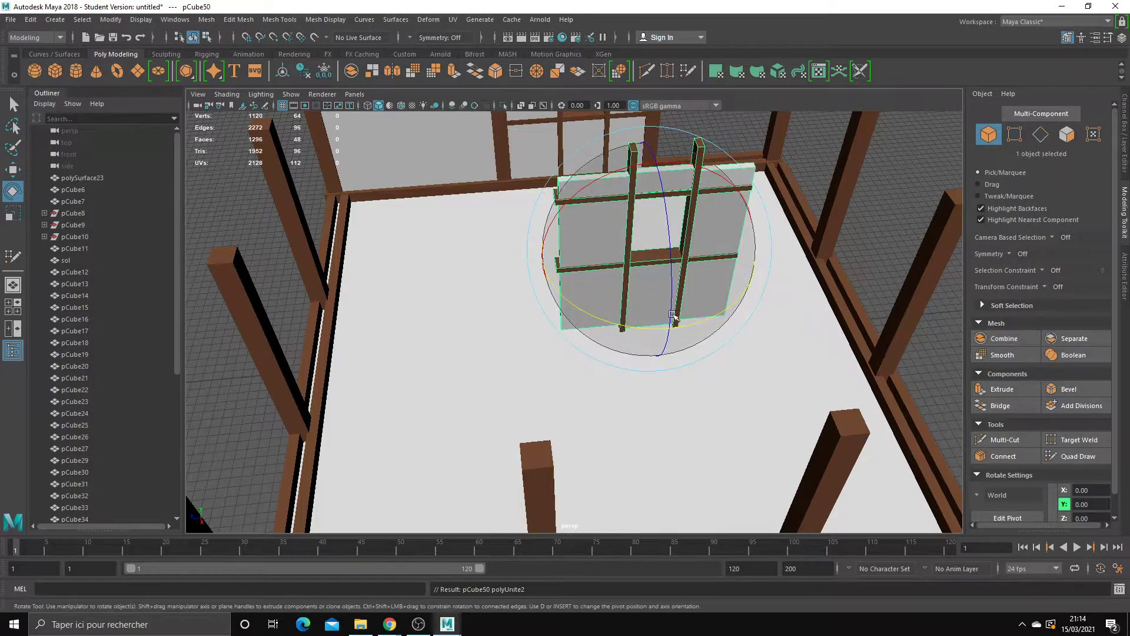
{"action": "key", "text": "w"}
{"action": "left_click_drag", "start_coordinate": [568, 315], "coordinate": [626, 409], "text": "alt"}
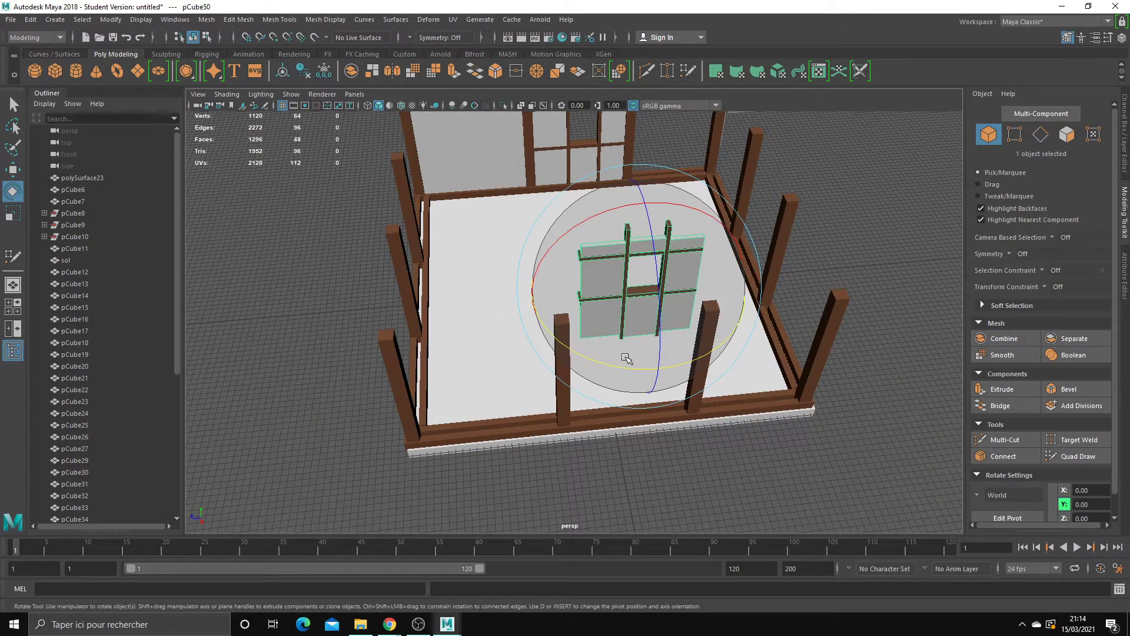
{"action": "key", "text": "ctrl+z"}
{"action": "key", "text": "ctrl+z"}
{"action": "key", "text": "f"}
{"action": "key", "text": "w"}
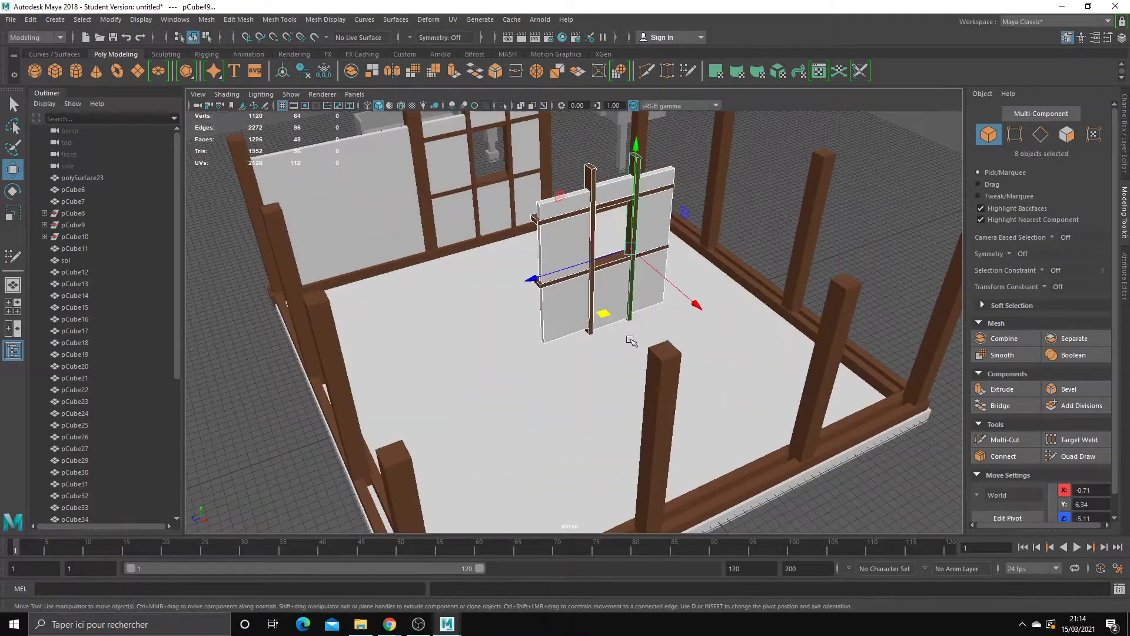
{"action": "left_click_drag", "start_coordinate": [631, 341], "coordinate": [530, 330], "text": "alt"}
{"action": "scroll", "coordinate": [96, 421], "scroll_direction": "down", "scroll_amount": 6}
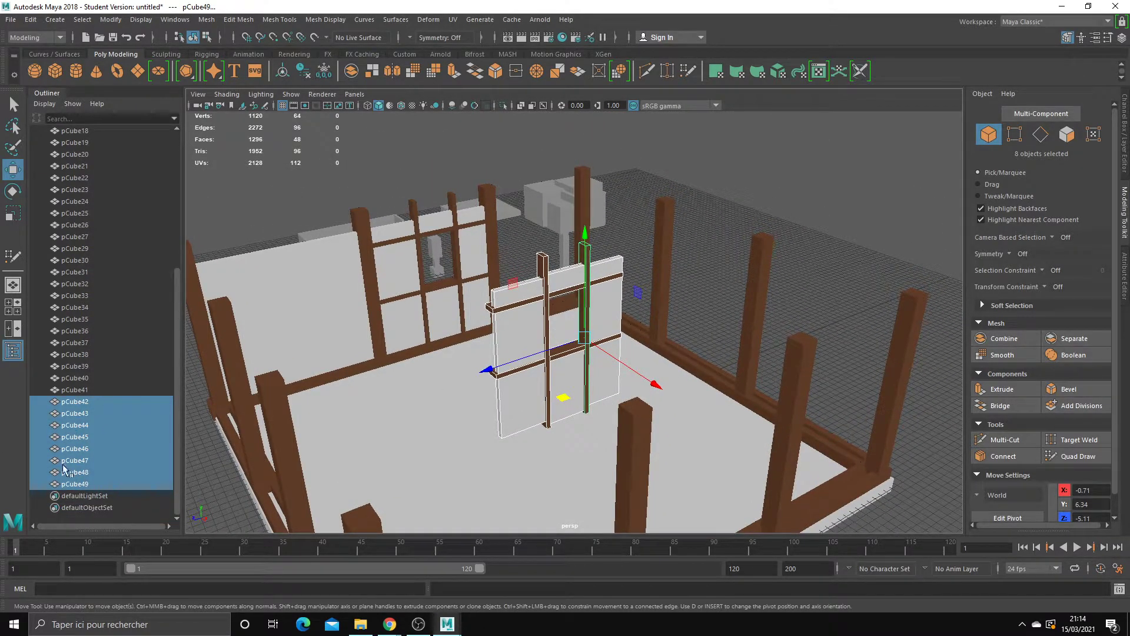
Step: Group pCube42–pCube49 and rename the group Bloc_fenetre
{"action": "key", "text": "ctrl+g"}
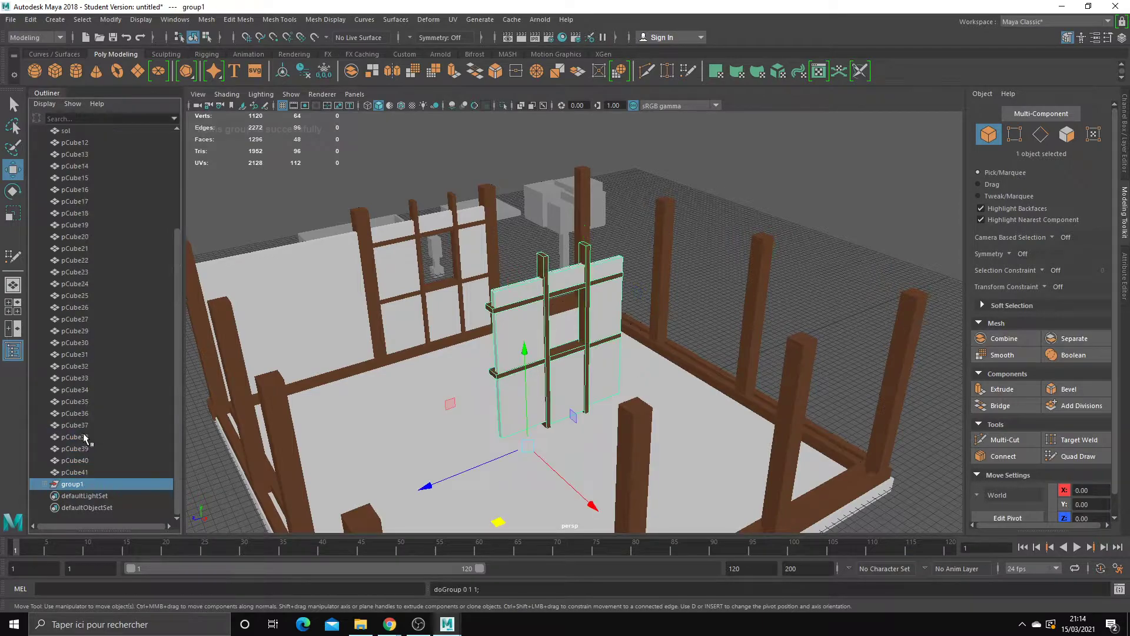
{"action": "double_click", "coordinate": [73, 483]}
{"action": "type", "text": "Bloc_fenetre"}
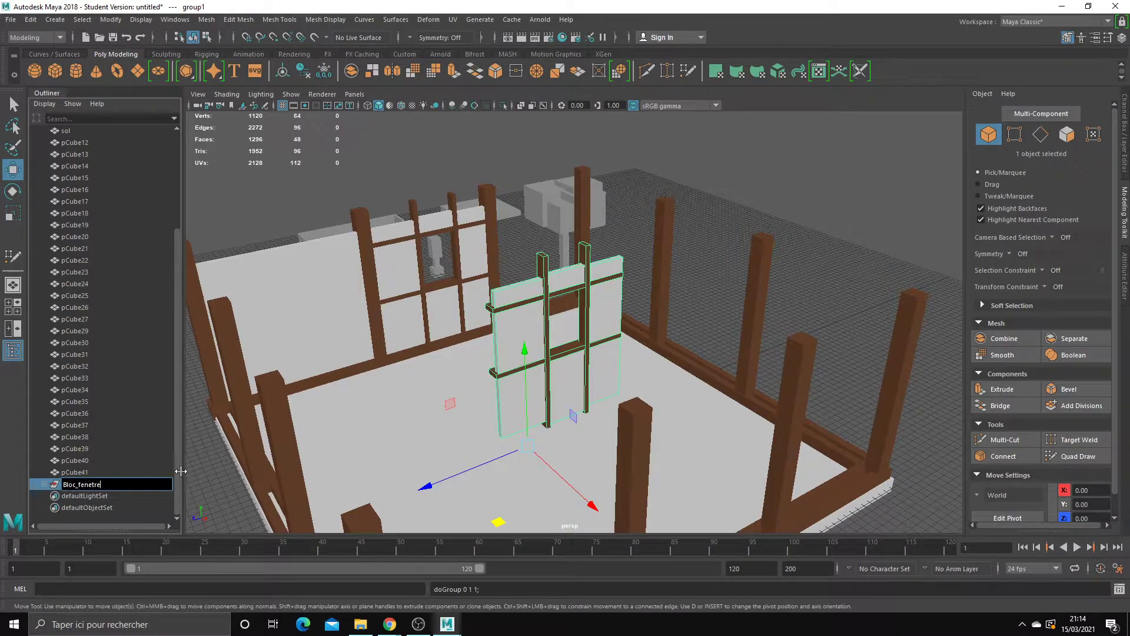
{"action": "key", "text": "Return"}
{"action": "mouse_move", "coordinate": [376, 424]}
{"action": "left_mouse_down", "text": "alt"}
{"action": "mouse_move", "coordinate": [390, 412]}
{"action": "mouse_move", "coordinate": [318, 435]}
{"action": "left_mouse_up", "text": "alt"}
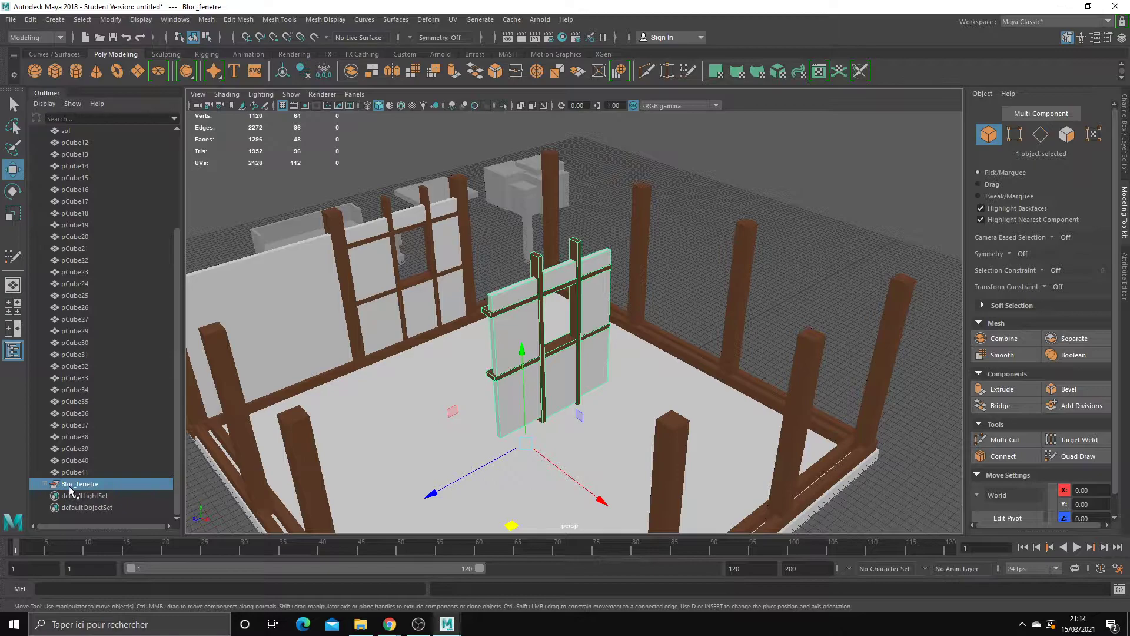
Step: Expand Bloc_fenetre in the Outliner to check its pieces, then reselect the whole group
{"action": "left_click", "coordinate": [43, 482]}
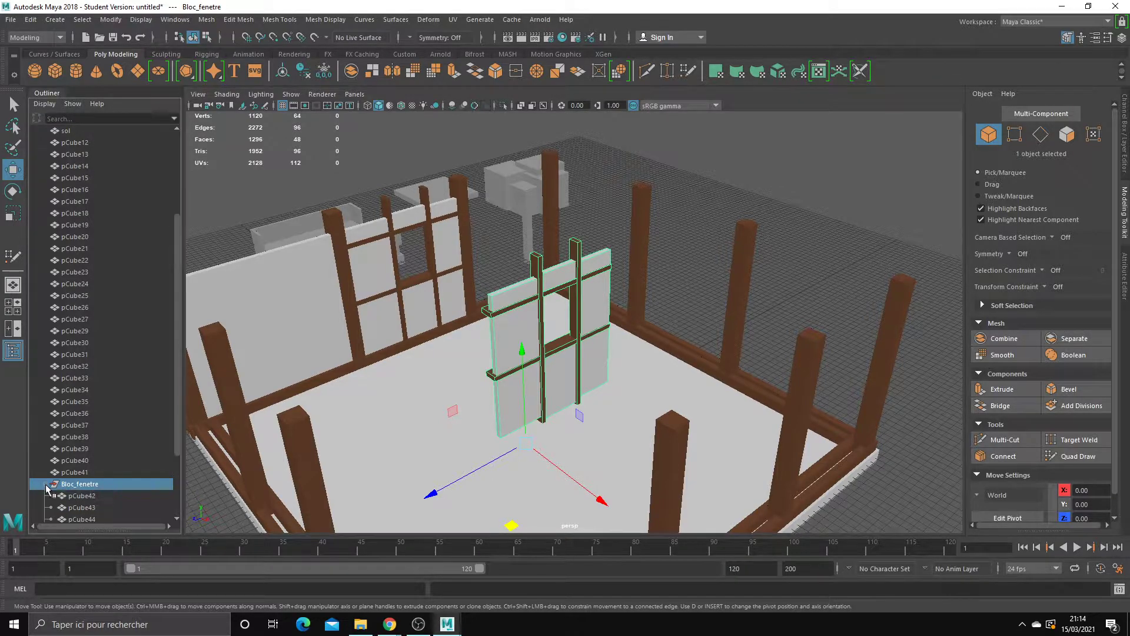
{"action": "left_click", "coordinate": [82, 401]}
{"action": "left_click", "coordinate": [82, 425]}
{"action": "left_click", "coordinate": [82, 436]}
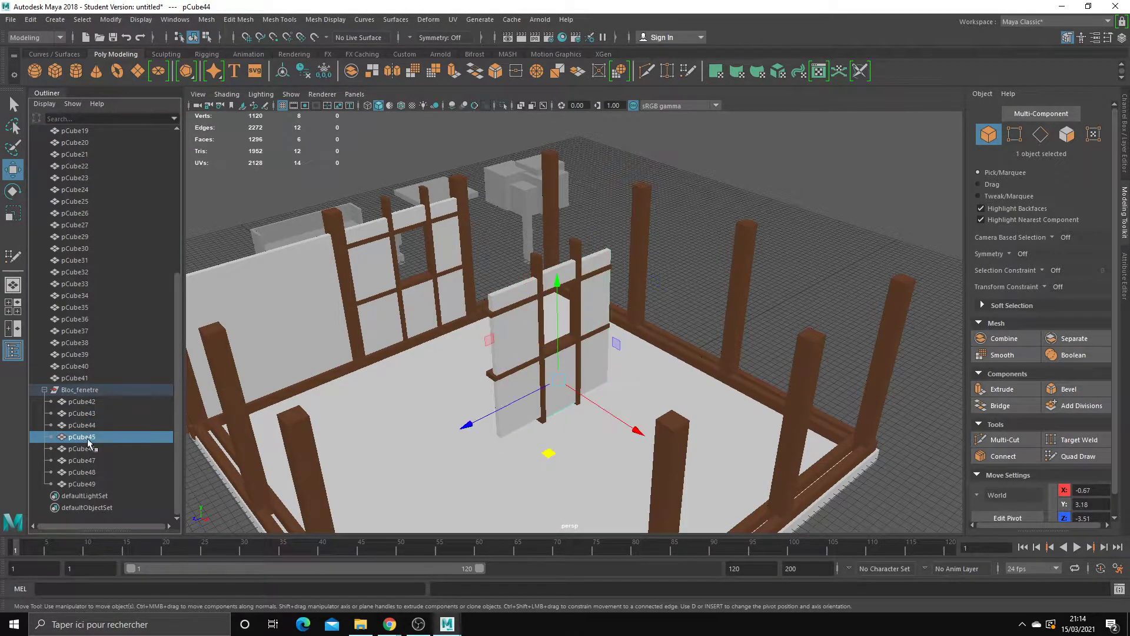
{"action": "left_click", "coordinate": [82, 459]}
{"action": "left_click", "coordinate": [82, 472]}
{"action": "left_click", "coordinate": [76, 392]}
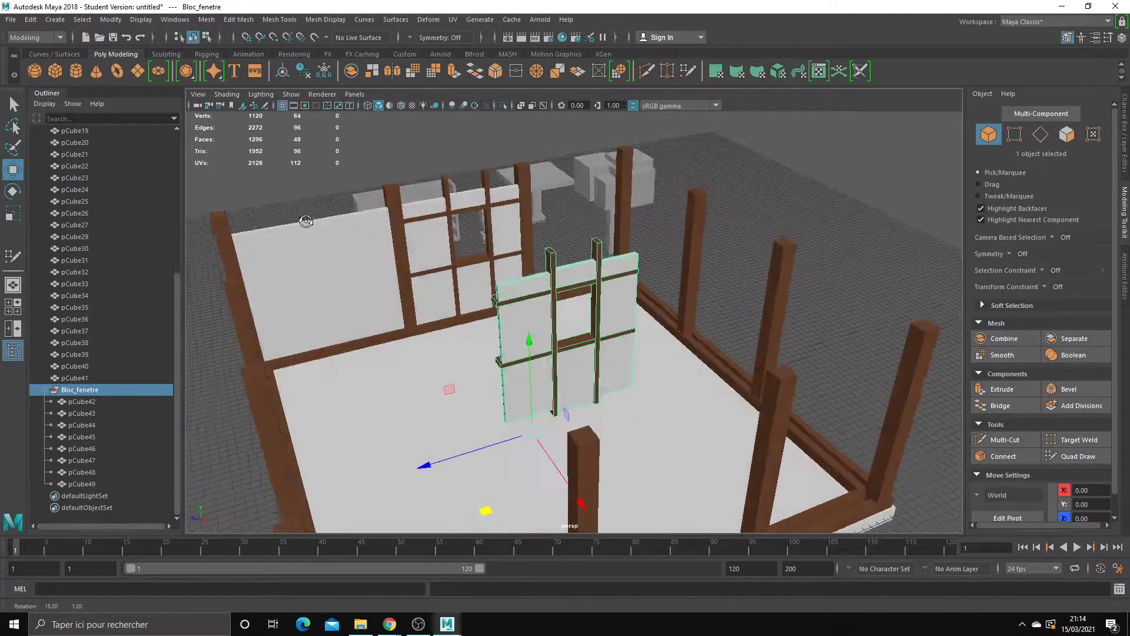
{"action": "left_click_drag", "start_coordinate": [341, 203], "coordinate": [340, 210], "text": "alt"}
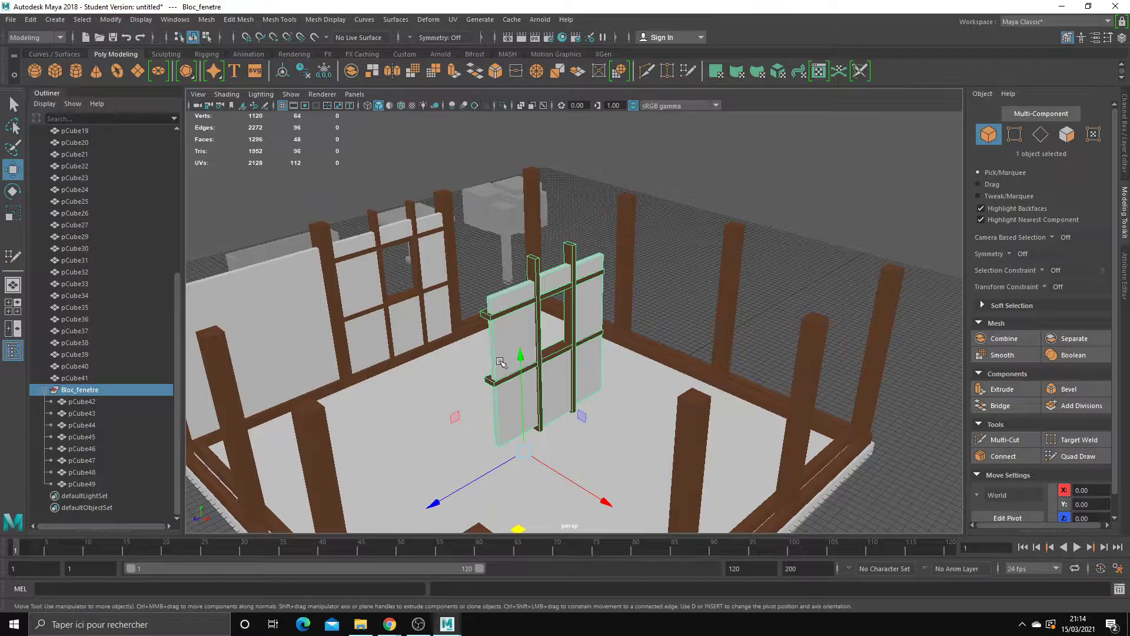
{"action": "mouse_move", "coordinate": [502, 362]}
{"action": "left_mouse_down", "text": "alt"}
{"action": "mouse_move", "coordinate": [528, 405]}
{"action": "mouse_move", "coordinate": [527, 441]}
{"action": "mouse_move", "coordinate": [572, 420]}
{"action": "mouse_move", "coordinate": [516, 440]}
{"action": "mouse_move", "coordinate": [583, 410]}
{"action": "mouse_move", "coordinate": [482, 371]}
{"action": "mouse_move", "coordinate": [450, 302]}
{"action": "mouse_move", "coordinate": [459, 361]}
{"action": "mouse_move", "coordinate": [480, 359]}
{"action": "left_mouse_up", "text": "alt"}
Step: Center the pivot of the Bloc_fenetre group via Modify > Center Pivot
{"action": "key", "text": "e"}
{"action": "scroll", "coordinate": [488, 386], "scroll_direction": "up", "scroll_amount": 1}
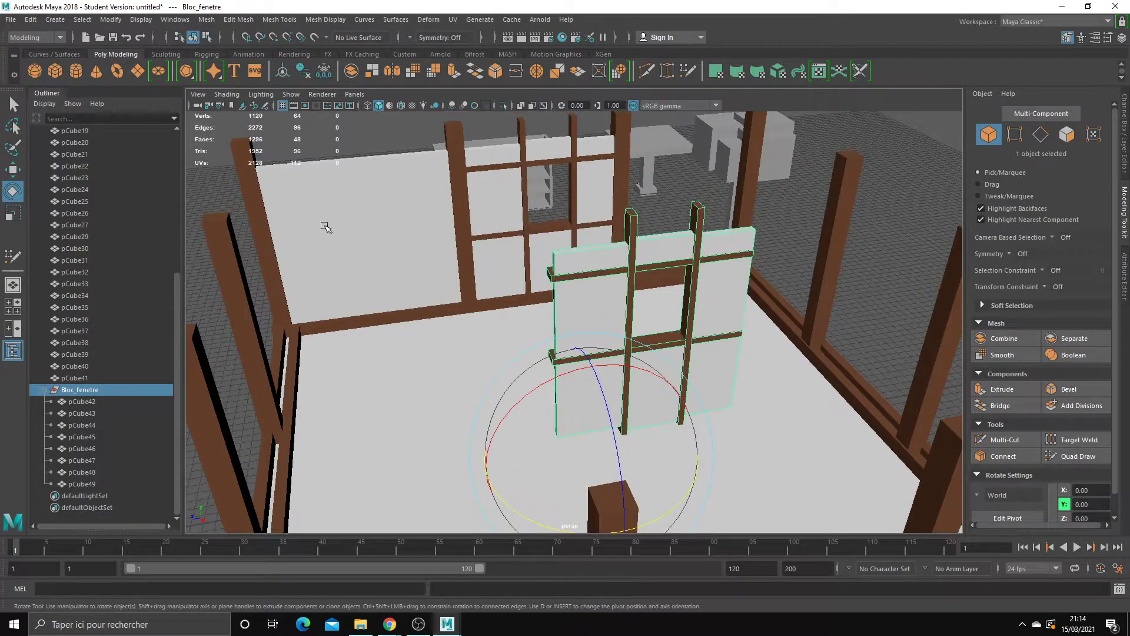
{"action": "left_click", "coordinate": [284, 77]}
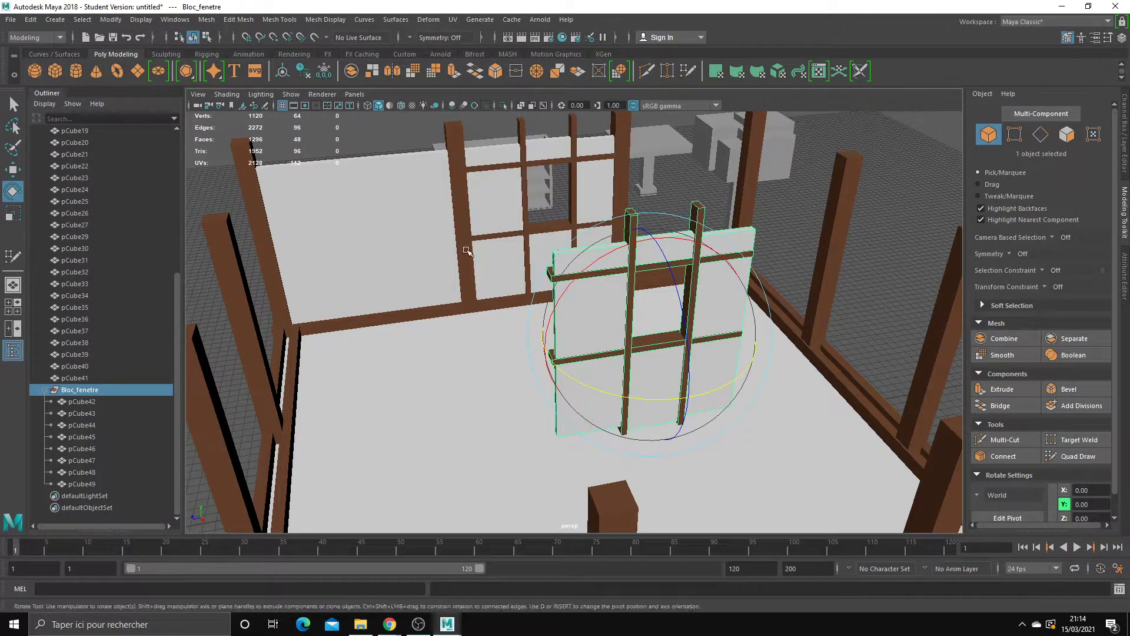
{"action": "key", "text": "w"}
{"action": "key", "text": "f"}
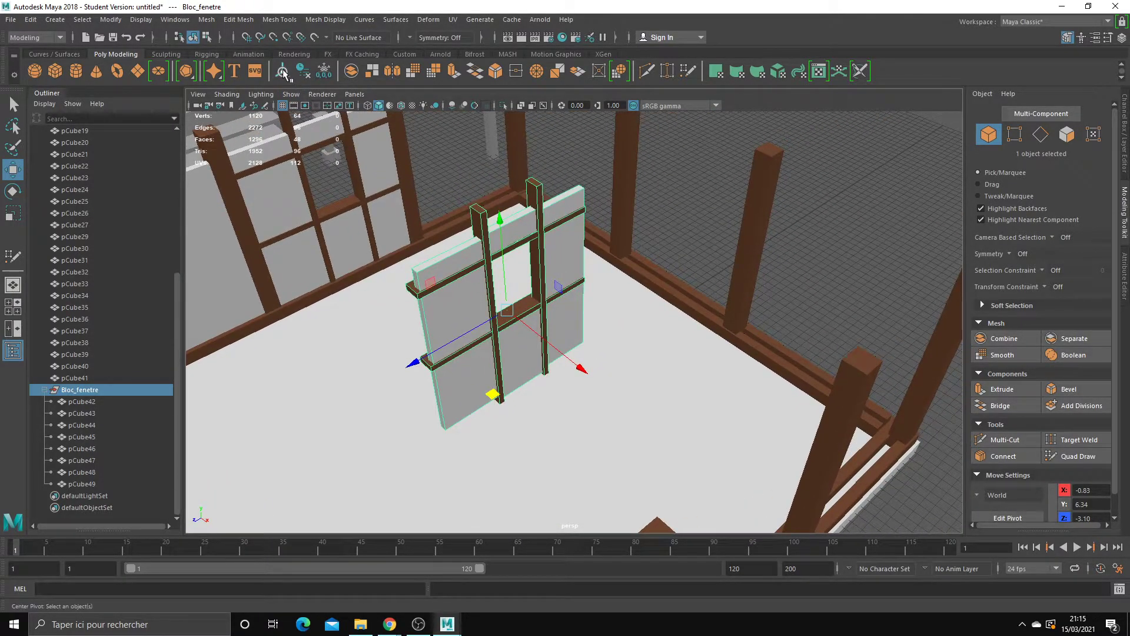
{"action": "left_click", "coordinate": [117, 21]}
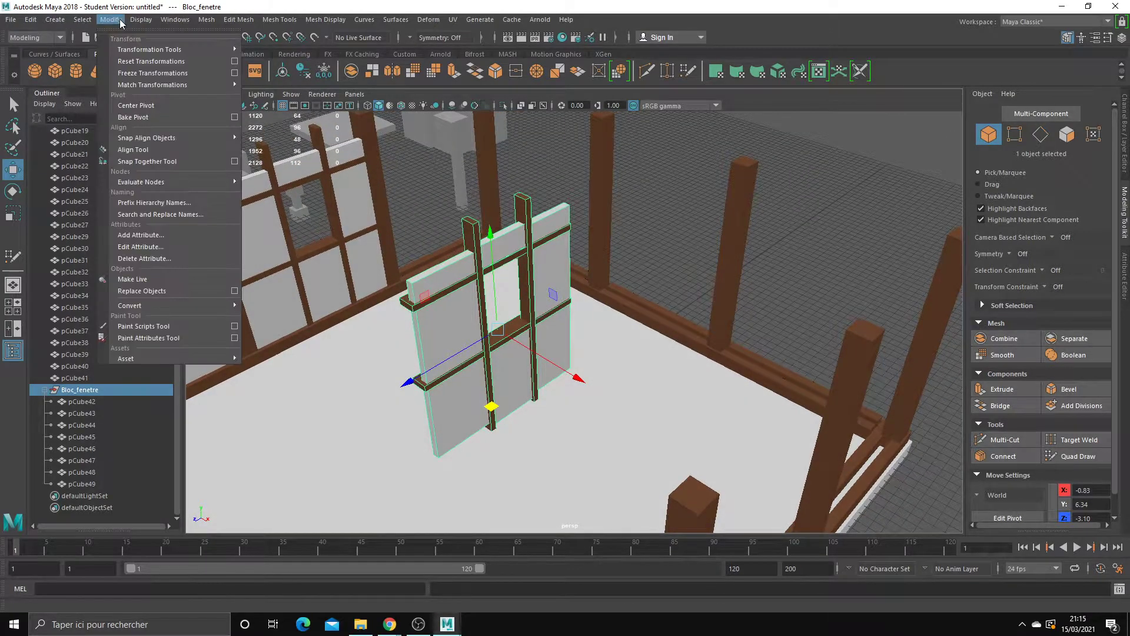
{"action": "left_click", "coordinate": [136, 105]}
Step: Rotate Bloc_fenetre to 165° on Y and move it into the near wall
{"action": "key", "text": "e"}
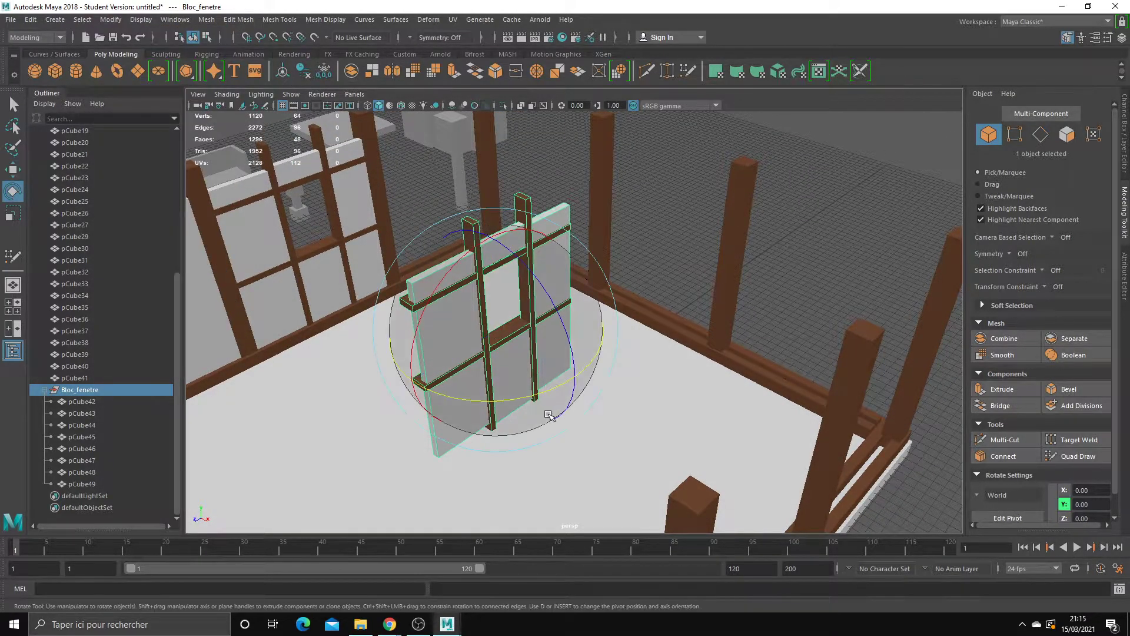
{"action": "mouse_move", "coordinate": [528, 401]}
{"action": "left_mouse_down"}
{"action": "mouse_move", "coordinate": [661, 373]}
{"action": "mouse_move", "coordinate": [585, 372]}
{"action": "mouse_move", "coordinate": [863, 503]}
{"action": "left_mouse_up"}
{"action": "key", "text": "w"}
{"action": "scroll", "coordinate": [764, 466], "scroll_direction": "up", "scroll_amount": 3}
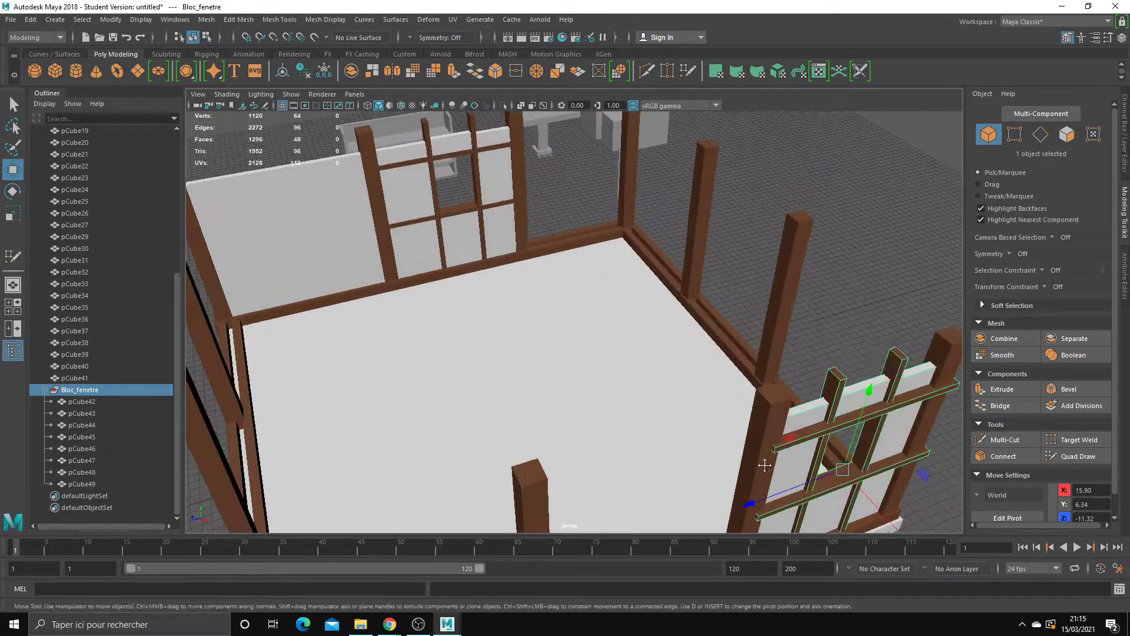
{"action": "middle_click_drag", "start_coordinate": [765, 466], "coordinate": [593, 462], "text": "alt"}
{"action": "mouse_move", "coordinate": [592, 463]}
{"action": "left_mouse_down"}
{"action": "mouse_move", "coordinate": [644, 449]}
{"action": "mouse_move", "coordinate": [624, 417]}
{"action": "mouse_move", "coordinate": [652, 429]}
{"action": "mouse_move", "coordinate": [518, 396]}
{"action": "mouse_move", "coordinate": [687, 255]}
{"action": "left_mouse_up"}
{"action": "left_click", "coordinate": [588, 285]}
Step: Delete the leftover pCube50, then duplicate back wall pCube33 and move the copy to the front edge
{"action": "left_click_drag", "start_coordinate": [588, 284], "coordinate": [698, 291], "text": "alt"}
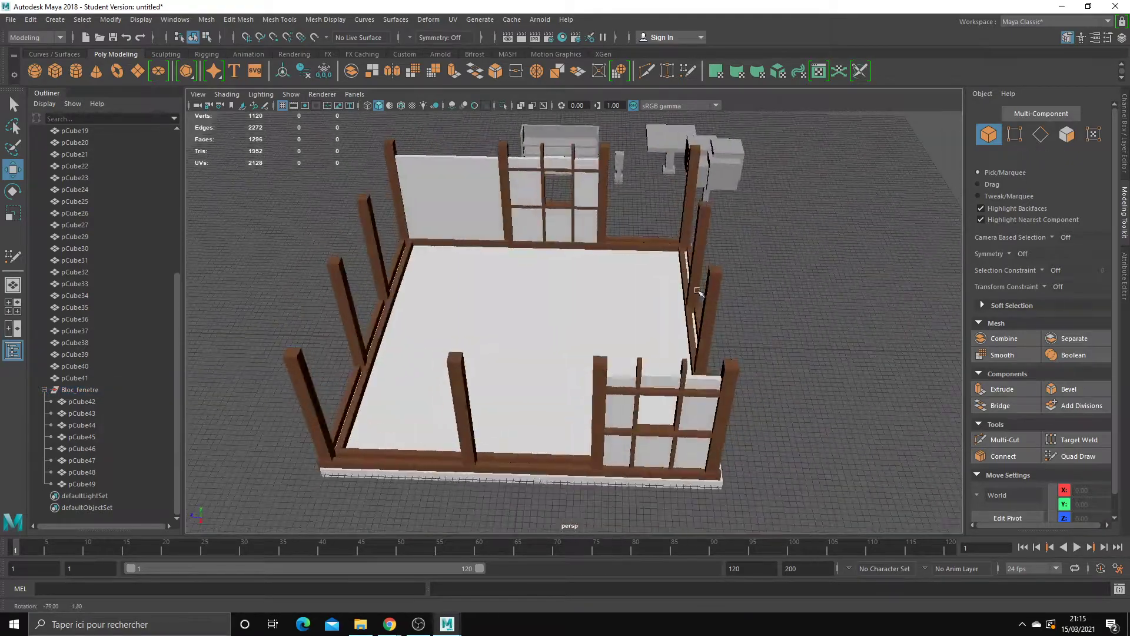
{"action": "mouse_move", "coordinate": [550, 345]}
{"action": "left_mouse_down", "text": "alt"}
{"action": "mouse_move", "coordinate": [575, 346]}
{"action": "mouse_move", "coordinate": [542, 399]}
{"action": "mouse_move", "coordinate": [617, 365]}
{"action": "left_mouse_up", "text": "alt"}
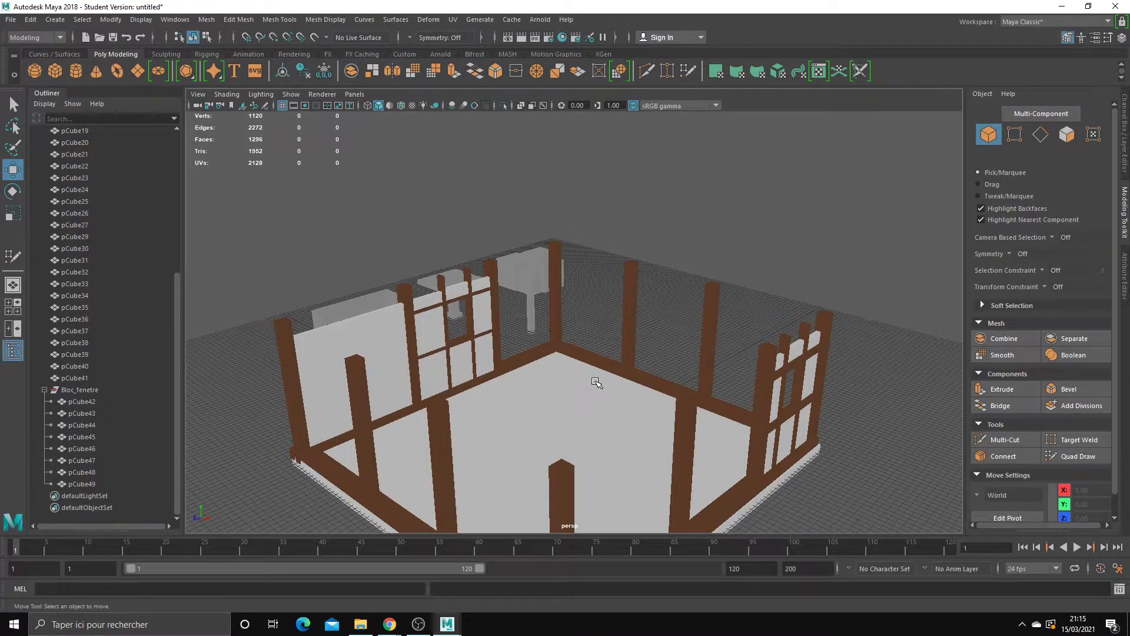
{"action": "mouse_move", "coordinate": [595, 381]}
{"action": "left_mouse_down", "text": "alt"}
{"action": "mouse_move", "coordinate": [565, 404]}
{"action": "mouse_move", "coordinate": [302, 218]}
{"action": "mouse_move", "coordinate": [461, 366]}
{"action": "mouse_move", "coordinate": [538, 328]}
{"action": "mouse_move", "coordinate": [508, 427]}
{"action": "mouse_move", "coordinate": [417, 419]}
{"action": "left_mouse_up", "text": "alt"}
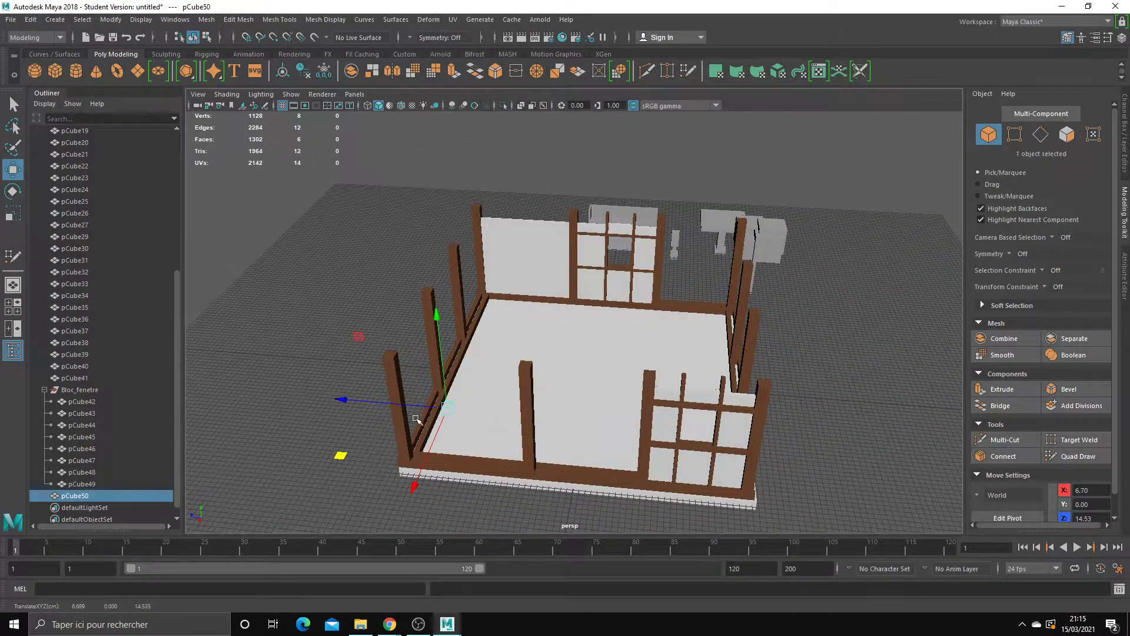
{"action": "key", "text": "Delete"}
{"action": "left_click", "coordinate": [510, 255]}
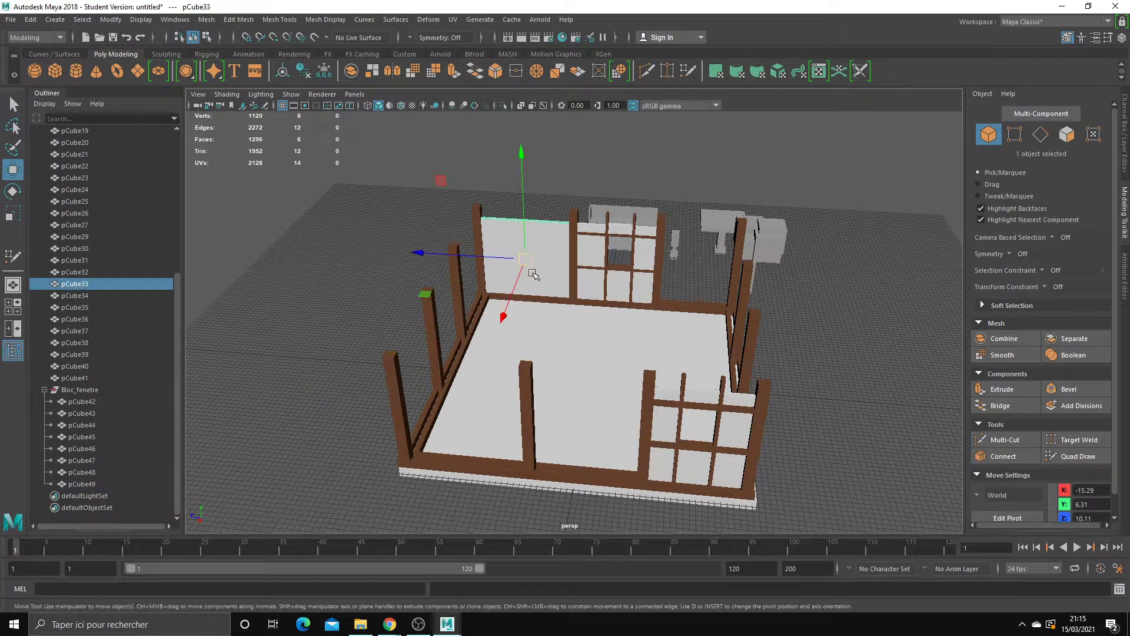
{"action": "left_click_drag", "start_coordinate": [556, 301], "coordinate": [536, 308], "text": "alt"}
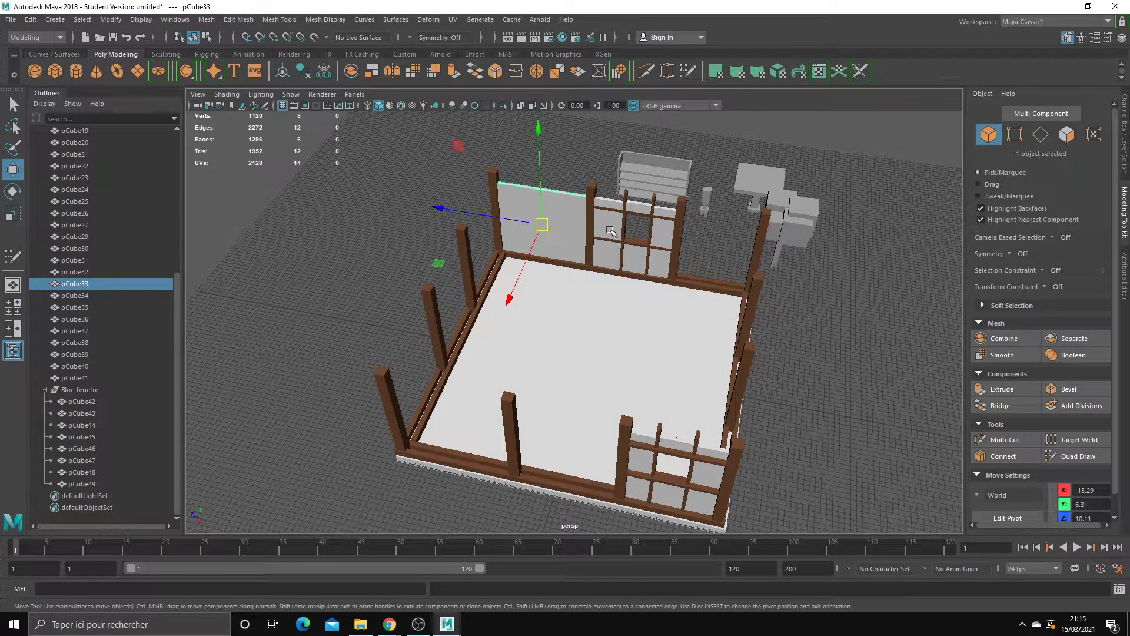
{"action": "key", "text": "ctrl+d"}
{"action": "mouse_move", "coordinate": [509, 300]}
{"action": "left_mouse_down"}
{"action": "mouse_move", "coordinate": [455, 487]}
{"action": "mouse_move", "coordinate": [510, 396]}
{"action": "mouse_move", "coordinate": [583, 402]}
{"action": "left_mouse_up"}
Step: Slide the new wall panel left along the front wall
{"action": "key", "text": "r"}
{"action": "key", "text": "w"}
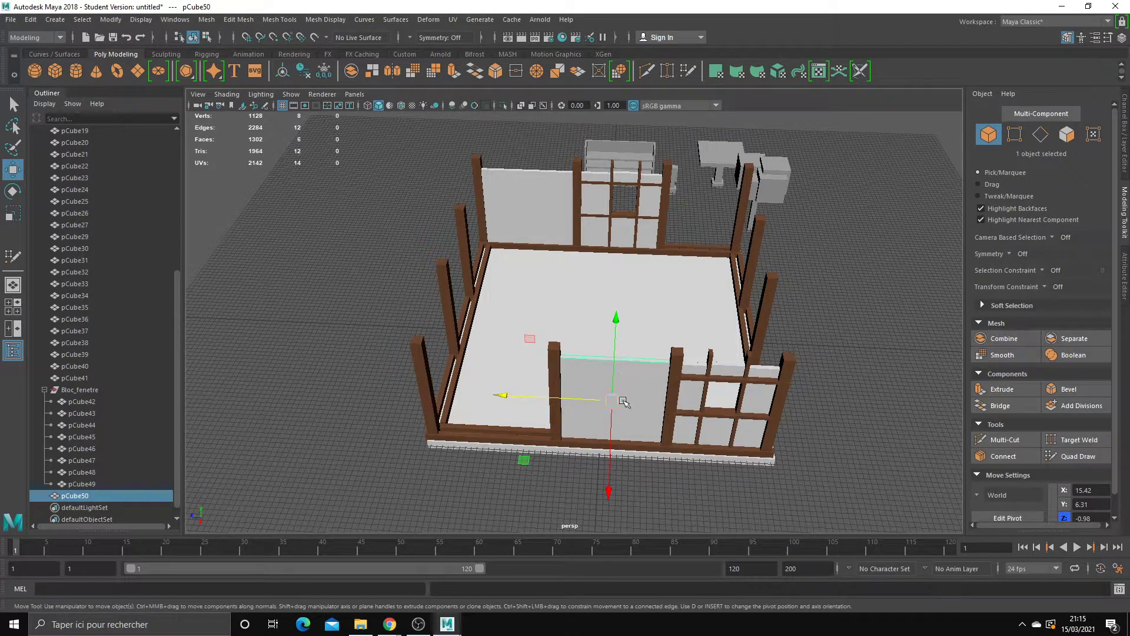
{"action": "left_click", "coordinate": [699, 388]}
{"action": "left_click", "coordinate": [624, 401]}
{"action": "left_click", "coordinate": [698, 388]}
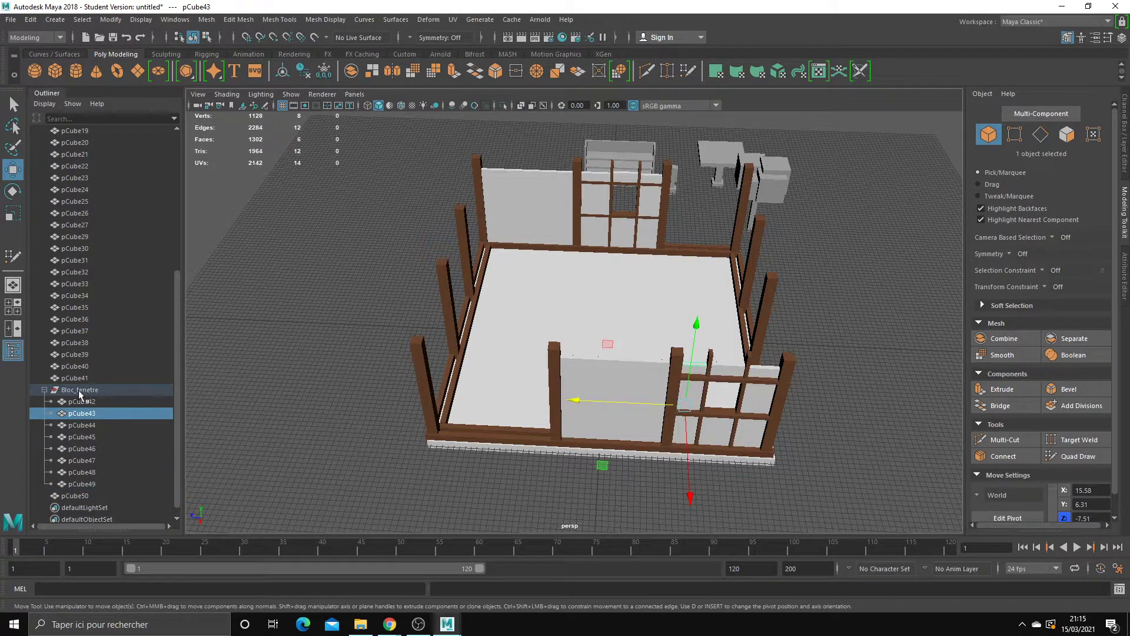
{"action": "left_click", "coordinate": [636, 412]}
{"action": "left_click_drag", "start_coordinate": [569, 398], "coordinate": [442, 398]}
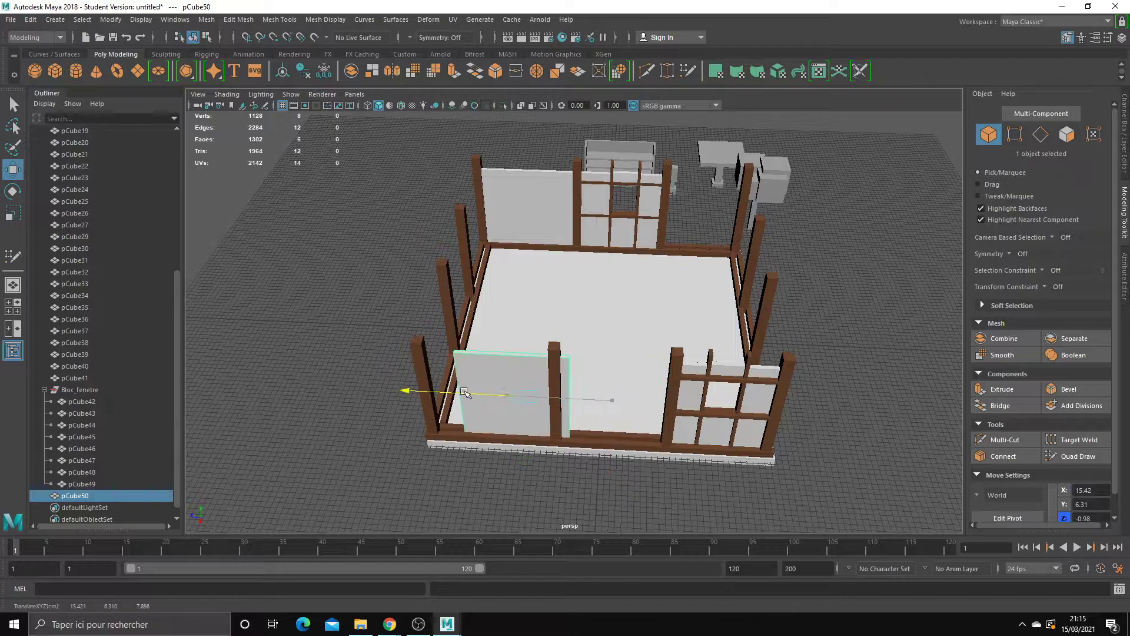
Step: Slide the Bloc_fenetre group left into the front wall beside the new panel
{"action": "left_click", "coordinate": [83, 390]}
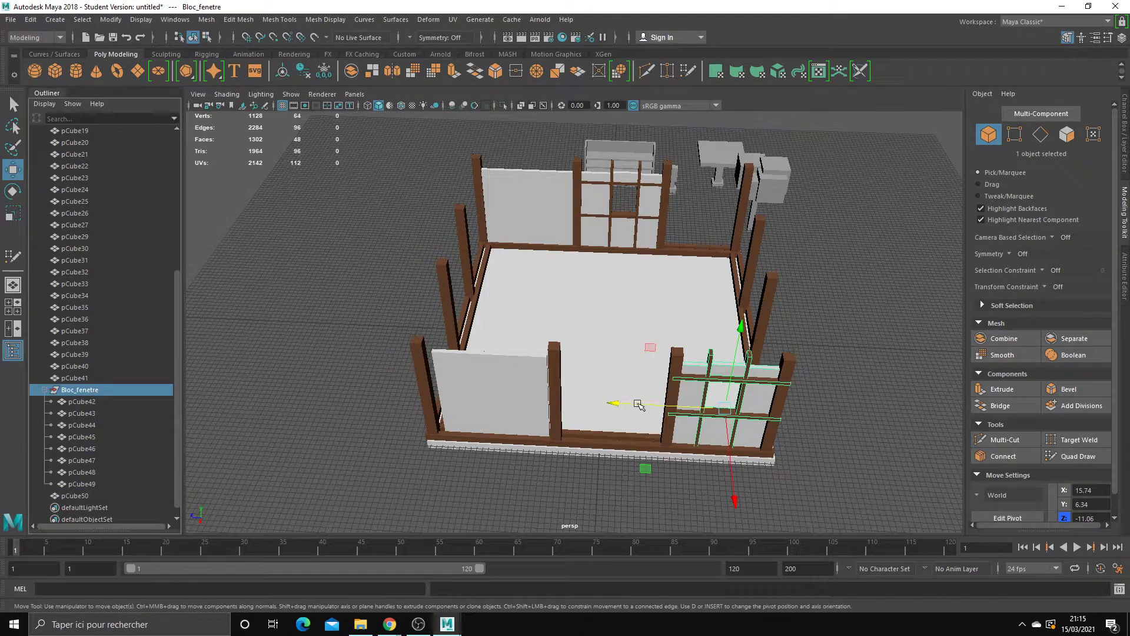
{"action": "mouse_move", "coordinate": [640, 405]}
{"action": "left_mouse_down"}
{"action": "mouse_move", "coordinate": [525, 405]}
{"action": "mouse_move", "coordinate": [696, 408]}
{"action": "mouse_move", "coordinate": [681, 406]}
{"action": "mouse_move", "coordinate": [661, 430]}
{"action": "mouse_move", "coordinate": [523, 404]}
{"action": "mouse_move", "coordinate": [589, 516]}
{"action": "left_mouse_up"}
{"action": "left_click", "coordinate": [494, 386]}
{"action": "key", "text": "r"}
{"action": "key", "text": "w"}
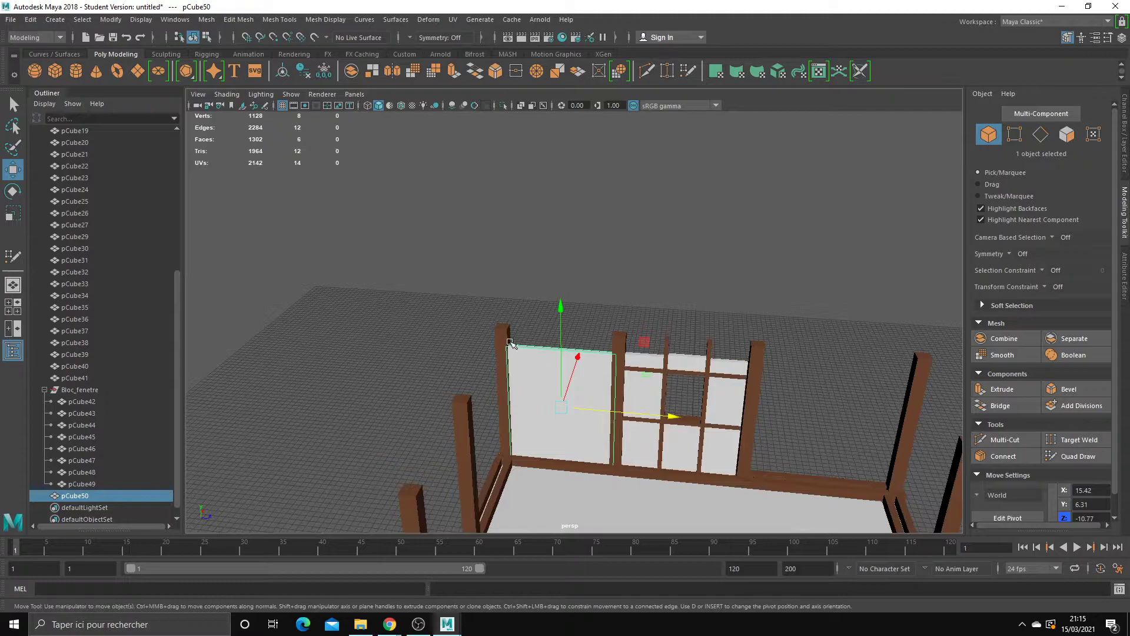
Step: Make a trial copy of the wall panel, then delete it after a stray quad-draw switch
{"action": "mouse_move", "coordinate": [848, 430]}
{"action": "left_mouse_down", "text": "alt"}
{"action": "mouse_move", "coordinate": [747, 399]}
{"action": "mouse_move", "coordinate": [591, 383]}
{"action": "mouse_move", "coordinate": [845, 416]}
{"action": "left_mouse_up", "text": "alt"}
{"action": "key", "text": "ctrl+d"}
{"action": "left_click", "coordinate": [1092, 458]}
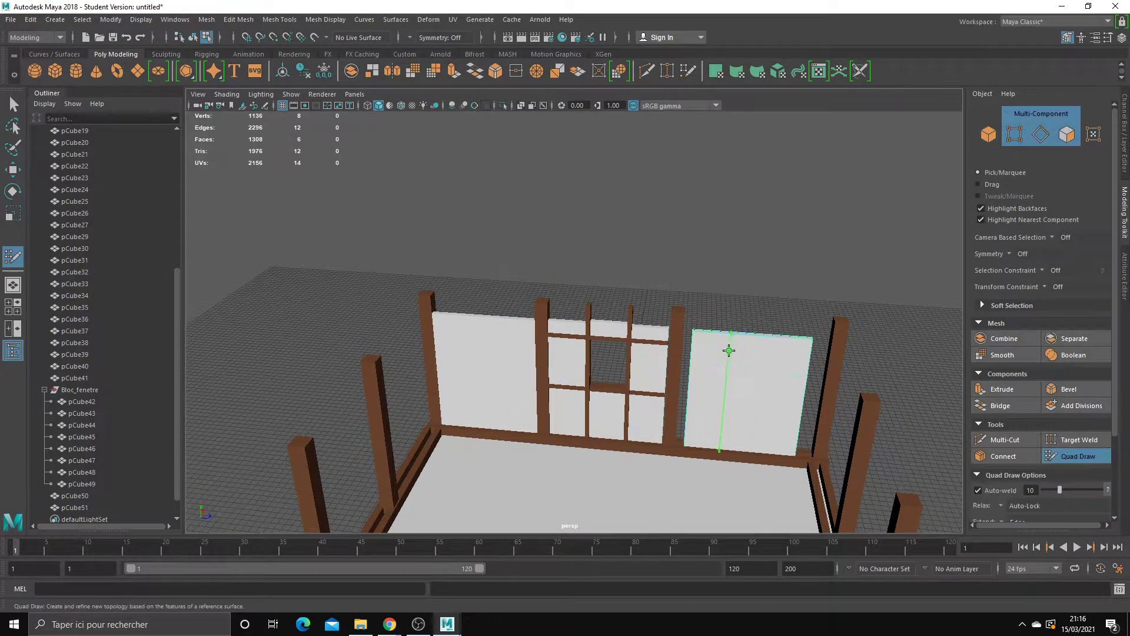
{"action": "key", "text": "q"}
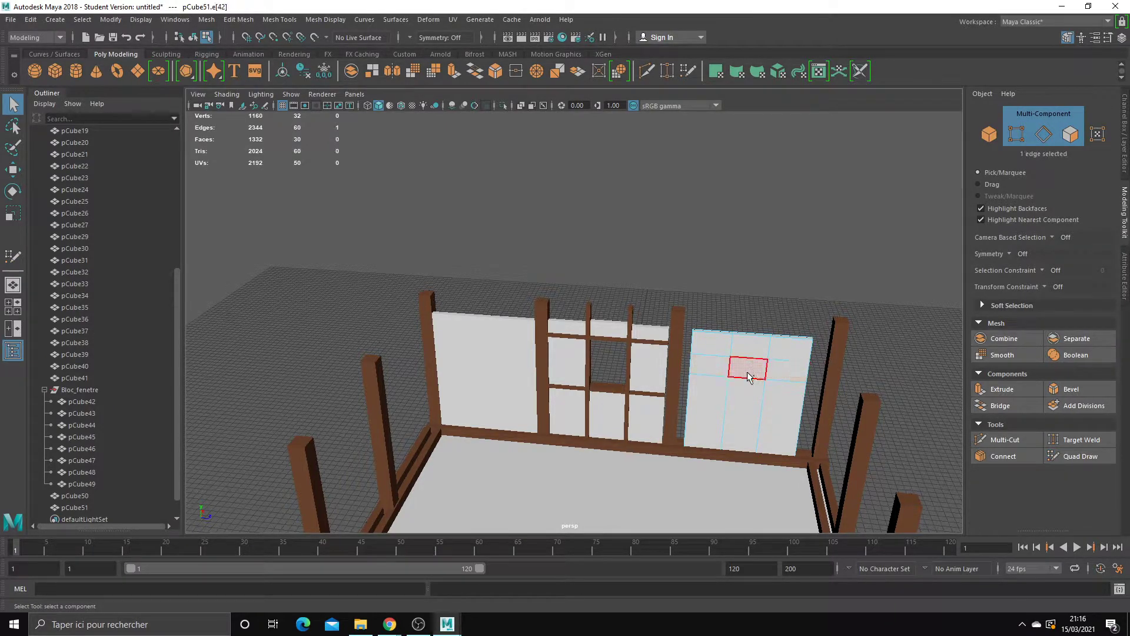
{"action": "right_click_drag", "start_coordinate": [750, 324], "coordinate": [793, 304]}
{"action": "key", "text": "Delete"}
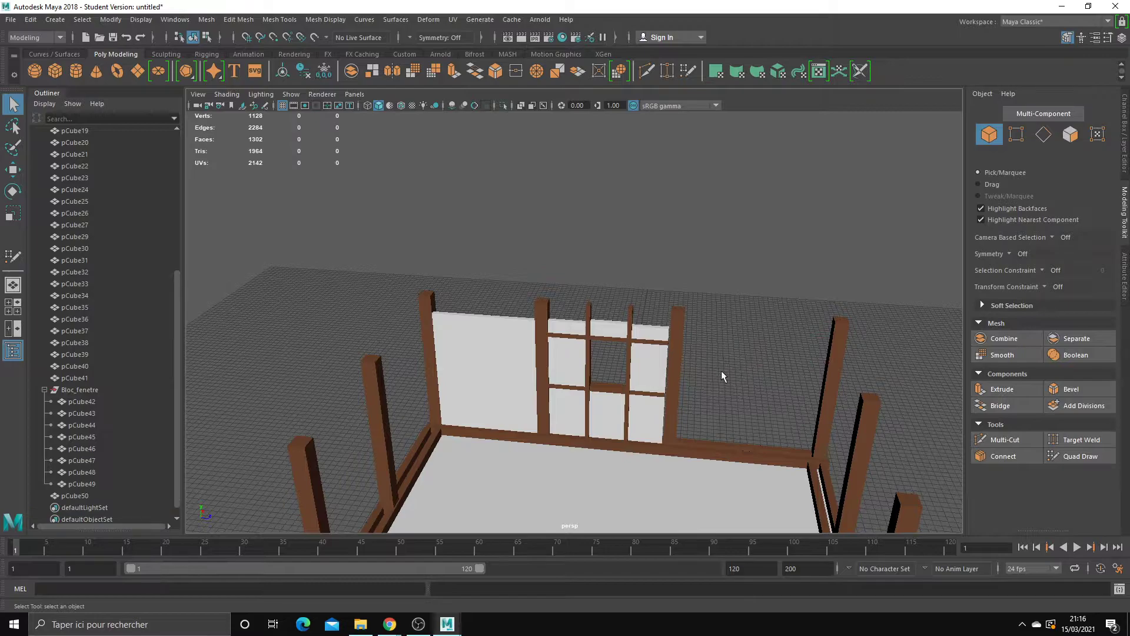
{"action": "mouse_move", "coordinate": [722, 369]}
{"action": "left_mouse_down", "text": "alt"}
{"action": "mouse_move", "coordinate": [672, 393]}
{"action": "mouse_move", "coordinate": [670, 312]}
{"action": "mouse_move", "coordinate": [911, 330]}
{"action": "mouse_move", "coordinate": [714, 318]}
{"action": "left_mouse_up", "text": "alt"}
{"action": "scroll", "coordinate": [636, 352], "scroll_direction": "up", "scroll_amount": 5}
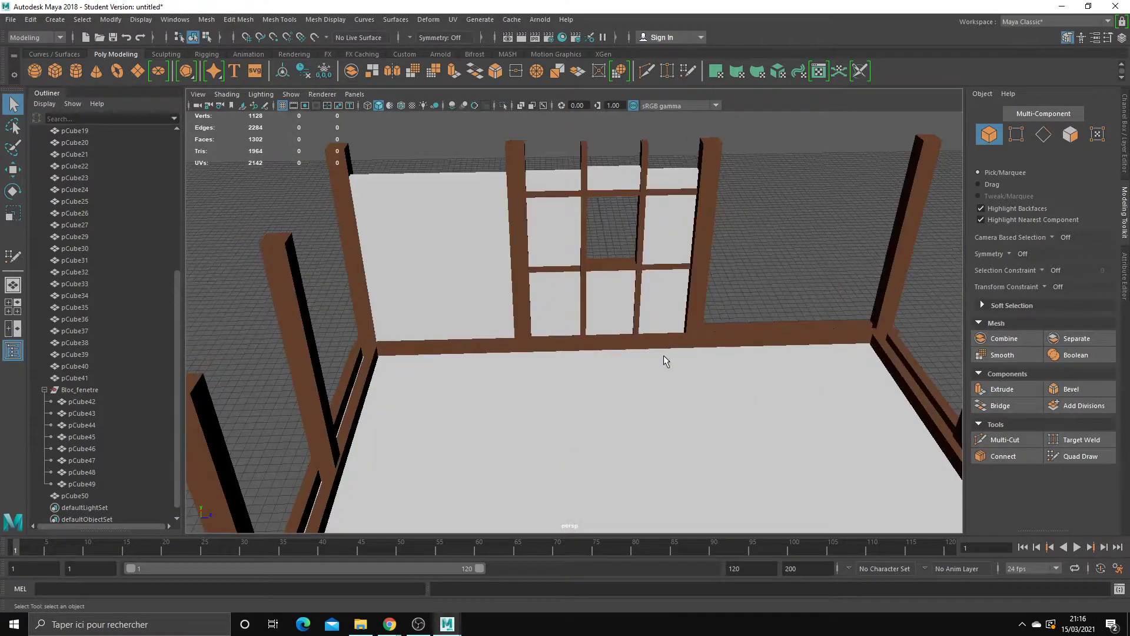
Step: Duplicate the panel left of the window, slide the copy right and narrow it to fit
{"action": "left_click", "coordinate": [493, 268]}
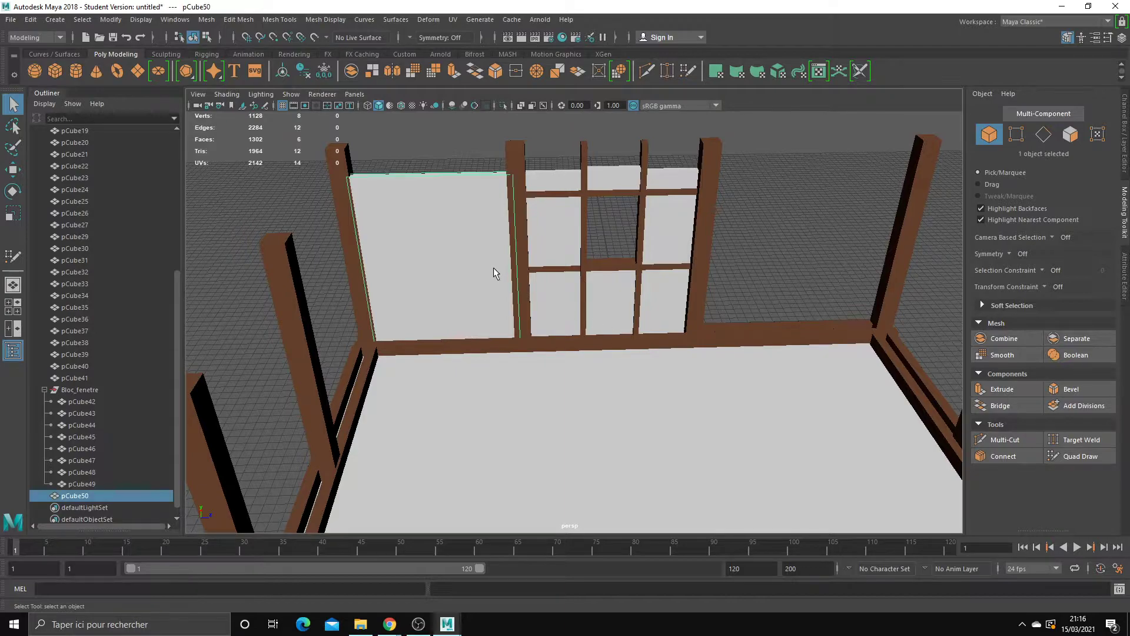
{"action": "key", "text": "w"}
{"action": "key", "text": "ctrl+d"}
{"action": "mouse_move", "coordinate": [493, 267]}
{"action": "left_mouse_down"}
{"action": "mouse_move", "coordinate": [857, 282]}
{"action": "mouse_move", "coordinate": [613, 399]}
{"action": "mouse_move", "coordinate": [561, 306]}
{"action": "mouse_move", "coordinate": [671, 437]}
{"action": "mouse_move", "coordinate": [633, 431]}
{"action": "mouse_move", "coordinate": [659, 440]}
{"action": "mouse_move", "coordinate": [557, 323]}
{"action": "mouse_move", "coordinate": [507, 348]}
{"action": "mouse_move", "coordinate": [463, 324]}
{"action": "mouse_move", "coordinate": [530, 323]}
{"action": "left_mouse_up"}
{"action": "key", "text": "r"}
{"action": "key", "text": "w"}
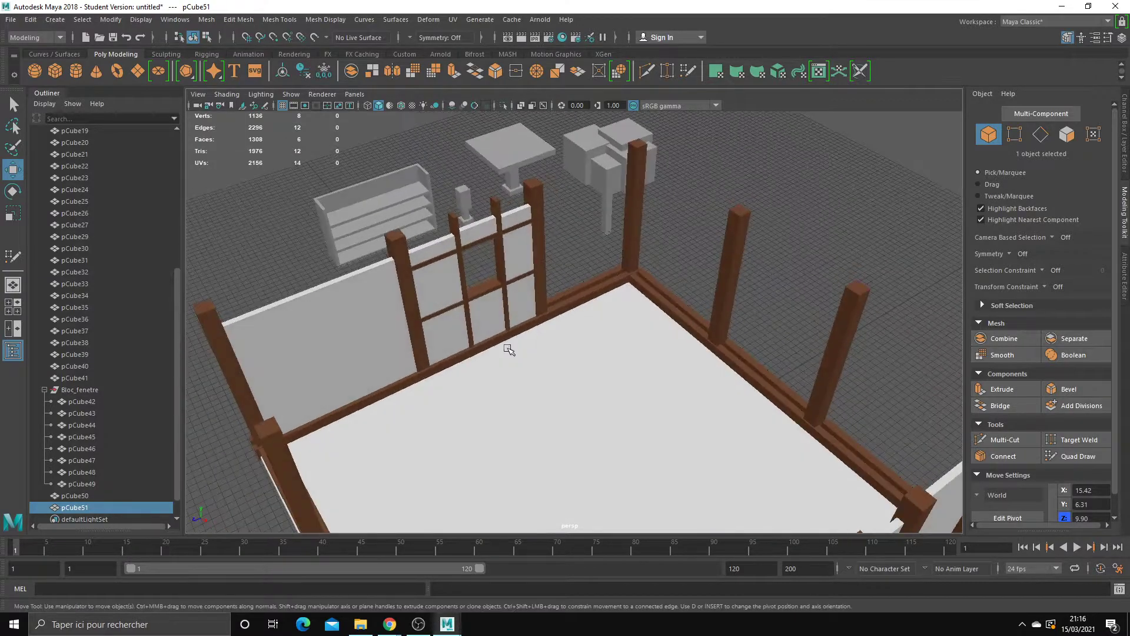
Step: Duplicate the three vertical window bars and lower bar, shifting them right as a second window
{"action": "left_click", "coordinate": [505, 350]}
{"action": "left_click", "coordinate": [529, 350]}
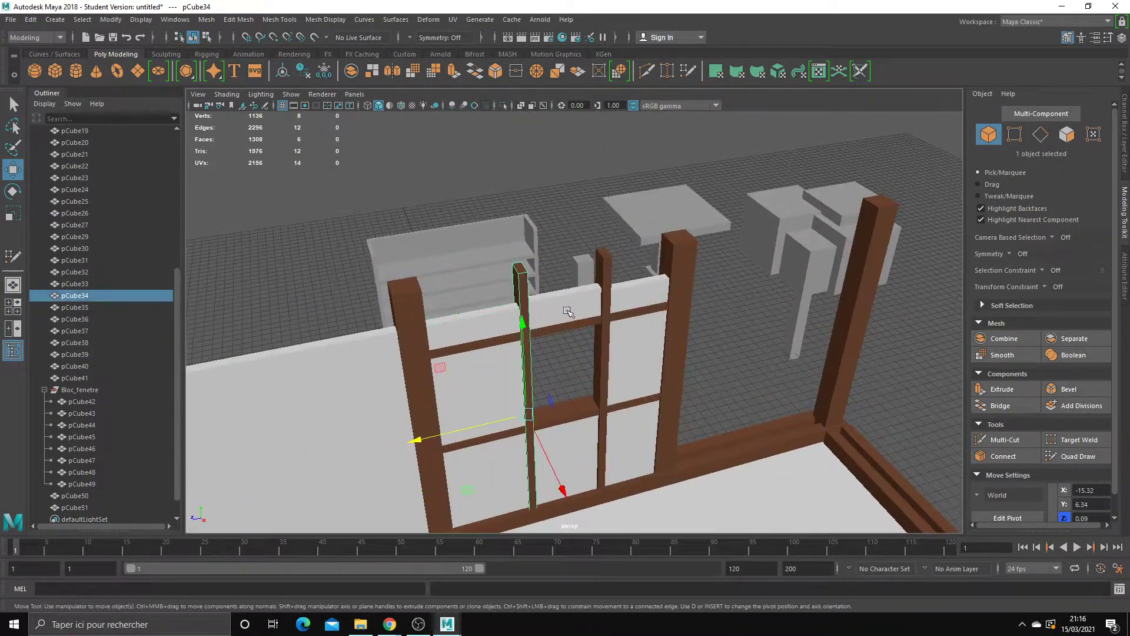
{"action": "left_click", "coordinate": [601, 291], "text": "shift"}
{"action": "left_click", "coordinate": [625, 318], "text": "shift"}
{"action": "left_click", "coordinate": [642, 406], "text": "shift"}
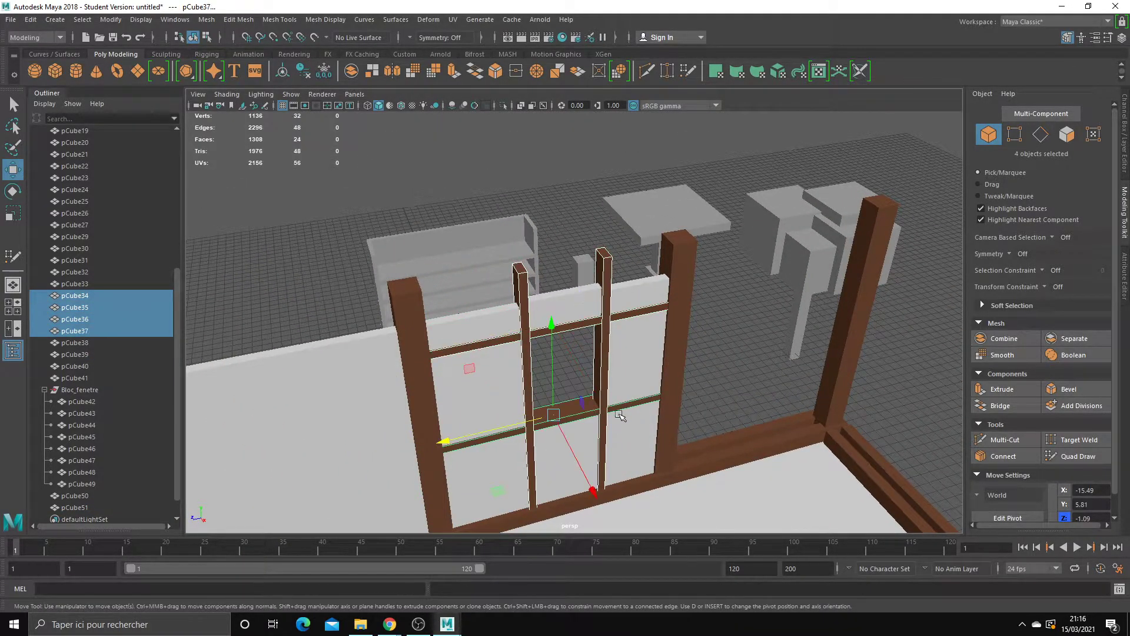
{"action": "key", "text": "ctrl+d"}
{"action": "mouse_move", "coordinate": [509, 432]}
{"action": "left_mouse_down"}
{"action": "mouse_move", "coordinate": [729, 391]}
{"action": "mouse_move", "coordinate": [707, 361]}
{"action": "left_mouse_up"}
{"action": "key", "text": "q"}
{"action": "left_click", "coordinate": [707, 360]}
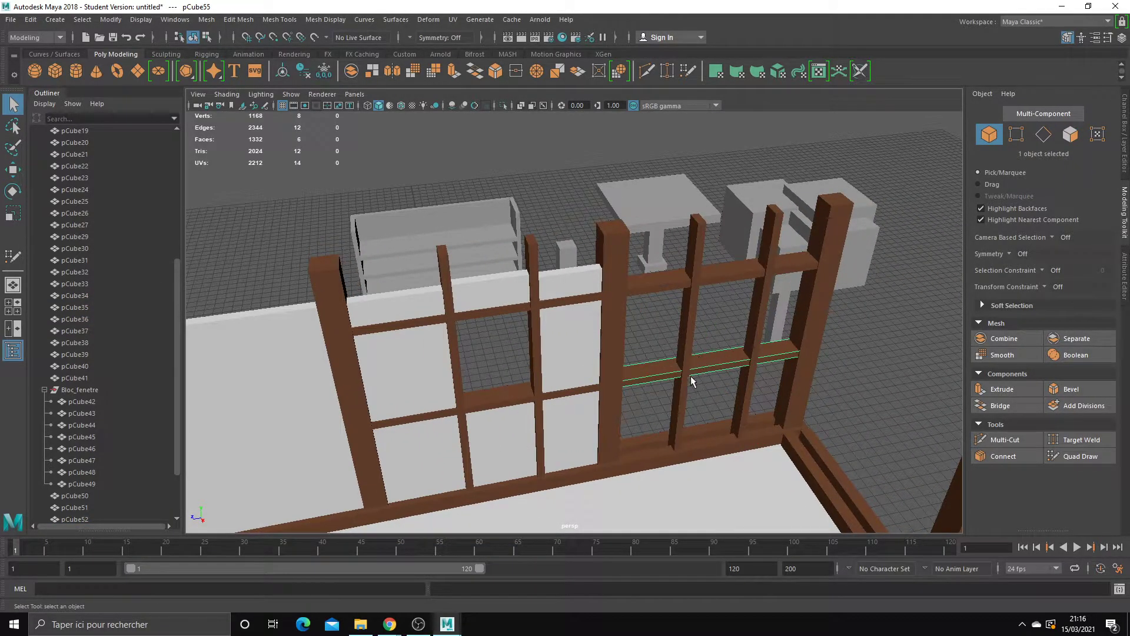
Step: Duplicate a piece beside the window and slide the copy sideways into the gap
{"action": "mouse_move", "coordinate": [712, 372]}
{"action": "left_mouse_down", "text": "alt"}
{"action": "mouse_move", "coordinate": [545, 352]}
{"action": "mouse_move", "coordinate": [773, 362]}
{"action": "left_mouse_up", "text": "alt"}
{"action": "left_click", "coordinate": [553, 334]}
{"action": "key", "text": "w"}
{"action": "key", "text": "ctrl+d"}
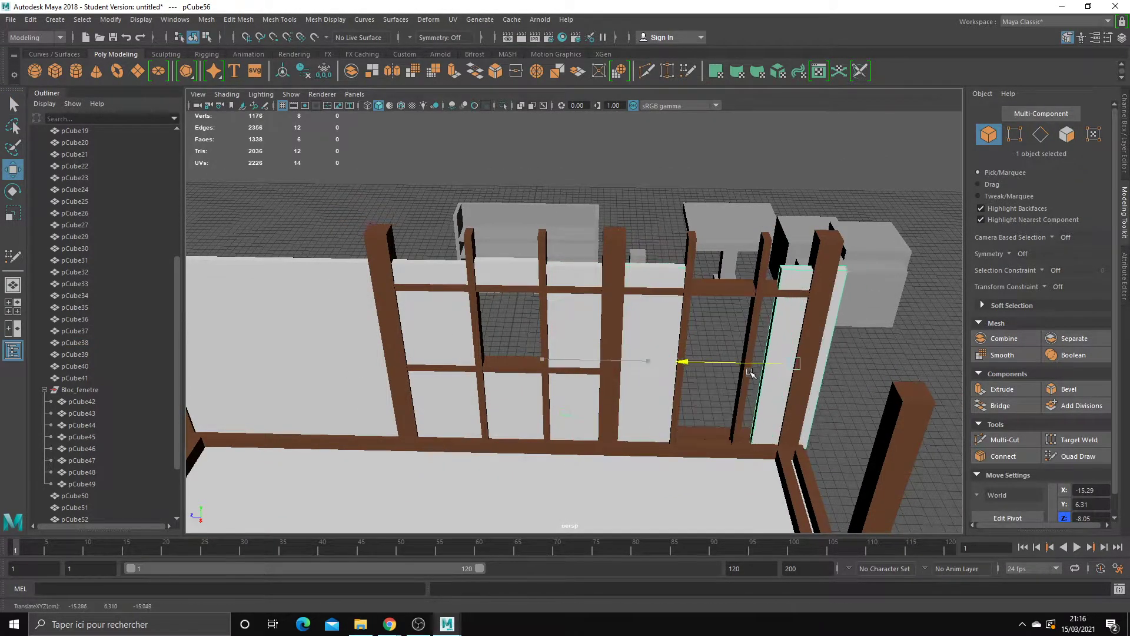
{"action": "key", "text": "r"}
{"action": "mouse_move", "coordinate": [687, 361]}
{"action": "left_mouse_down"}
{"action": "mouse_move", "coordinate": [747, 363]}
{"action": "mouse_move", "coordinate": [801, 396]}
{"action": "mouse_move", "coordinate": [679, 374]}
{"action": "mouse_move", "coordinate": [585, 270]}
{"action": "left_mouse_up"}
{"action": "key", "text": "w"}
{"action": "key", "text": "r"}
Step: Duplicate the panel again, rotate the copy flat and resize its width
{"action": "key", "text": "ctrl+d"}
{"action": "key", "text": "w"}
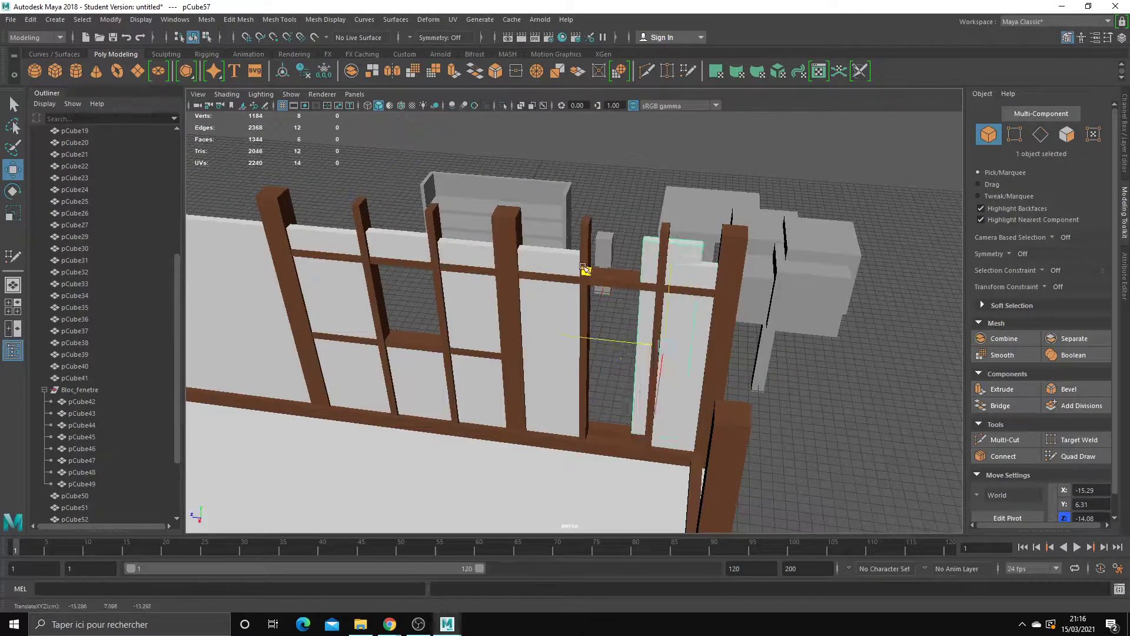
{"action": "key", "text": "e"}
{"action": "mouse_move", "coordinate": [607, 223]}
{"action": "left_mouse_down"}
{"action": "mouse_move", "coordinate": [564, 219]}
{"action": "mouse_move", "coordinate": [583, 219]}
{"action": "left_mouse_up"}
{"action": "key", "text": "r"}
{"action": "mouse_move", "coordinate": [580, 308]}
{"action": "left_mouse_down"}
{"action": "mouse_move", "coordinate": [611, 313]}
{"action": "mouse_move", "coordinate": [627, 216]}
{"action": "mouse_move", "coordinate": [693, 334]}
{"action": "mouse_move", "coordinate": [550, 335]}
{"action": "mouse_move", "coordinate": [588, 337]}
{"action": "left_mouse_up"}
{"action": "key", "text": "w"}
Step: Duplicate the floor sol, shrink the copy and position it near the window corner
{"action": "left_click", "coordinate": [565, 339]}
{"action": "key", "text": "ctrl+d"}
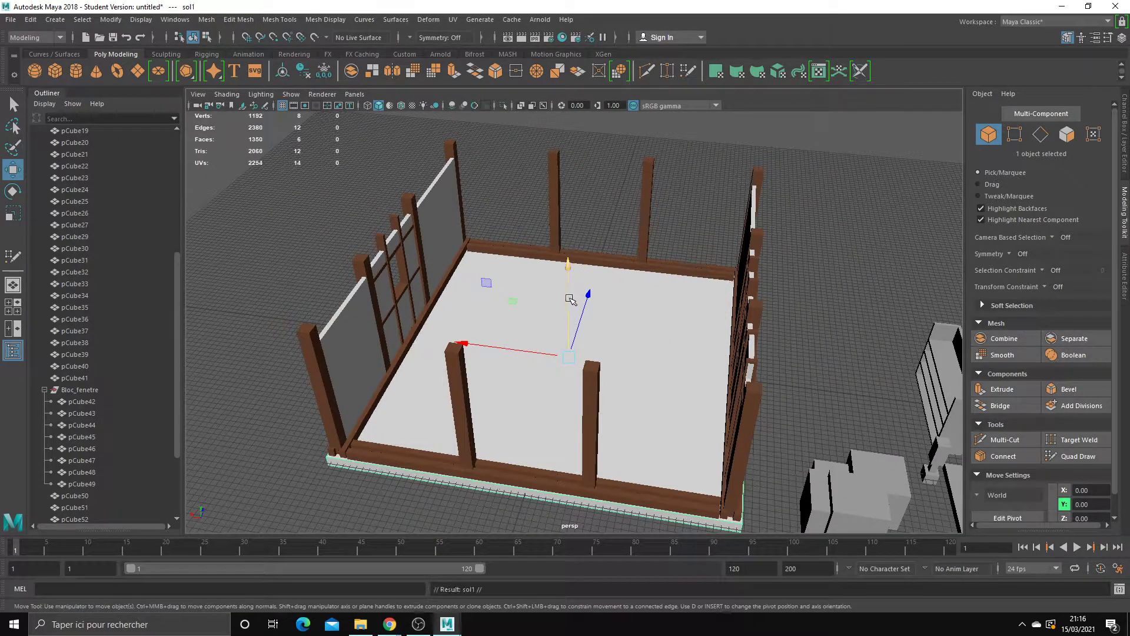
{"action": "mouse_move", "coordinate": [576, 296]}
{"action": "left_mouse_down"}
{"action": "mouse_move", "coordinate": [529, 310]}
{"action": "mouse_move", "coordinate": [456, 254]}
{"action": "mouse_move", "coordinate": [547, 283]}
{"action": "left_mouse_up"}
{"action": "key", "text": "r"}
{"action": "key", "text": "w"}
{"action": "middle_click_drag", "start_coordinate": [546, 282], "coordinate": [549, 279]}
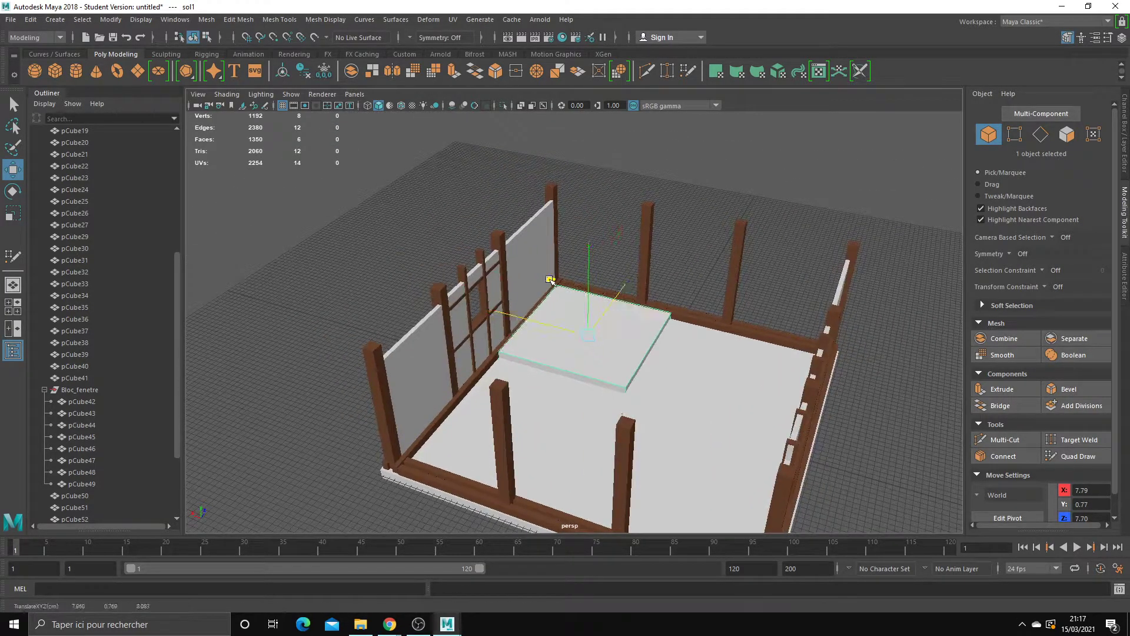
{"action": "mouse_move", "coordinate": [573, 302]}
{"action": "left_mouse_down", "text": "alt"}
{"action": "mouse_move", "coordinate": [606, 277]}
{"action": "mouse_move", "coordinate": [606, 294]}
{"action": "mouse_move", "coordinate": [582, 275]}
{"action": "left_mouse_up", "text": "alt"}
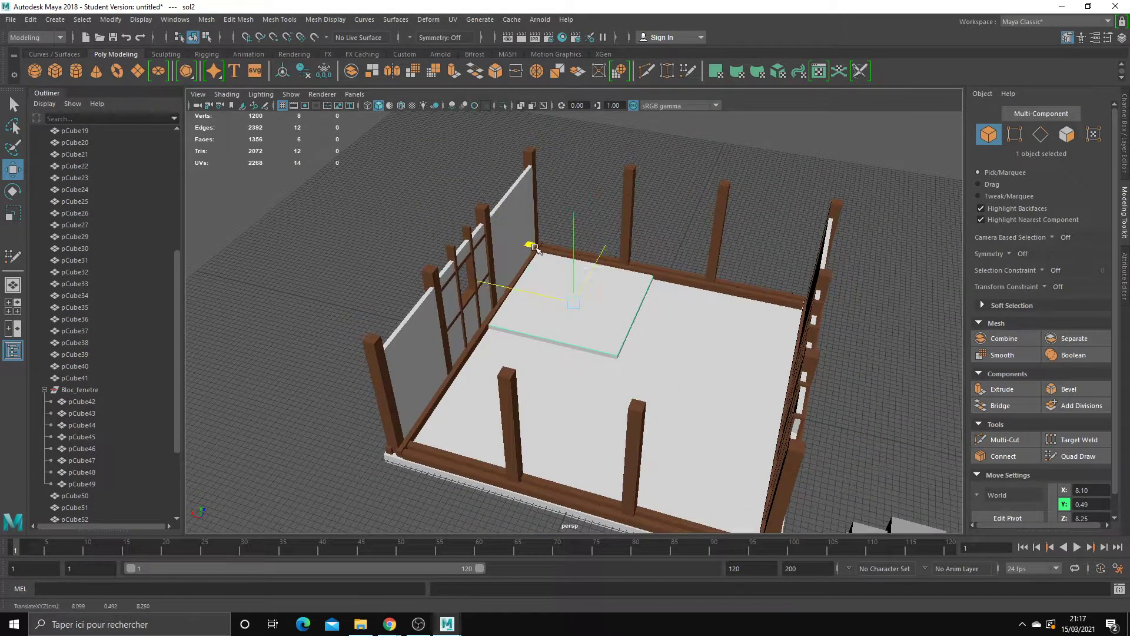
Step: Enlarge the slab slightly and lower it to sit just above the floor
{"action": "key", "text": "r"}
{"action": "left_click_drag", "start_coordinate": [531, 249], "coordinate": [534, 250]}
{"action": "key", "text": "w"}
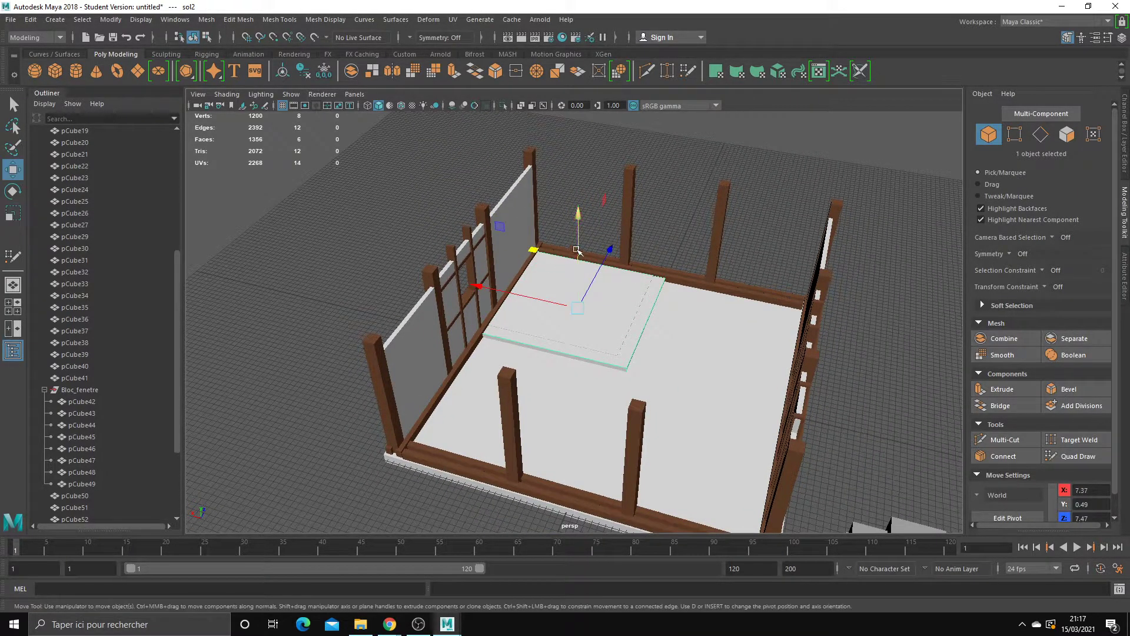
{"action": "left_click", "coordinate": [578, 252]}
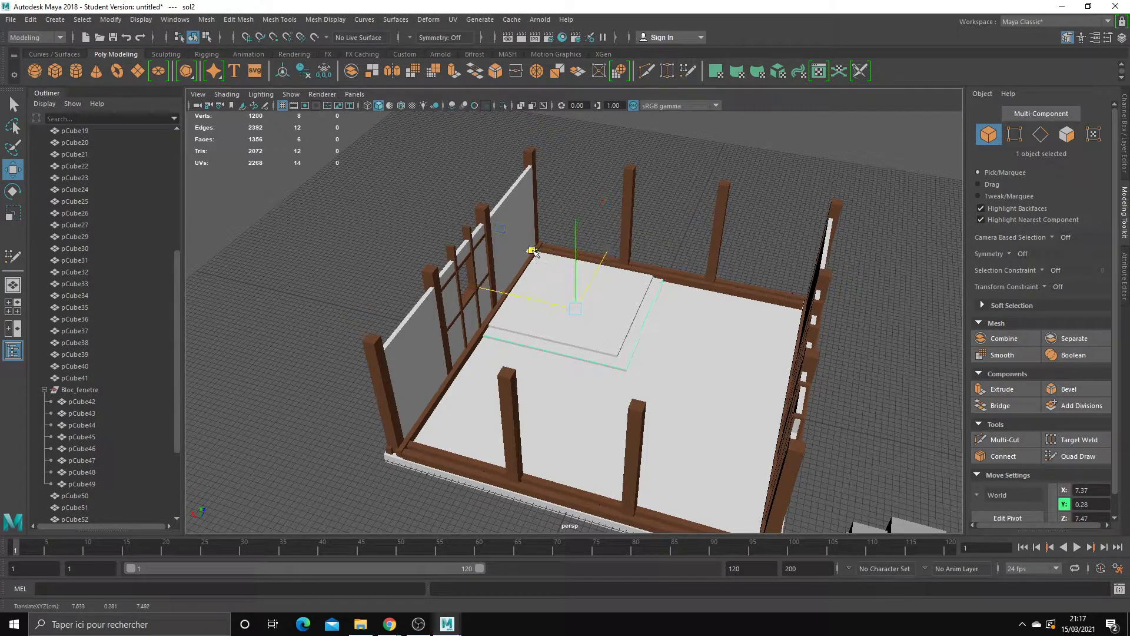
{"action": "mouse_move", "coordinate": [533, 250]}
{"action": "left_mouse_down", "text": "alt"}
{"action": "mouse_move", "coordinate": [606, 282]}
{"action": "mouse_move", "coordinate": [554, 381]}
{"action": "mouse_move", "coordinate": [462, 391]}
{"action": "mouse_move", "coordinate": [492, 346]}
{"action": "mouse_move", "coordinate": [566, 374]}
{"action": "mouse_move", "coordinate": [507, 369]}
{"action": "mouse_move", "coordinate": [547, 365]}
{"action": "mouse_move", "coordinate": [479, 383]}
{"action": "mouse_move", "coordinate": [652, 391]}
{"action": "mouse_move", "coordinate": [814, 256]}
{"action": "mouse_move", "coordinate": [591, 277]}
{"action": "mouse_move", "coordinate": [617, 302]}
{"action": "left_mouse_up", "text": "alt"}
{"action": "left_click", "coordinate": [606, 282]}
{"action": "left_click", "coordinate": [657, 262]}
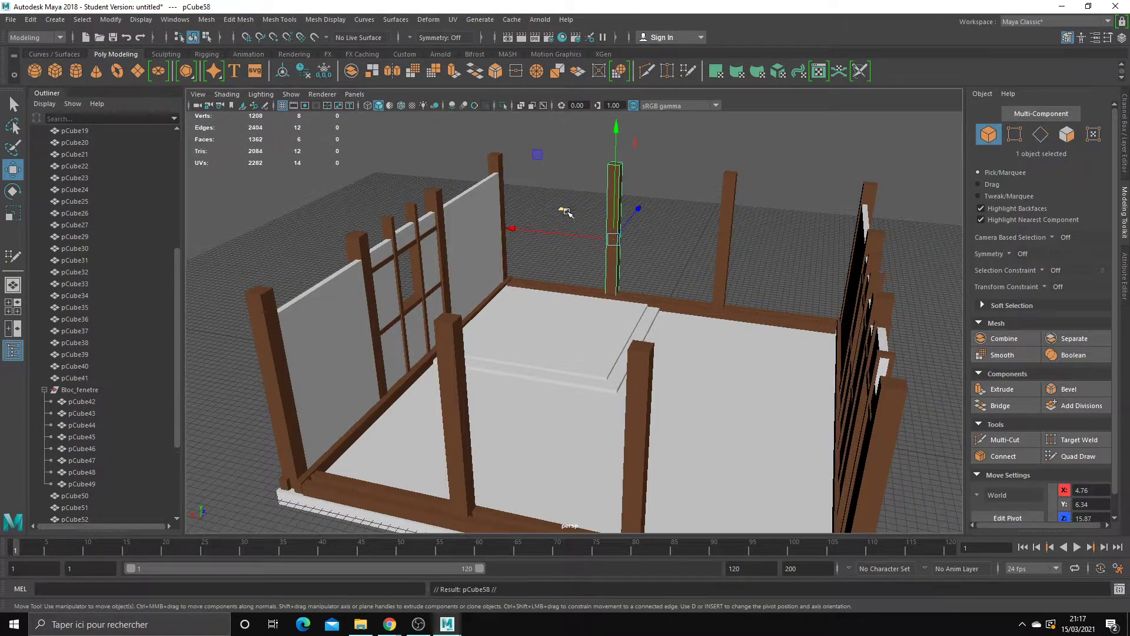
Step: Delete the stray copied post and orbit out to a room overview
{"action": "left_click_drag", "start_coordinate": [612, 258], "coordinate": [565, 265], "text": "shift"}
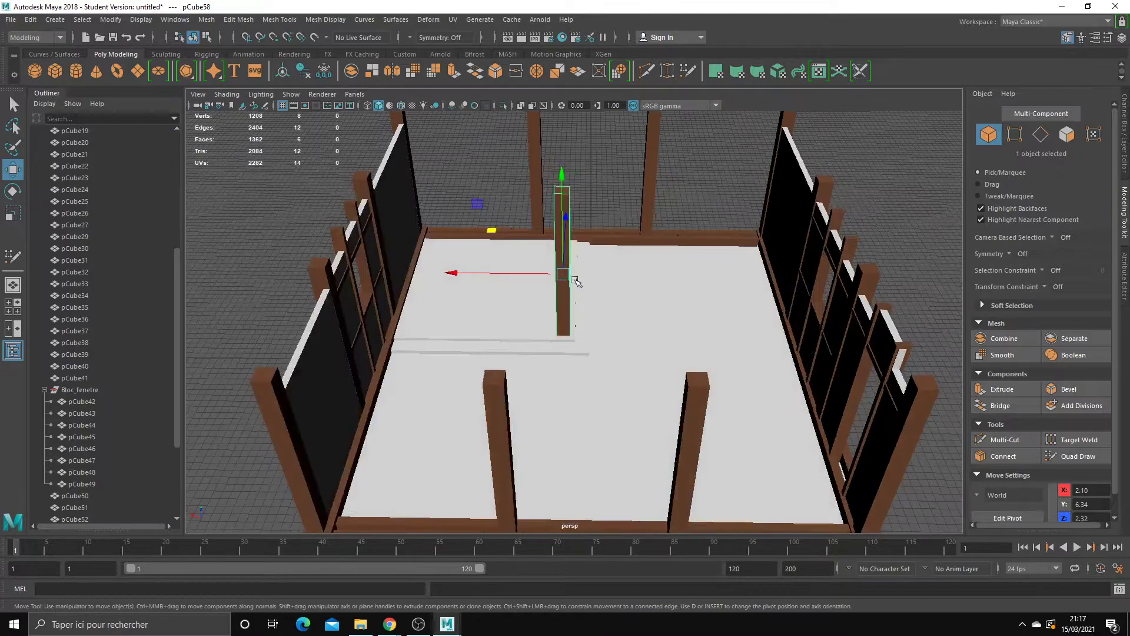
{"action": "key", "text": "Delete"}
{"action": "mouse_move", "coordinate": [617, 294]}
{"action": "left_mouse_down", "text": "alt"}
{"action": "mouse_move", "coordinate": [542, 361]}
{"action": "mouse_move", "coordinate": [609, 335]}
{"action": "mouse_move", "coordinate": [502, 288]}
{"action": "mouse_move", "coordinate": [634, 295]}
{"action": "mouse_move", "coordinate": [518, 306]}
{"action": "left_mouse_up", "text": "alt"}
Step: Move the shelf unit inside against the left wall and give it the Wood material
{"action": "left_click", "coordinate": [353, 254]}
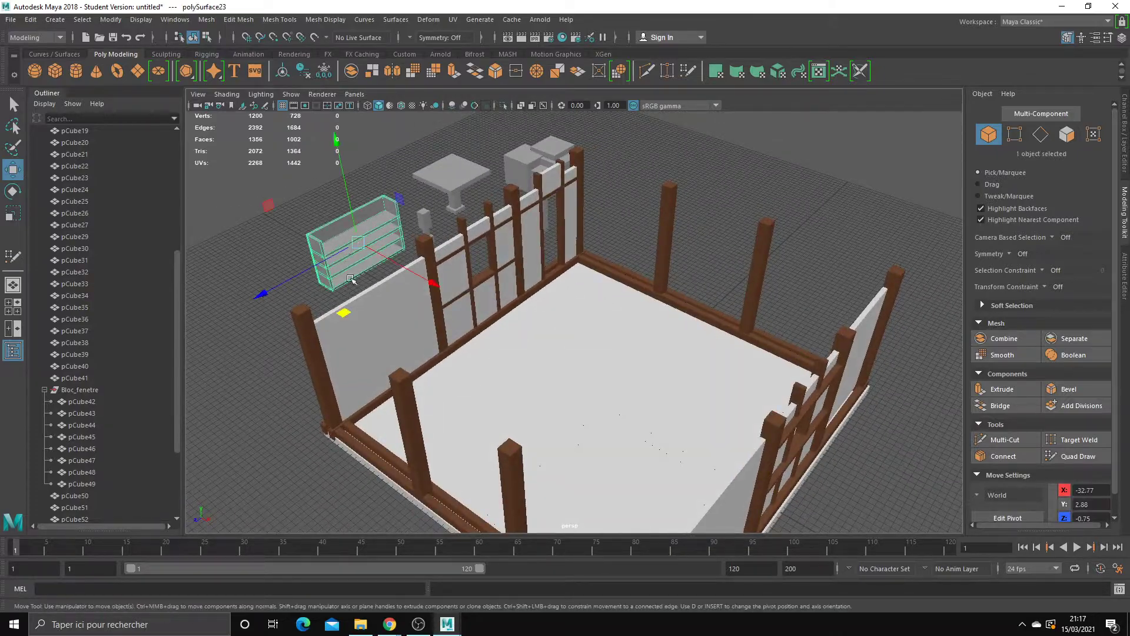
{"action": "mouse_move", "coordinate": [353, 253]}
{"action": "left_mouse_down"}
{"action": "mouse_move", "coordinate": [450, 409]}
{"action": "mouse_move", "coordinate": [397, 438]}
{"action": "mouse_move", "coordinate": [405, 446]}
{"action": "left_mouse_up"}
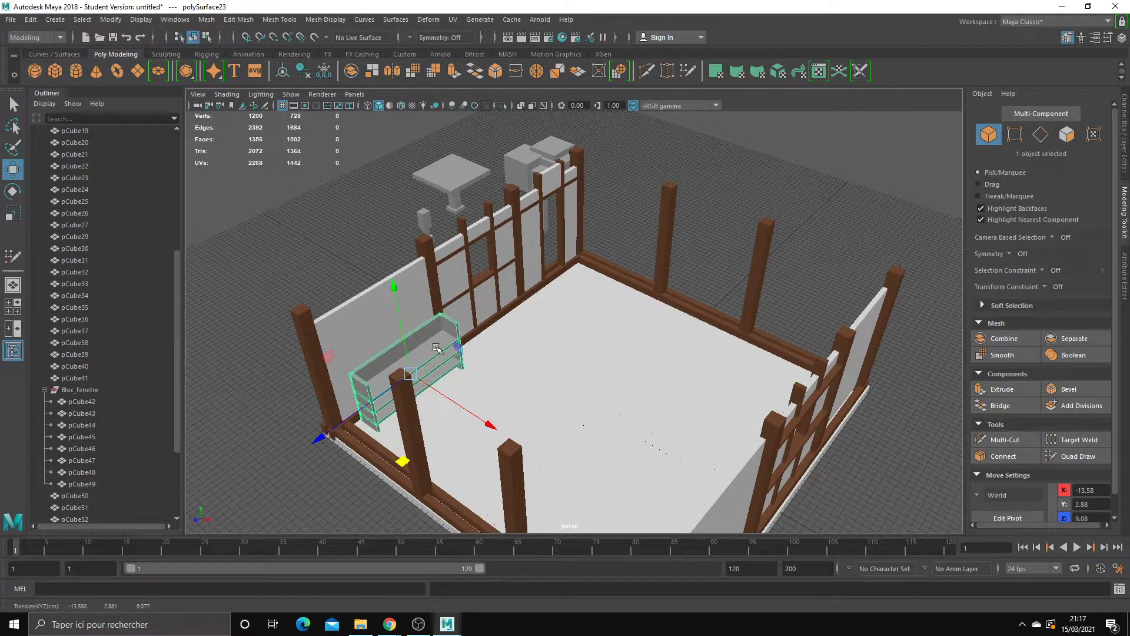
{"action": "right_click_drag", "start_coordinate": [440, 284], "coordinate": [477, 616]}
{"action": "left_click", "coordinate": [520, 599]}
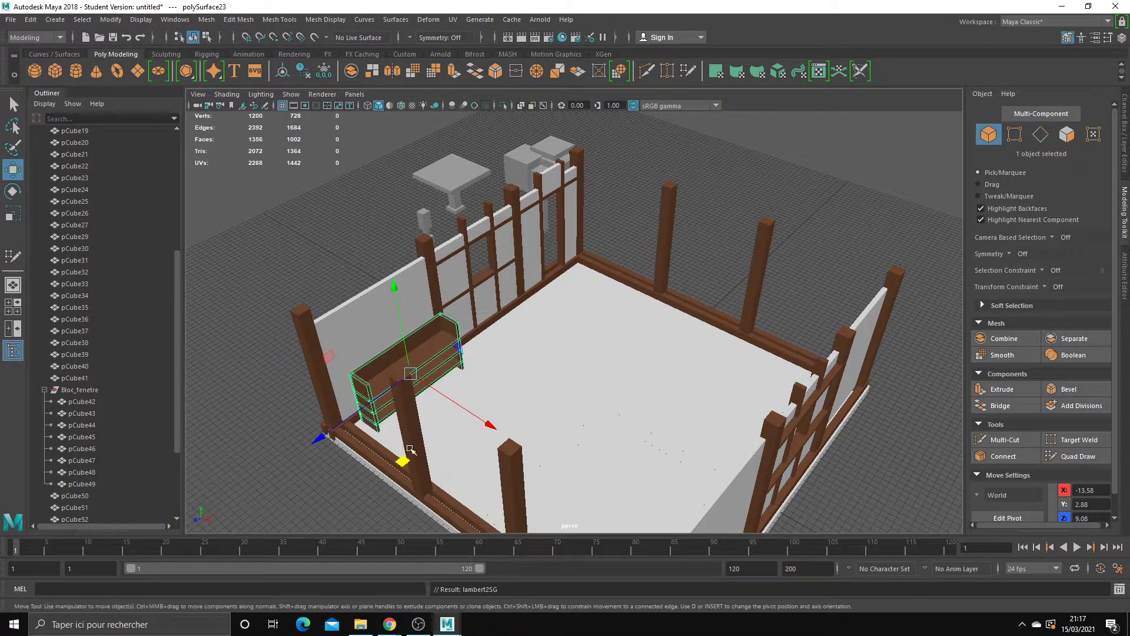
{"action": "mouse_move", "coordinate": [399, 465]}
{"action": "left_mouse_down", "text": "alt"}
{"action": "mouse_move", "coordinate": [357, 413]}
{"action": "mouse_move", "coordinate": [684, 361]}
{"action": "mouse_move", "coordinate": [737, 442]}
{"action": "mouse_move", "coordinate": [647, 395]}
{"action": "mouse_move", "coordinate": [550, 377]}
{"action": "mouse_move", "coordinate": [638, 440]}
{"action": "mouse_move", "coordinate": [549, 377]}
{"action": "left_mouse_up", "text": "alt"}
{"action": "left_click", "coordinate": [737, 441]}
{"action": "left_click", "coordinate": [442, 321]}
{"action": "left_click_drag", "start_coordinate": [443, 321], "coordinate": [377, 265], "text": "alt"}
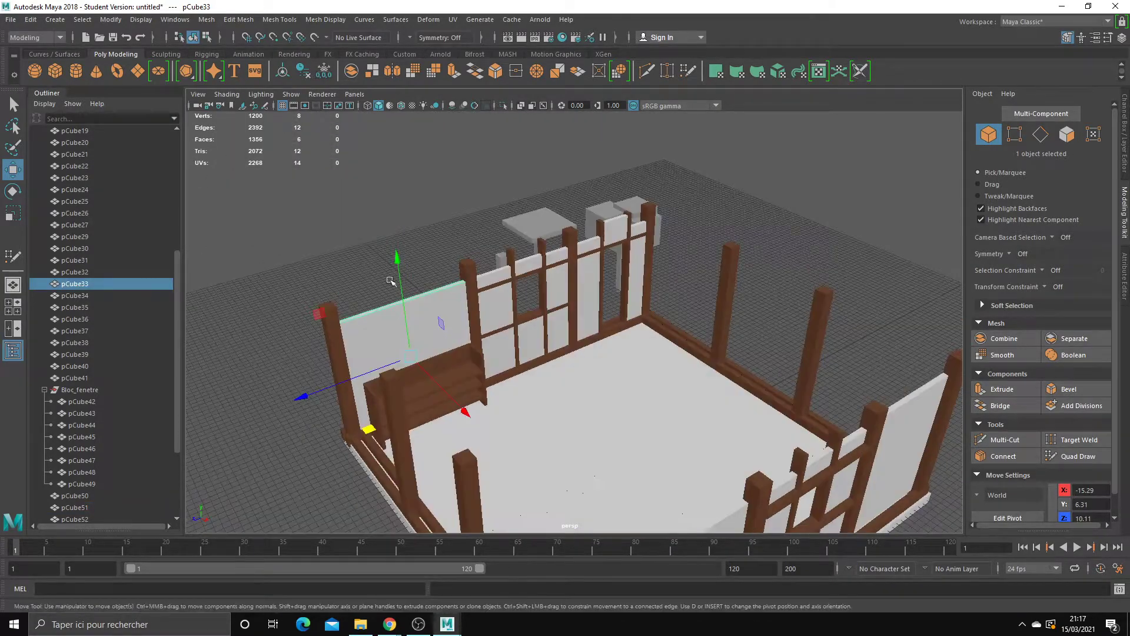
{"action": "left_click_drag", "start_coordinate": [422, 349], "coordinate": [477, 431], "text": "alt"}
{"action": "key", "text": "ctrl+h"}
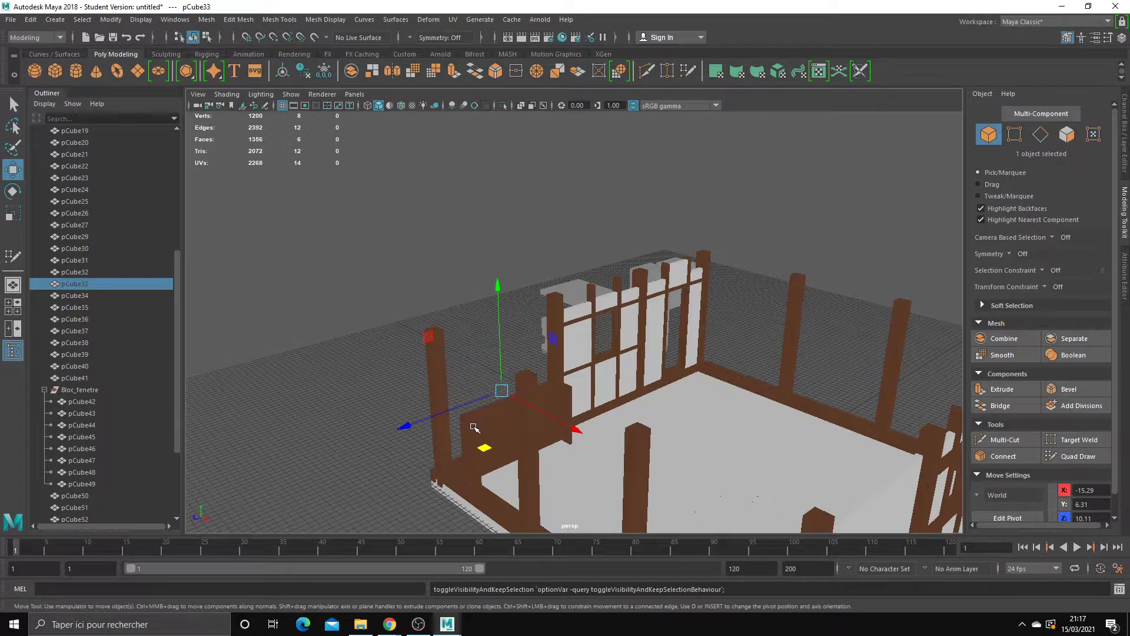
{"action": "key", "text": "ctrl+h"}
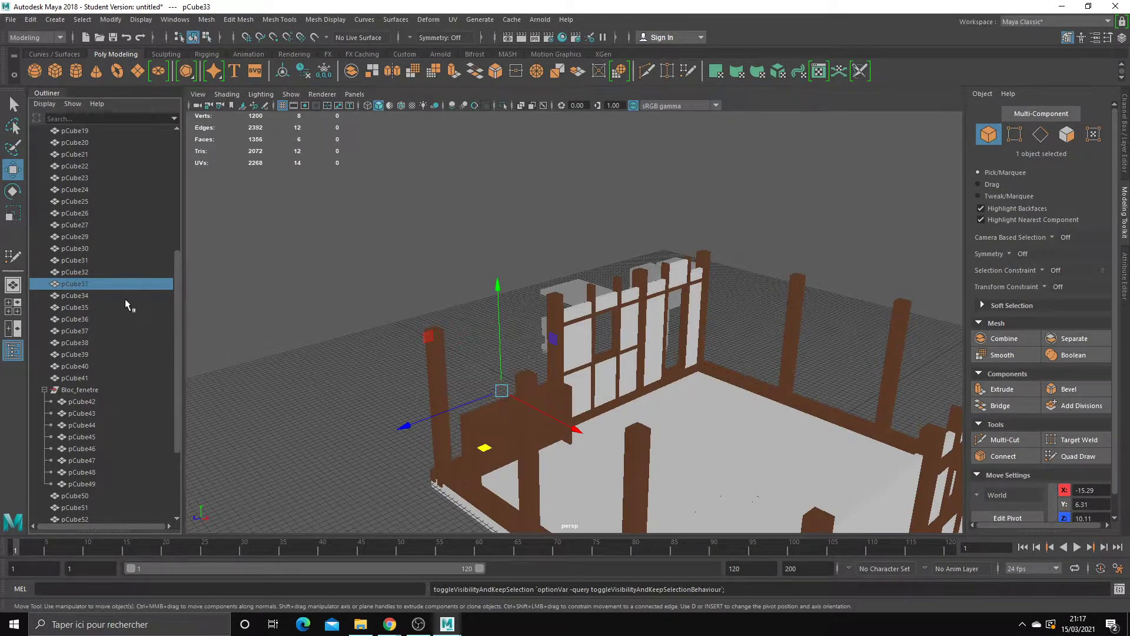
{"action": "left_click", "coordinate": [310, 328]}
{"action": "left_click", "coordinate": [91, 284]}
{"action": "key", "text": "ctrl+h"}
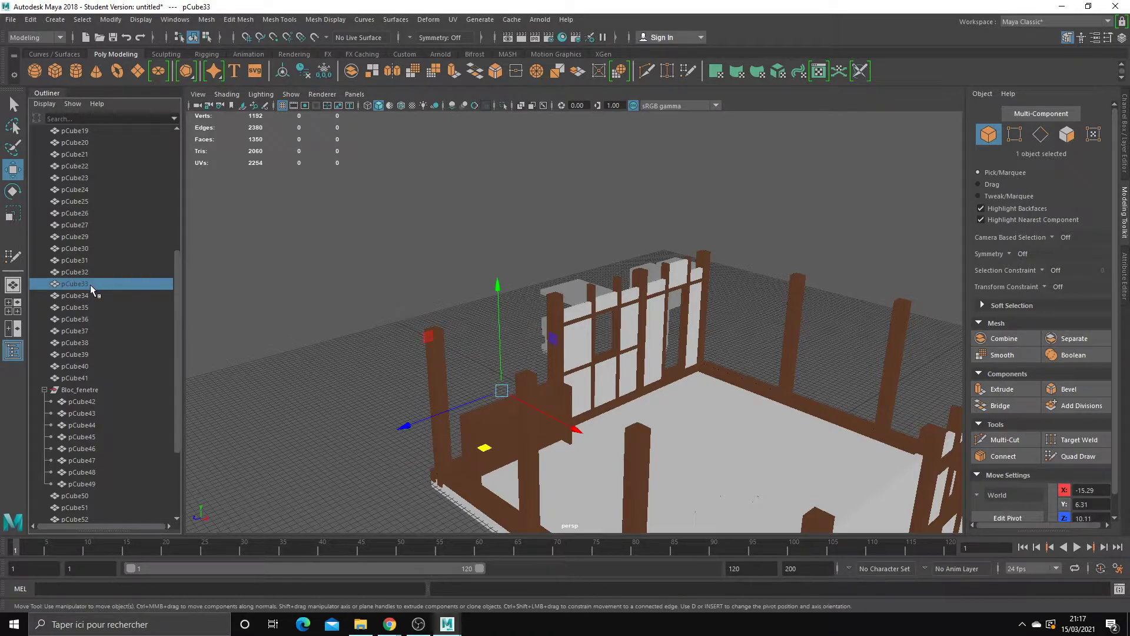
{"action": "key", "text": "ctrl+h"}
{"action": "key", "text": "ctrl+h"}
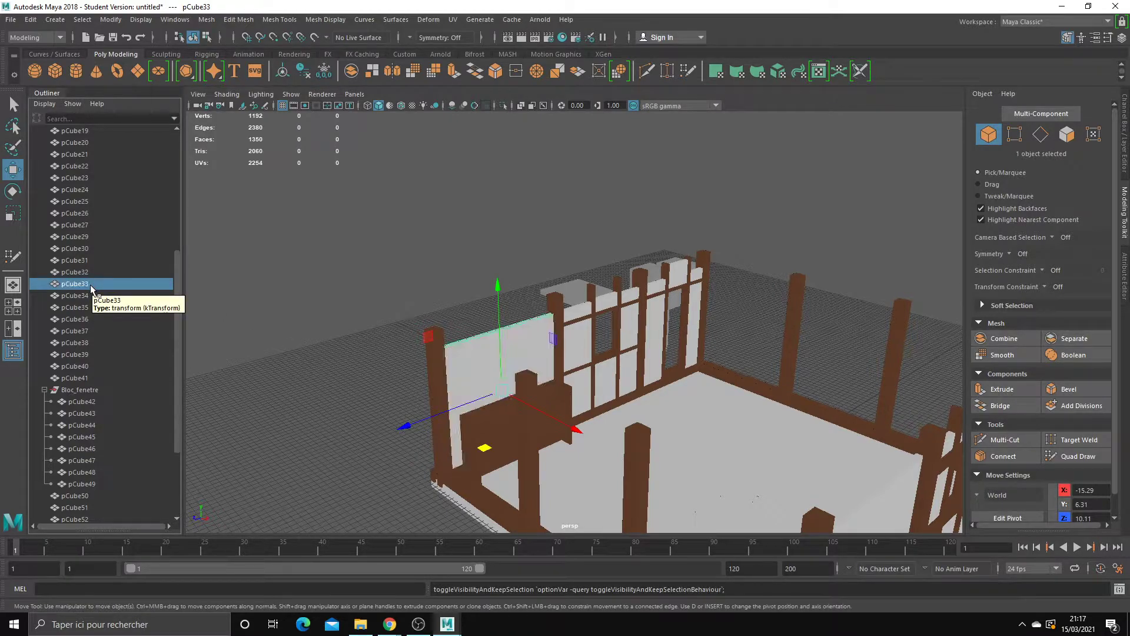
{"action": "key", "text": "ctrl+h"}
{"action": "key", "text": "ctrl+h"}
{"action": "key", "text": "ctrl+h"}
{"action": "key", "text": "ctrl+h"}
{"action": "key", "text": "ctrl+h"}
{"action": "key", "text": "ctrl+h"}
{"action": "mouse_move", "coordinate": [327, 322]}
{"action": "left_mouse_down", "text": "alt"}
{"action": "mouse_move", "coordinate": [373, 318]}
{"action": "mouse_move", "coordinate": [290, 335]}
{"action": "mouse_move", "coordinate": [548, 333]}
{"action": "left_mouse_up", "text": "alt"}
{"action": "left_click", "coordinate": [562, 330]}
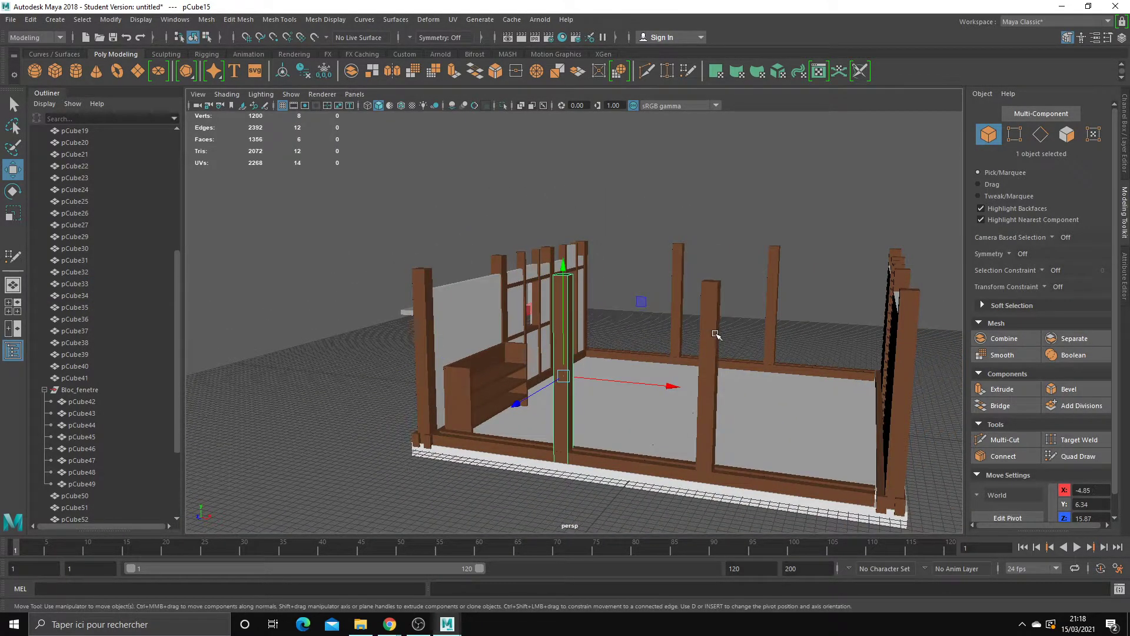
{"action": "left_click", "coordinate": [710, 339], "text": "shift"}
{"action": "key", "text": "ctrl+h"}
{"action": "left_click_drag", "start_coordinate": [544, 389], "coordinate": [456, 405], "text": "alt"}
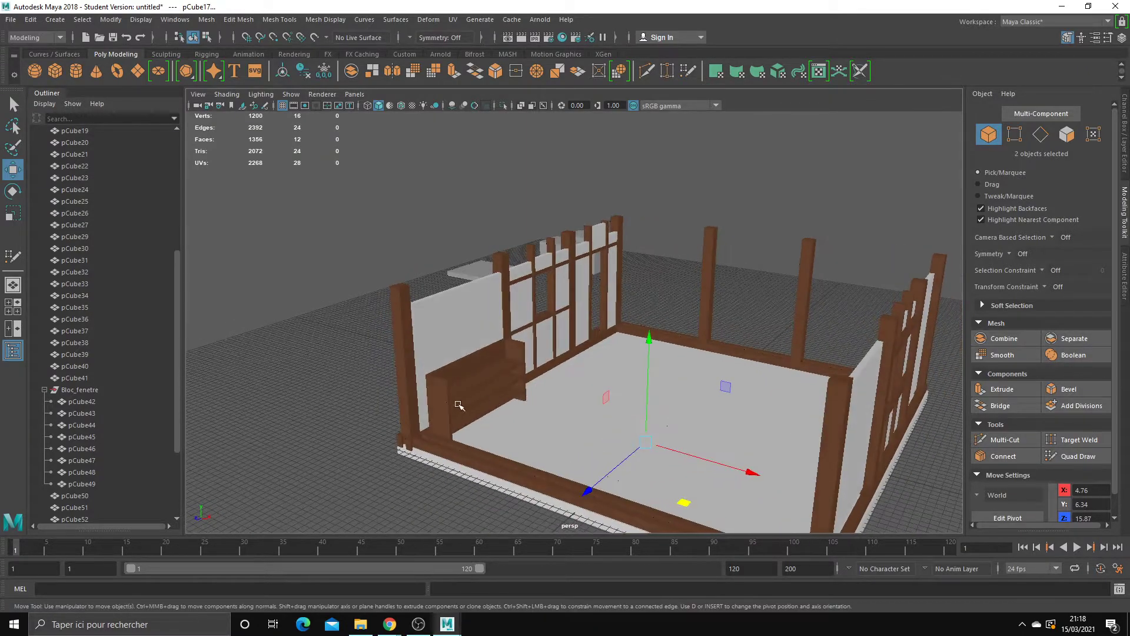
{"action": "key", "text": "ctrl+z"}
{"action": "mouse_move", "coordinate": [339, 385]}
{"action": "left_mouse_down", "text": "alt"}
{"action": "mouse_move", "coordinate": [327, 377]}
{"action": "mouse_move", "coordinate": [314, 393]}
{"action": "mouse_move", "coordinate": [359, 384]}
{"action": "left_mouse_up", "text": "alt"}
{"action": "key", "text": "q"}
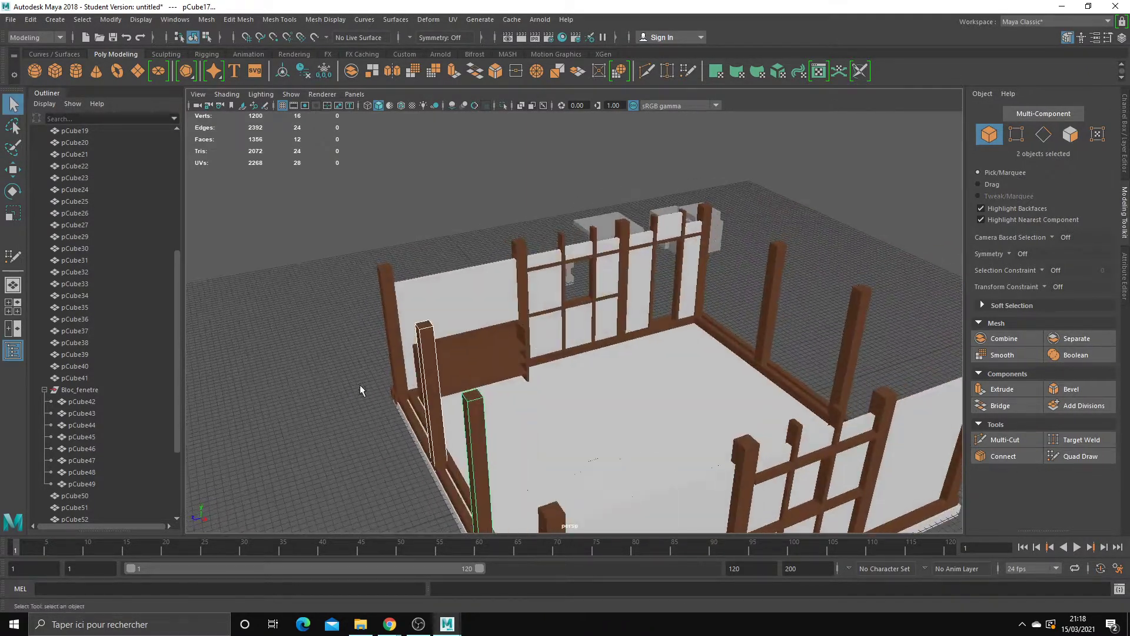
{"action": "left_click", "coordinate": [489, 356]}
{"action": "left_click_drag", "start_coordinate": [489, 356], "coordinate": [460, 236], "text": "alt"}
Step: Assign the Wood material to the tabletop and move it to the room centre
{"action": "left_click", "coordinate": [490, 287]}
{"action": "key", "text": "w"}
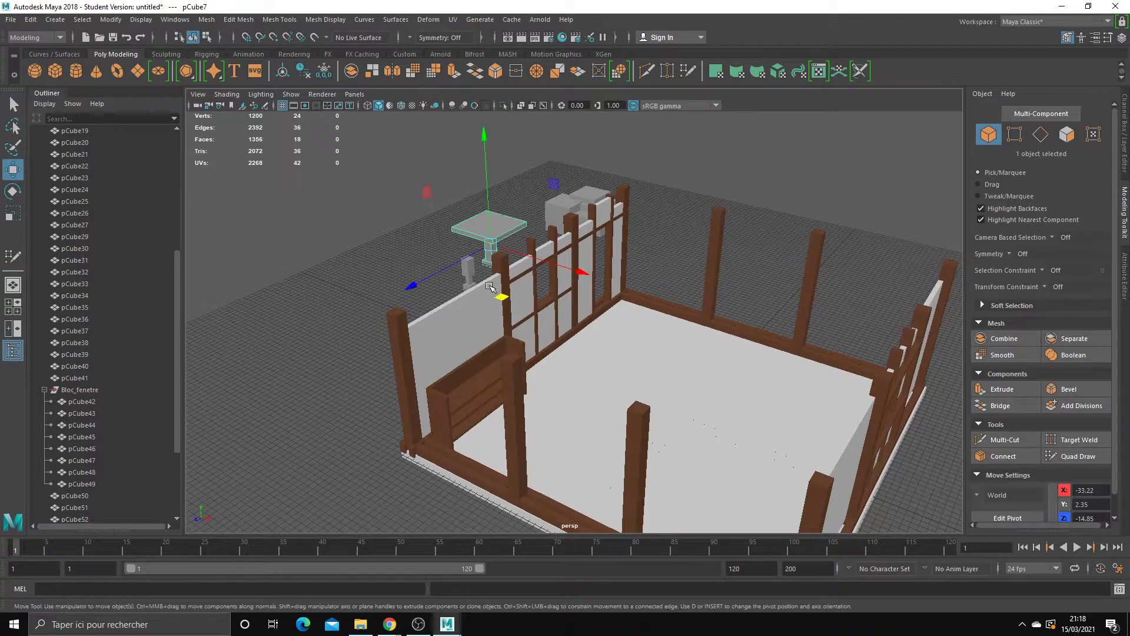
{"action": "right_click", "coordinate": [490, 253]}
{"action": "mouse_move", "coordinate": [487, 561]}
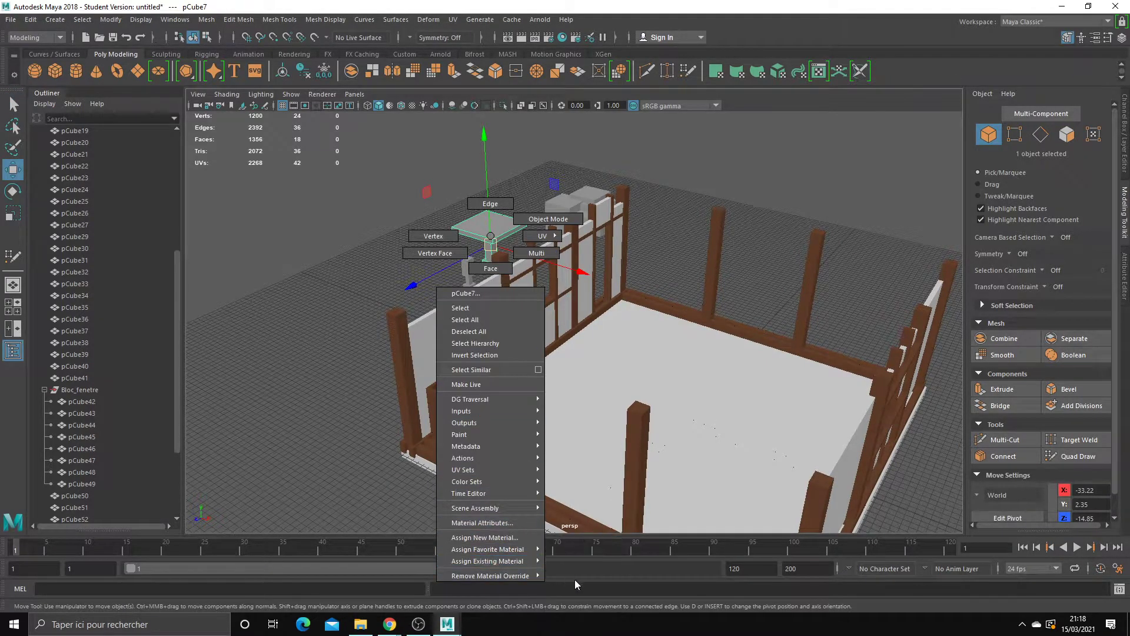
{"action": "left_click", "coordinate": [568, 598]}
{"action": "mouse_move", "coordinate": [490, 236]}
{"action": "left_mouse_down"}
{"action": "mouse_move", "coordinate": [678, 391]}
{"action": "mouse_move", "coordinate": [677, 368]}
{"action": "mouse_move", "coordinate": [588, 295]}
{"action": "left_mouse_up"}
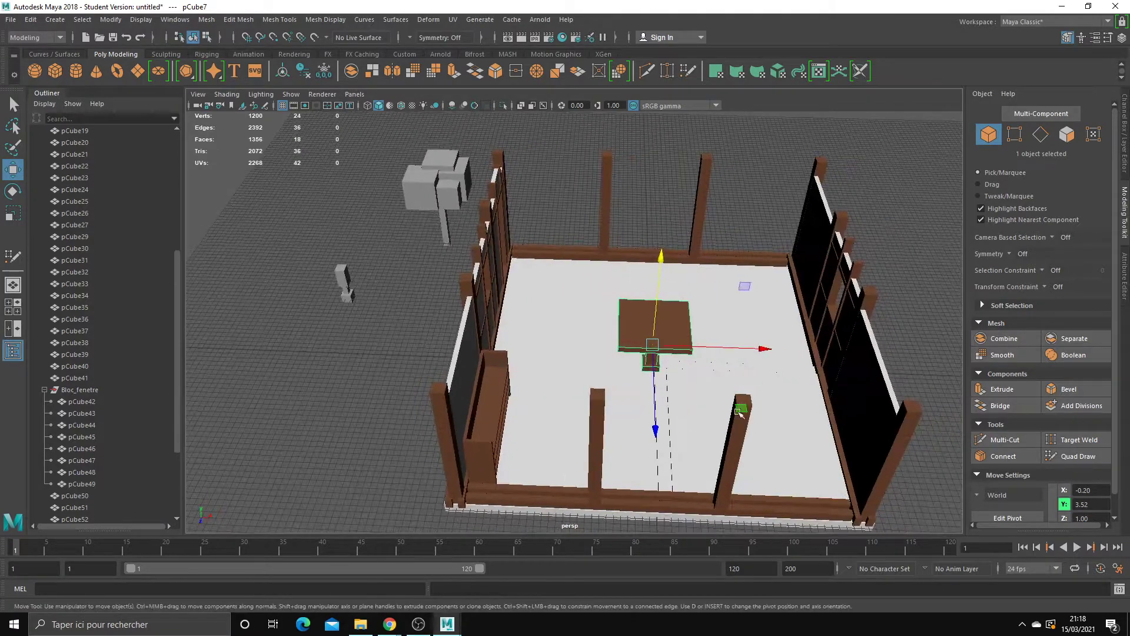
{"action": "mouse_move", "coordinate": [759, 413]}
{"action": "left_mouse_down"}
{"action": "mouse_move", "coordinate": [845, 480]}
{"action": "mouse_move", "coordinate": [886, 399]}
{"action": "mouse_move", "coordinate": [711, 296]}
{"action": "left_mouse_up"}
{"action": "mouse_move", "coordinate": [647, 180]}
{"action": "left_mouse_down"}
{"action": "mouse_move", "coordinate": [682, 288]}
{"action": "mouse_move", "coordinate": [412, 268]}
{"action": "left_mouse_up"}
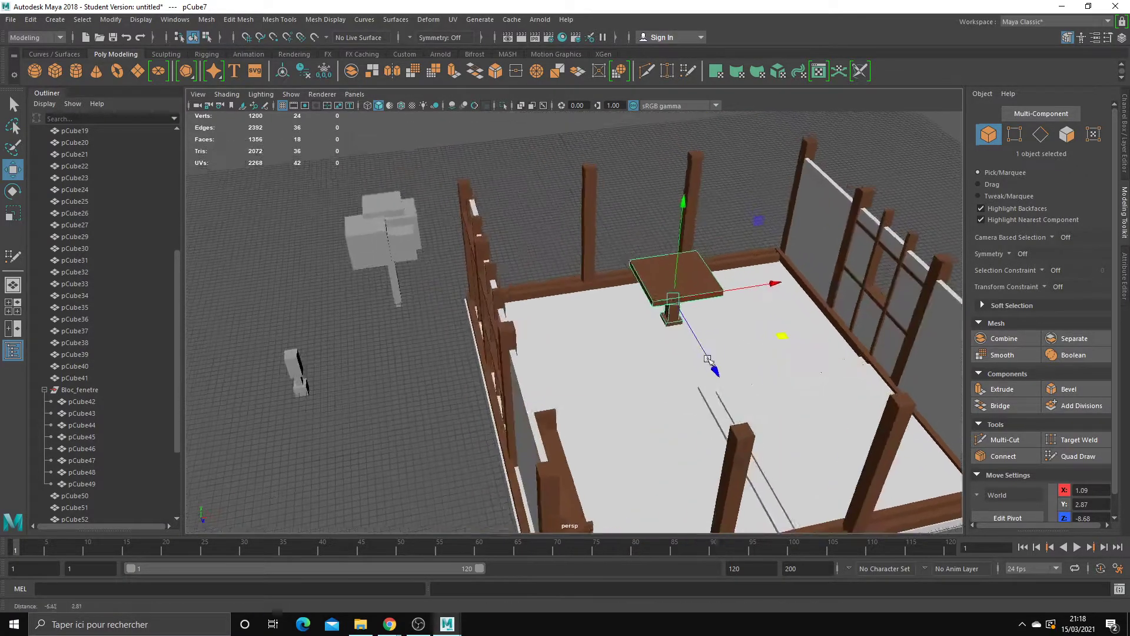
Step: Move the grey tree onto the table, shrink it and lower it onto the tabletop
{"action": "left_click", "coordinate": [418, 261]}
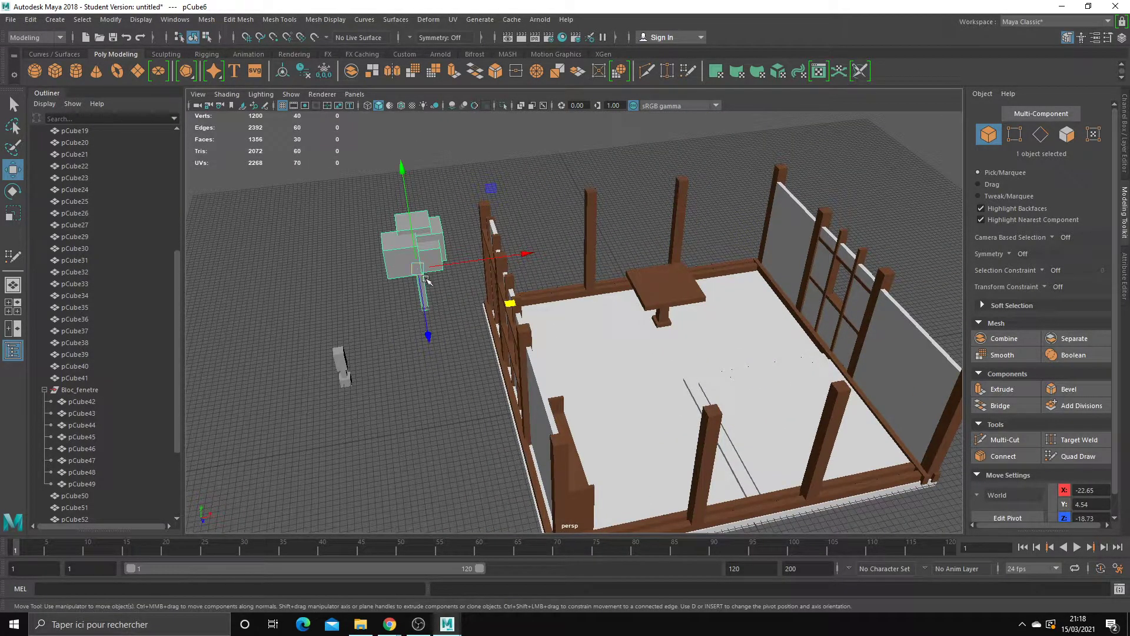
{"action": "left_click_drag", "start_coordinate": [503, 305], "coordinate": [757, 323]}
{"action": "key", "text": "r"}
{"action": "mouse_move", "coordinate": [671, 254]}
{"action": "left_mouse_down"}
{"action": "mouse_move", "coordinate": [674, 203]}
{"action": "mouse_move", "coordinate": [650, 250]}
{"action": "left_mouse_up"}
{"action": "key", "text": "w"}
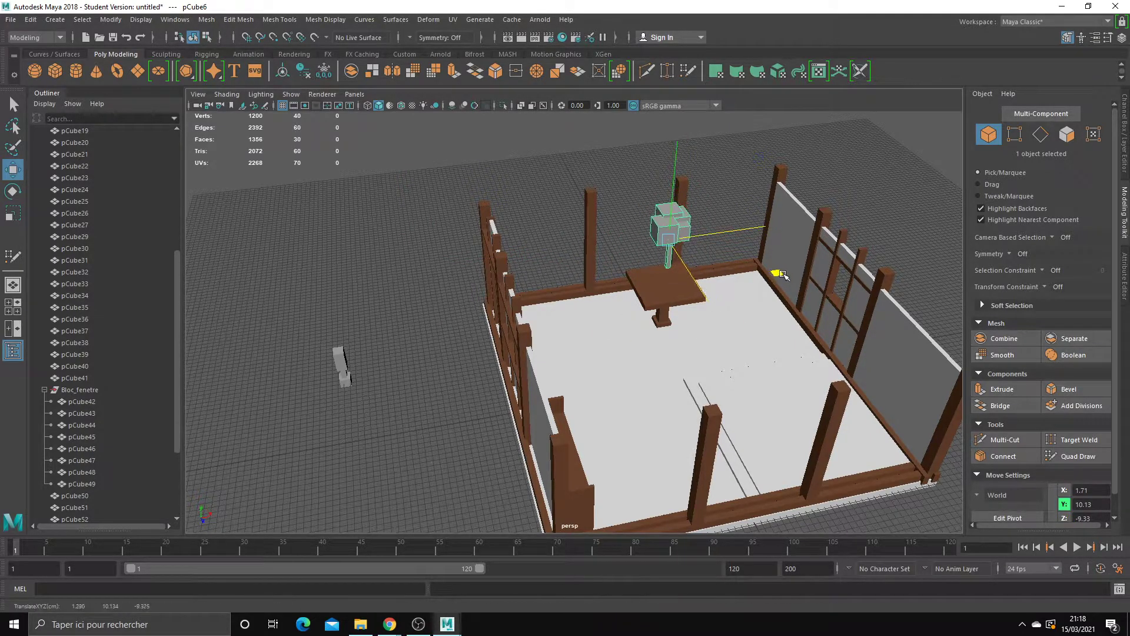
{"action": "mouse_move", "coordinate": [672, 217]}
{"action": "left_mouse_down"}
{"action": "mouse_move", "coordinate": [670, 247]}
{"action": "mouse_move", "coordinate": [471, 253]}
{"action": "mouse_move", "coordinate": [412, 304]}
{"action": "left_mouse_up"}
{"action": "scroll", "coordinate": [410, 255], "scroll_direction": "up", "scroll_amount": 5}
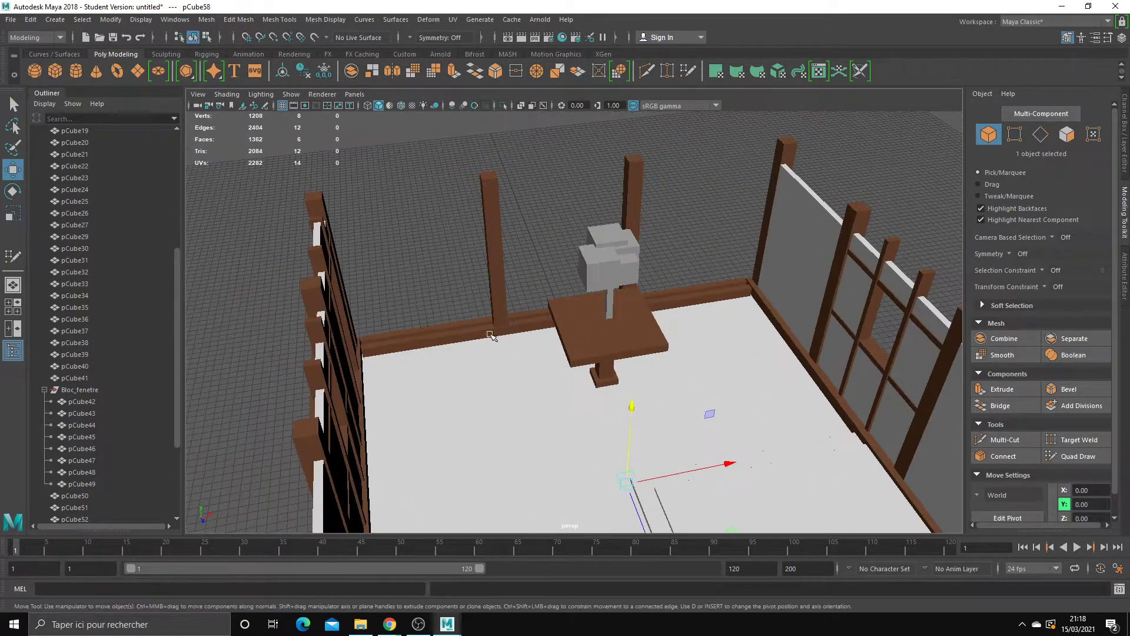
Step: Create a polygon cylinder pot and raise it onto the tabletop beneath the tree
{"action": "left_click", "coordinate": [411, 304]}
{"action": "left_click", "coordinate": [79, 71]}
{"action": "scroll", "coordinate": [698, 475], "scroll_direction": "down", "scroll_amount": 5}
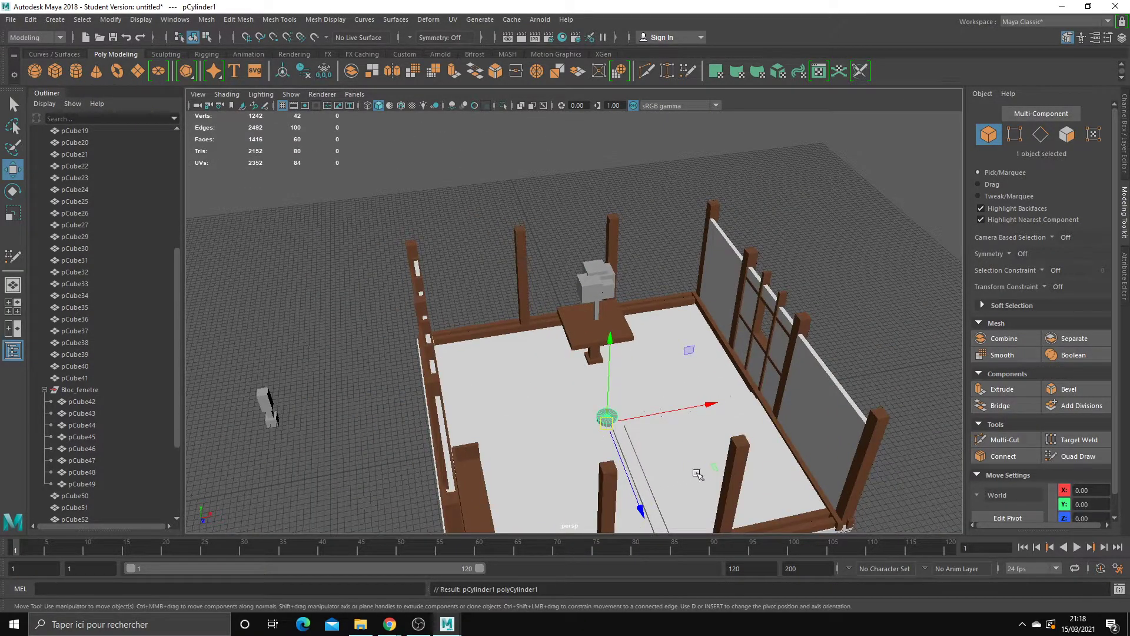
{"action": "left_click_drag", "start_coordinate": [698, 475], "coordinate": [690, 382]}
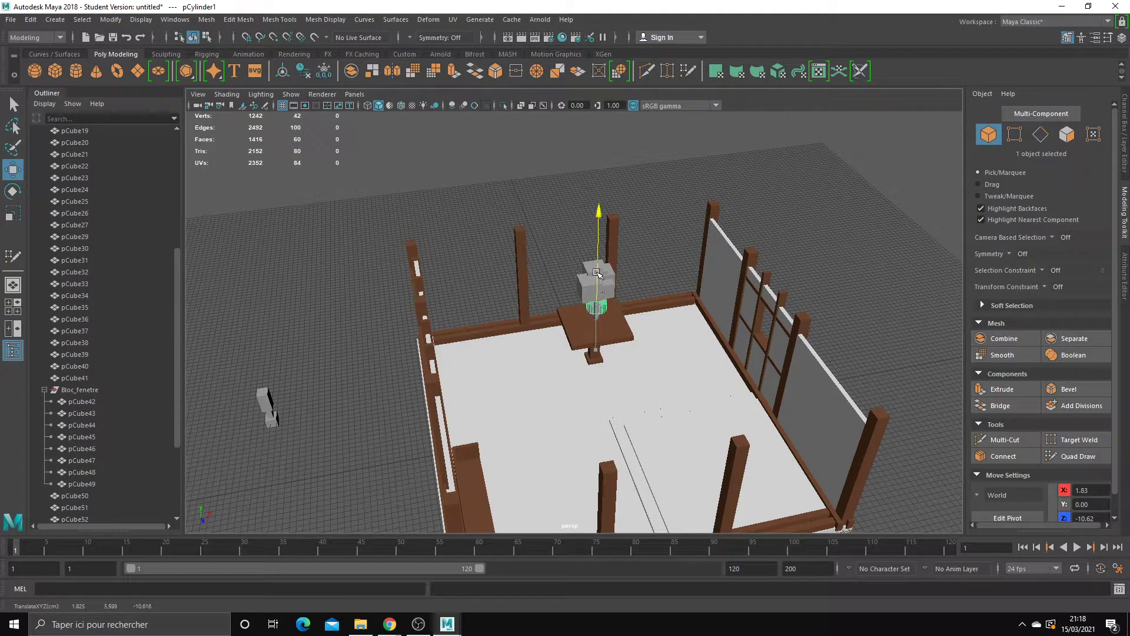
{"action": "left_click_drag", "start_coordinate": [597, 272], "coordinate": [597, 247]}
{"action": "scroll", "coordinate": [597, 248], "scroll_direction": "up", "scroll_amount": 4}
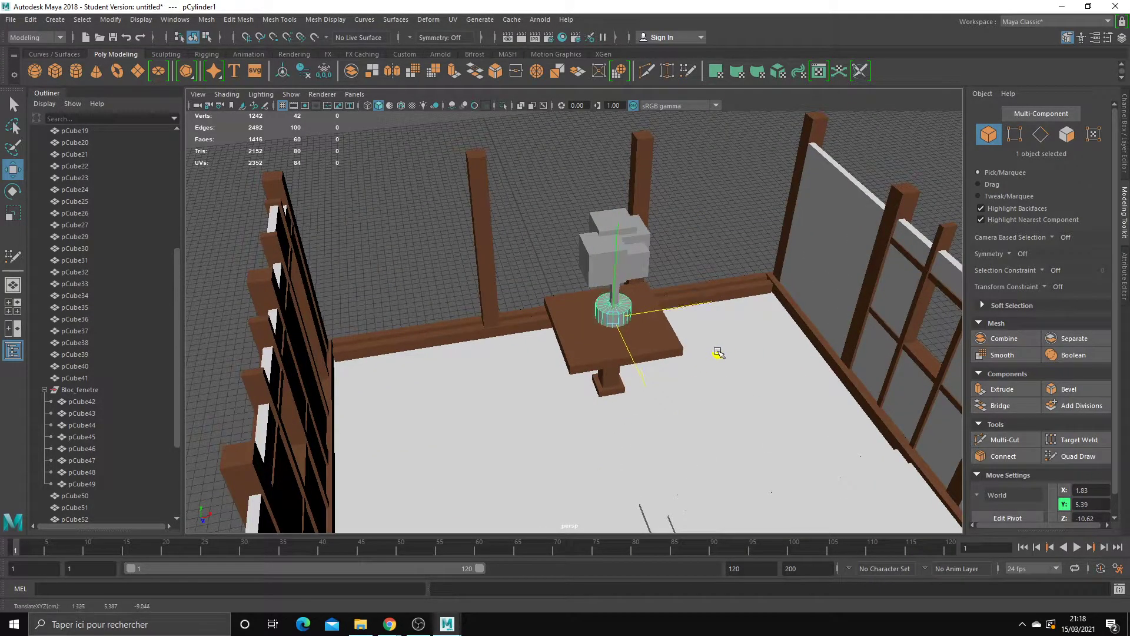
{"action": "left_click_drag", "start_coordinate": [718, 353], "coordinate": [758, 430], "text": "alt"}
{"action": "left_click_drag", "start_coordinate": [682, 341], "coordinate": [651, 285]}
Step: Give the tree the green Vert material and inspect the table and plant
{"action": "key", "text": "q"}
{"action": "left_click", "coordinate": [651, 285]}
{"action": "right_click", "coordinate": [651, 285]}
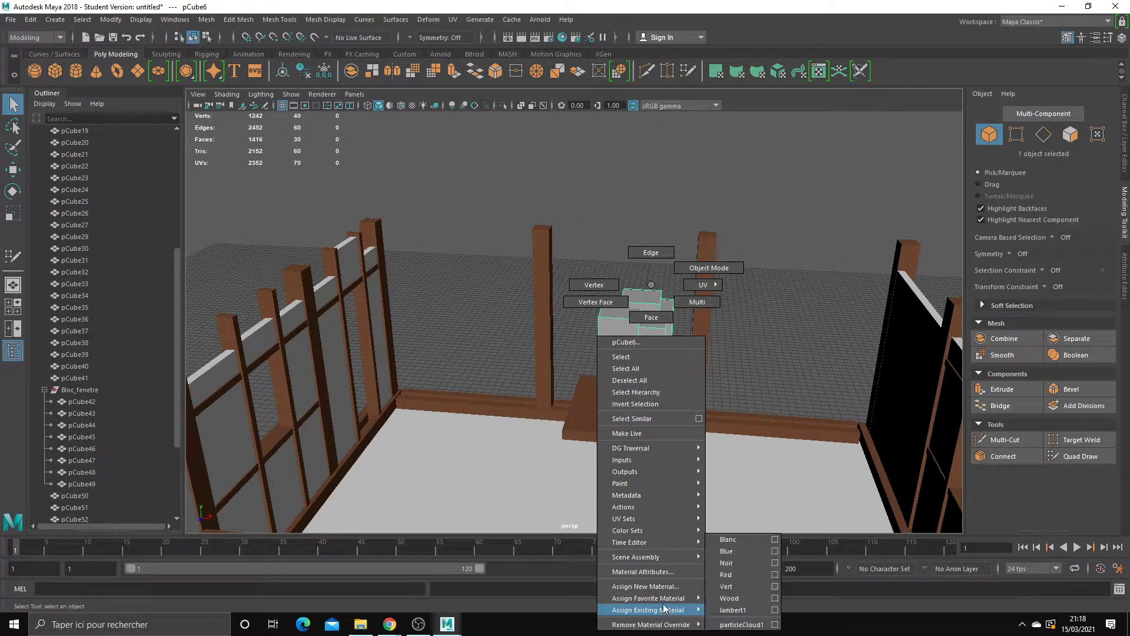
{"action": "left_click", "coordinate": [733, 583]}
{"action": "mouse_move", "coordinate": [683, 500]}
{"action": "left_mouse_down", "text": "alt"}
{"action": "mouse_move", "coordinate": [659, 415]}
{"action": "mouse_move", "coordinate": [676, 429]}
{"action": "mouse_move", "coordinate": [652, 468]}
{"action": "left_mouse_up", "text": "alt"}
{"action": "left_click", "coordinate": [598, 439]}
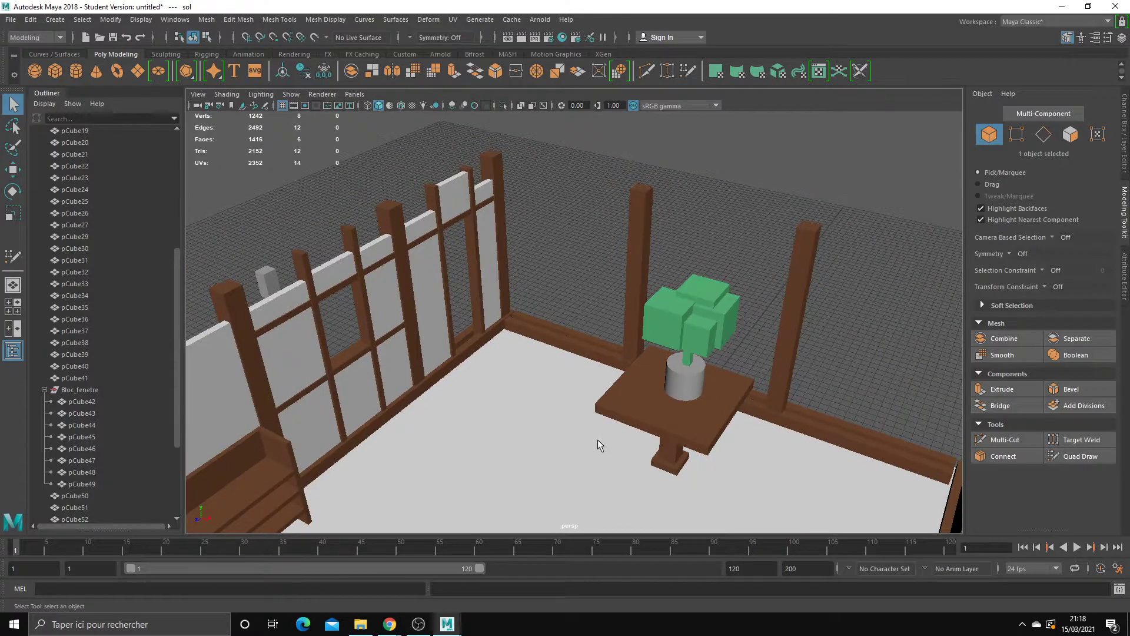
{"action": "left_click_drag", "start_coordinate": [598, 439], "coordinate": [689, 440], "text": "alt"}
{"action": "middle_click_drag", "start_coordinate": [689, 439], "coordinate": [740, 423], "text": "alt"}
{"action": "left_click_drag", "start_coordinate": [740, 424], "coordinate": [680, 415], "text": "alt"}
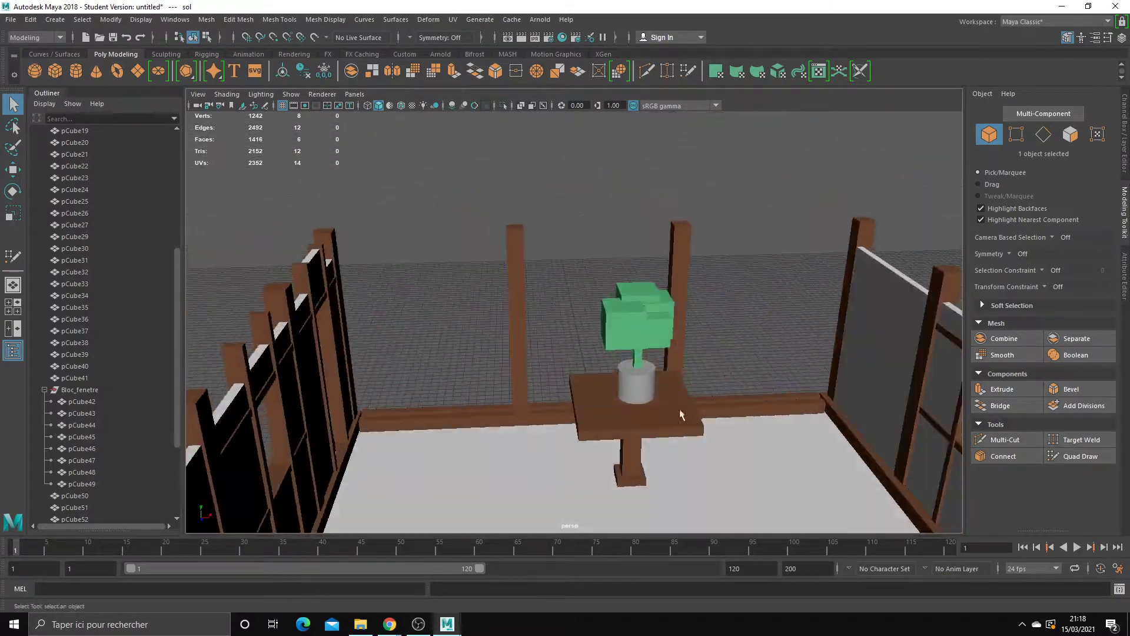
{"action": "left_click", "coordinate": [659, 331]}
{"action": "left_click_drag", "start_coordinate": [658, 330], "coordinate": [635, 316], "text": "alt"}
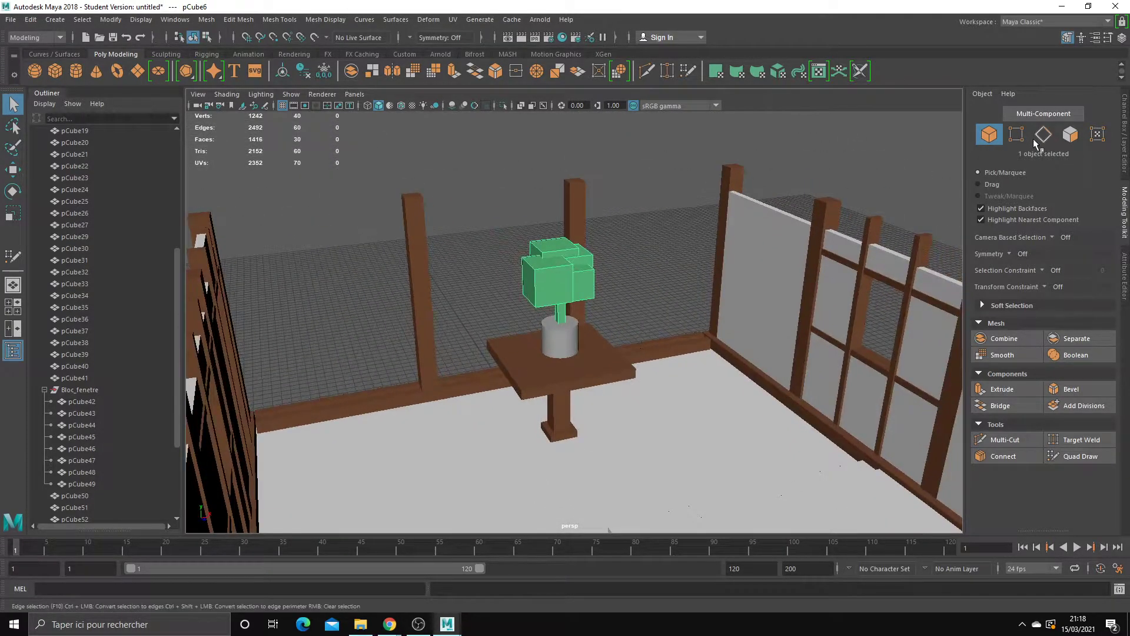
Step: Select all the tree stem's faces in face mode, undoing an accidental move
{"action": "left_click", "coordinate": [1071, 137]}
{"action": "left_click_drag", "start_coordinate": [485, 259], "coordinate": [475, 265], "text": "alt"}
{"action": "scroll", "coordinate": [538, 337], "scroll_direction": "up", "scroll_amount": 3}
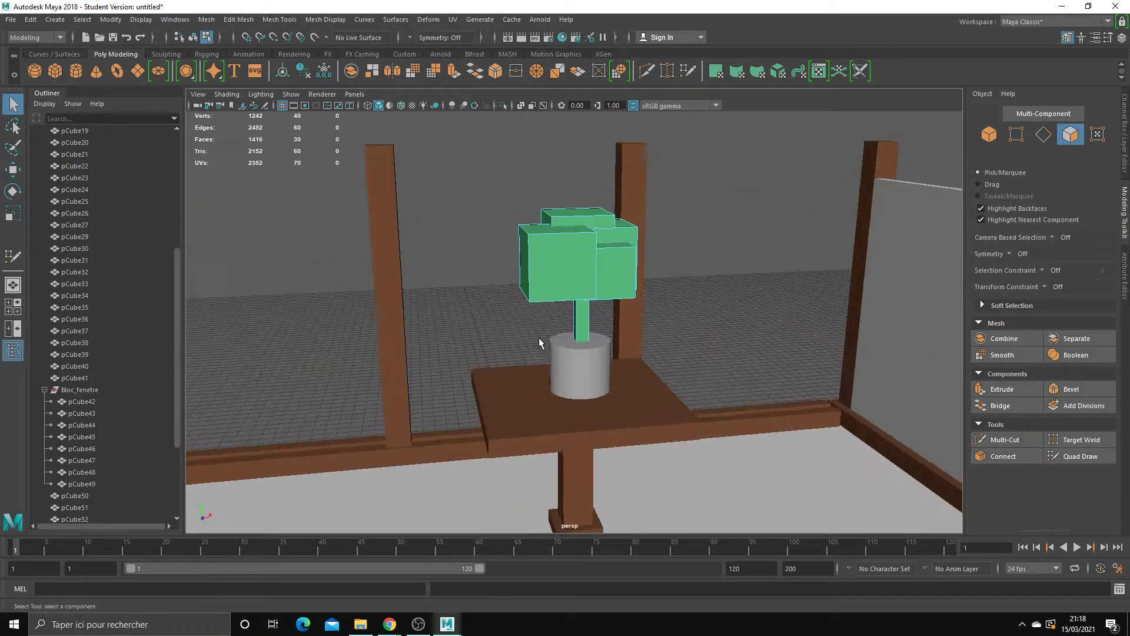
{"action": "scroll", "coordinate": [539, 341], "scroll_direction": "up", "scroll_amount": 2}
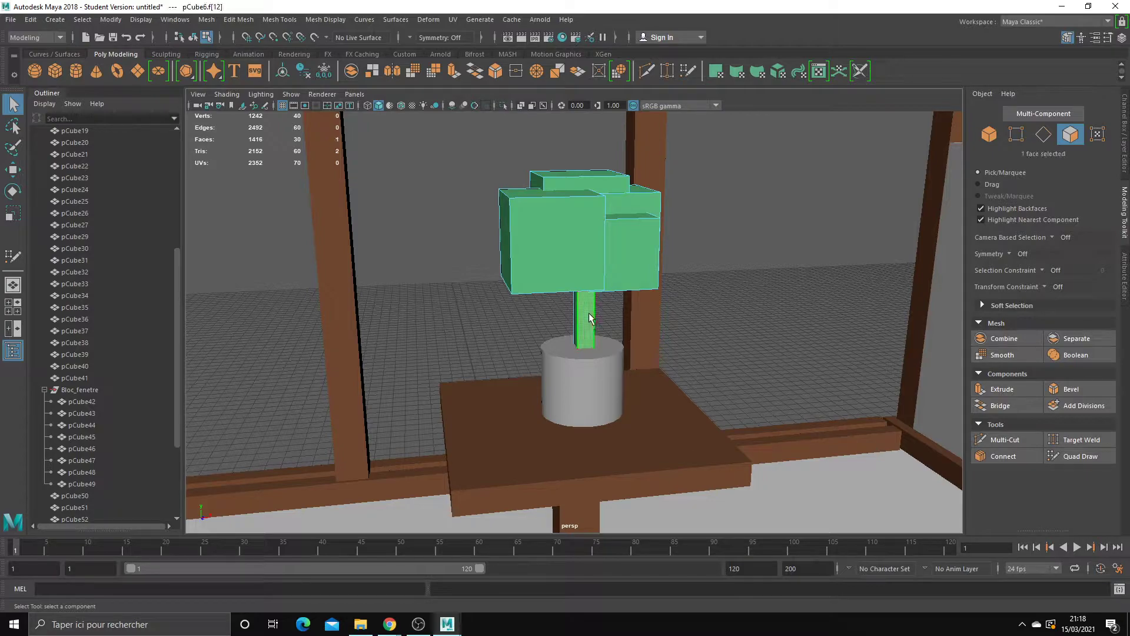
{"action": "left_click", "coordinate": [698, 326]}
{"action": "left_click", "coordinate": [588, 320]}
{"action": "double_click", "coordinate": [581, 314]}
{"action": "mouse_move", "coordinate": [581, 315]}
{"action": "left_mouse_down", "text": "alt"}
{"action": "mouse_move", "coordinate": [600, 330]}
{"action": "mouse_move", "coordinate": [446, 240]}
{"action": "mouse_move", "coordinate": [548, 381]}
{"action": "left_mouse_up", "text": "alt"}
{"action": "key", "text": "w"}
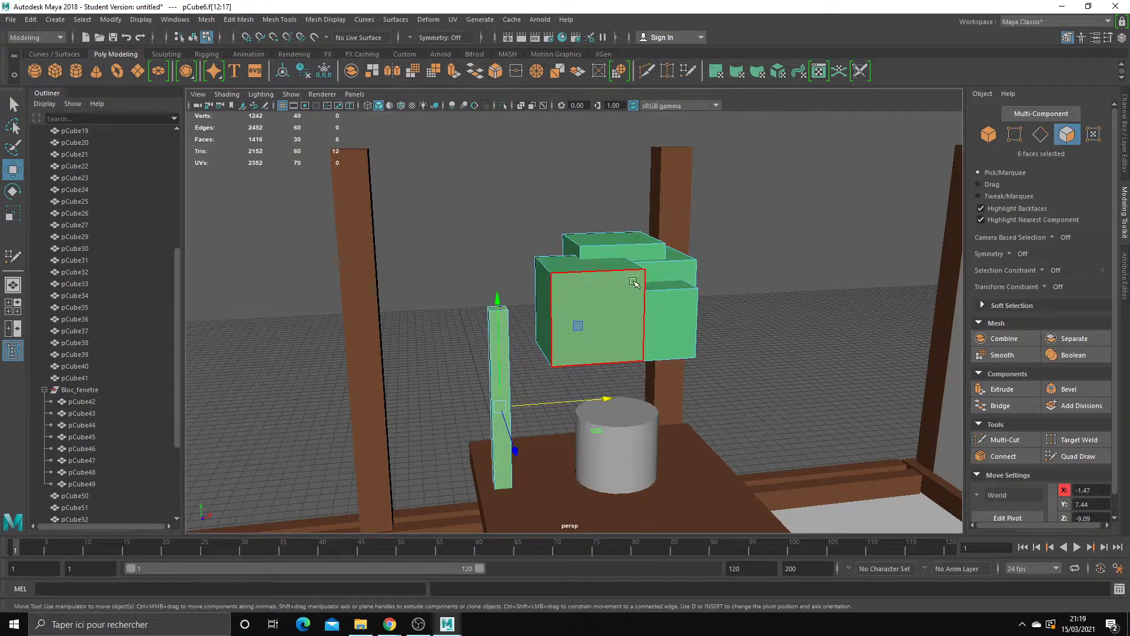
{"action": "key", "text": "ctrl+z"}
Step: Reselect the stem faces and assign them the brown Wood material
{"action": "left_click", "coordinate": [677, 318]}
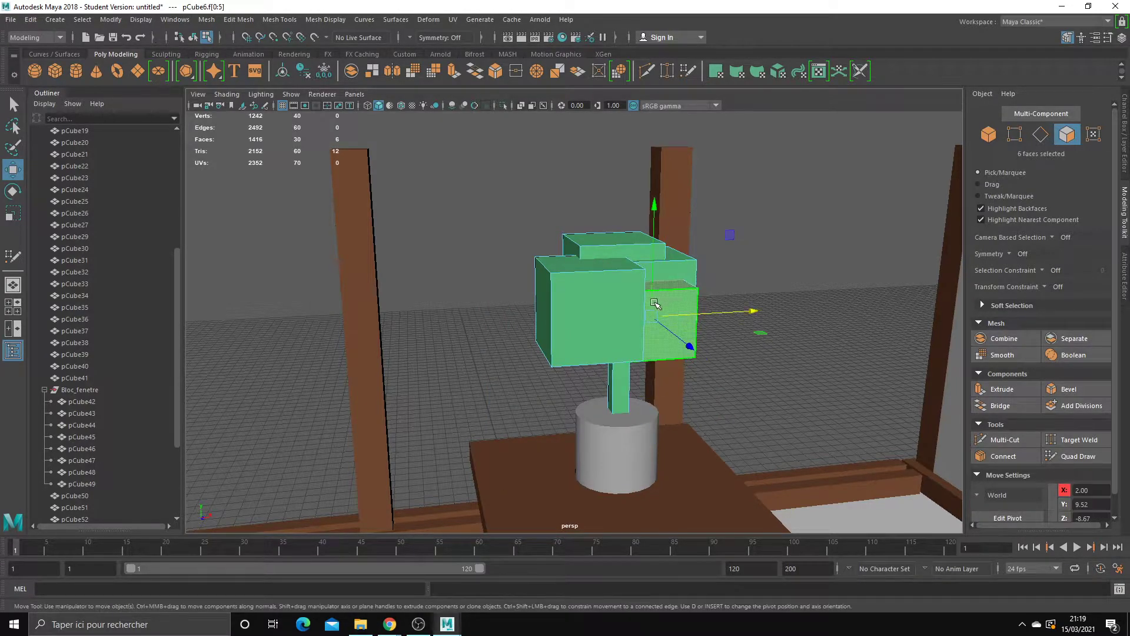
{"action": "left_click", "coordinate": [633, 250]}
{"action": "left_click", "coordinate": [662, 304]}
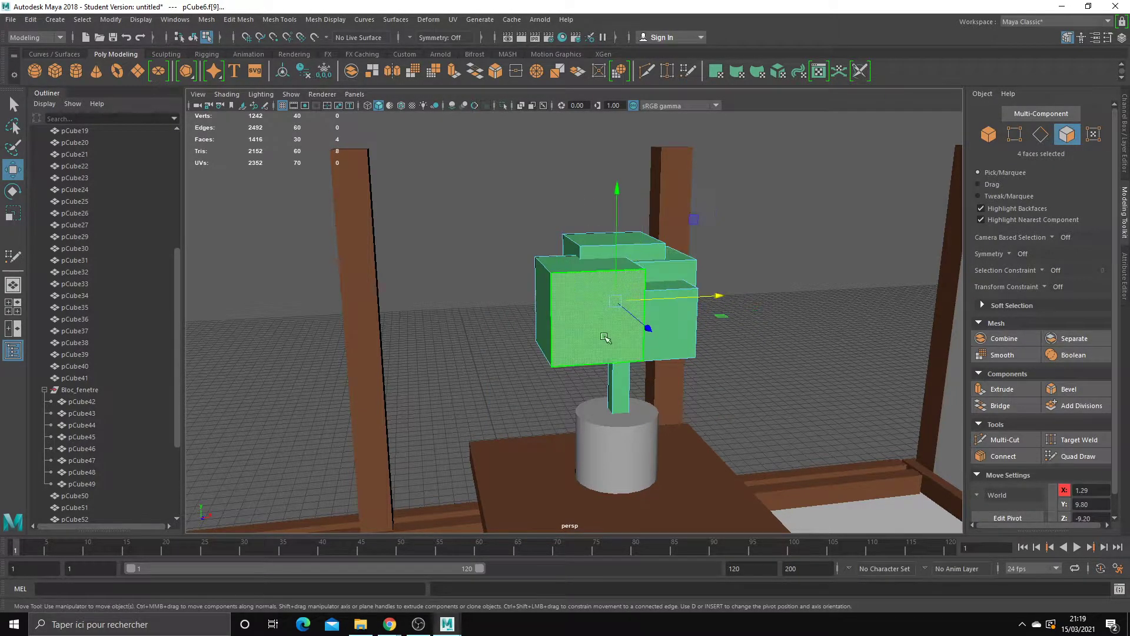
{"action": "left_click", "coordinate": [614, 387]}
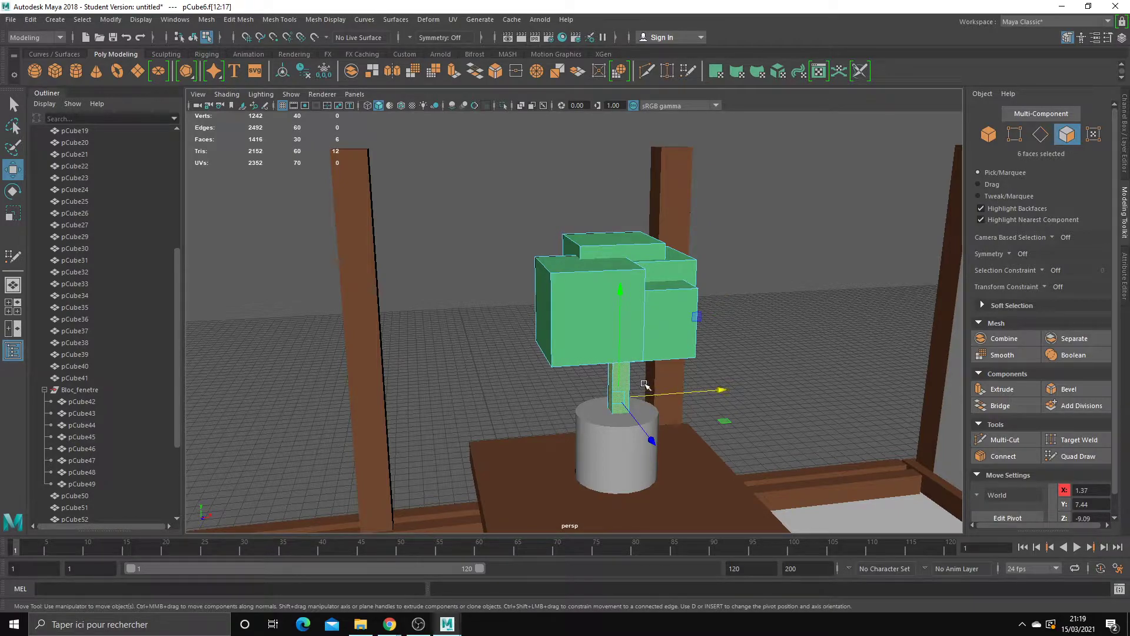
{"action": "right_click_drag", "start_coordinate": [614, 285], "coordinate": [666, 610]}
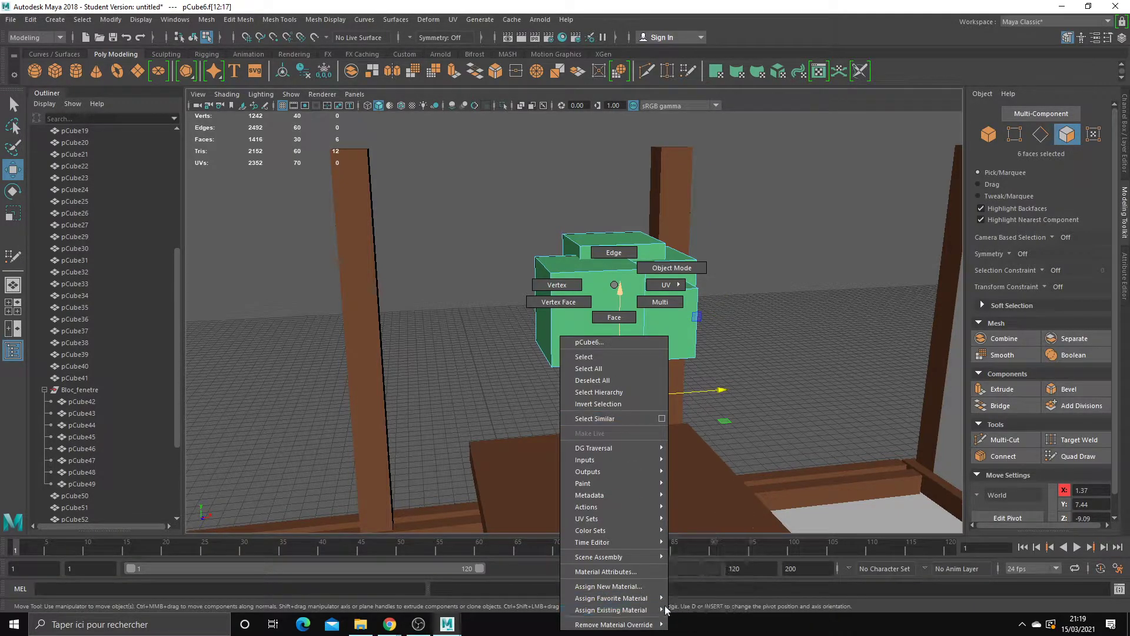
{"action": "key", "text": "Escape"}
{"action": "key", "text": "q"}
Step: Lower the pot pCylinder1 slightly so it sits snugly on the tabletop
{"action": "right_click_drag", "start_coordinate": [598, 285], "coordinate": [600, 393]}
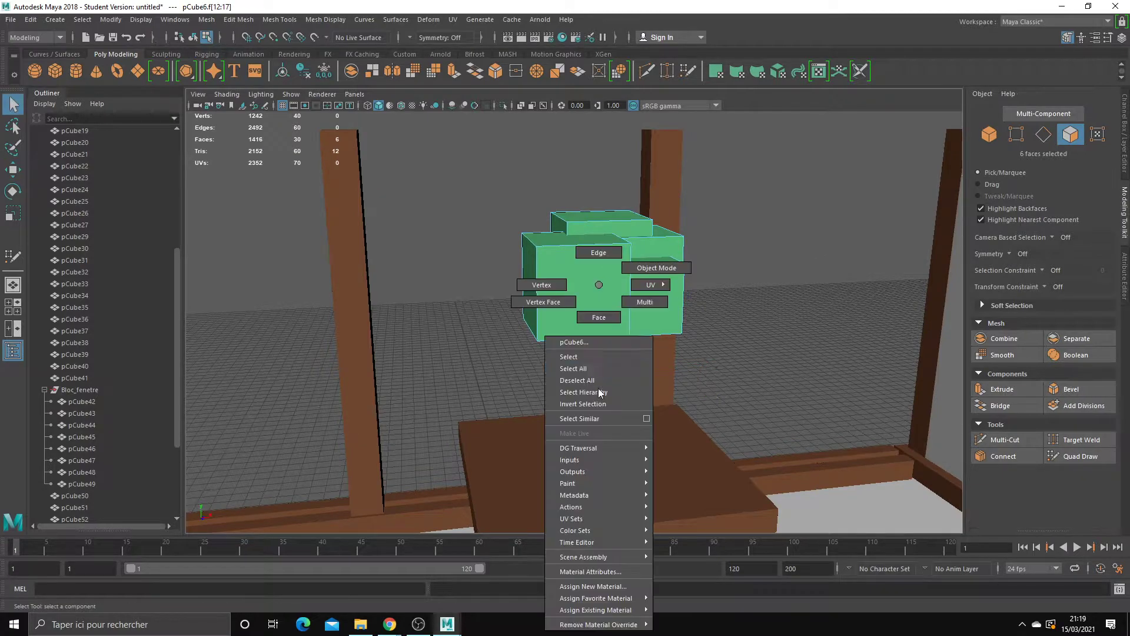
{"action": "right_click_drag", "start_coordinate": [610, 285], "coordinate": [689, 560]}
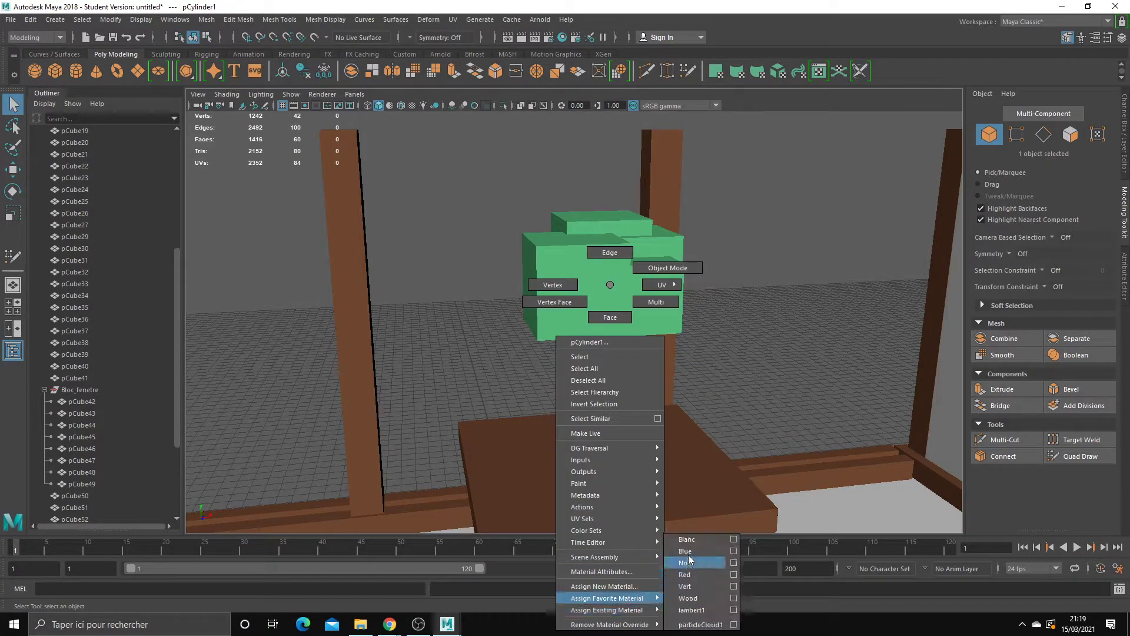
{"action": "left_click", "coordinate": [689, 560]}
{"action": "key", "text": "w"}
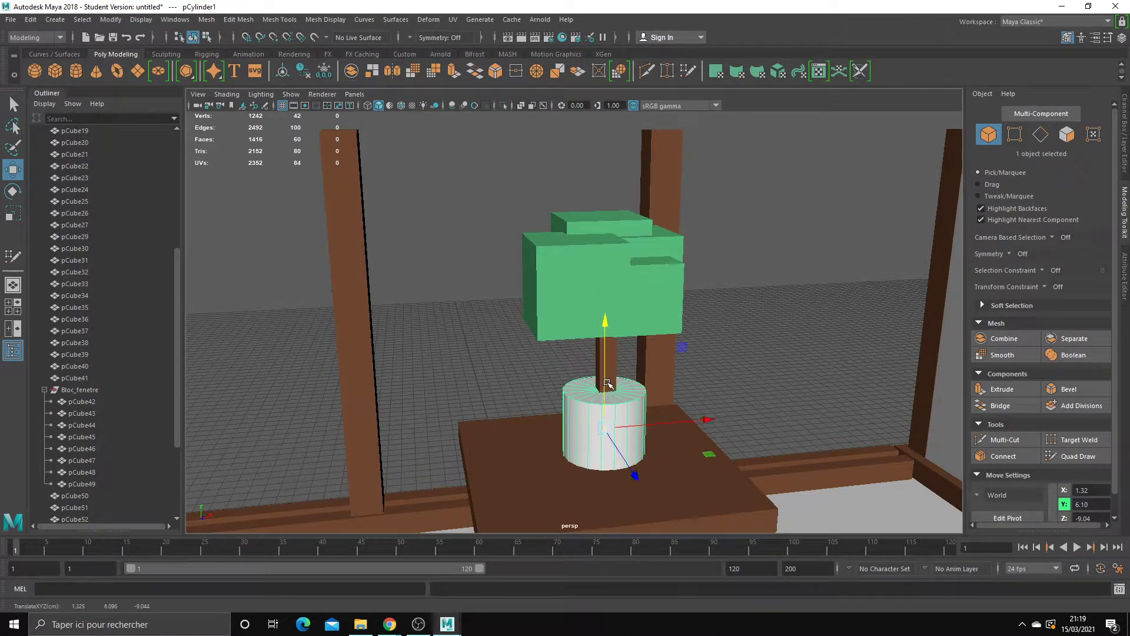
{"action": "mouse_move", "coordinate": [607, 384]}
{"action": "left_mouse_down"}
{"action": "mouse_move", "coordinate": [595, 487]}
{"action": "mouse_move", "coordinate": [315, 240]}
{"action": "mouse_move", "coordinate": [377, 336]}
{"action": "left_mouse_up"}
{"action": "scroll", "coordinate": [595, 486], "scroll_direction": "down", "scroll_amount": 5}
{"action": "scroll", "coordinate": [578, 461], "scroll_direction": "up", "scroll_amount": 3}
Step: Move the table leg pCube11 out to the right and begin assigning it an existing material
{"action": "left_click", "coordinate": [315, 240]}
{"action": "left_click", "coordinate": [686, 368]}
{"action": "left_click_drag", "start_coordinate": [720, 449], "coordinate": [756, 433], "text": "alt"}
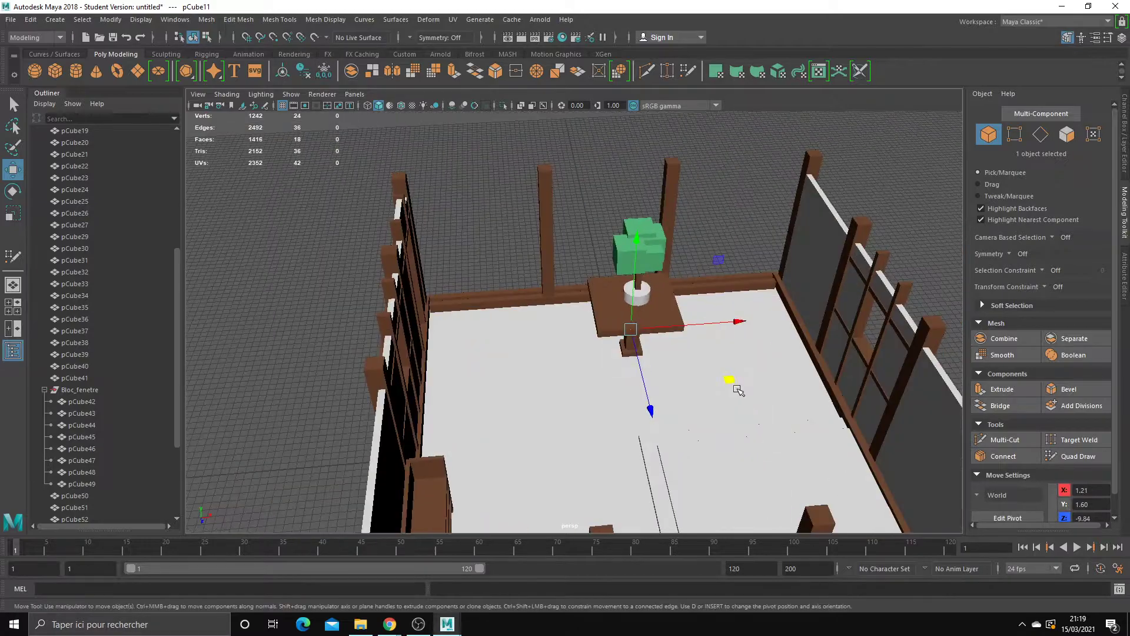
{"action": "middle_click_drag", "start_coordinate": [738, 391], "coordinate": [786, 308]}
{"action": "right_click_drag", "start_coordinate": [725, 285], "coordinate": [749, 619]}
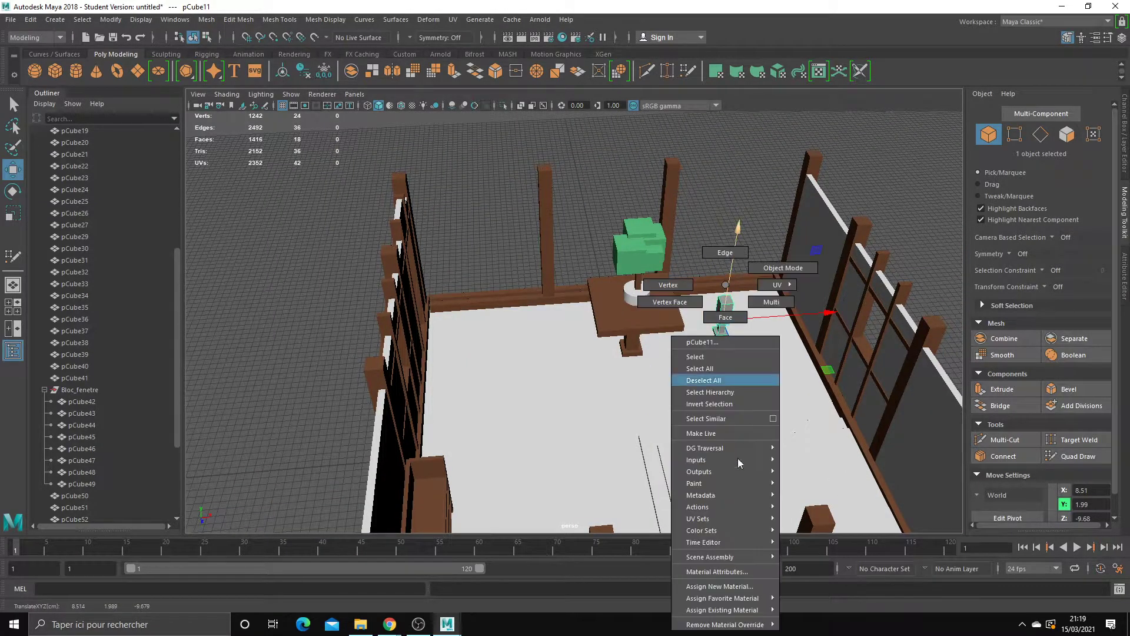
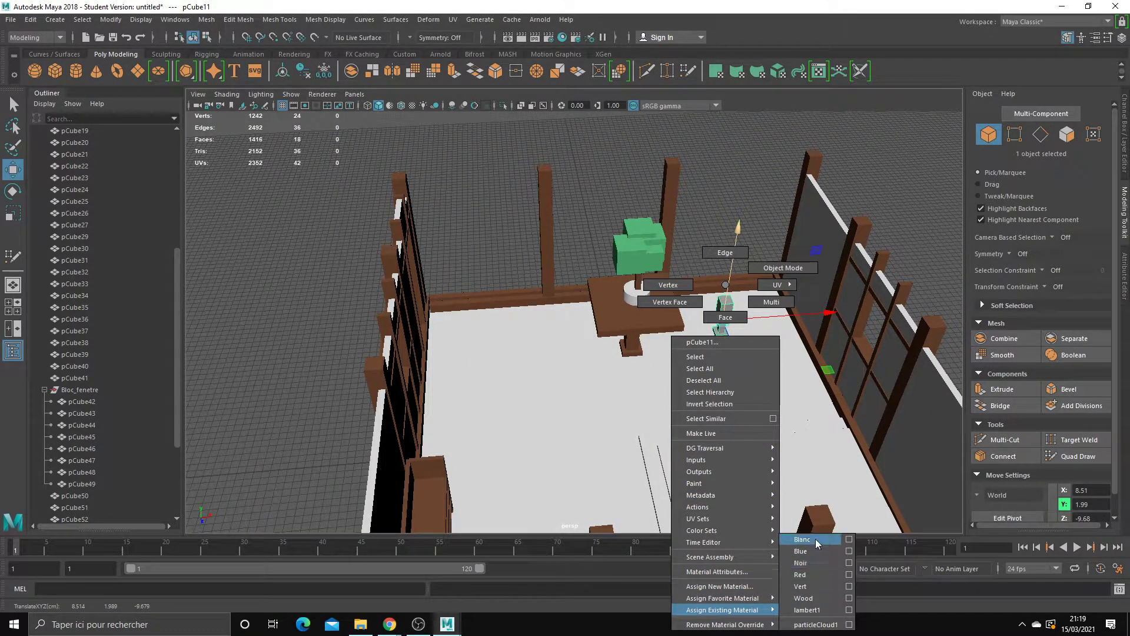
Step: Make the small block white with the Blanc material and place a first copy by the wall
{"action": "right_click_drag", "start_coordinate": [806, 559], "coordinate": [802, 539]}
{"action": "left_click_drag", "start_coordinate": [801, 539], "coordinate": [824, 412], "text": "alt"}
{"action": "mouse_move", "coordinate": [813, 365]}
{"action": "middle_mouse_down"}
{"action": "mouse_move", "coordinate": [851, 356]}
{"action": "mouse_move", "coordinate": [530, 327]}
{"action": "middle_mouse_up"}
{"action": "key", "text": "ctrl+d"}
{"action": "left_click_drag", "start_coordinate": [544, 346], "coordinate": [611, 347], "text": "alt"}
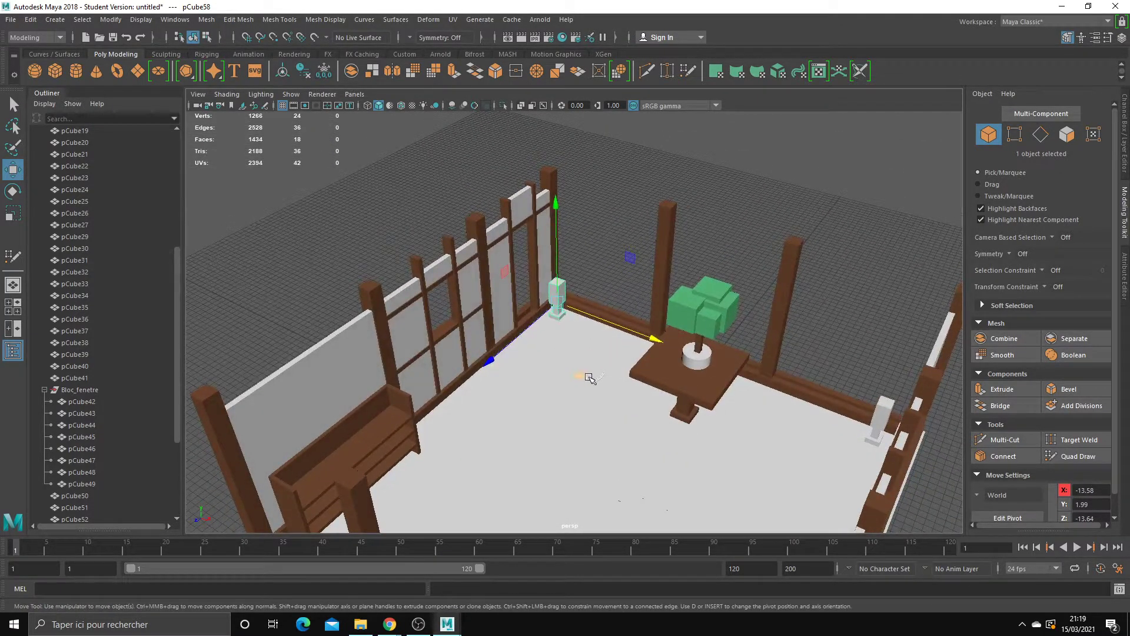
{"action": "middle_click_drag", "start_coordinate": [590, 378], "coordinate": [587, 371]}
{"action": "left_click_drag", "start_coordinate": [587, 371], "coordinate": [576, 348], "text": "alt"}
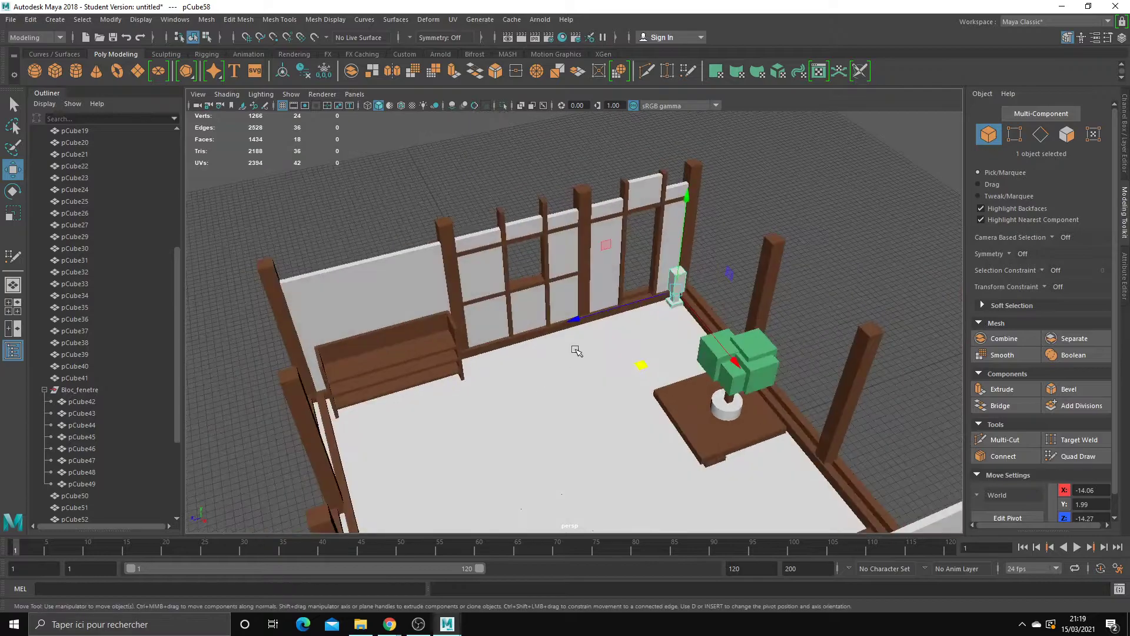
Step: Add two more copies of the block, one beside the bench and one near the left wall
{"action": "key", "text": "ctrl+d"}
{"action": "middle_click_drag", "start_coordinate": [517, 330], "coordinate": [398, 369]}
{"action": "left_click_drag", "start_coordinate": [546, 399], "coordinate": [536, 346], "text": "alt"}
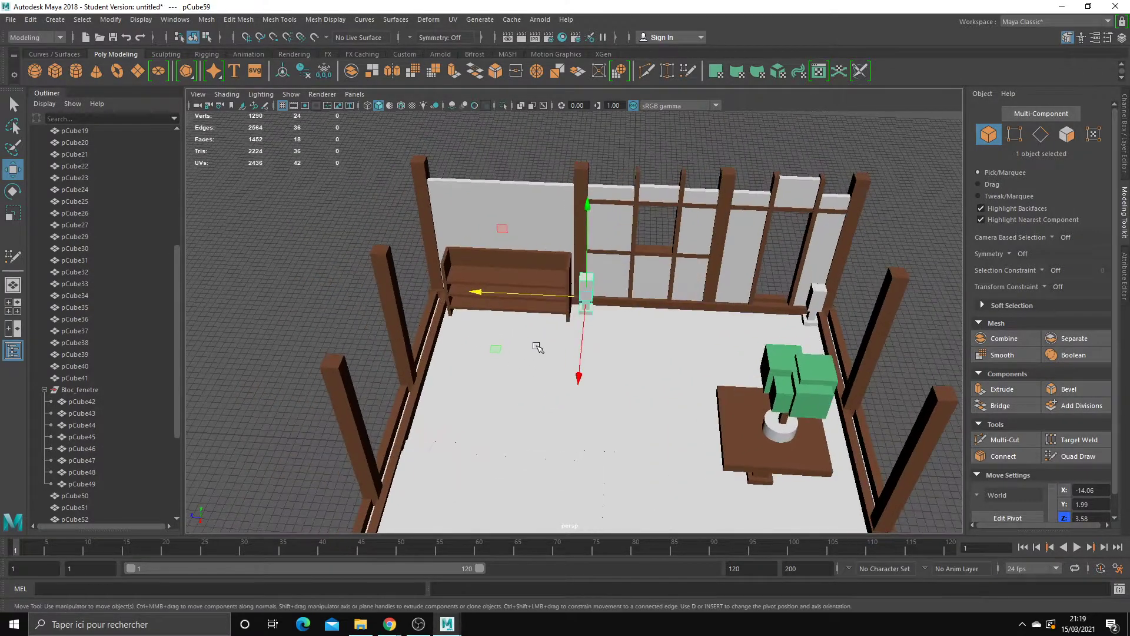
{"action": "key", "text": "ctrl+d"}
{"action": "mouse_move", "coordinate": [464, 395]}
{"action": "middle_mouse_down"}
{"action": "mouse_move", "coordinate": [305, 461]}
{"action": "mouse_move", "coordinate": [365, 376]}
{"action": "middle_mouse_up"}
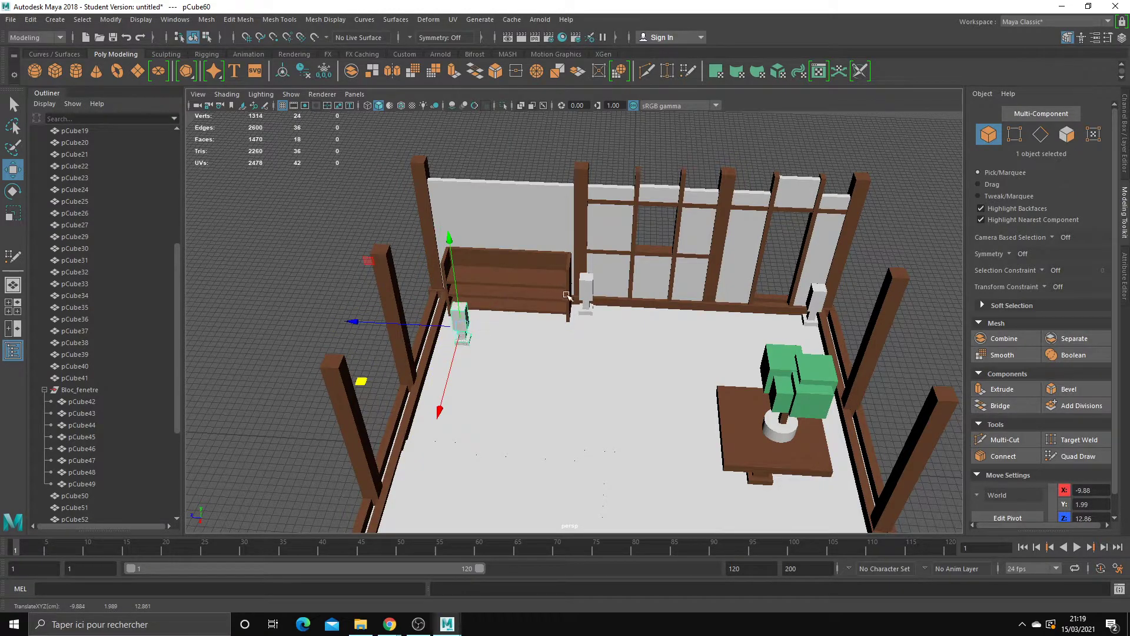
Step: Move the left-wall block closer to the left wall post
{"action": "left_click", "coordinate": [506, 277]}
{"action": "left_click", "coordinate": [612, 288], "text": "shift"}
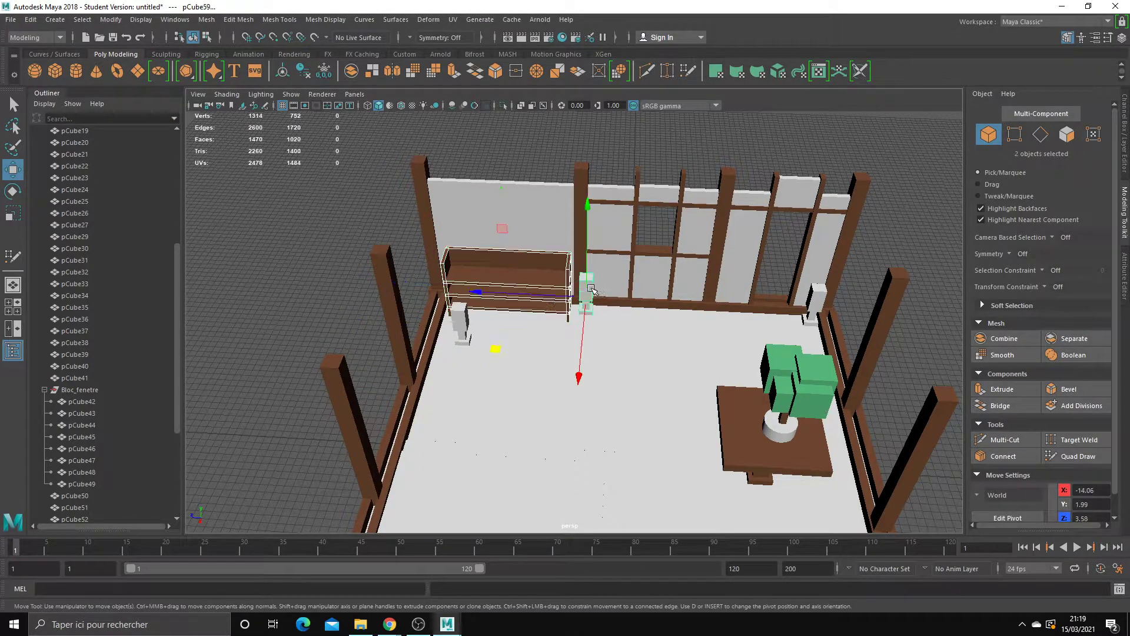
{"action": "left_click", "coordinate": [465, 315]}
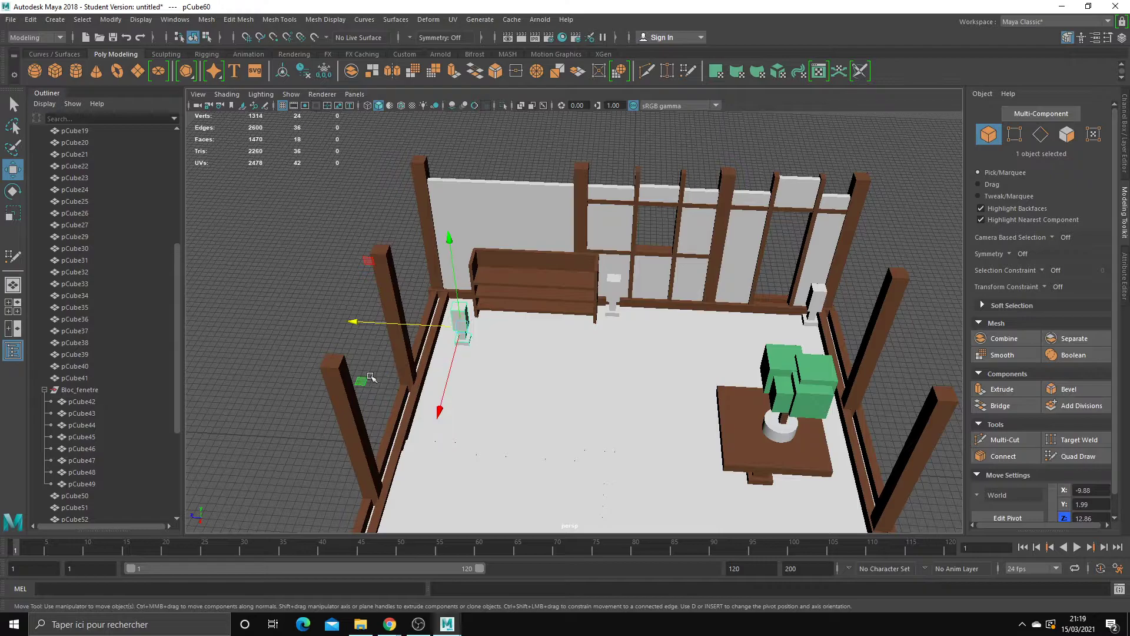
{"action": "mouse_move", "coordinate": [371, 377]}
{"action": "left_mouse_down"}
{"action": "mouse_move", "coordinate": [373, 348]}
{"action": "mouse_move", "coordinate": [473, 340]}
{"action": "left_mouse_up"}
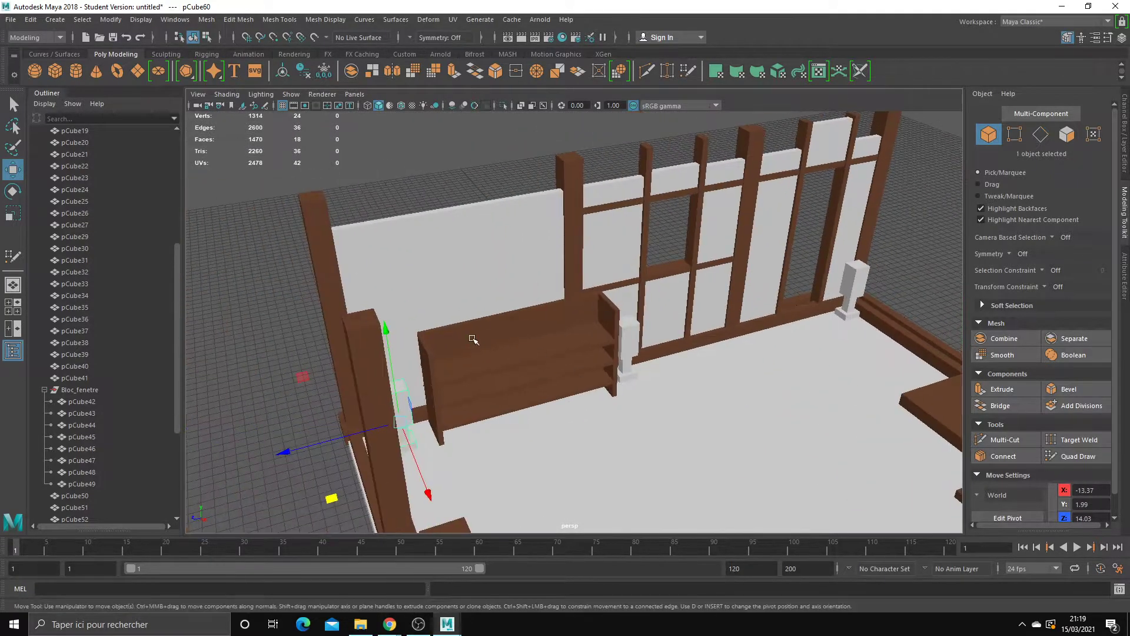
{"action": "scroll", "coordinate": [473, 340], "scroll_direction": "down", "scroll_amount": 3}
Step: Create a new cube and set it on top of the shelf
{"action": "key", "text": "g"}
{"action": "left_click_drag", "start_coordinate": [731, 488], "coordinate": [588, 295]}
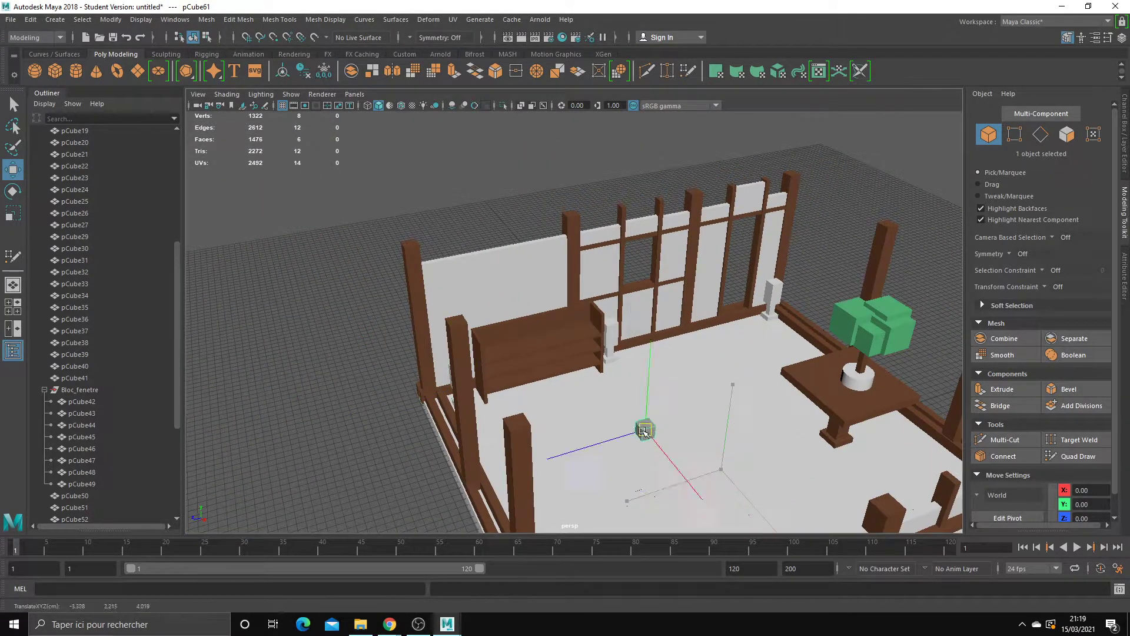
{"action": "mouse_move", "coordinate": [588, 285]}
{"action": "right_mouse_down"}
{"action": "mouse_move", "coordinate": [592, 382]}
{"action": "mouse_move", "coordinate": [671, 542]}
{"action": "right_mouse_up"}
{"action": "key", "text": "f"}
{"action": "mouse_move", "coordinate": [556, 466]}
{"action": "left_mouse_down"}
{"action": "mouse_move", "coordinate": [544, 424]}
{"action": "mouse_move", "coordinate": [550, 368]}
{"action": "mouse_move", "coordinate": [588, 306]}
{"action": "left_mouse_up"}
{"action": "left_click", "coordinate": [588, 298]}
Step: Place two more boxes further left on the shelf, shrinking one to about two thirds size
{"action": "scroll", "coordinate": [564, 389], "scroll_direction": "up", "scroll_amount": 2}
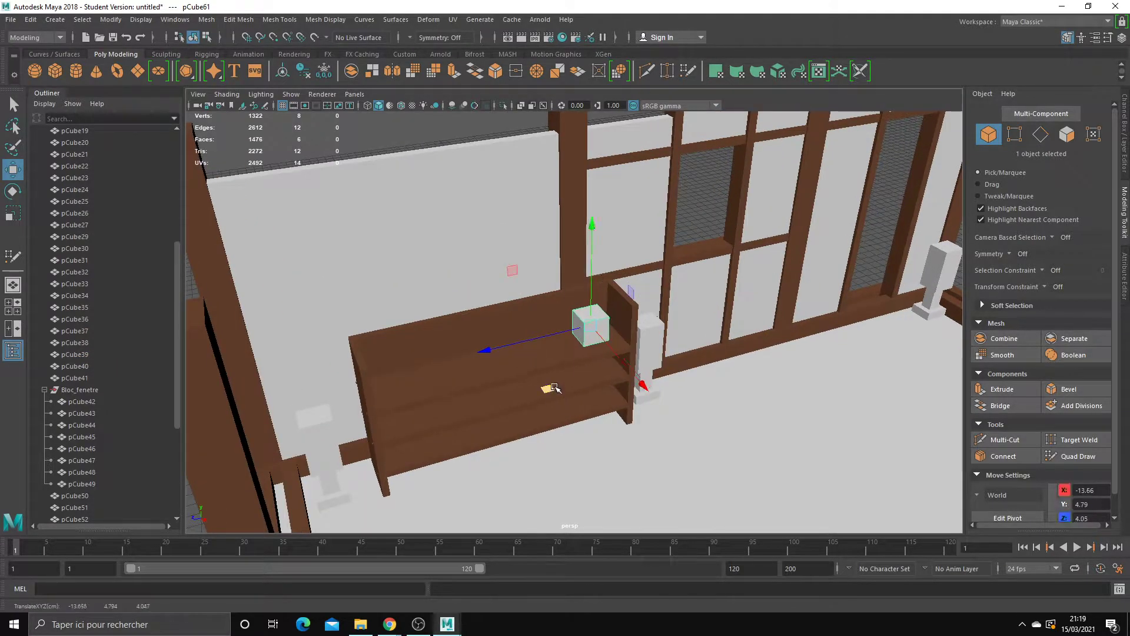
{"action": "left_click_drag", "start_coordinate": [564, 390], "coordinate": [524, 394], "text": "shift"}
{"action": "key", "text": "e"}
{"action": "key", "text": "r"}
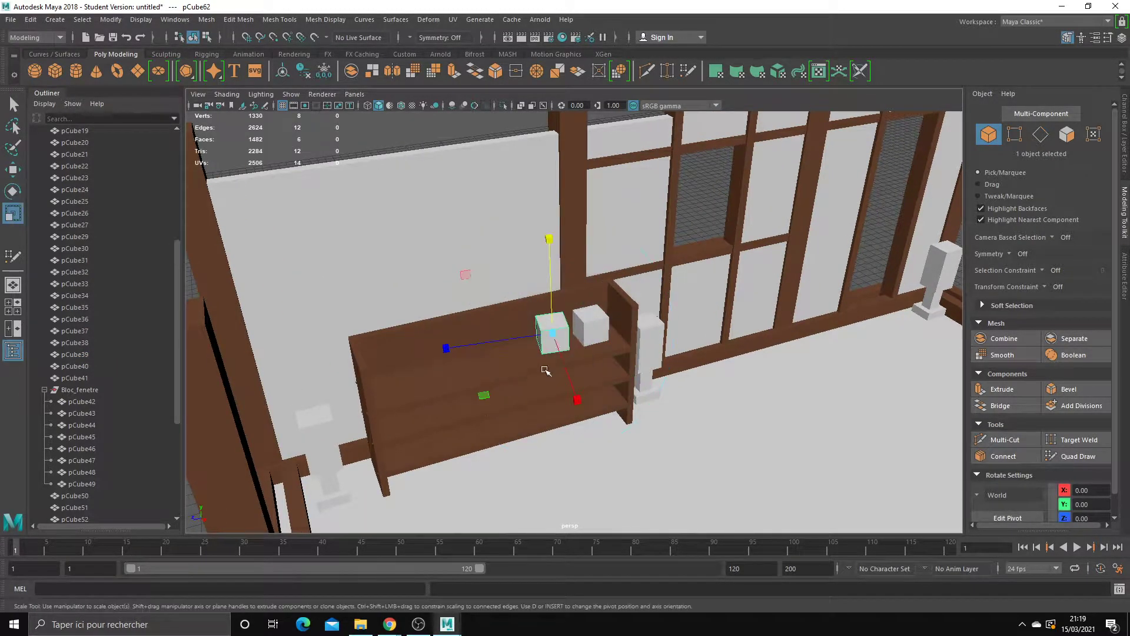
{"action": "mouse_move", "coordinate": [552, 333]}
{"action": "left_mouse_down"}
{"action": "mouse_move", "coordinate": [545, 343]}
{"action": "mouse_move", "coordinate": [552, 324]}
{"action": "left_mouse_up"}
{"action": "key", "text": "w"}
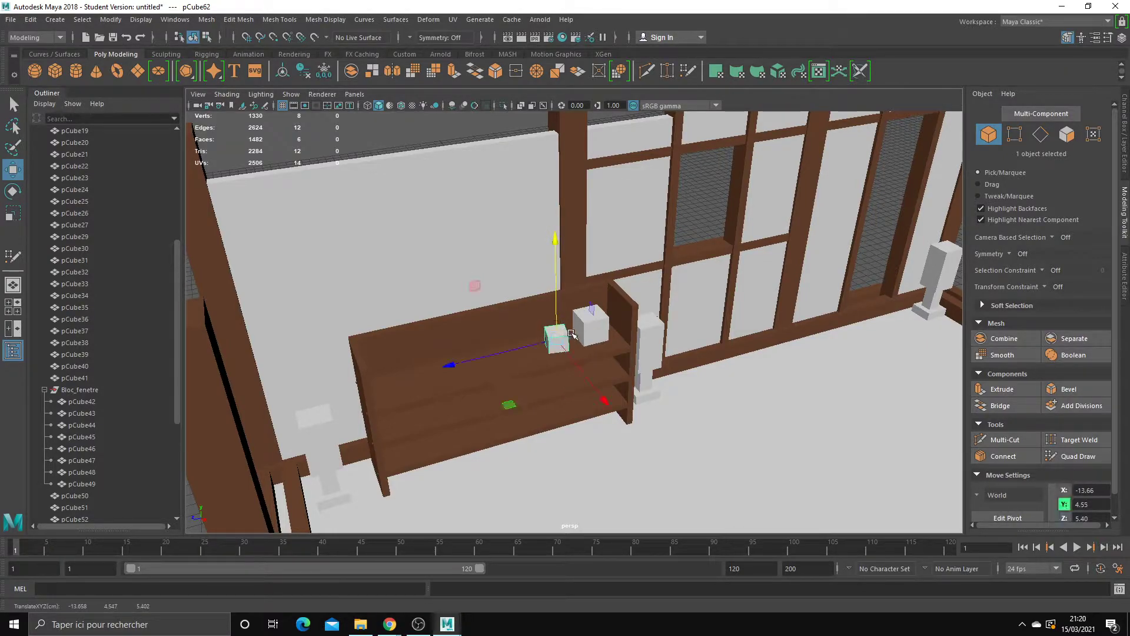
{"action": "left_click_drag", "start_coordinate": [571, 334], "coordinate": [426, 369], "text": "shift"}
{"action": "key", "text": "e"}
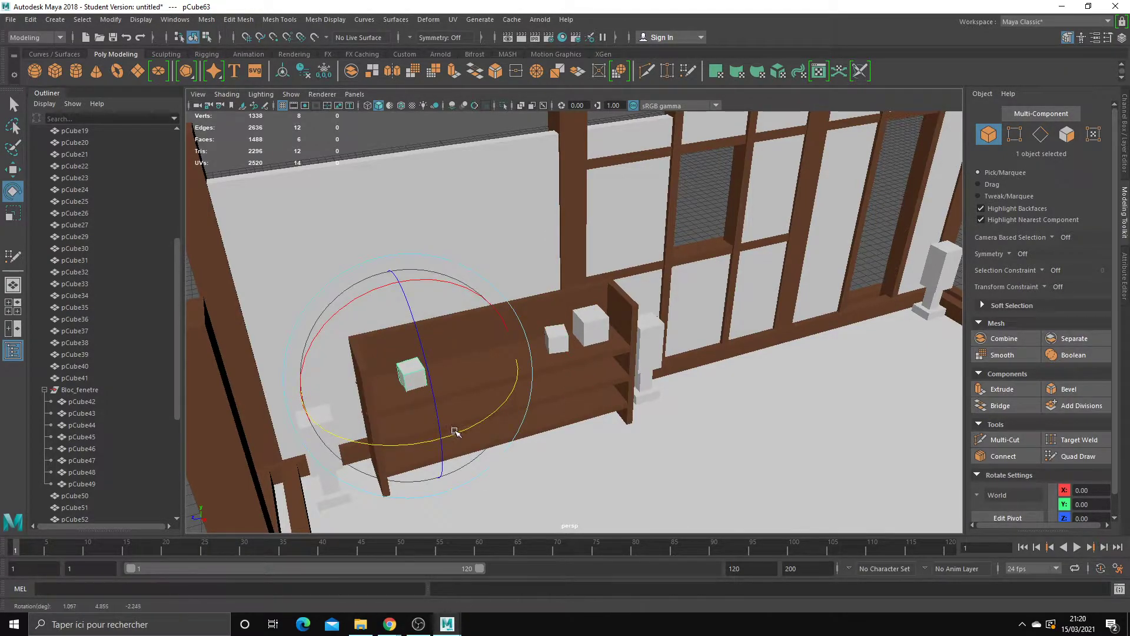
{"action": "key", "text": "w"}
Step: Create another polygon cube in the room
{"action": "mouse_move", "coordinate": [455, 432]}
{"action": "left_mouse_down", "text": "alt"}
{"action": "mouse_move", "coordinate": [557, 381]}
{"action": "mouse_move", "coordinate": [499, 378]}
{"action": "left_mouse_up", "text": "alt"}
{"action": "left_click", "coordinate": [576, 365]}
{"action": "mouse_move", "coordinate": [576, 364]}
{"action": "left_mouse_down", "text": "alt"}
{"action": "mouse_move", "coordinate": [579, 405]}
{"action": "mouse_move", "coordinate": [554, 365]}
{"action": "left_mouse_up", "text": "alt"}
{"action": "left_click", "coordinate": [55, 71]}
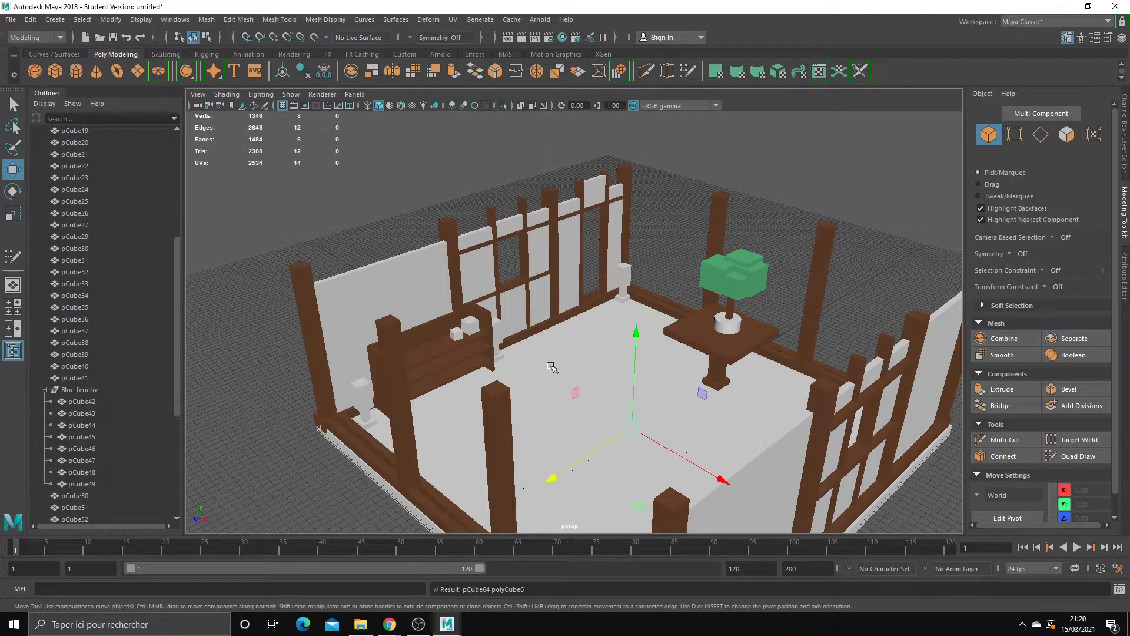
Step: Give the new cube the black Noir material and move it toward the back corner
{"action": "key", "text": "q"}
{"action": "right_click_drag", "start_coordinate": [630, 284], "coordinate": [638, 616]}
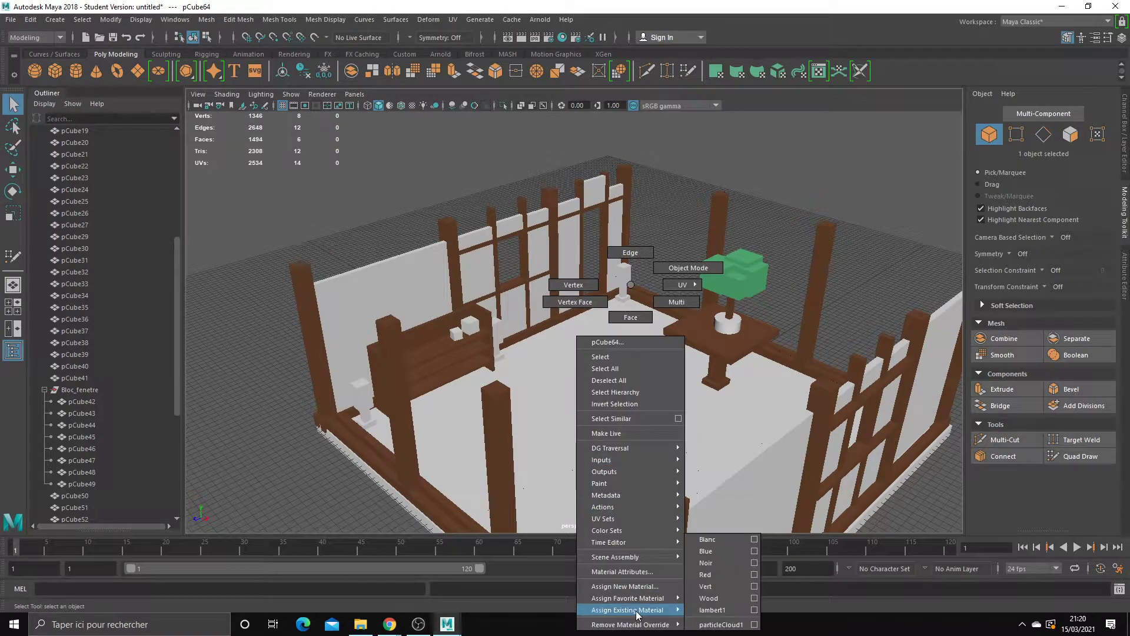
{"action": "left_click", "coordinate": [715, 562]}
{"action": "key", "text": "w"}
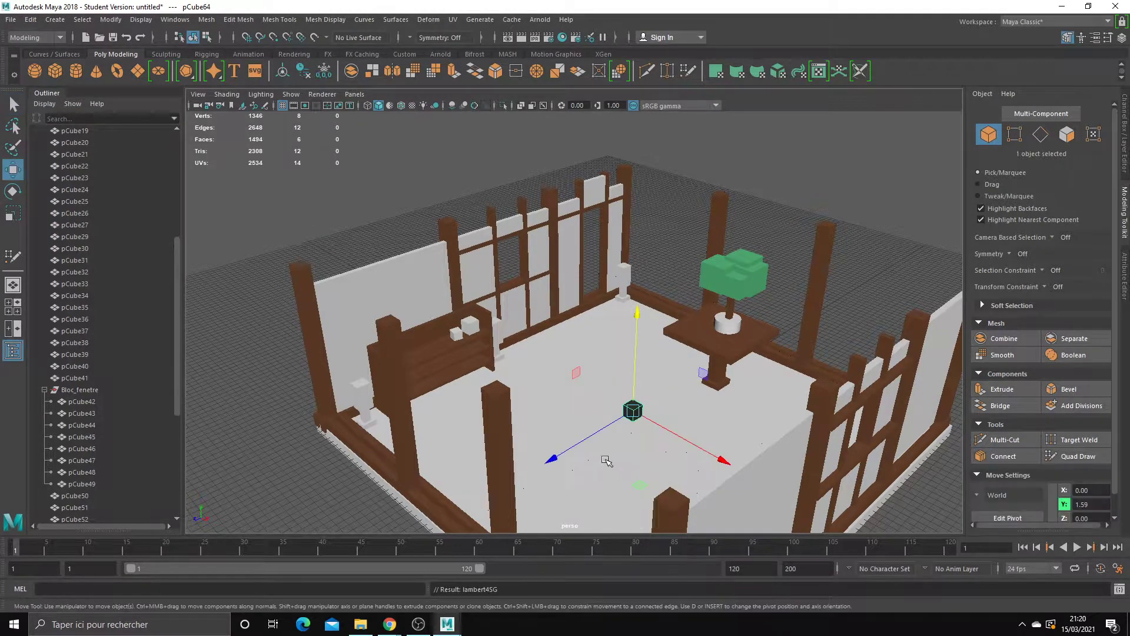
{"action": "mouse_move", "coordinate": [639, 480]}
{"action": "left_mouse_down"}
{"action": "mouse_move", "coordinate": [609, 374]}
{"action": "mouse_move", "coordinate": [530, 353]}
{"action": "mouse_move", "coordinate": [565, 330]}
{"action": "left_mouse_up"}
{"action": "key", "text": "f"}
Step: Flatten and widen the cube into a thin dark floor slab
{"action": "mouse_move", "coordinate": [575, 259]}
{"action": "left_mouse_down"}
{"action": "mouse_move", "coordinate": [556, 345]}
{"action": "mouse_move", "coordinate": [384, 384]}
{"action": "left_mouse_up"}
{"action": "key", "text": "r"}
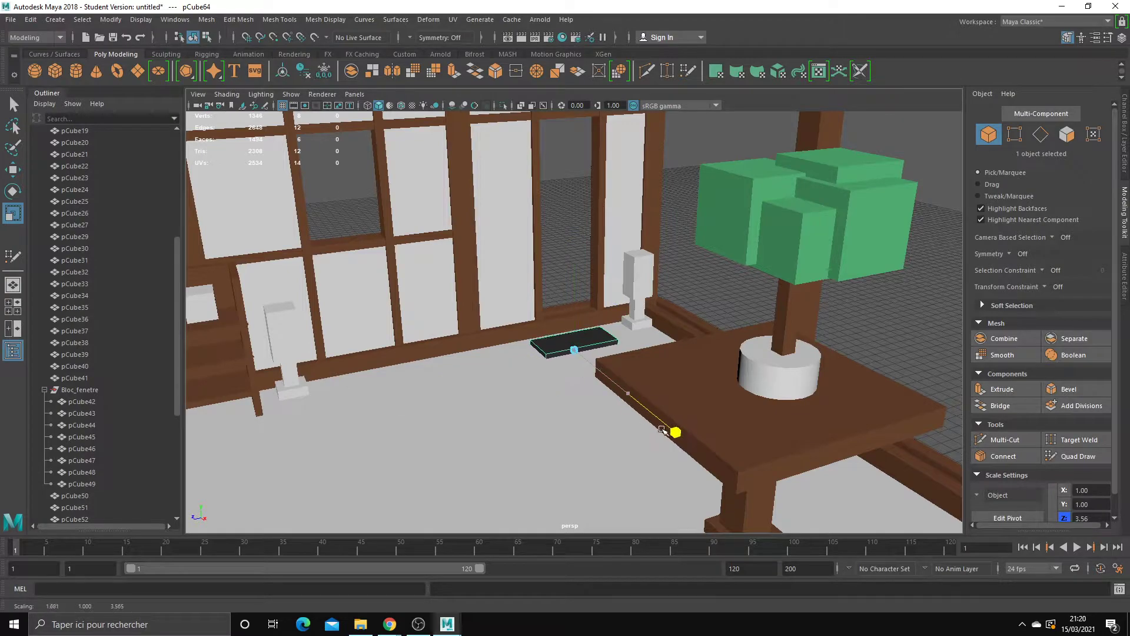
{"action": "left_click_drag", "start_coordinate": [662, 429], "coordinate": [608, 377]}
{"action": "key", "text": "w"}
{"action": "left_click_drag", "start_coordinate": [545, 358], "coordinate": [590, 372], "text": "alt"}
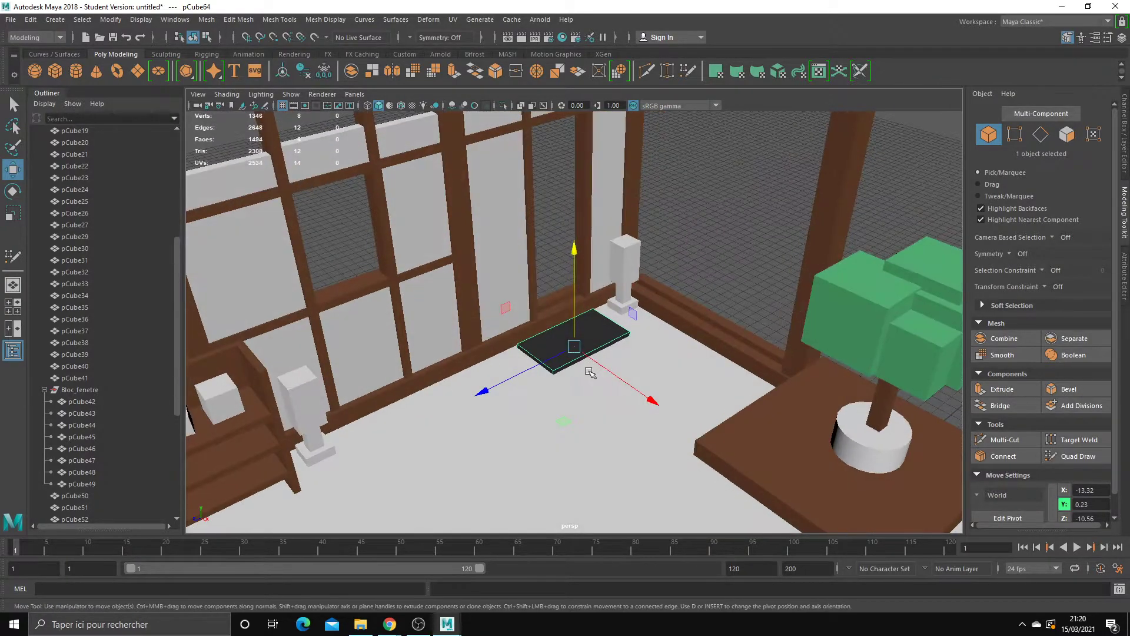
{"action": "key", "text": "r"}
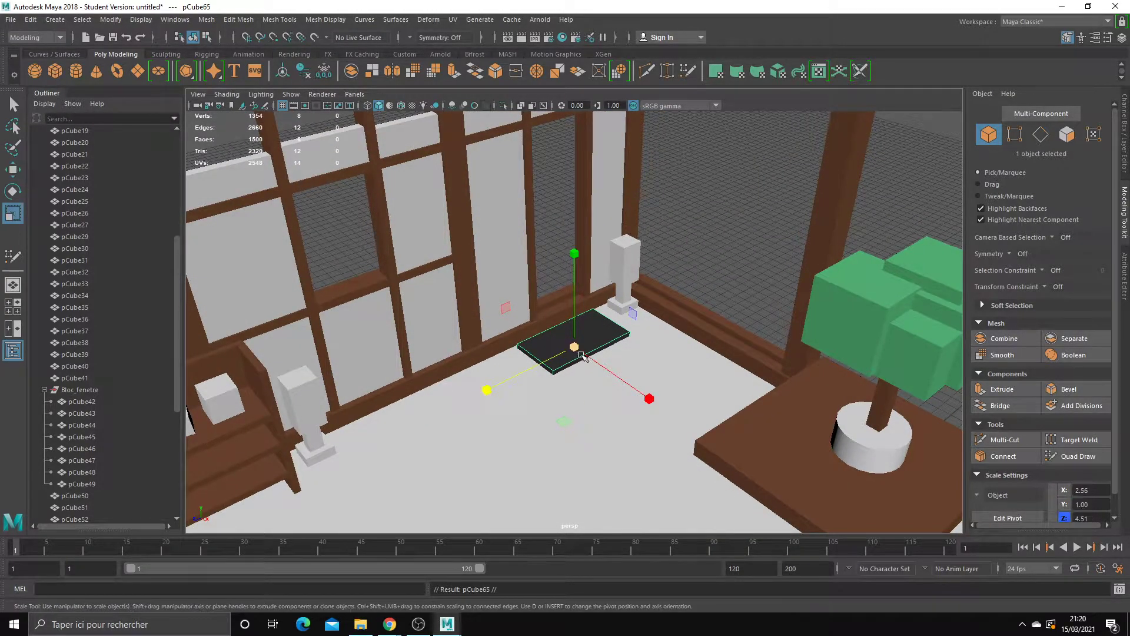
{"action": "key", "text": "w"}
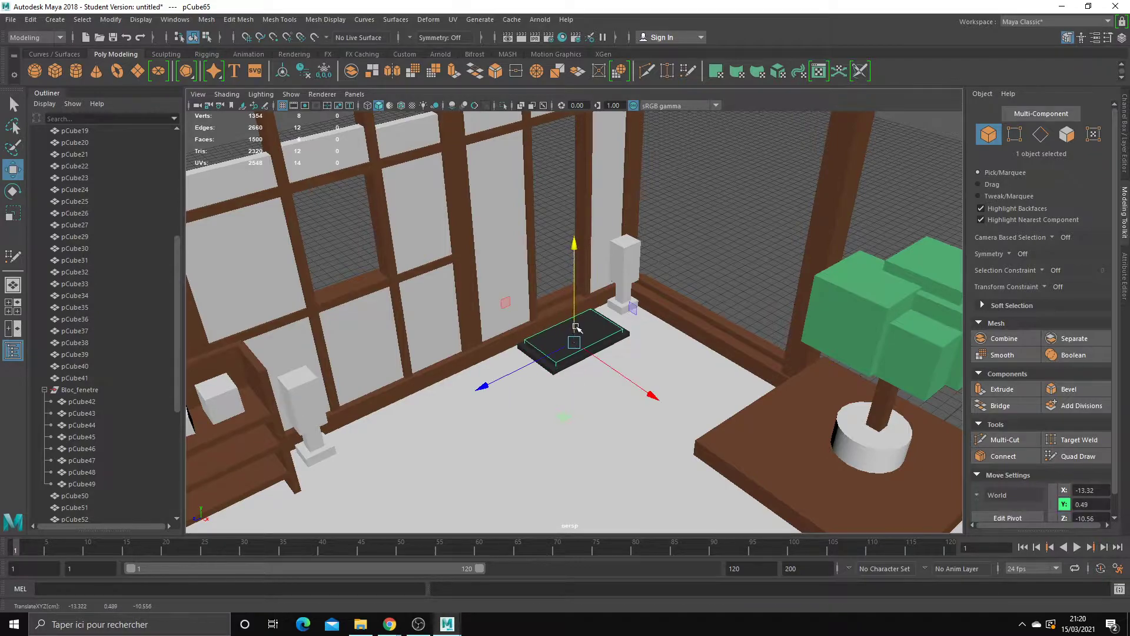
{"action": "key", "text": "r"}
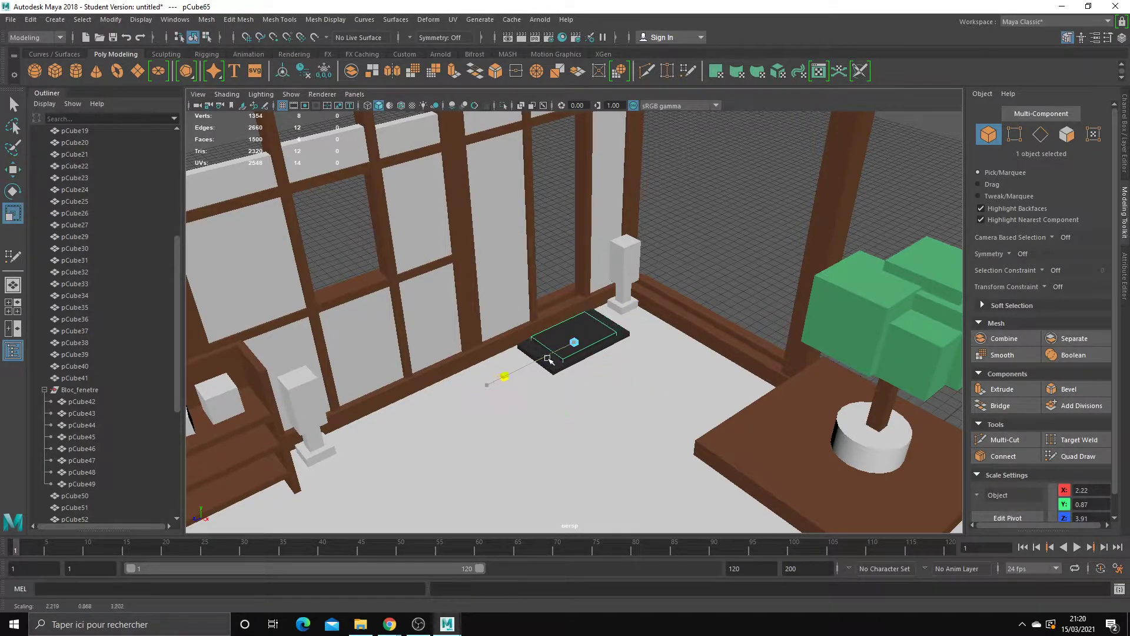
{"action": "key", "text": "q"}
Step: Give the slab's top face a different colour and sink it slightly
{"action": "right_click_drag", "start_coordinate": [576, 285], "coordinate": [655, 576]}
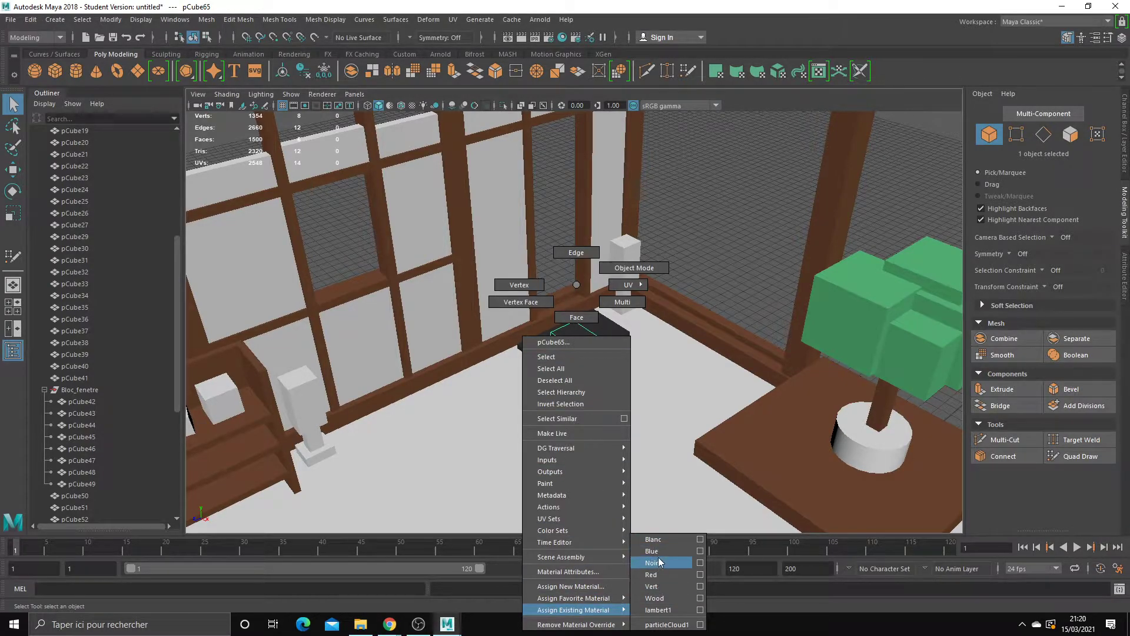
{"action": "left_click", "coordinate": [661, 586]}
{"action": "key", "text": "w"}
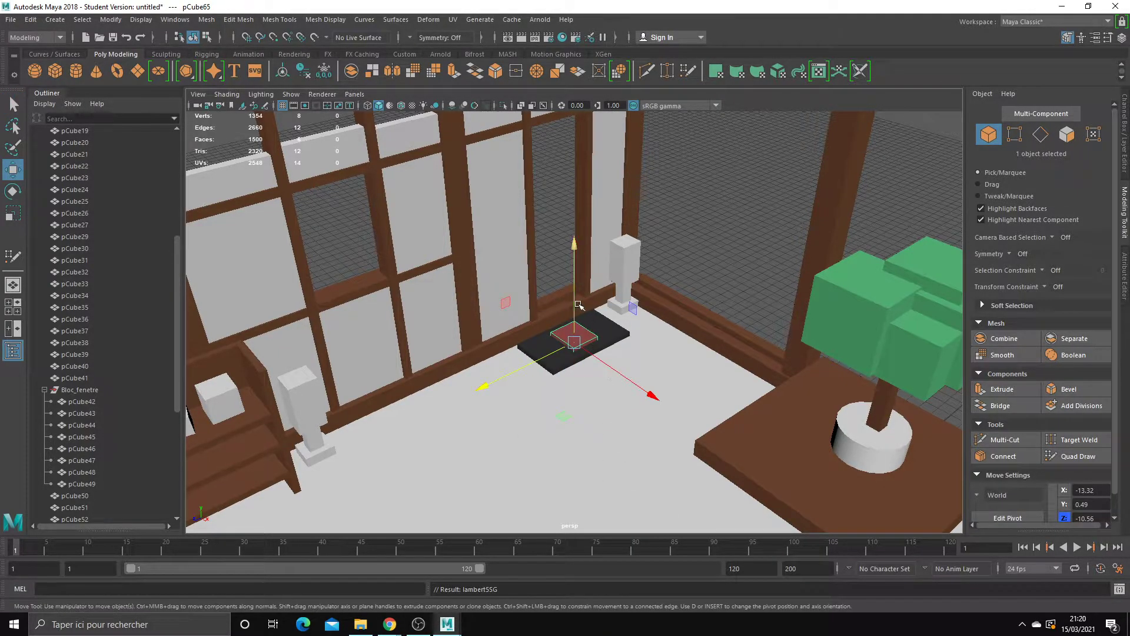
{"action": "mouse_move", "coordinate": [578, 305]}
{"action": "left_mouse_down"}
{"action": "mouse_move", "coordinate": [638, 408]}
{"action": "mouse_move", "coordinate": [522, 429]}
{"action": "left_mouse_up"}
{"action": "scroll", "coordinate": [536, 409], "scroll_direction": "down", "scroll_amount": 5}
{"action": "scroll", "coordinate": [511, 423], "scroll_direction": "up", "scroll_amount": 5}
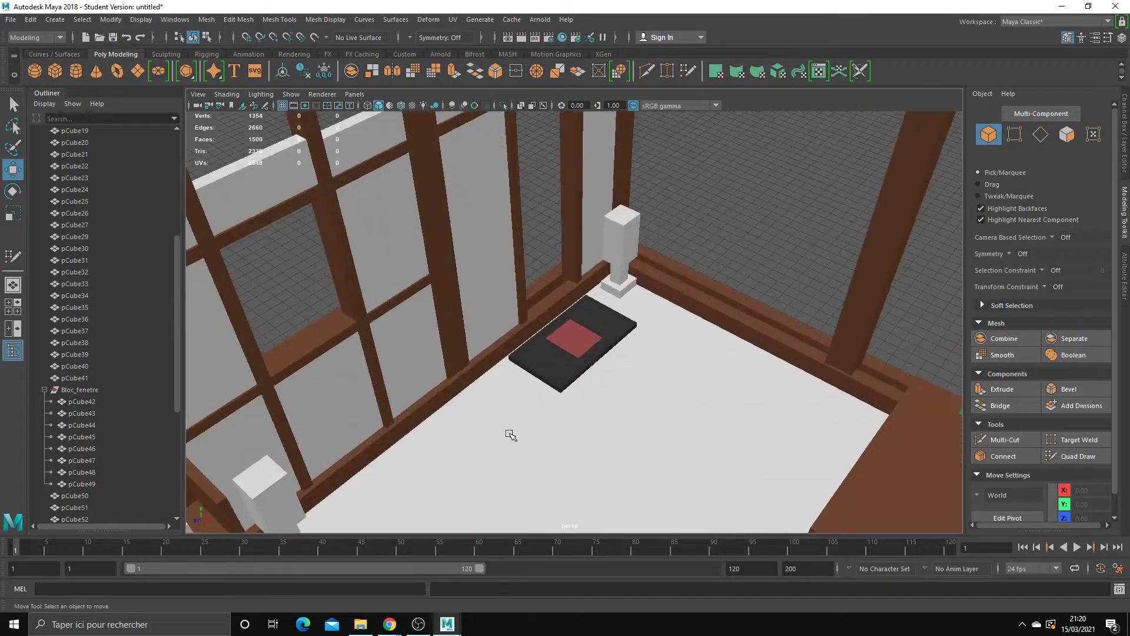
{"action": "scroll", "coordinate": [512, 434], "scroll_direction": "up", "scroll_amount": 3}
Step: Try duplicate slabs to the right of the original, then undo them
{"action": "left_click", "coordinate": [537, 396]}
{"action": "mouse_move", "coordinate": [581, 379]}
{"action": "left_mouse_down", "text": "alt"}
{"action": "mouse_move", "coordinate": [633, 358]}
{"action": "mouse_move", "coordinate": [606, 377]}
{"action": "mouse_move", "coordinate": [751, 410]}
{"action": "mouse_move", "coordinate": [792, 407]}
{"action": "mouse_move", "coordinate": [677, 330]}
{"action": "left_mouse_up", "text": "alt"}
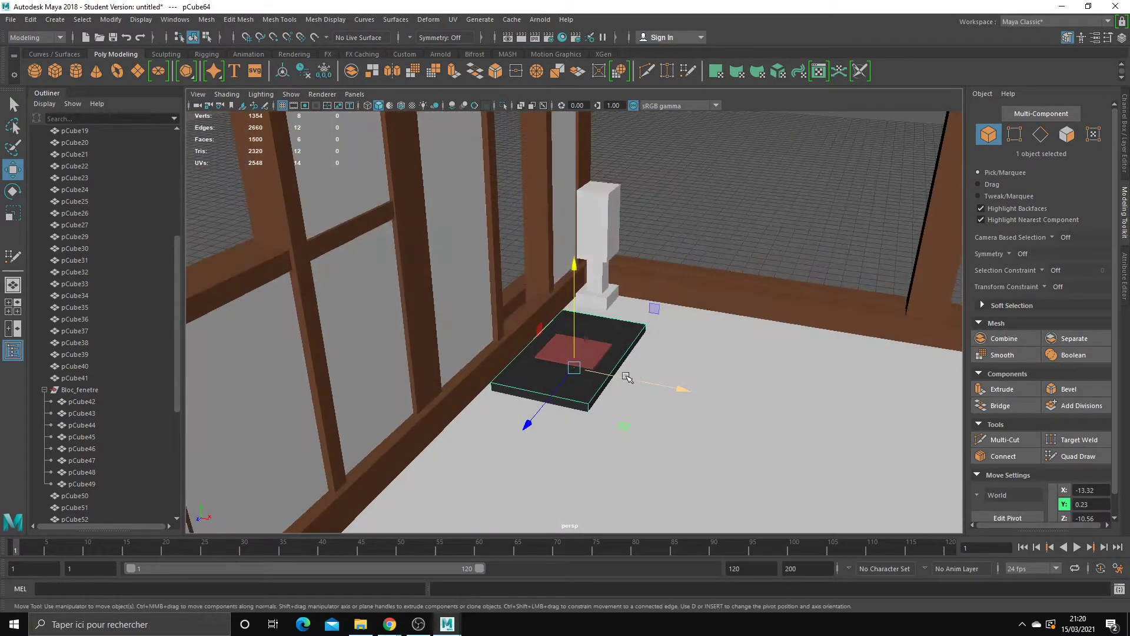
{"action": "key", "text": "ctrl+d"}
{"action": "left_click", "coordinate": [667, 294]}
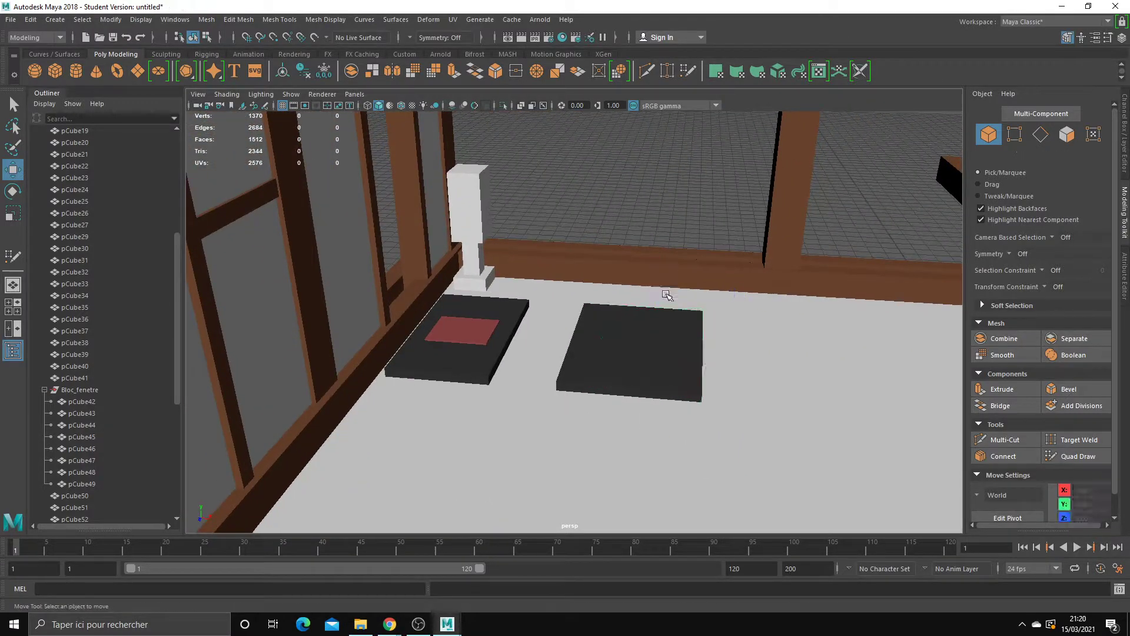
{"action": "left_click", "coordinate": [665, 330]}
{"action": "scroll", "coordinate": [626, 422], "scroll_direction": "up", "scroll_amount": 3}
{"action": "mouse_move", "coordinate": [626, 421]}
{"action": "left_mouse_down", "text": "alt"}
{"action": "mouse_move", "coordinate": [608, 371]}
{"action": "mouse_move", "coordinate": [724, 340]}
{"action": "left_mouse_up", "text": "alt"}
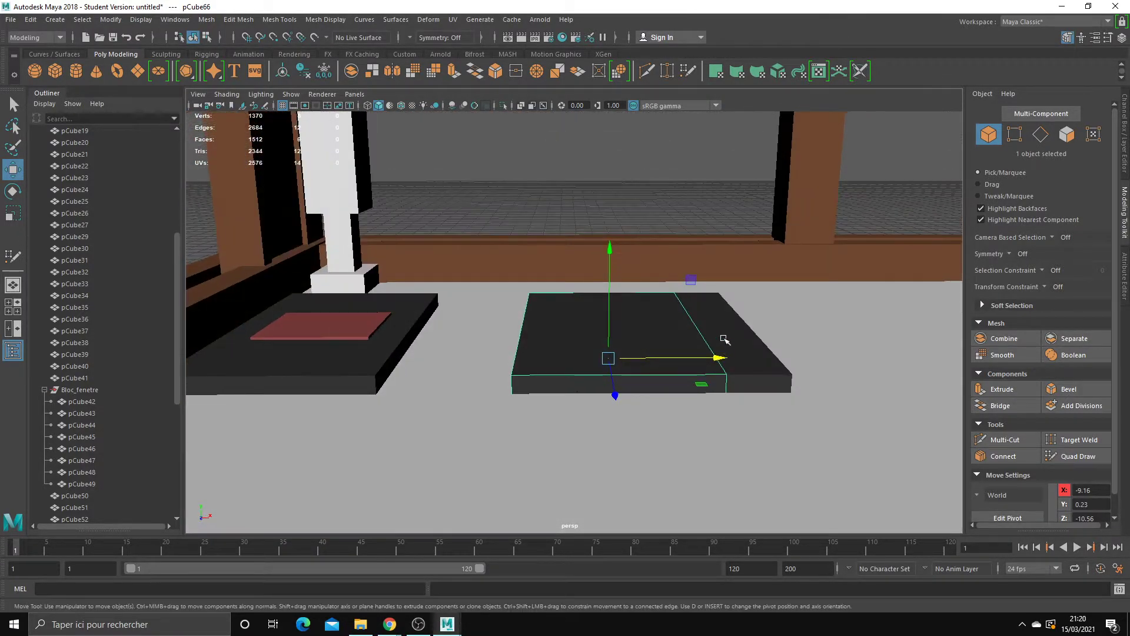
{"action": "left_click_drag", "start_coordinate": [663, 357], "coordinate": [716, 358], "text": "shift"}
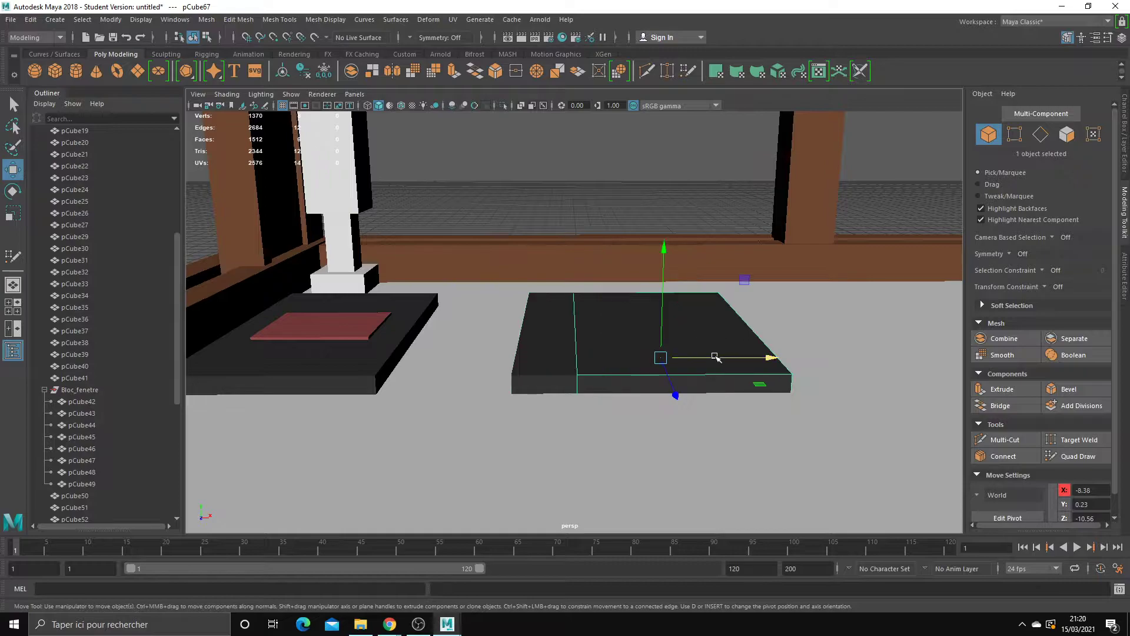
{"action": "mouse_move", "coordinate": [661, 320]}
{"action": "left_mouse_down", "text": "alt"}
{"action": "mouse_move", "coordinate": [667, 386]}
{"action": "mouse_move", "coordinate": [716, 385]}
{"action": "left_mouse_up", "text": "alt"}
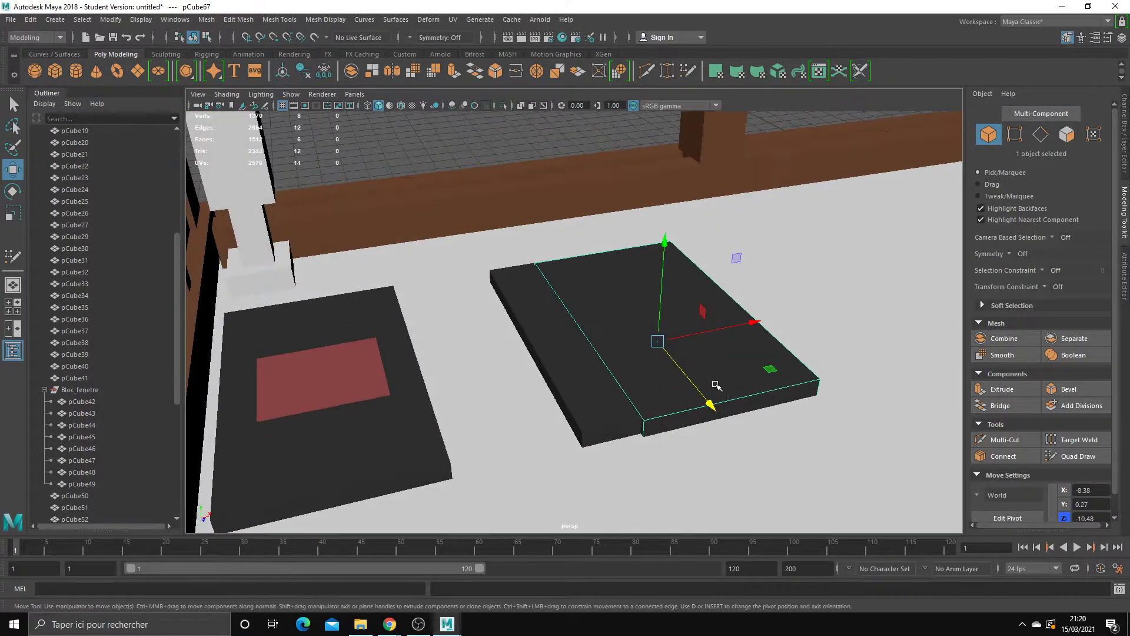
{"action": "left_click_drag", "start_coordinate": [730, 329], "coordinate": [852, 313], "text": "shift"}
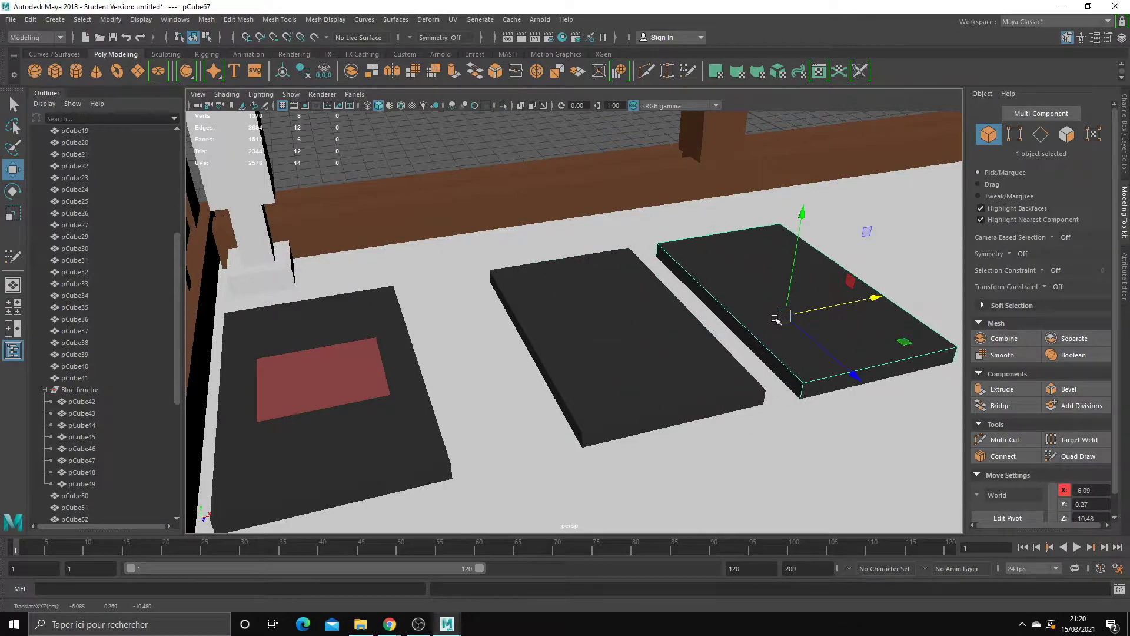
{"action": "key", "text": "ctrl+z"}
{"action": "key", "text": "ctrl+z"}
{"action": "key", "text": "ctrl+z"}
{"action": "key", "text": "ctrl+z"}
{"action": "key", "text": "ctrl+z"}
{"action": "key", "text": "ctrl+z"}
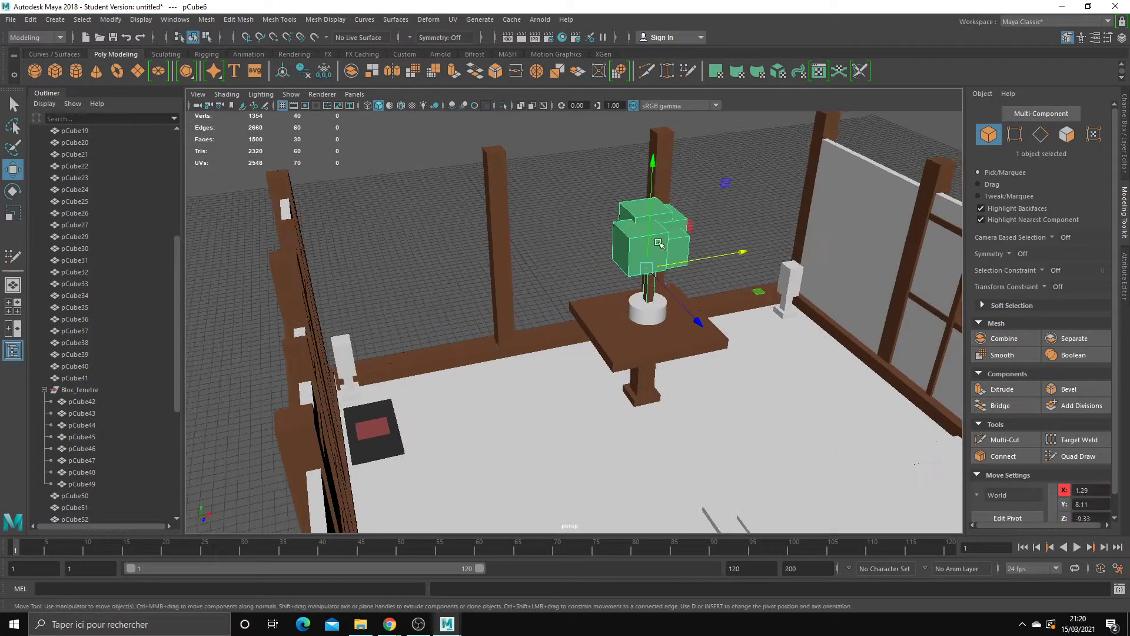
Step: Zoom in on the bonsai and delete the duplicate green canopy
{"action": "left_click_drag", "start_coordinate": [659, 244], "coordinate": [594, 294], "text": "alt"}
{"action": "right_click_drag", "start_coordinate": [594, 295], "coordinate": [634, 384], "text": "alt"}
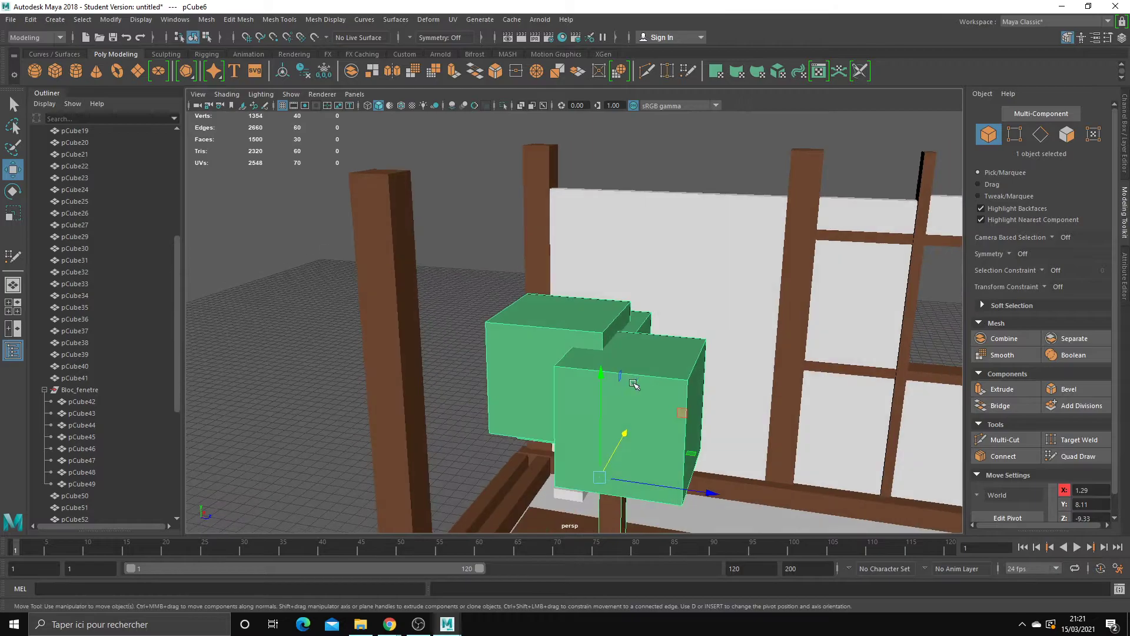
{"action": "mouse_move", "coordinate": [634, 383]}
{"action": "left_mouse_down", "text": "alt"}
{"action": "mouse_move", "coordinate": [478, 355]}
{"action": "mouse_move", "coordinate": [541, 384]}
{"action": "left_mouse_up", "text": "alt"}
{"action": "scroll", "coordinate": [540, 361], "scroll_direction": "down", "scroll_amount": 5}
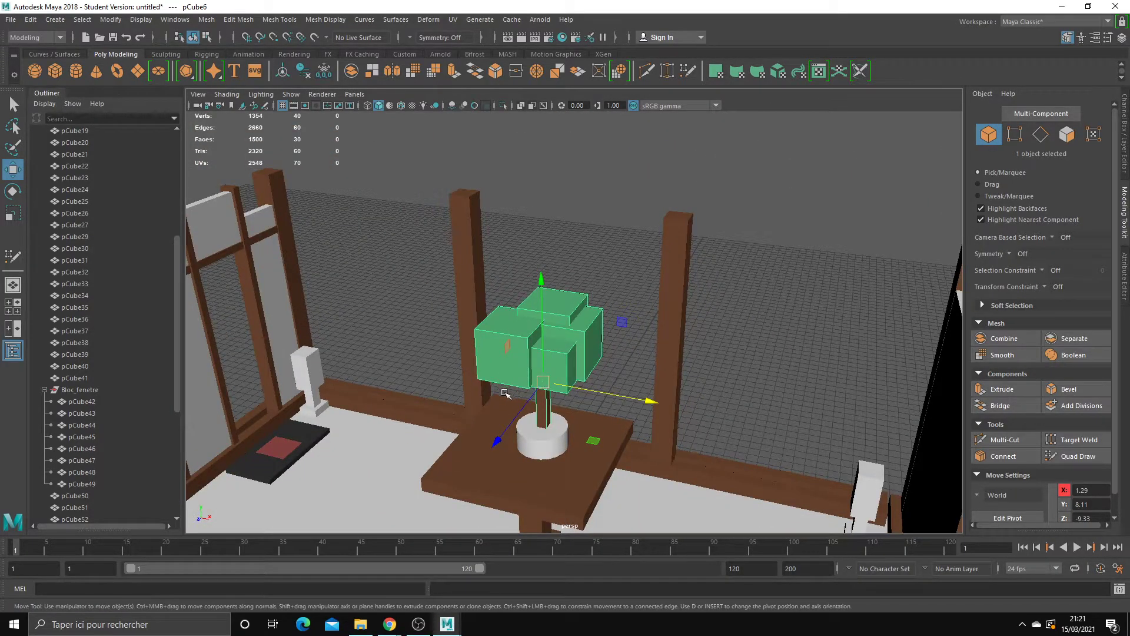
{"action": "middle_click_drag", "start_coordinate": [506, 393], "coordinate": [571, 373], "text": "alt"}
{"action": "left_click_drag", "start_coordinate": [567, 369], "coordinate": [709, 348], "text": "alt"}
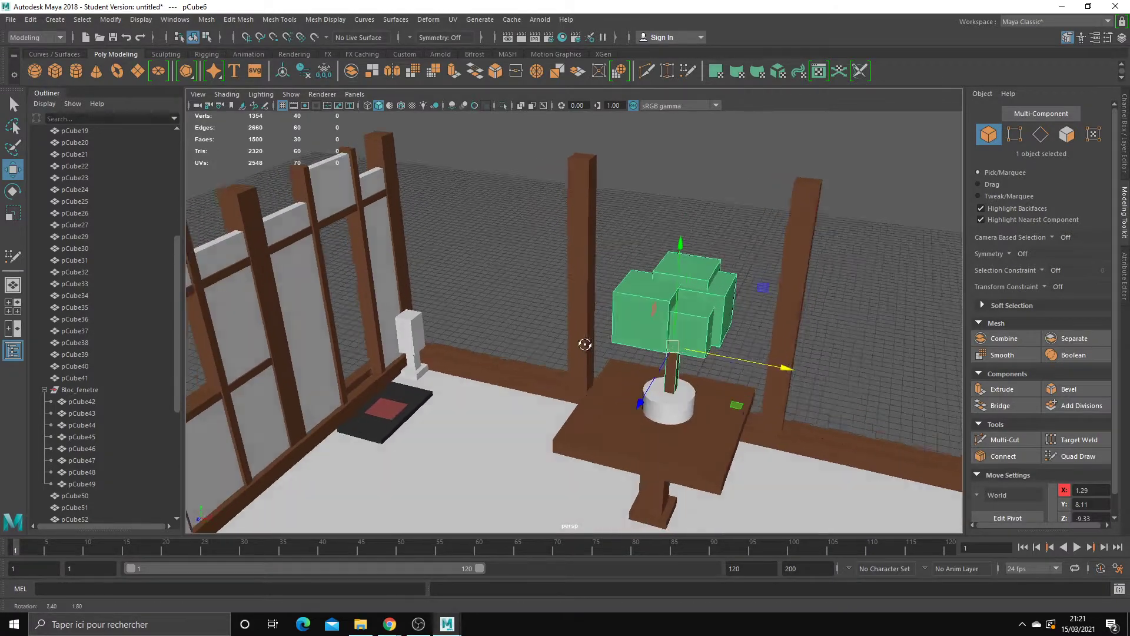
{"action": "scroll", "coordinate": [709, 347], "scroll_direction": "up", "scroll_amount": 3}
{"action": "mouse_move", "coordinate": [746, 383]}
{"action": "left_mouse_down", "text": "alt"}
{"action": "mouse_move", "coordinate": [723, 404]}
{"action": "mouse_move", "coordinate": [789, 406]}
{"action": "mouse_move", "coordinate": [550, 310]}
{"action": "left_mouse_up", "text": "alt"}
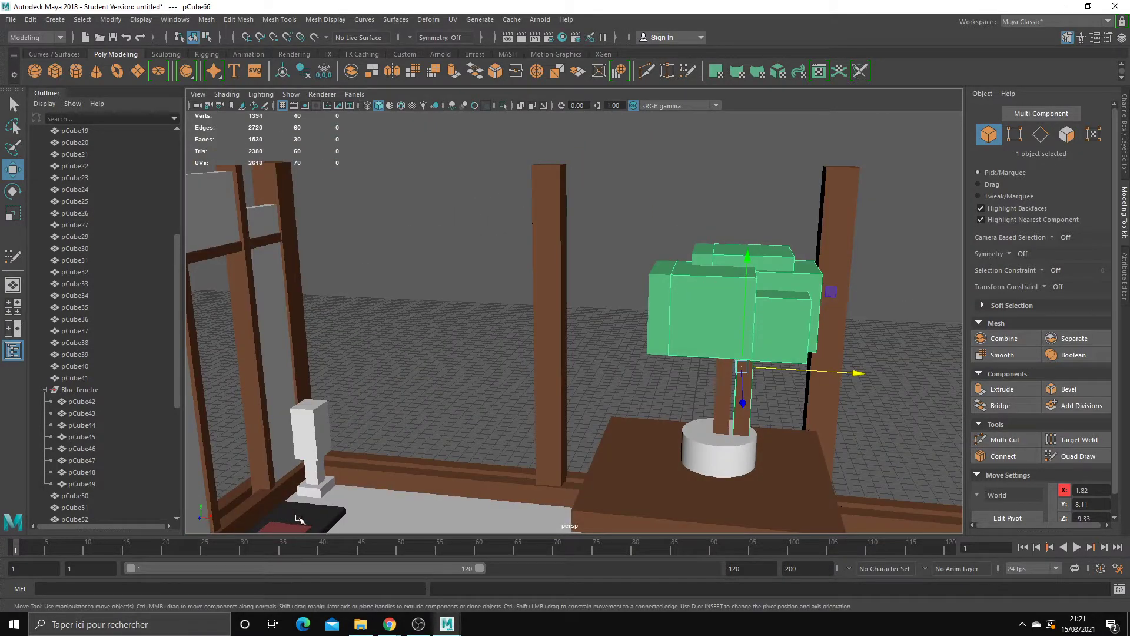
{"action": "left_click_drag", "start_coordinate": [722, 318], "coordinate": [666, 298], "text": "alt"}
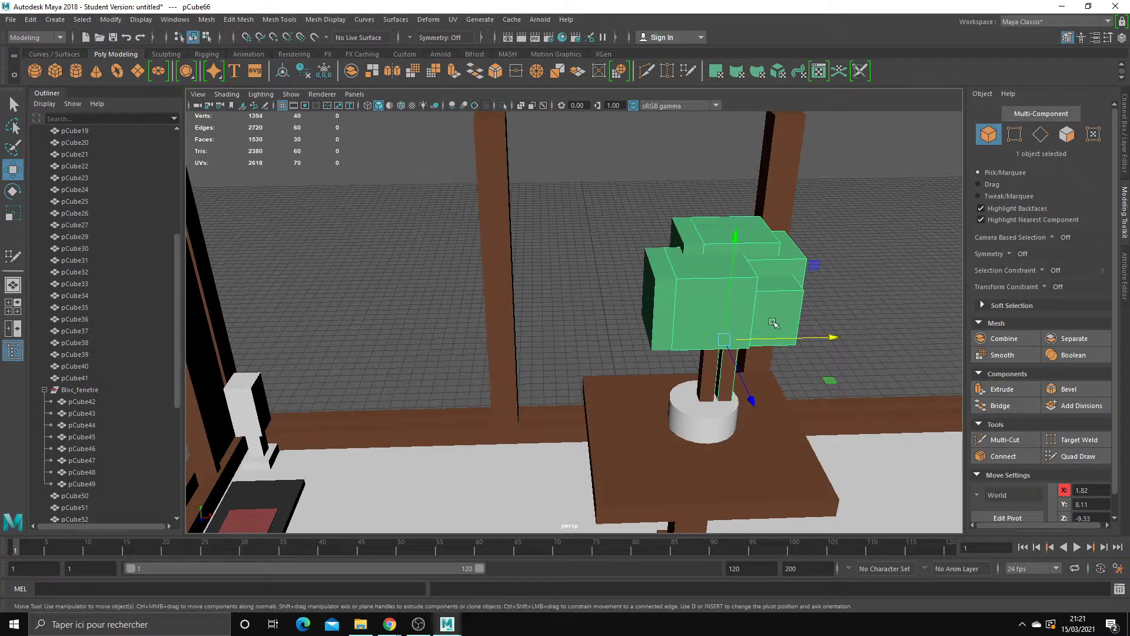
{"action": "key", "text": "Delete"}
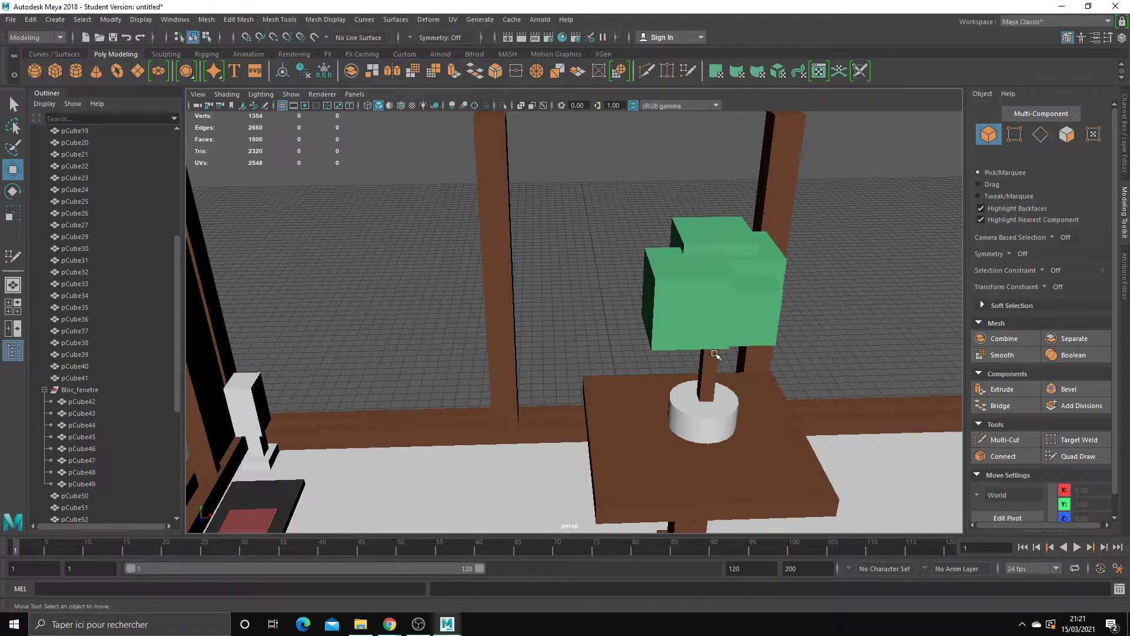
Step: Test moving the tree along X, undo it, and delete the duplicate trunk
{"action": "scroll", "coordinate": [715, 353], "scroll_direction": "down", "scroll_amount": 5}
{"action": "left_click_drag", "start_coordinate": [715, 353], "coordinate": [646, 330], "text": "alt"}
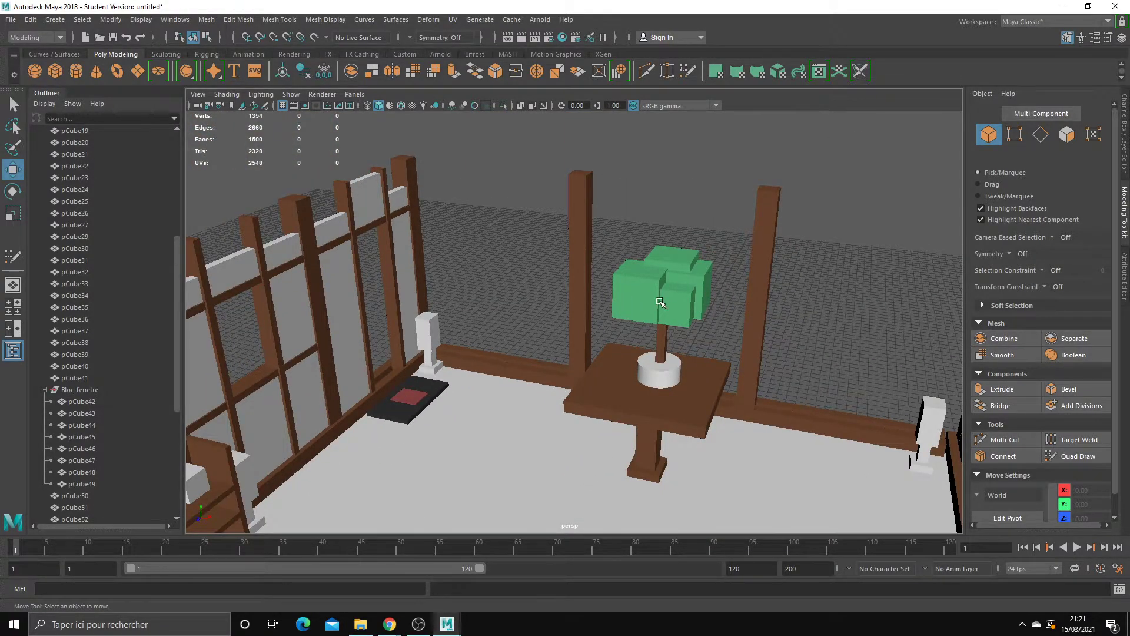
{"action": "left_click_drag", "start_coordinate": [660, 302], "coordinate": [686, 305], "text": "alt"}
{"action": "scroll", "coordinate": [687, 305], "scroll_direction": "up", "scroll_amount": 2}
{"action": "left_click", "coordinate": [686, 305]}
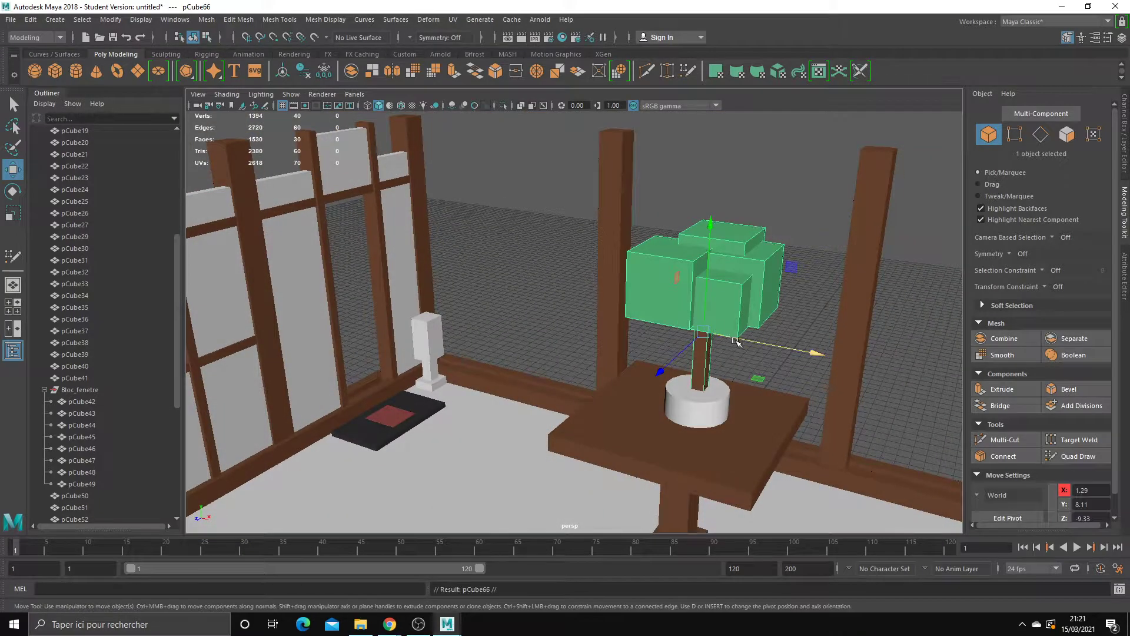
{"action": "left_click_drag", "start_coordinate": [736, 342], "coordinate": [709, 339]}
{"action": "mouse_move", "coordinate": [661, 269]}
{"action": "left_mouse_down", "text": "alt"}
{"action": "mouse_move", "coordinate": [643, 380]}
{"action": "mouse_move", "coordinate": [646, 330]}
{"action": "mouse_move", "coordinate": [661, 309]}
{"action": "left_mouse_up", "text": "alt"}
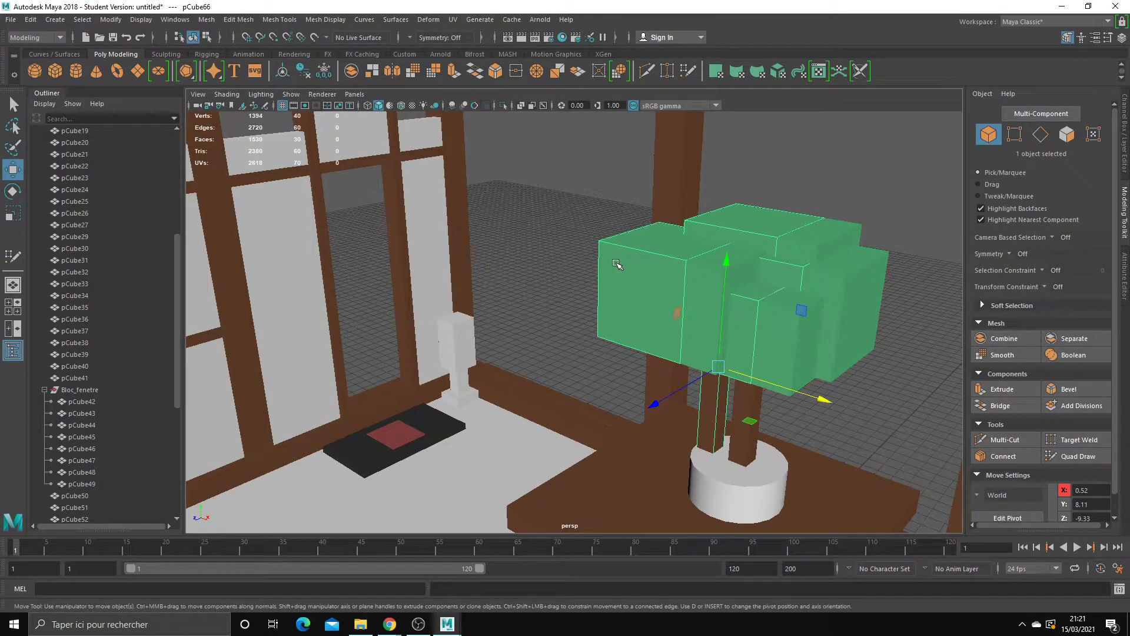
{"action": "middle_click_drag", "start_coordinate": [699, 285], "coordinate": [697, 285]}
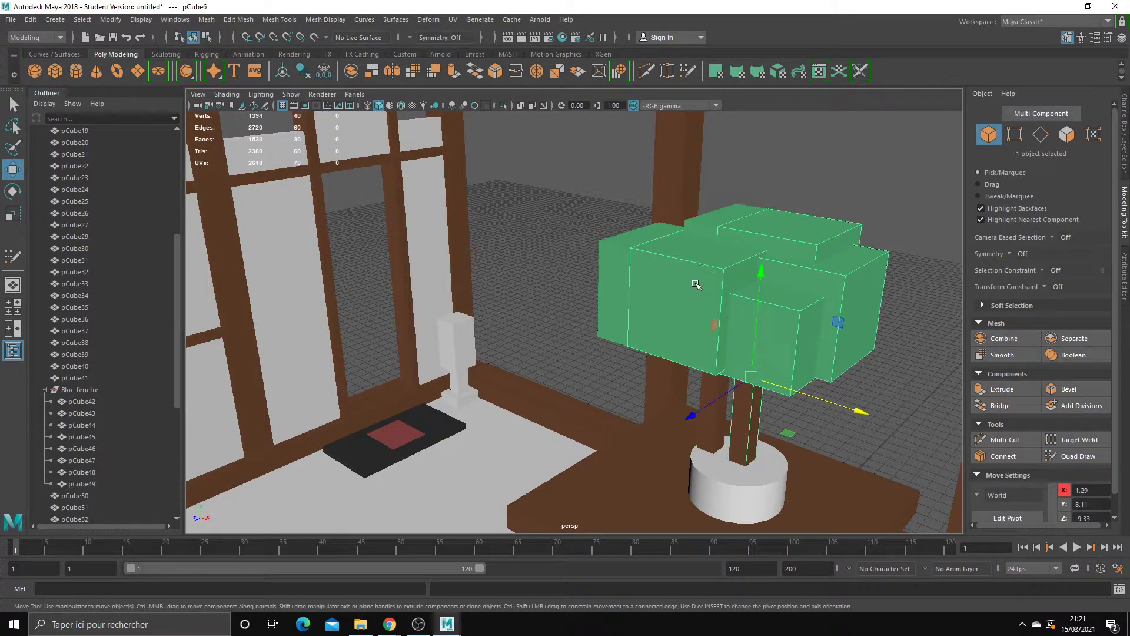
{"action": "key", "text": "ctrl+z"}
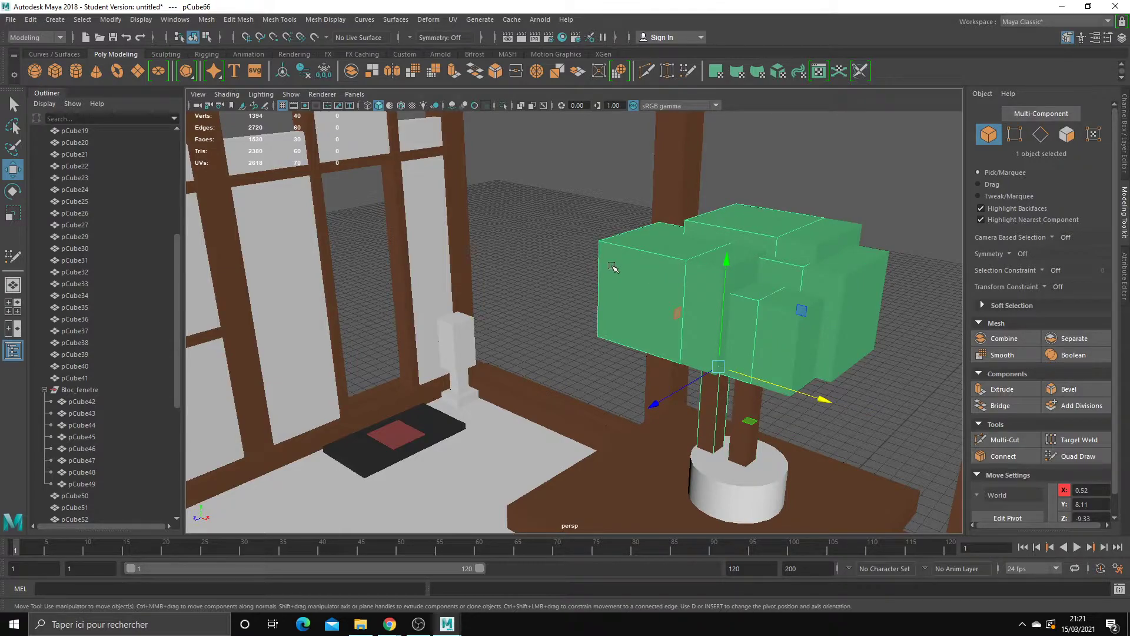
{"action": "key", "text": "Delete"}
Step: Extrude a side face of the canopy as a test, then undo it
{"action": "right_click_drag", "start_coordinate": [676, 265], "coordinate": [677, 298]}
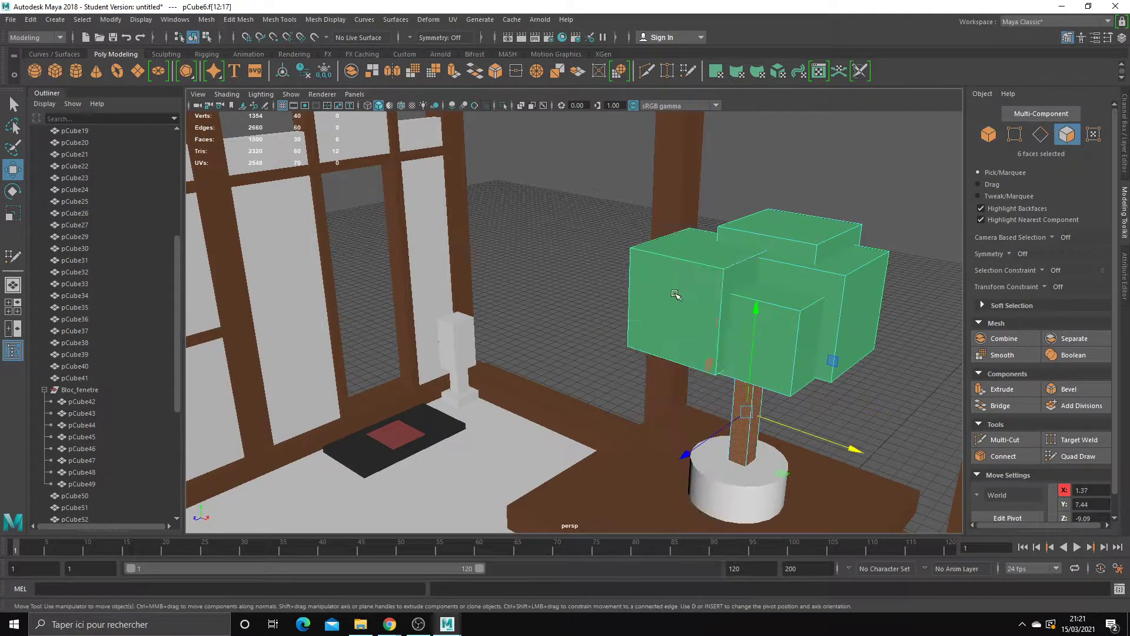
{"action": "left_click", "coordinate": [649, 334]}
{"action": "key", "text": "ctrl+e"}
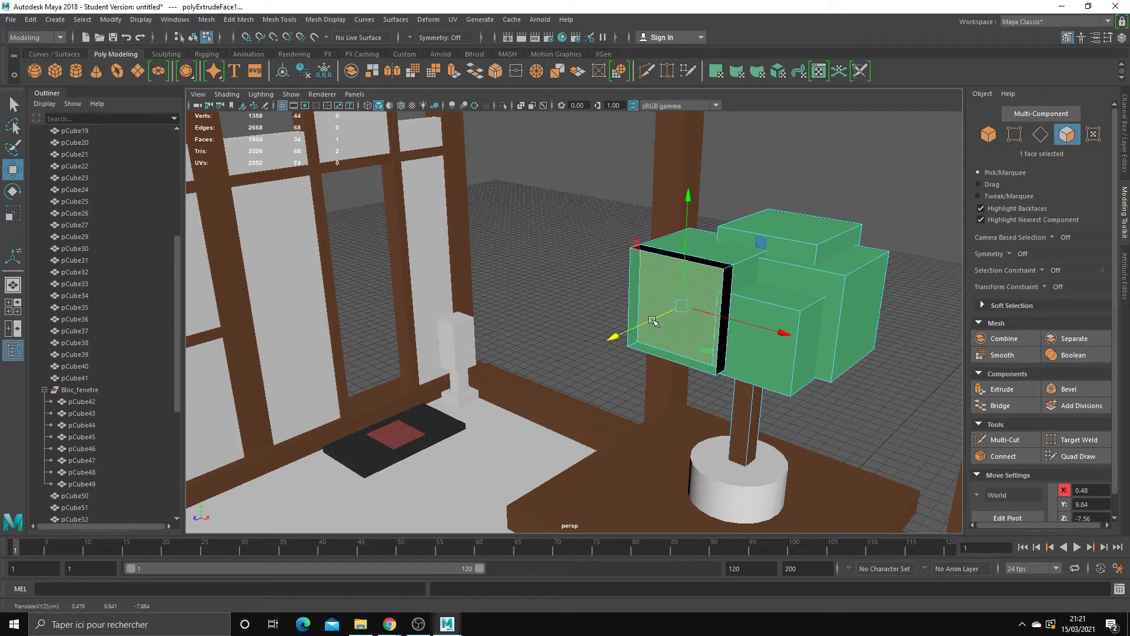
{"action": "left_click_drag", "start_coordinate": [653, 322], "coordinate": [619, 277], "text": "alt"}
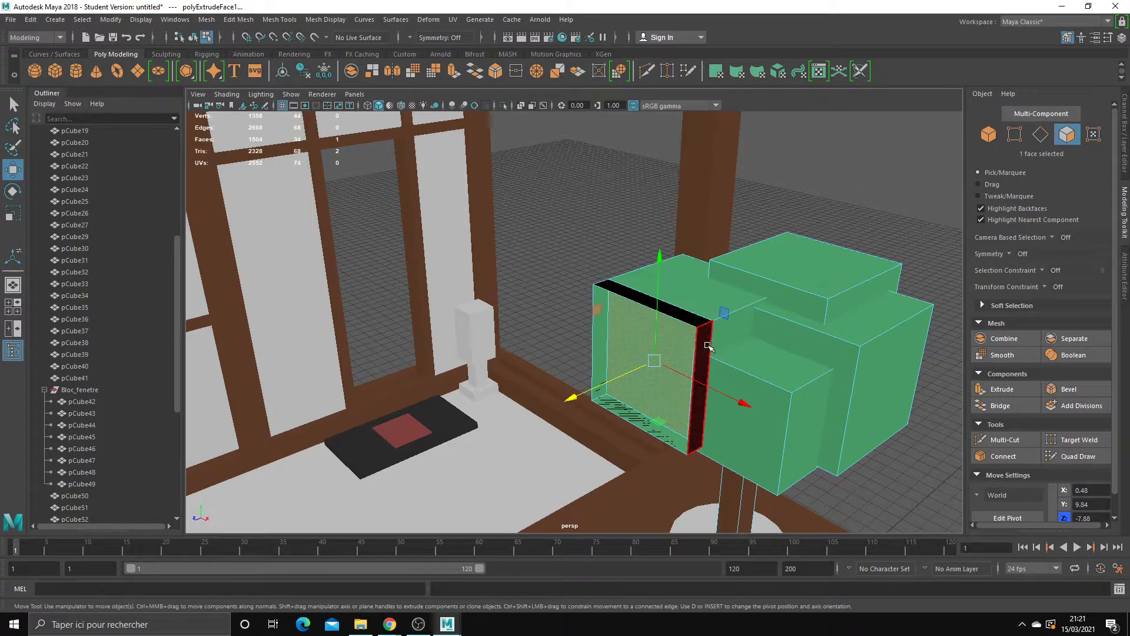
{"action": "mouse_move", "coordinate": [709, 362]}
{"action": "left_mouse_down", "text": "alt"}
{"action": "mouse_move", "coordinate": [755, 366]}
{"action": "mouse_move", "coordinate": [604, 408]}
{"action": "left_mouse_up", "text": "alt"}
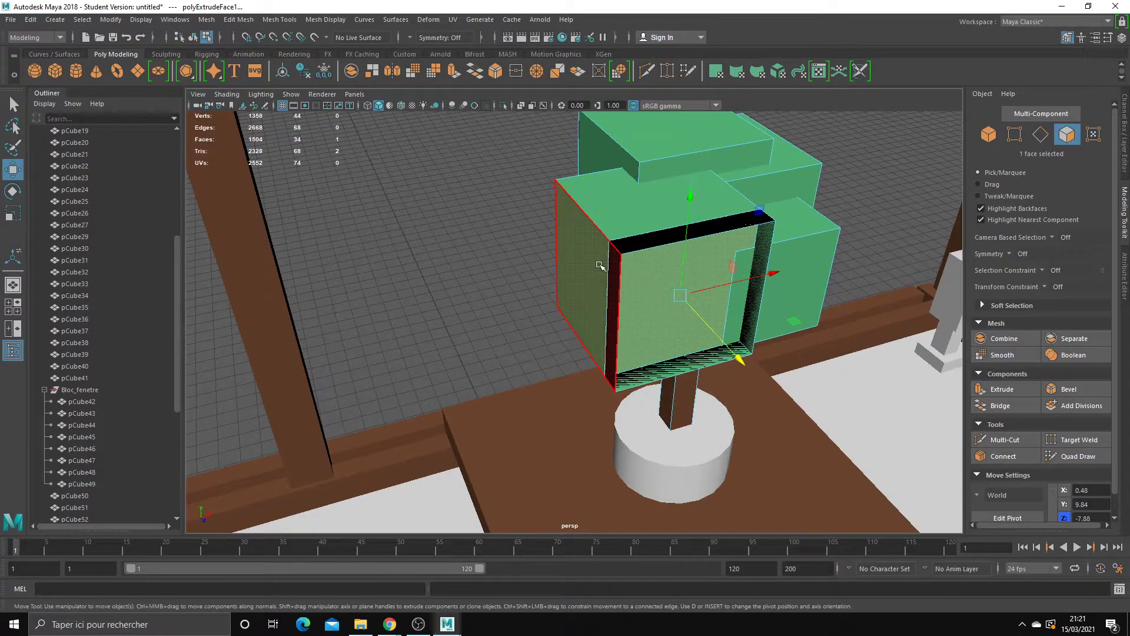
{"action": "key", "text": "ctrl+z"}
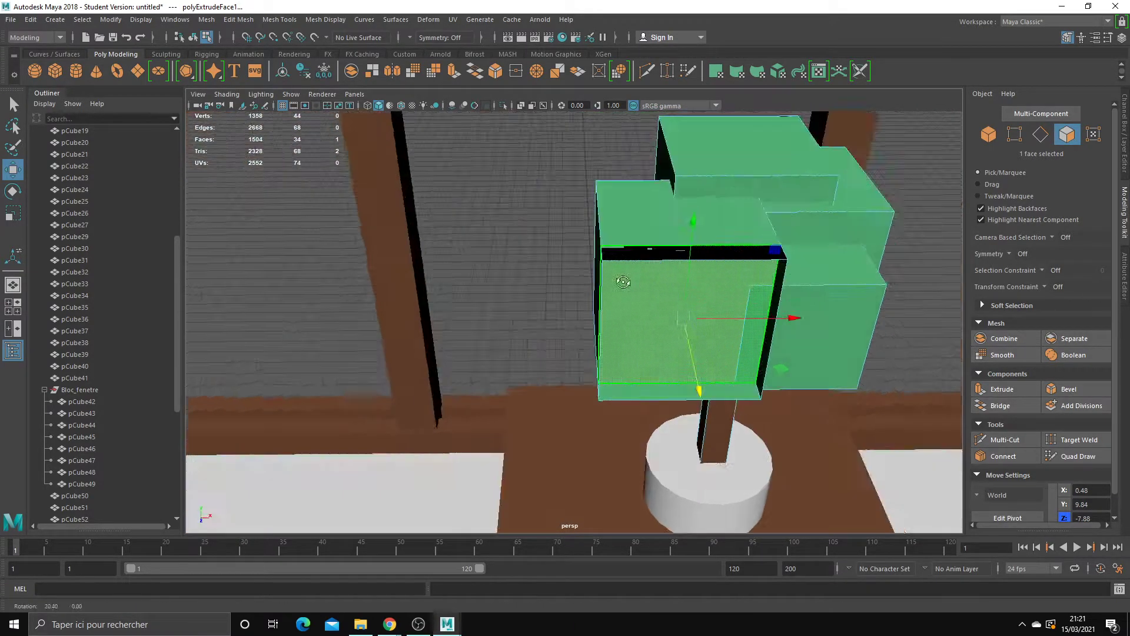
Step: Return to object selection and nudge the small cube near the bench slightly along Z
{"action": "left_click_drag", "start_coordinate": [654, 238], "coordinate": [548, 305], "text": "alt"}
{"action": "key", "text": "q"}
{"action": "mouse_move", "coordinate": [630, 288]}
{"action": "right_mouse_down"}
{"action": "mouse_move", "coordinate": [716, 268]}
{"action": "mouse_move", "coordinate": [669, 294]}
{"action": "right_mouse_up"}
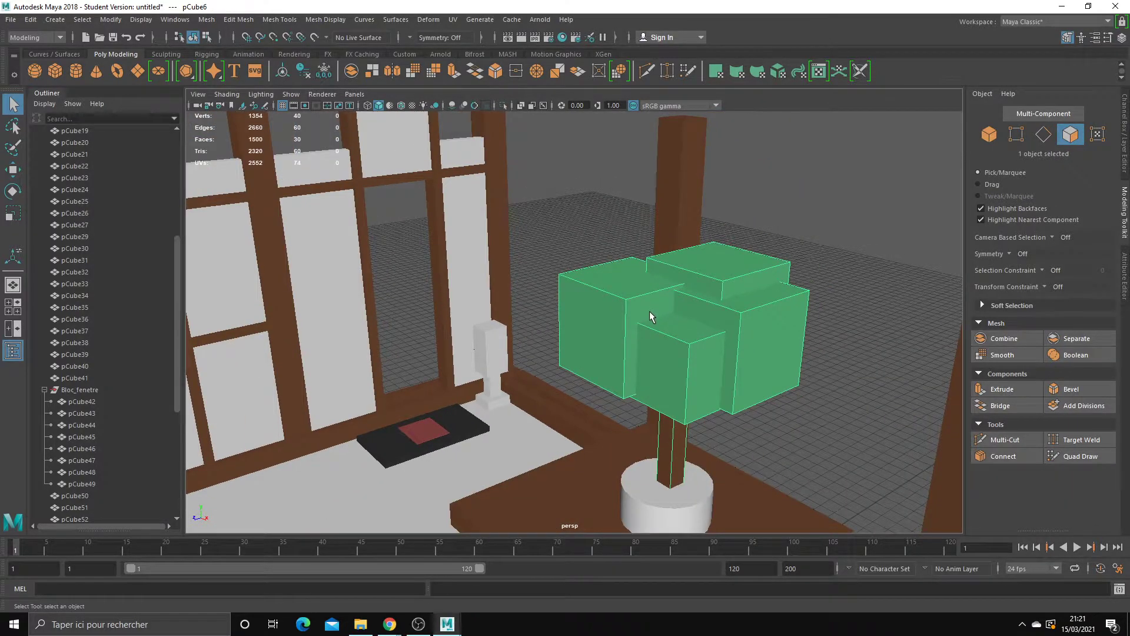
{"action": "key", "text": "w"}
{"action": "scroll", "coordinate": [649, 311], "scroll_direction": "down", "scroll_amount": 5}
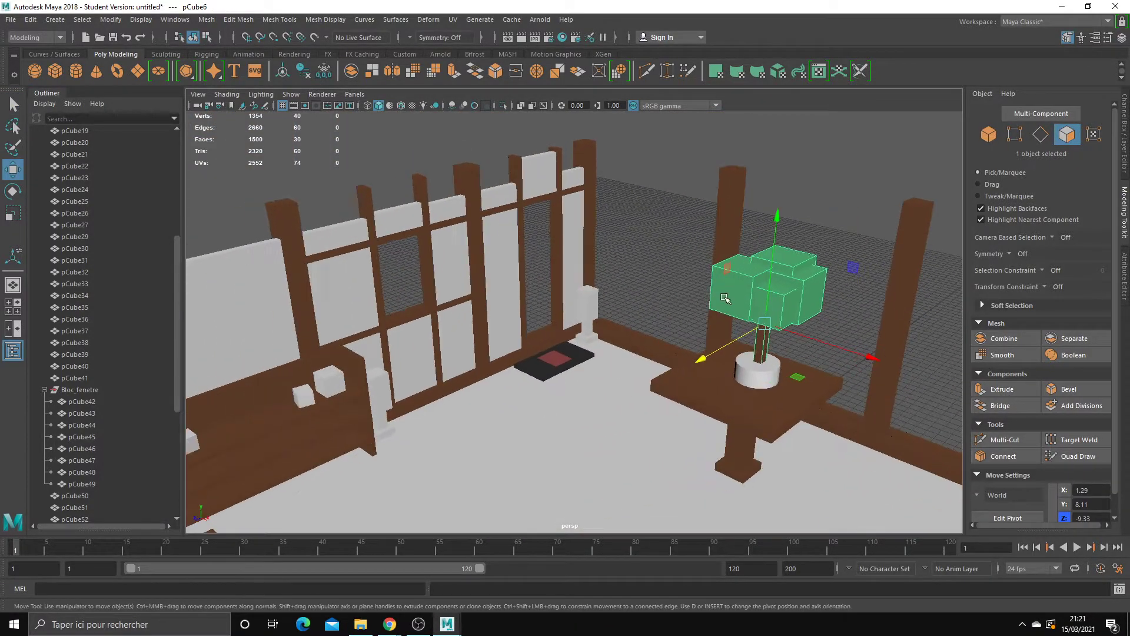
{"action": "mouse_move", "coordinate": [649, 311]}
{"action": "left_mouse_down", "text": "alt"}
{"action": "mouse_move", "coordinate": [703, 305]}
{"action": "mouse_move", "coordinate": [545, 323]}
{"action": "mouse_move", "coordinate": [584, 331]}
{"action": "mouse_move", "coordinate": [557, 356]}
{"action": "mouse_move", "coordinate": [551, 320]}
{"action": "left_mouse_up", "text": "alt"}
{"action": "left_click", "coordinate": [299, 347]}
{"action": "middle_click_drag", "start_coordinate": [329, 355], "coordinate": [330, 360]}
{"action": "mouse_move", "coordinate": [330, 360]}
{"action": "left_mouse_down", "text": "alt"}
{"action": "mouse_move", "coordinate": [383, 360]}
{"action": "mouse_move", "coordinate": [409, 387]}
{"action": "mouse_move", "coordinate": [445, 371]}
{"action": "mouse_move", "coordinate": [585, 371]}
{"action": "mouse_move", "coordinate": [530, 313]}
{"action": "mouse_move", "coordinate": [566, 341]}
{"action": "left_mouse_up", "text": "alt"}
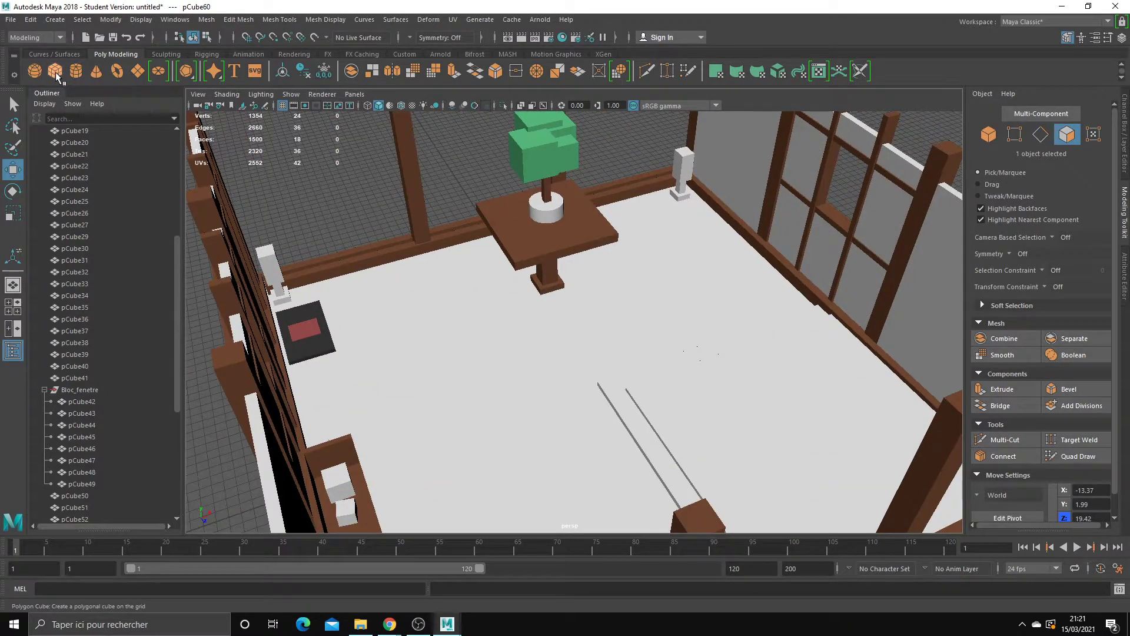
Step: Create a cylinder beside the bonsai pot and flatten it into a disc
{"action": "left_click", "coordinate": [76, 71]}
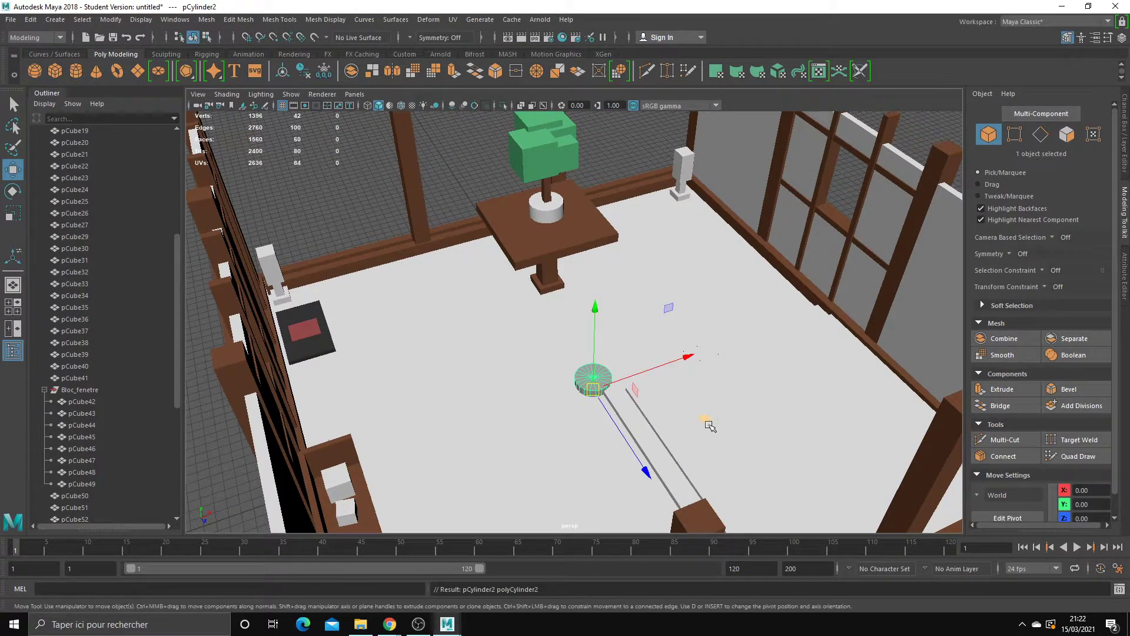
{"action": "left_click_drag", "start_coordinate": [711, 425], "coordinate": [577, 270]}
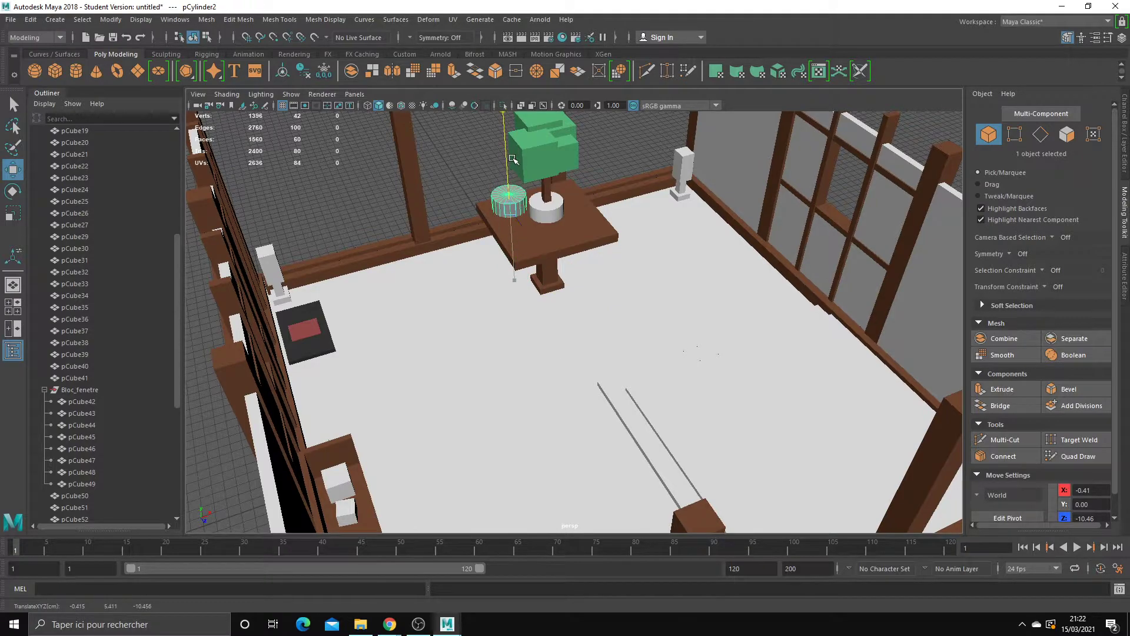
{"action": "key", "text": "f"}
{"action": "key", "text": "r"}
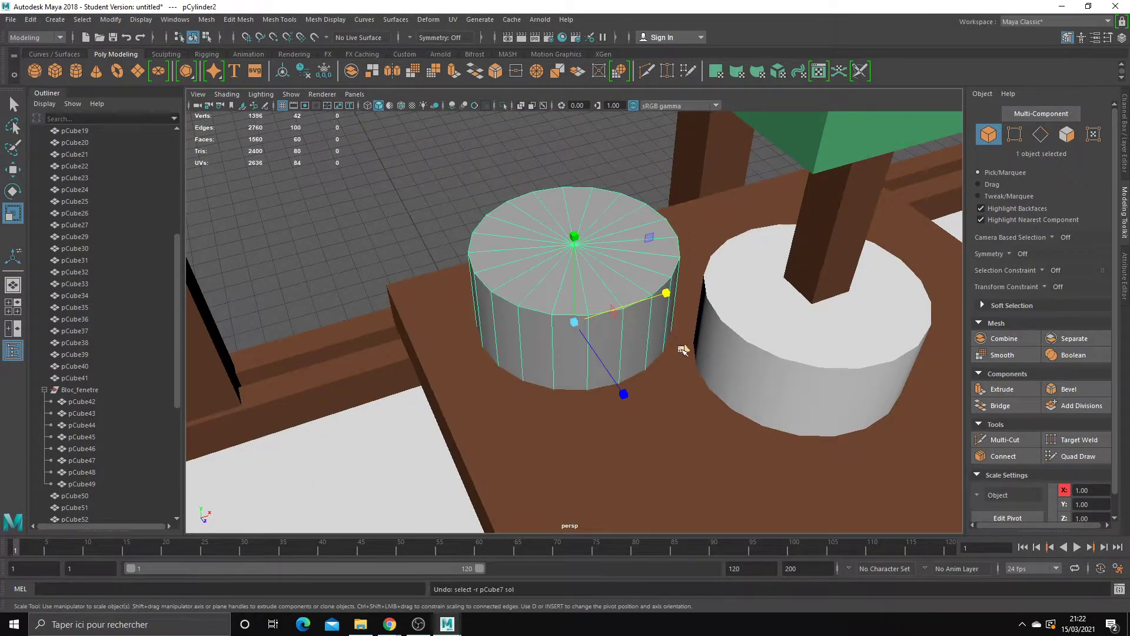
{"action": "left_click_drag", "start_coordinate": [684, 350], "coordinate": [625, 305]}
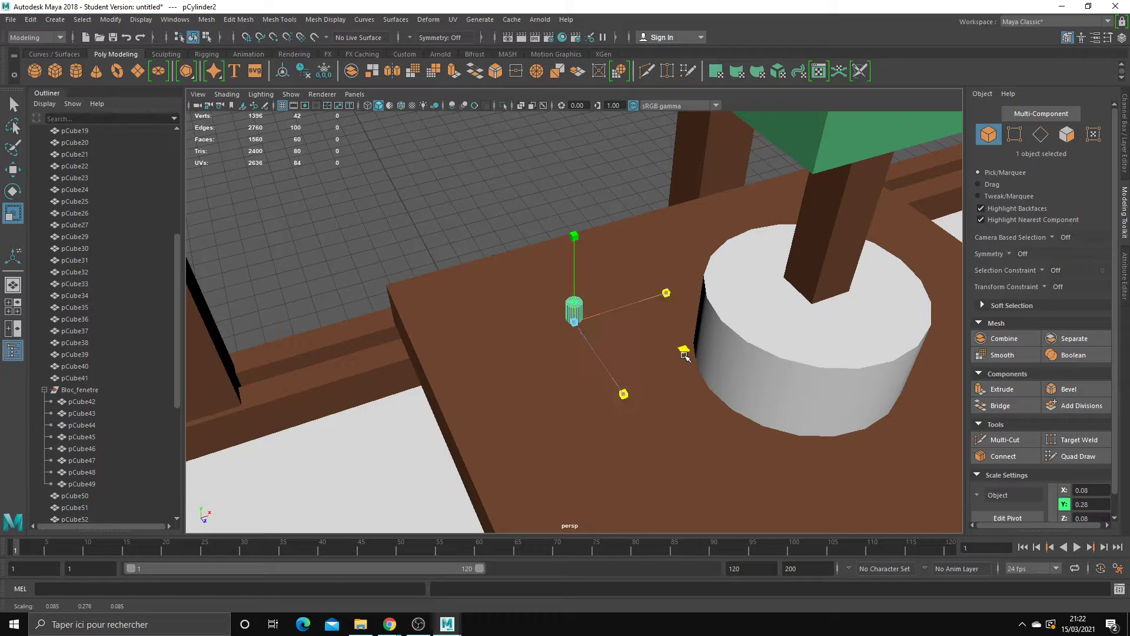
{"action": "left_click_drag", "start_coordinate": [684, 354], "coordinate": [867, 477]}
{"action": "key", "text": "ctrl+z"}
{"action": "key", "text": "ctrl+z"}
{"action": "key", "text": "ctrl+z"}
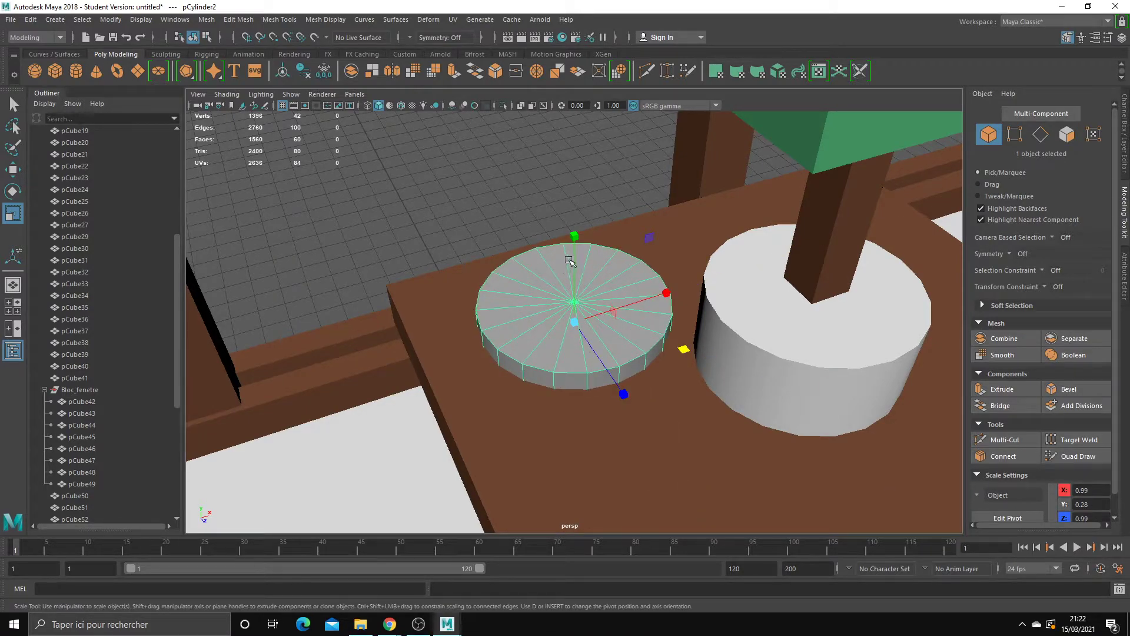
Step: Slide the disc across the table top and give it the white Blanc material
{"action": "key", "text": "w"}
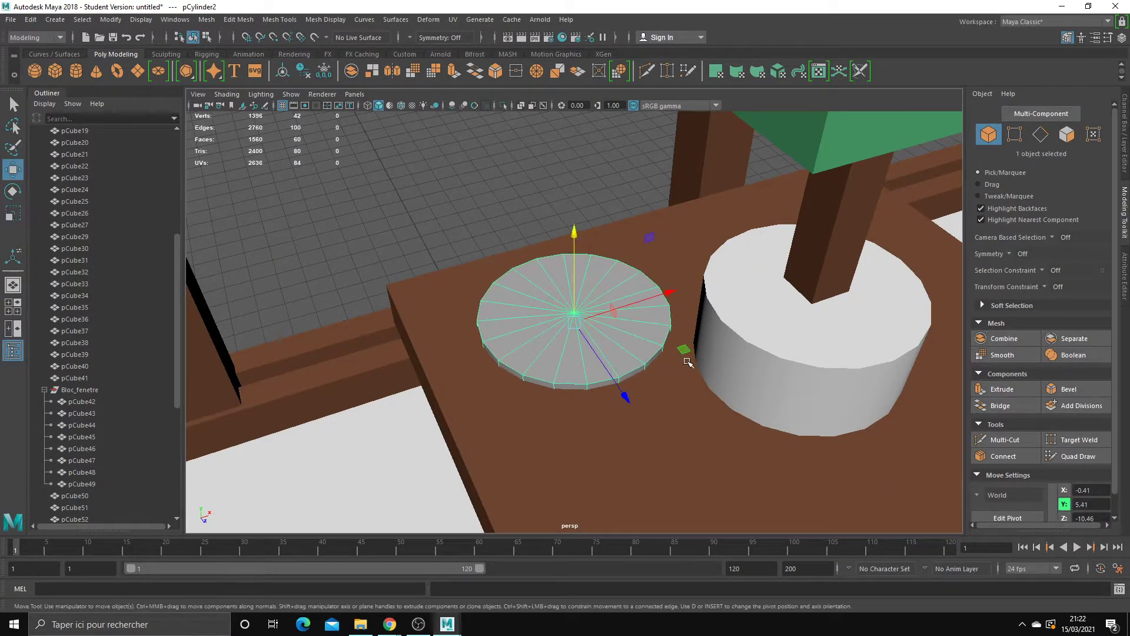
{"action": "left_click_drag", "start_coordinate": [647, 312], "coordinate": [700, 456]}
{"action": "right_click_drag", "start_coordinate": [674, 452], "coordinate": [737, 585]}
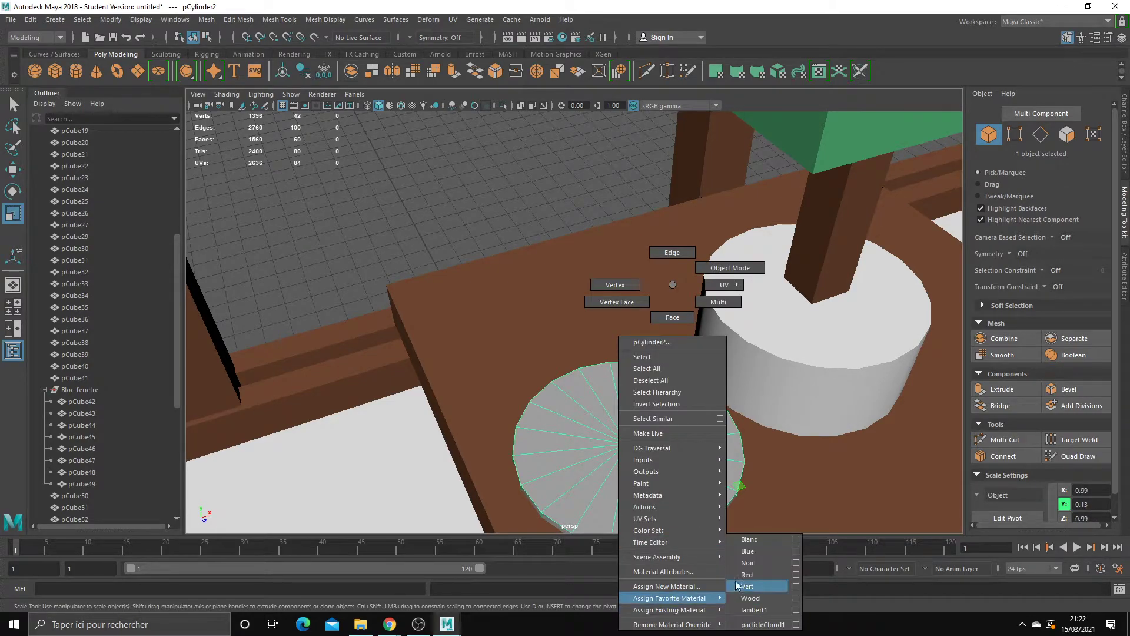
{"action": "right_click_drag", "start_coordinate": [752, 540], "coordinate": [753, 540]}
{"action": "mouse_move", "coordinate": [752, 540]}
{"action": "left_mouse_down", "text": "alt"}
{"action": "mouse_move", "coordinate": [587, 361]}
{"action": "mouse_move", "coordinate": [587, 344]}
{"action": "mouse_move", "coordinate": [586, 359]}
{"action": "mouse_move", "coordinate": [640, 391]}
{"action": "left_mouse_up", "text": "alt"}
{"action": "key", "text": "w"}
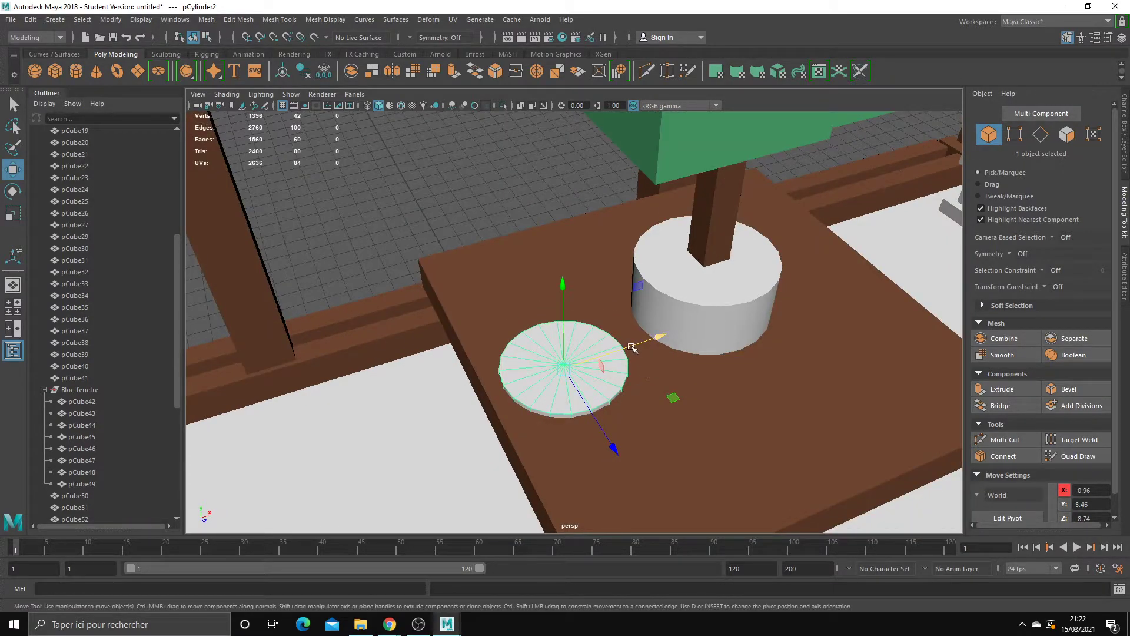
Step: Place a matching plate on the pot's other side and add a new cube mid-room
{"action": "mouse_move", "coordinate": [632, 347]}
{"action": "left_mouse_down", "text": "shift"}
{"action": "mouse_move", "coordinate": [858, 328]}
{"action": "mouse_move", "coordinate": [639, 343]}
{"action": "left_mouse_up", "text": "shift"}
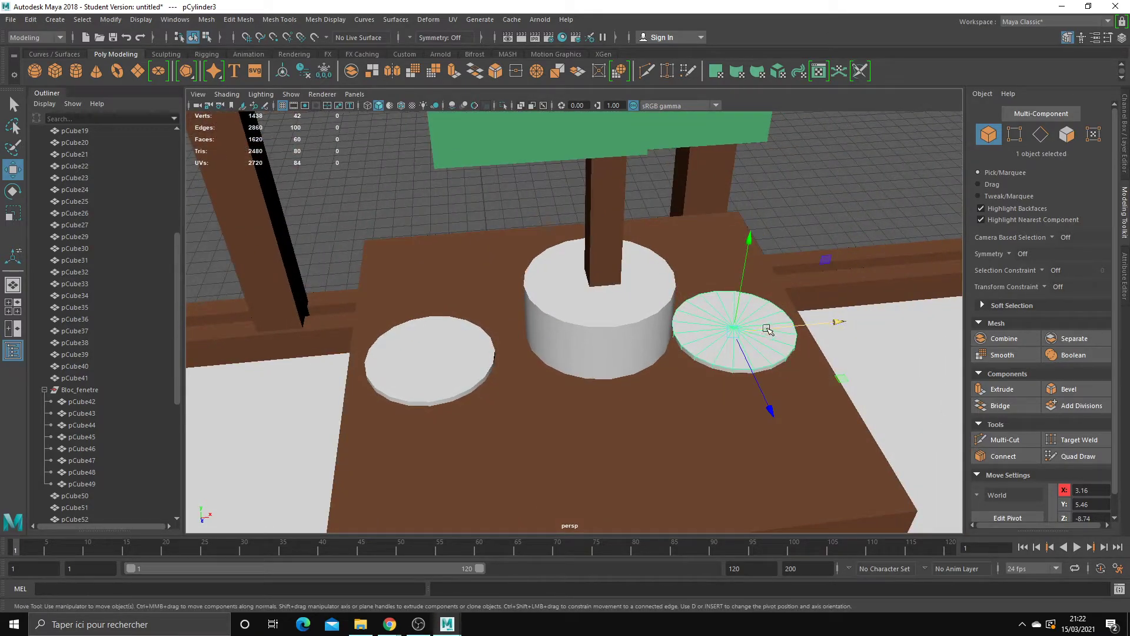
{"action": "scroll", "coordinate": [767, 329], "scroll_direction": "down", "scroll_amount": 5}
{"action": "left_click_drag", "start_coordinate": [767, 329], "coordinate": [612, 352], "text": "alt"}
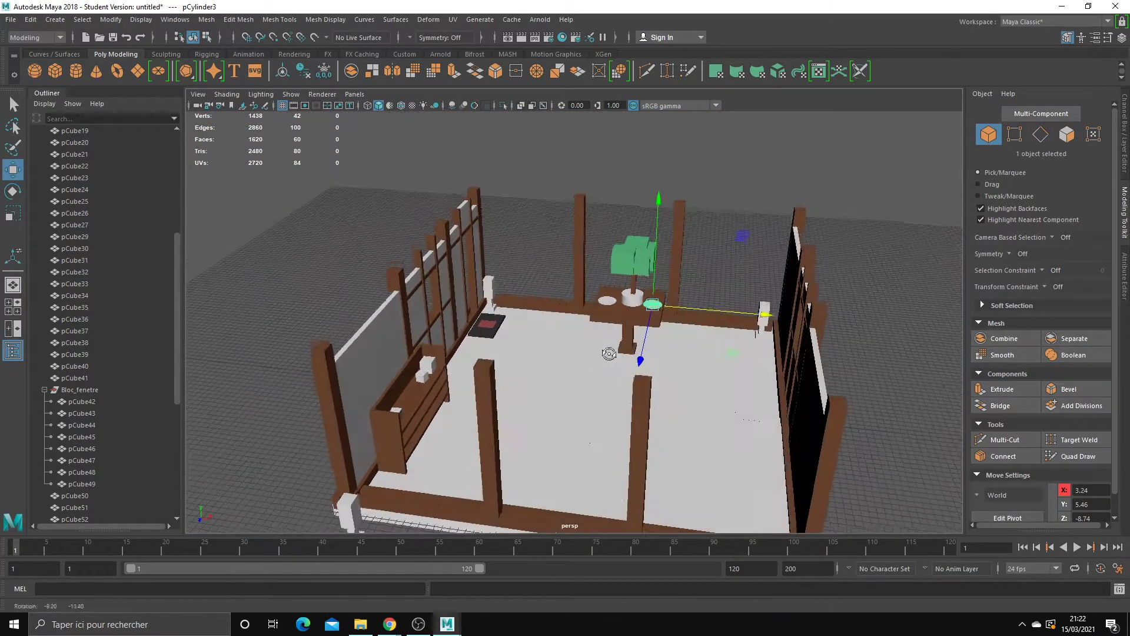
{"action": "scroll", "coordinate": [612, 352], "scroll_direction": "up", "scroll_amount": 5}
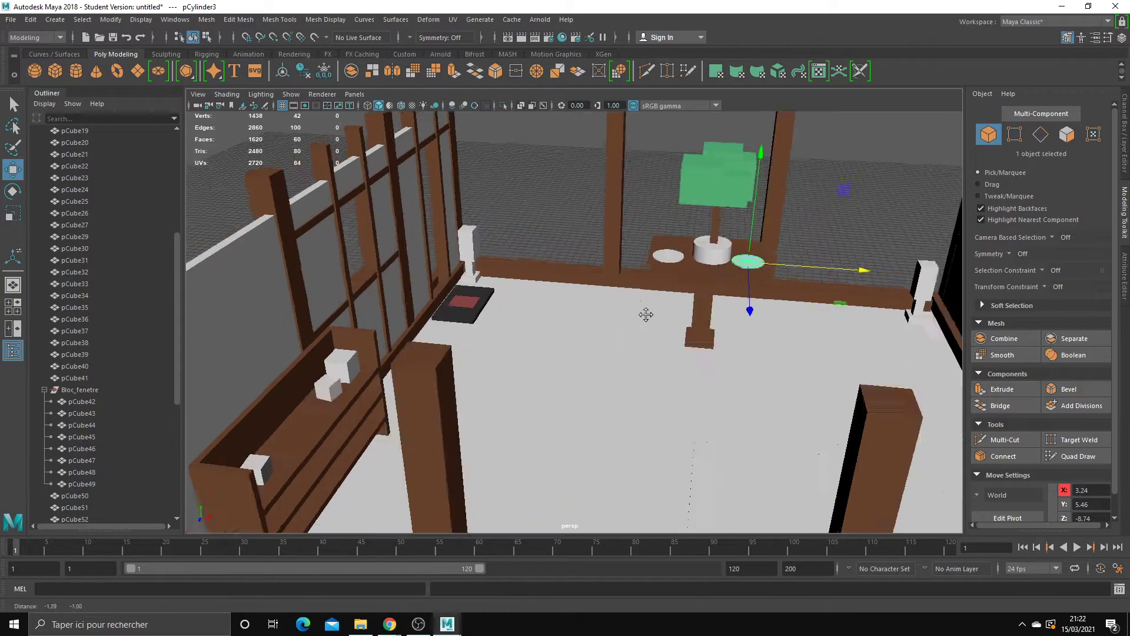
{"action": "scroll", "coordinate": [646, 313], "scroll_direction": "down", "scroll_amount": 5}
{"action": "scroll", "coordinate": [650, 353], "scroll_direction": "up", "scroll_amount": 5}
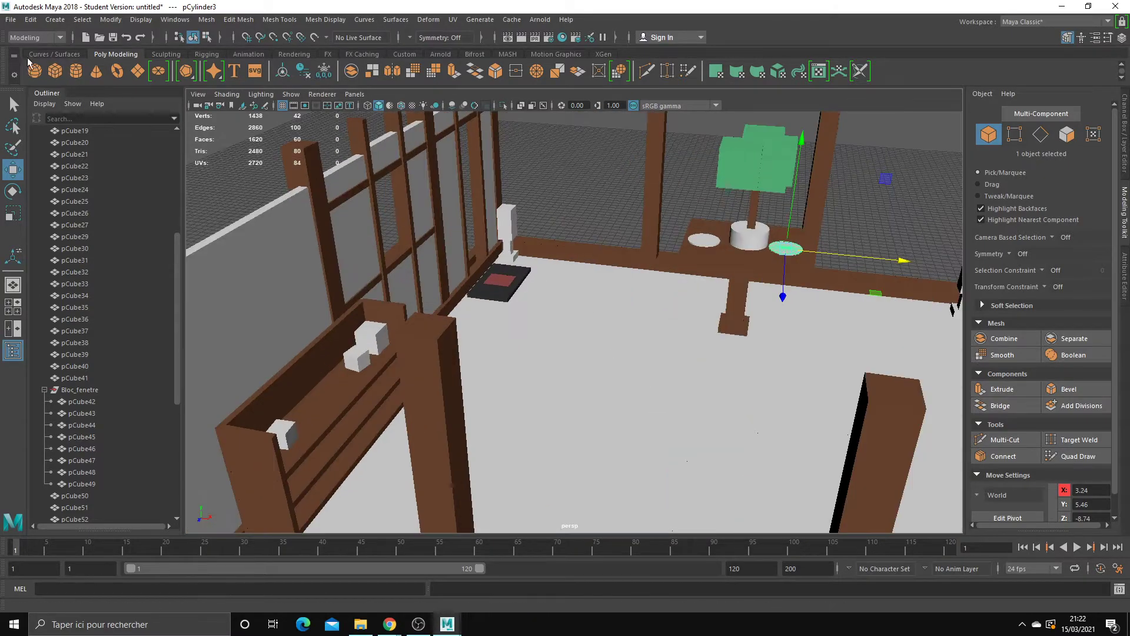
{"action": "left_click", "coordinate": [55, 71]}
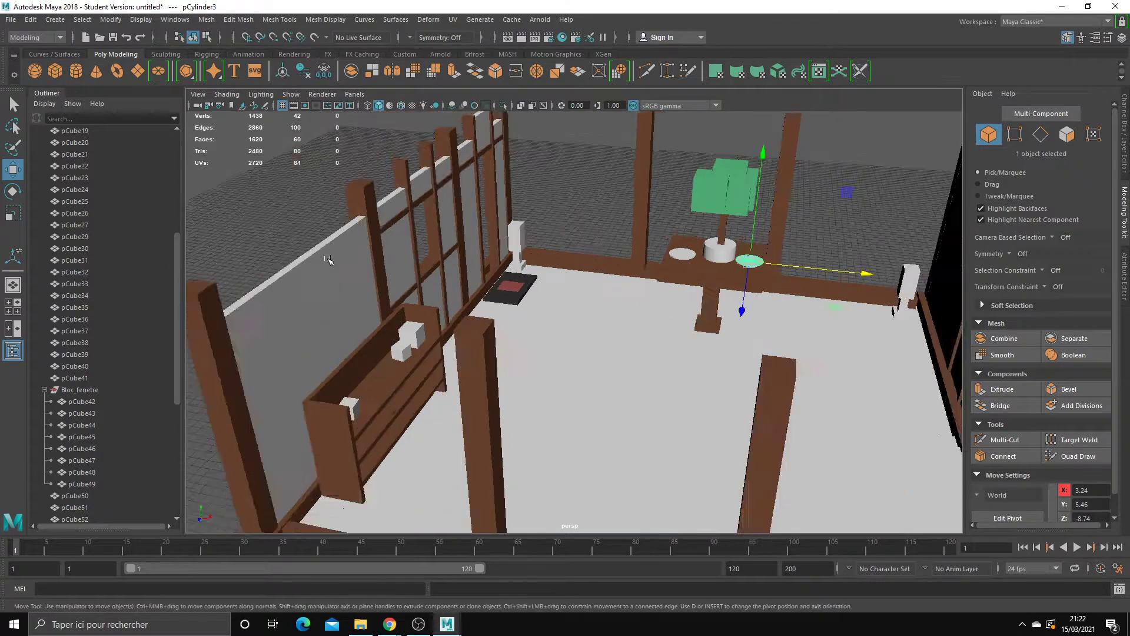
{"action": "left_click_drag", "start_coordinate": [530, 306], "coordinate": [575, 330], "text": "alt"}
Step: Move the cube beside the table, raise it, and scale it into a thin, wide seat
{"action": "left_click_drag", "start_coordinate": [765, 456], "coordinate": [648, 342]}
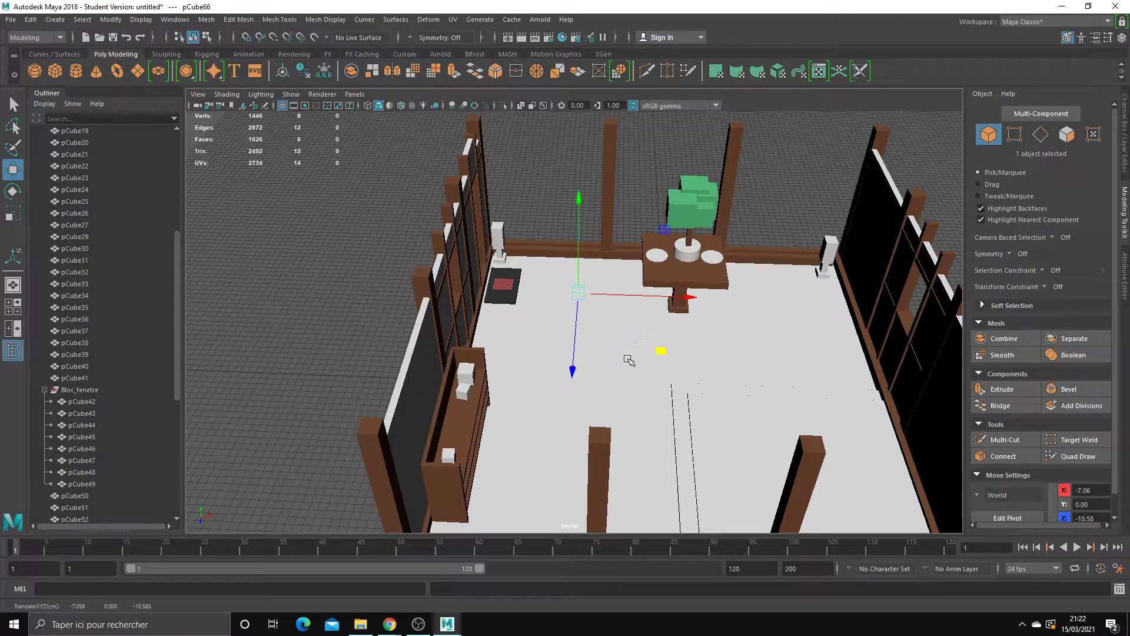
{"action": "scroll", "coordinate": [607, 337], "scroll_direction": "up", "scroll_amount": 4}
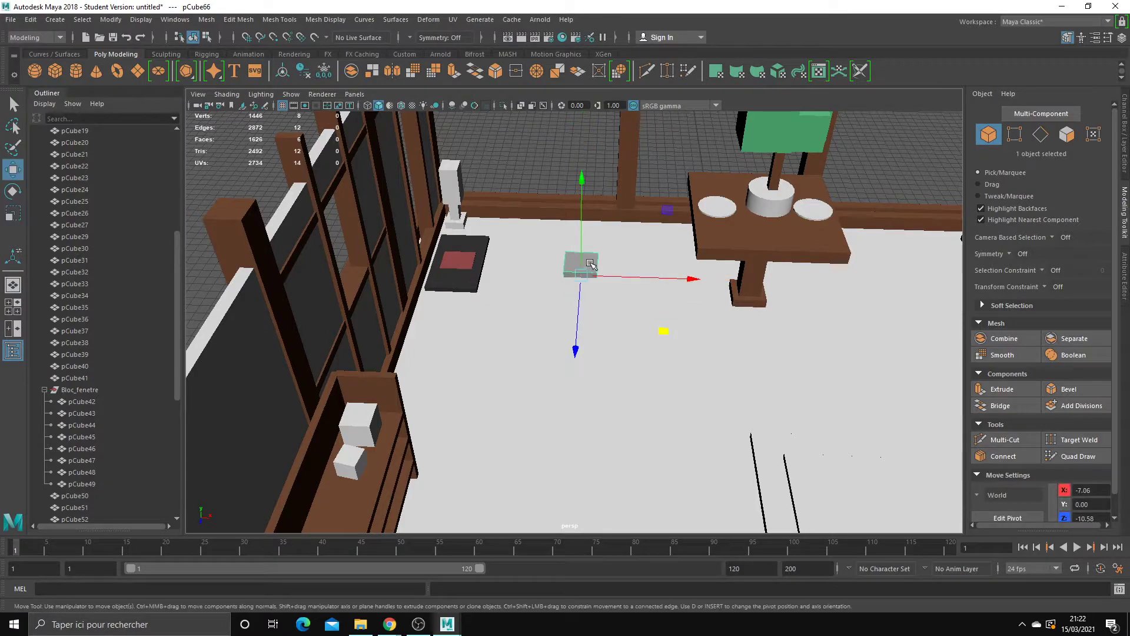
{"action": "mouse_move", "coordinate": [583, 259]}
{"action": "left_mouse_down"}
{"action": "mouse_move", "coordinate": [587, 242]}
{"action": "mouse_move", "coordinate": [568, 227]}
{"action": "mouse_move", "coordinate": [624, 237]}
{"action": "left_mouse_up"}
{"action": "key", "text": "r"}
{"action": "mouse_move", "coordinate": [625, 187]}
{"action": "left_mouse_down"}
{"action": "mouse_move", "coordinate": [626, 217]}
{"action": "mouse_move", "coordinate": [533, 327]}
{"action": "mouse_move", "coordinate": [561, 377]}
{"action": "left_mouse_up"}
{"action": "left_click_drag", "start_coordinate": [561, 240], "coordinate": [589, 226]}
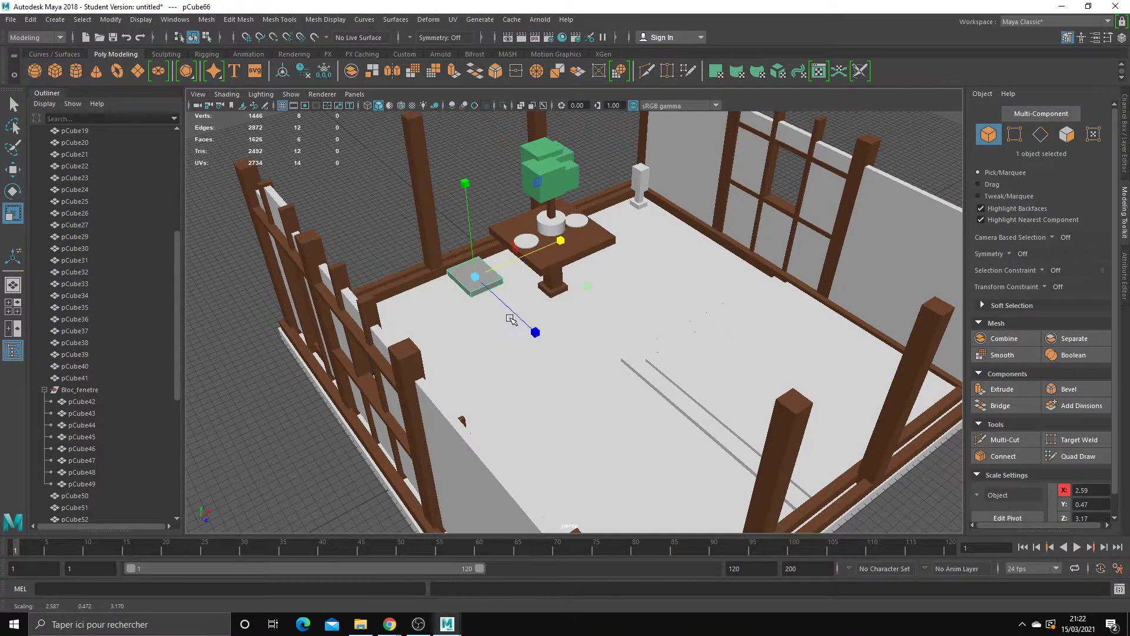
{"action": "left_click", "coordinate": [506, 299]}
{"action": "key", "text": "ctrl+z"}
{"action": "mouse_move", "coordinate": [507, 299]}
{"action": "left_mouse_down"}
{"action": "mouse_move", "coordinate": [530, 282]}
{"action": "mouse_move", "coordinate": [530, 260]}
{"action": "mouse_move", "coordinate": [564, 246]}
{"action": "mouse_move", "coordinate": [545, 250]}
{"action": "mouse_move", "coordinate": [557, 256]}
{"action": "mouse_move", "coordinate": [569, 182]}
{"action": "left_mouse_up"}
{"action": "key", "text": "w"}
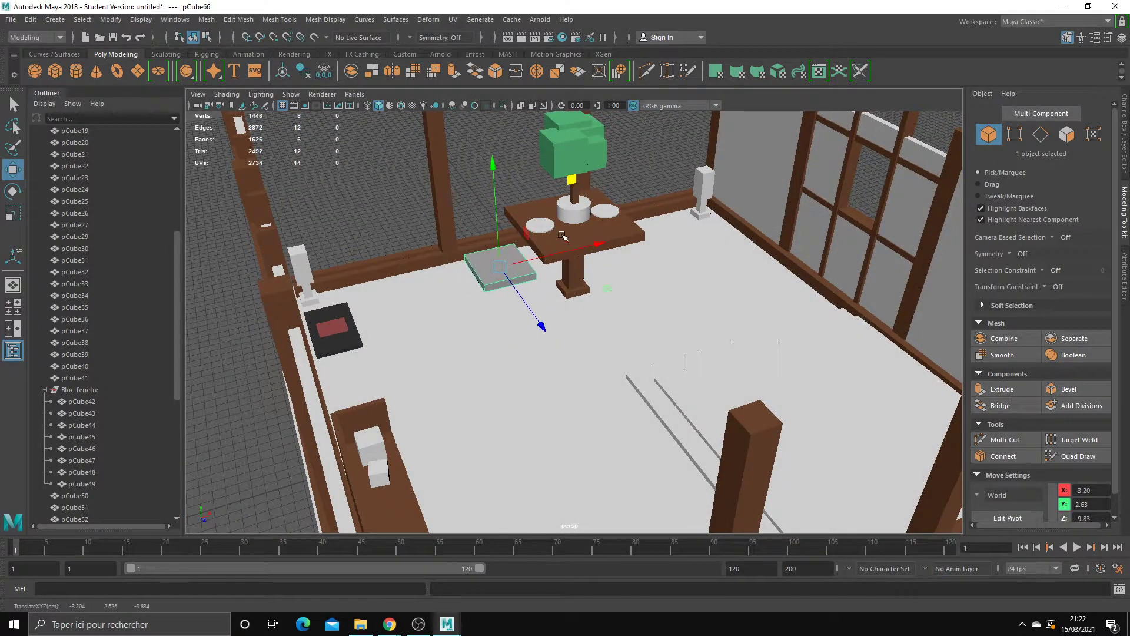
{"action": "mouse_move", "coordinate": [562, 235]}
{"action": "left_mouse_down", "text": "alt"}
{"action": "mouse_move", "coordinate": [532, 306]}
{"action": "mouse_move", "coordinate": [437, 259]}
{"action": "mouse_move", "coordinate": [353, 259]}
{"action": "mouse_move", "coordinate": [328, 334]}
{"action": "left_mouse_up", "text": "alt"}
{"action": "scroll", "coordinate": [529, 314], "scroll_direction": "up", "scroll_amount": 3}
Step: Duplicate the seat into a leg under one corner, then copy it for the remaining legs
{"action": "key", "text": "ctrl+d"}
{"action": "key", "text": "r"}
{"action": "key", "text": "w"}
{"action": "left_click_drag", "start_coordinate": [412, 353], "coordinate": [463, 384], "text": "alt"}
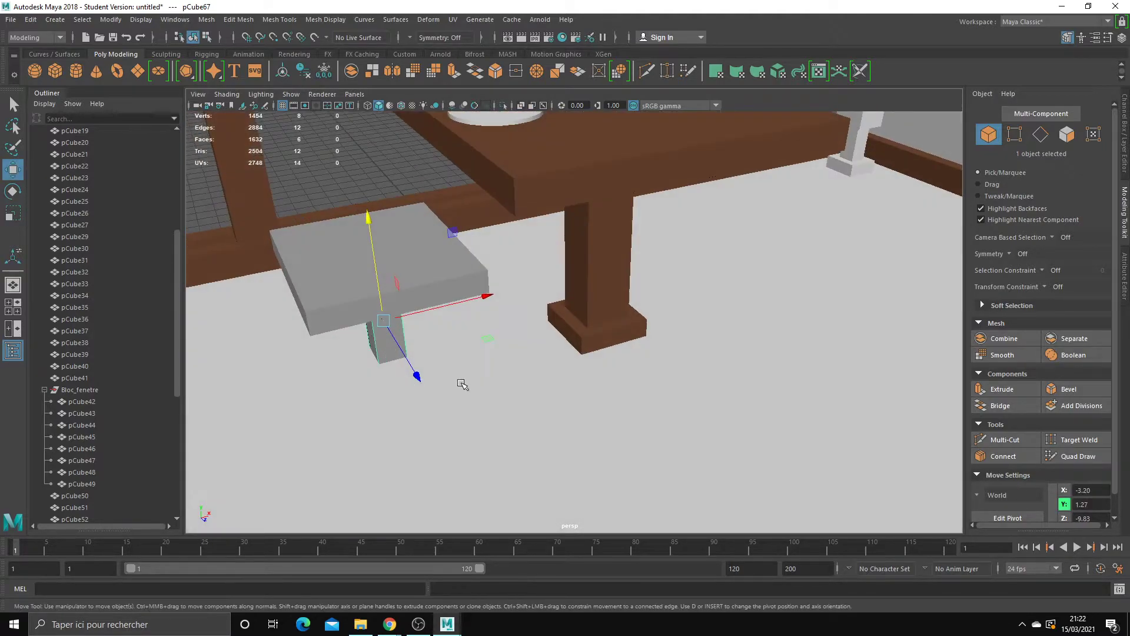
{"action": "middle_click_drag", "start_coordinate": [479, 354], "coordinate": [454, 391]}
{"action": "mouse_move", "coordinate": [454, 391]}
{"action": "left_mouse_down", "text": "alt"}
{"action": "mouse_move", "coordinate": [442, 373]}
{"action": "mouse_move", "coordinate": [307, 420]}
{"action": "mouse_move", "coordinate": [274, 387]}
{"action": "mouse_move", "coordinate": [648, 406]}
{"action": "left_mouse_up", "text": "alt"}
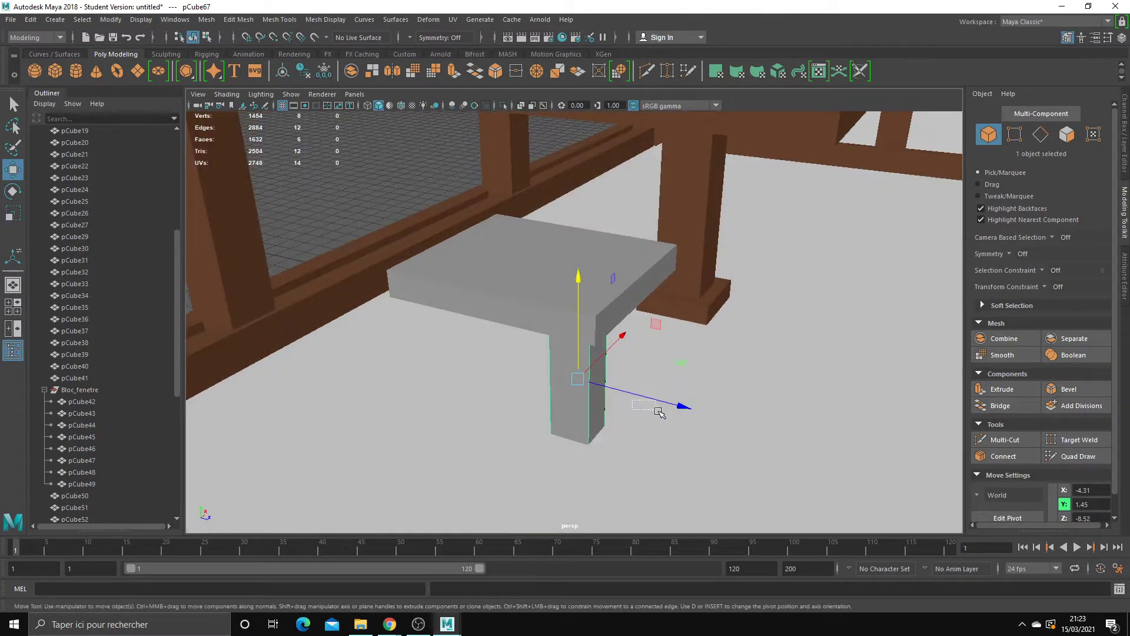
{"action": "left_click", "coordinate": [643, 404]}
{"action": "key", "text": "ctrl+z"}
{"action": "key", "text": "ctrl+d"}
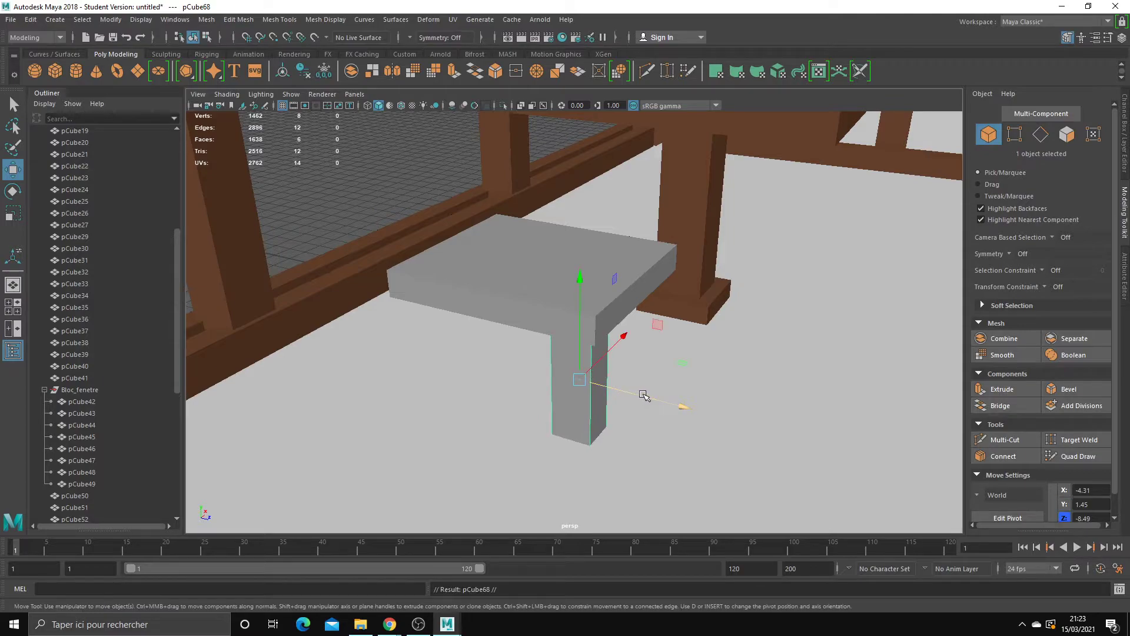
{"action": "mouse_move", "coordinate": [642, 395]}
{"action": "left_mouse_down"}
{"action": "mouse_move", "coordinate": [532, 378]}
{"action": "mouse_move", "coordinate": [534, 363]}
{"action": "mouse_move", "coordinate": [492, 371]}
{"action": "mouse_move", "coordinate": [683, 352]}
{"action": "mouse_move", "coordinate": [597, 348]}
{"action": "mouse_move", "coordinate": [613, 378]}
{"action": "left_mouse_up"}
{"action": "key", "text": "ctrl+d"}
Step: Assign the existing Wood material to the stool's seat and legs
{"action": "key", "text": "q"}
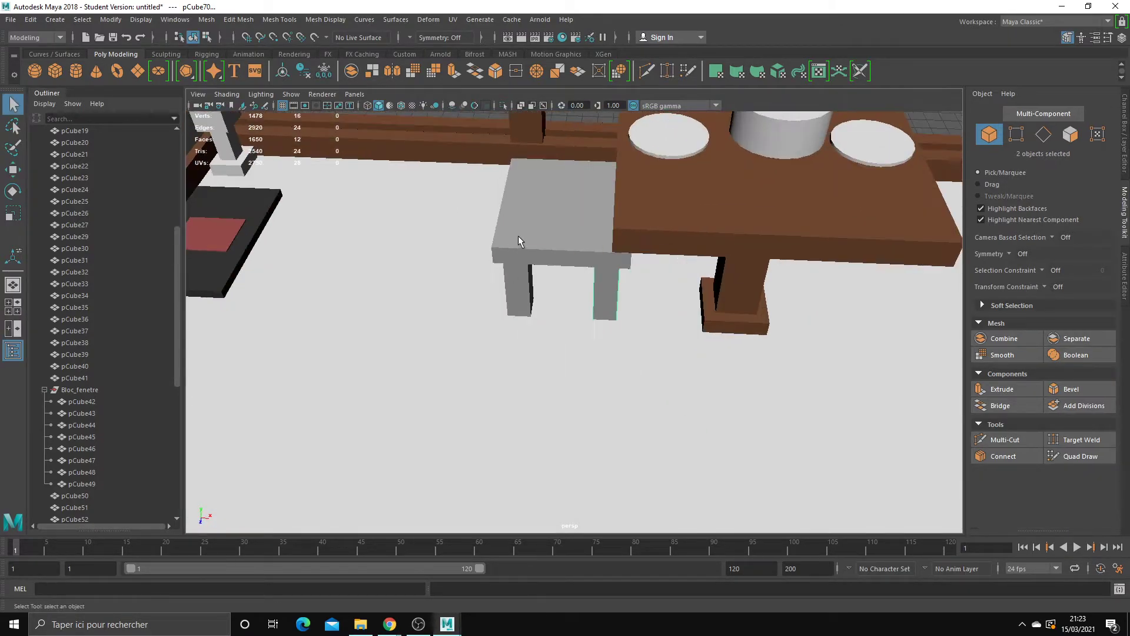
{"action": "mouse_move", "coordinate": [487, 294]}
{"action": "left_mouse_down", "text": "alt"}
{"action": "mouse_move", "coordinate": [368, 396]}
{"action": "mouse_move", "coordinate": [375, 361]}
{"action": "left_mouse_up", "text": "alt"}
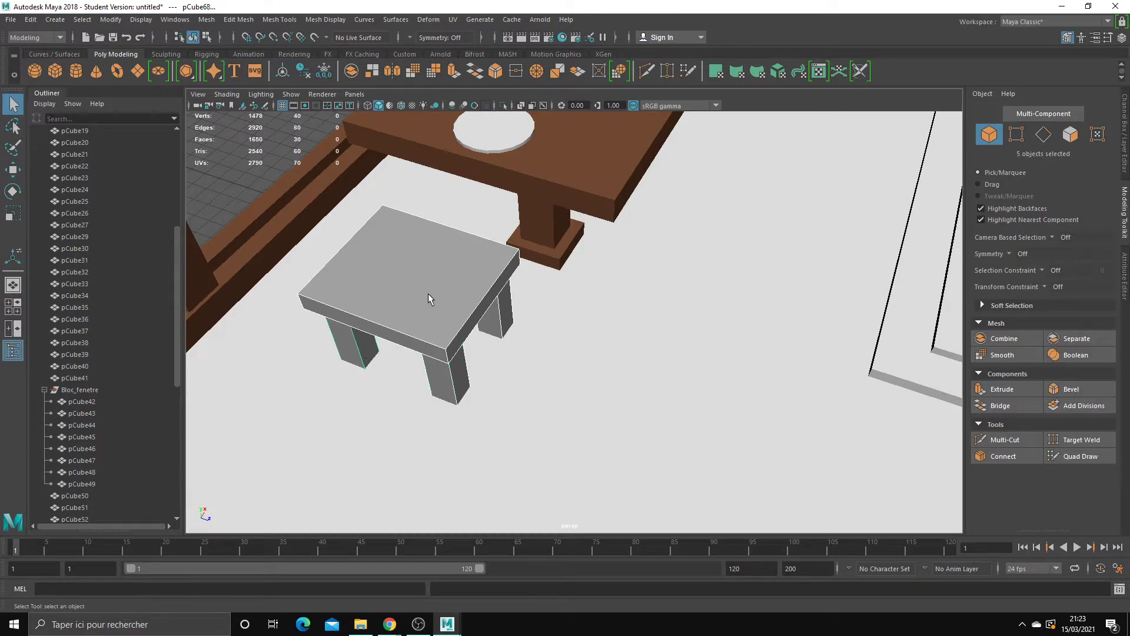
{"action": "right_click_drag", "start_coordinate": [428, 285], "coordinate": [483, 574]}
{"action": "mouse_move", "coordinate": [426, 609]}
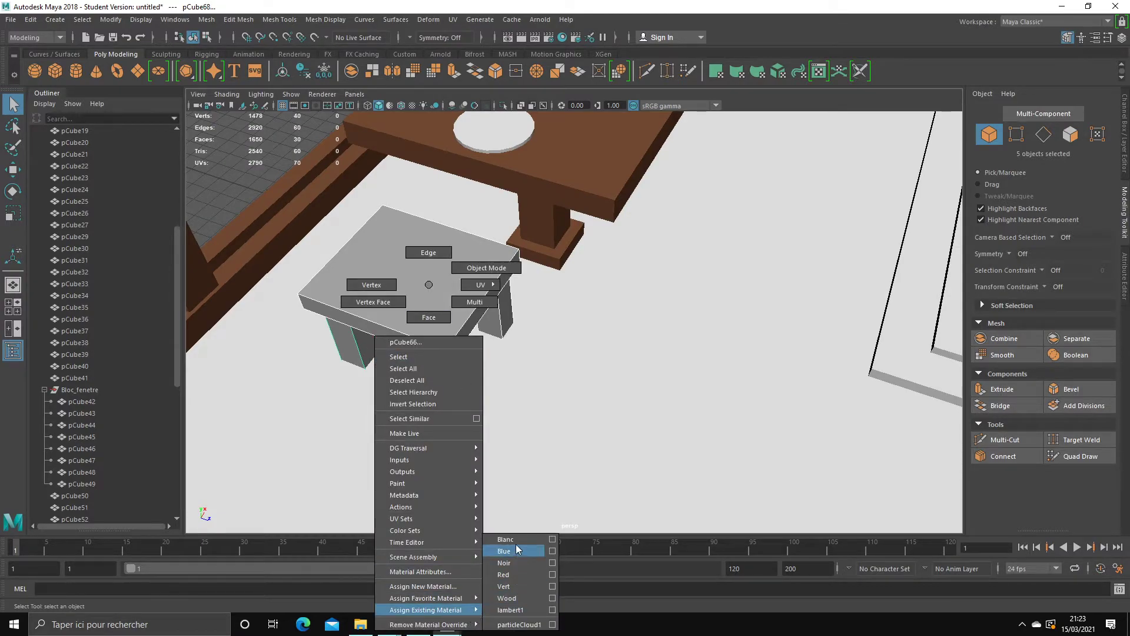
{"action": "left_click", "coordinate": [516, 548]}
{"action": "left_click_drag", "start_coordinate": [516, 404], "coordinate": [467, 292], "text": "alt"}
{"action": "right_click_drag", "start_coordinate": [466, 284], "coordinate": [492, 614]}
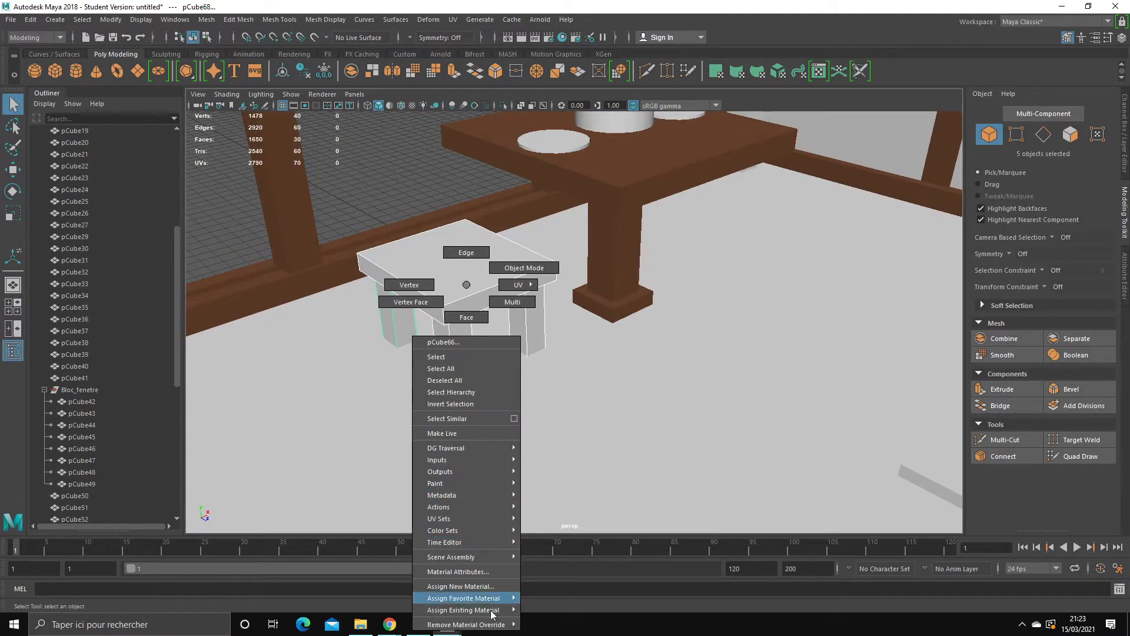
{"action": "mouse_move", "coordinate": [463, 610]}
{"action": "left_click", "coordinate": [547, 598]}
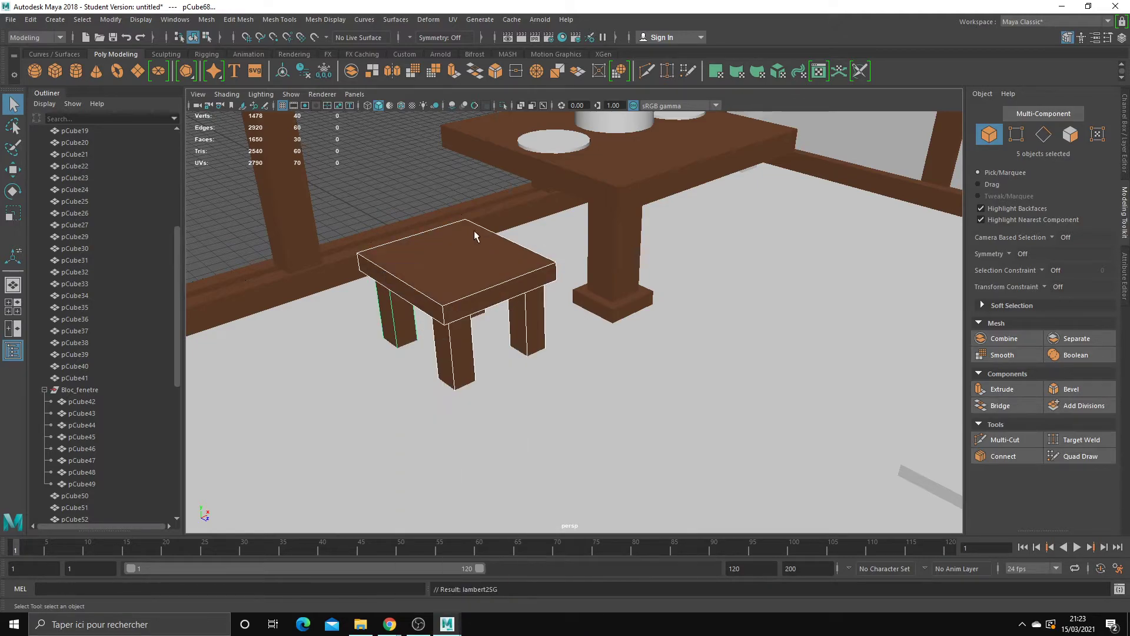
{"action": "left_click_drag", "start_coordinate": [467, 234], "coordinate": [528, 350], "text": "alt"}
{"action": "scroll", "coordinate": [559, 312], "scroll_direction": "up", "scroll_amount": 2}
{"action": "left_click", "coordinate": [559, 312]}
{"action": "scroll", "coordinate": [559, 314], "scroll_direction": "up", "scroll_amount": 3}
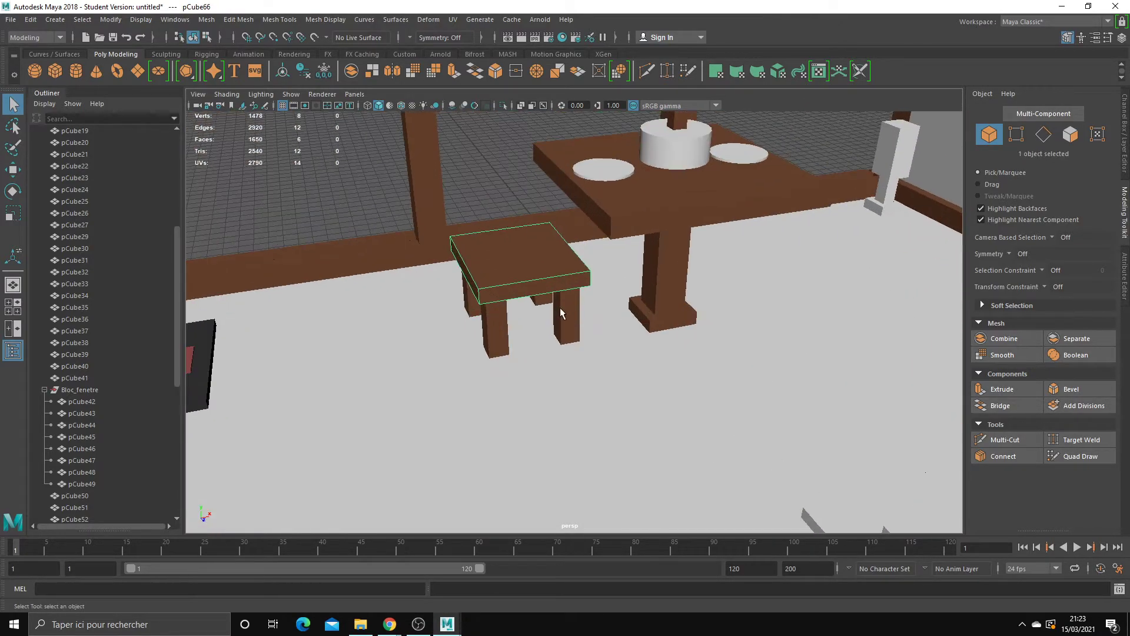
Step: Combine the stool pieces into one mesh and clone it to the table's other side
{"action": "left_click", "coordinate": [1005, 339]}
{"action": "key", "text": "w"}
{"action": "left_click_drag", "start_coordinate": [555, 289], "coordinate": [830, 259], "text": "shift"}
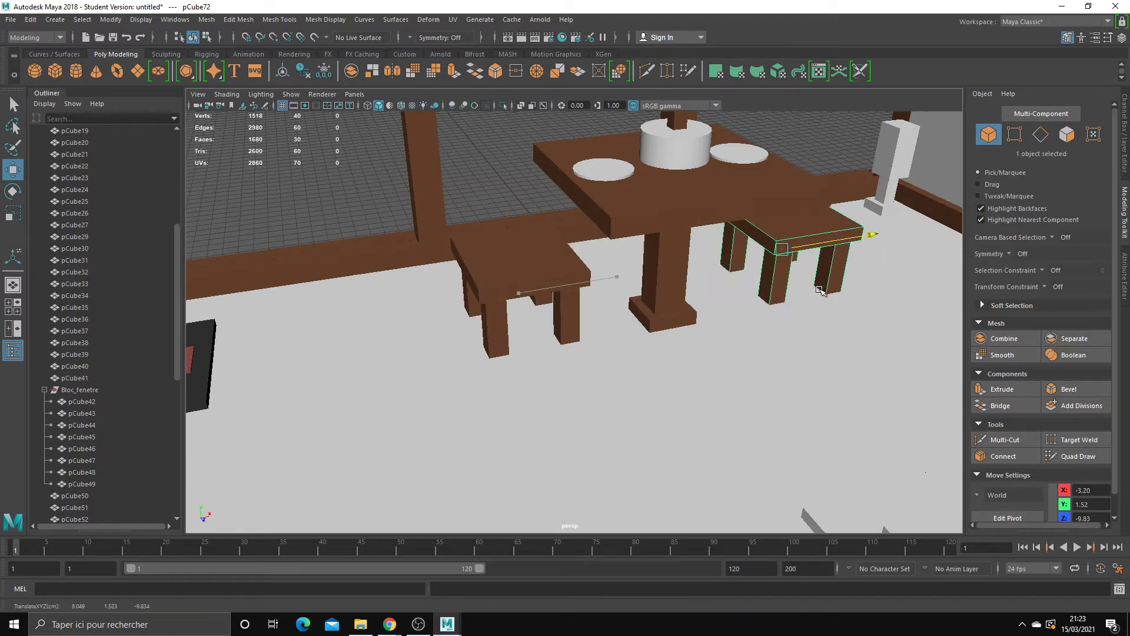
{"action": "scroll", "coordinate": [738, 336], "scroll_direction": "down", "scroll_amount": 5}
{"action": "mouse_move", "coordinate": [737, 336]}
{"action": "left_mouse_down", "text": "alt"}
{"action": "mouse_move", "coordinate": [642, 372]}
{"action": "mouse_move", "coordinate": [626, 323]}
{"action": "mouse_move", "coordinate": [581, 353]}
{"action": "mouse_move", "coordinate": [409, 355]}
{"action": "mouse_move", "coordinate": [706, 440]}
{"action": "left_mouse_up", "text": "alt"}
Step: Duplicate the dark floor cushion, place the copy near the front wall and resize it
{"action": "key", "text": "q"}
{"action": "left_click", "coordinate": [363, 343]}
{"action": "key", "text": "w"}
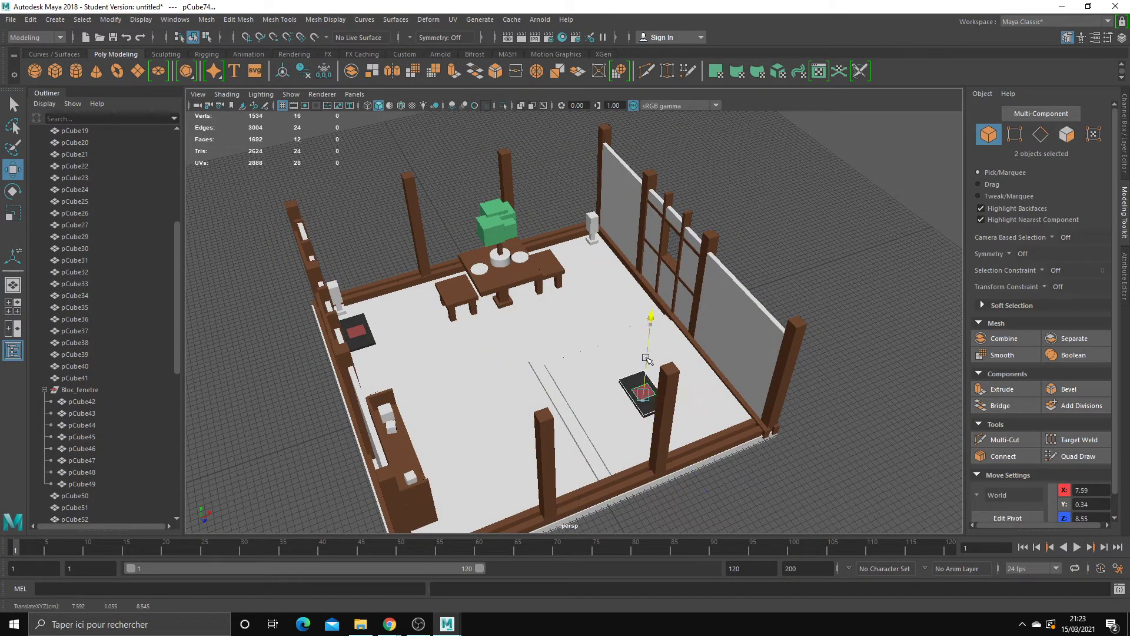
{"action": "left_click", "coordinate": [641, 392]}
{"action": "key", "text": "r"}
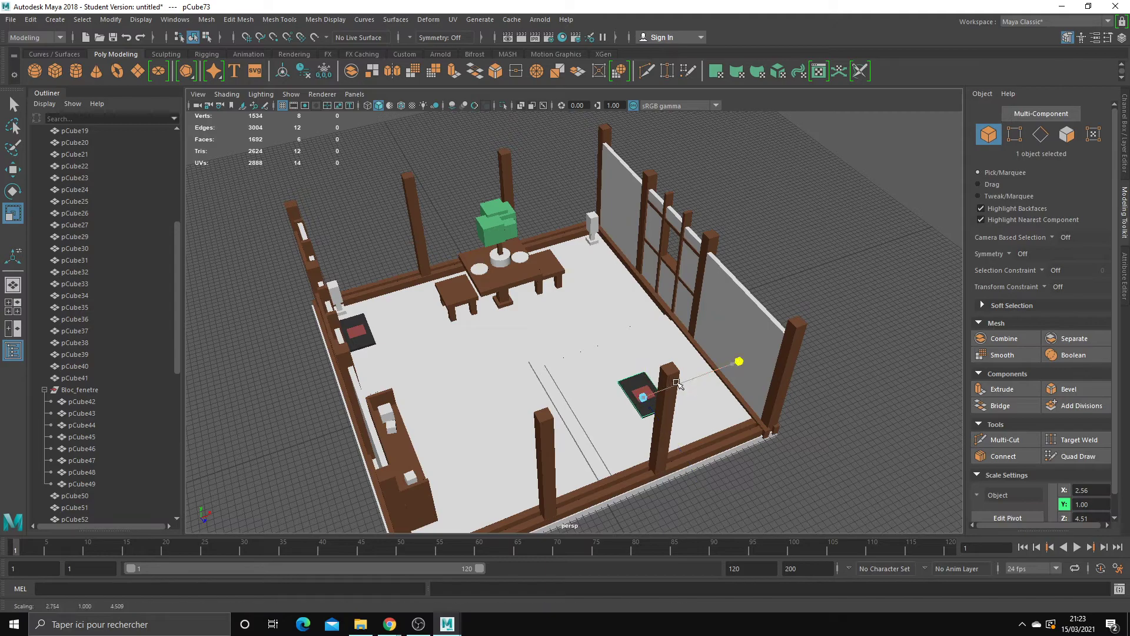
{"action": "left_click_drag", "start_coordinate": [780, 336], "coordinate": [813, 383], "text": "alt"}
{"action": "scroll", "coordinate": [818, 395], "scroll_direction": "up", "scroll_amount": 3}
{"action": "left_click", "coordinate": [821, 402], "text": "shift"}
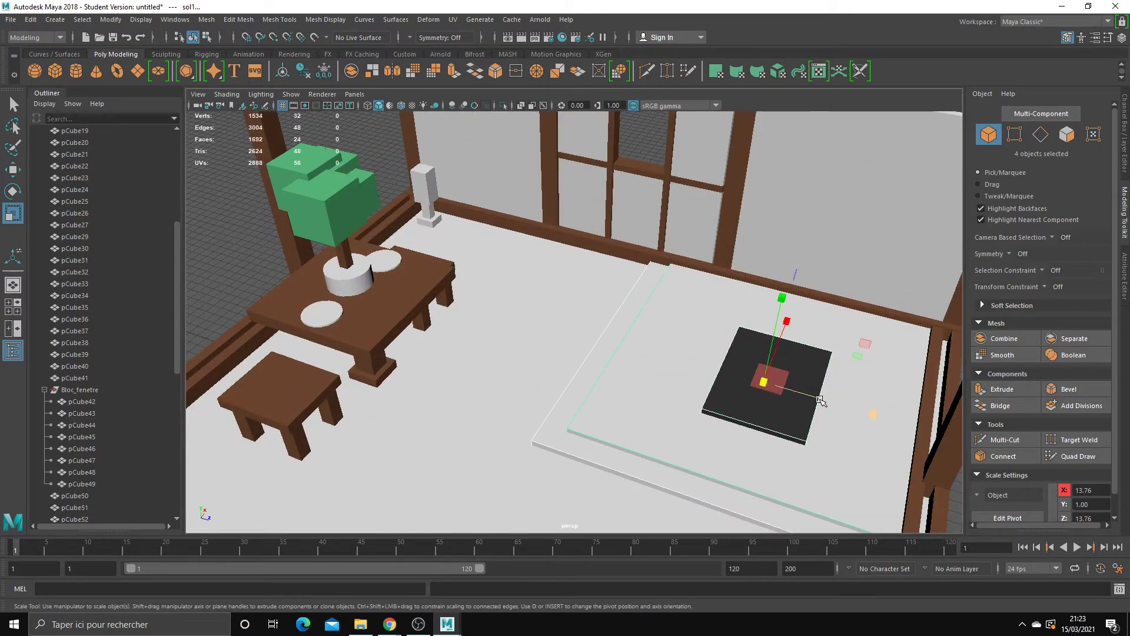
{"action": "left_click", "coordinate": [787, 409]}
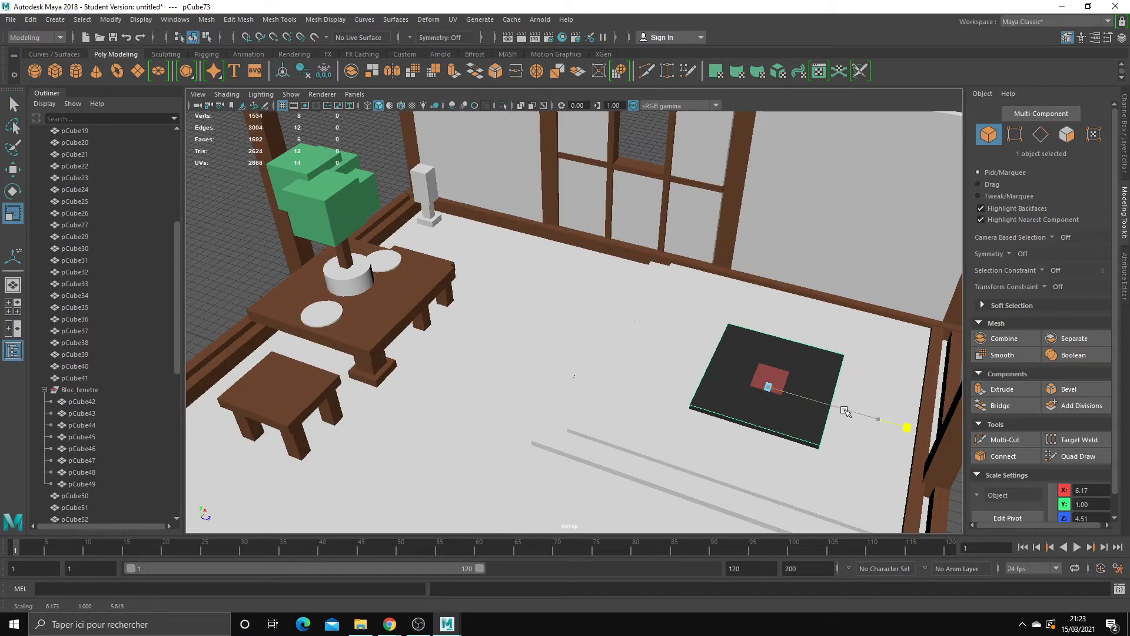
{"action": "key", "text": "q"}
{"action": "left_click", "coordinate": [756, 377]}
{"action": "left_click_drag", "start_coordinate": [756, 376], "coordinate": [669, 371], "text": "alt"}
{"action": "scroll", "coordinate": [668, 370], "scroll_direction": "down", "scroll_amount": 5}
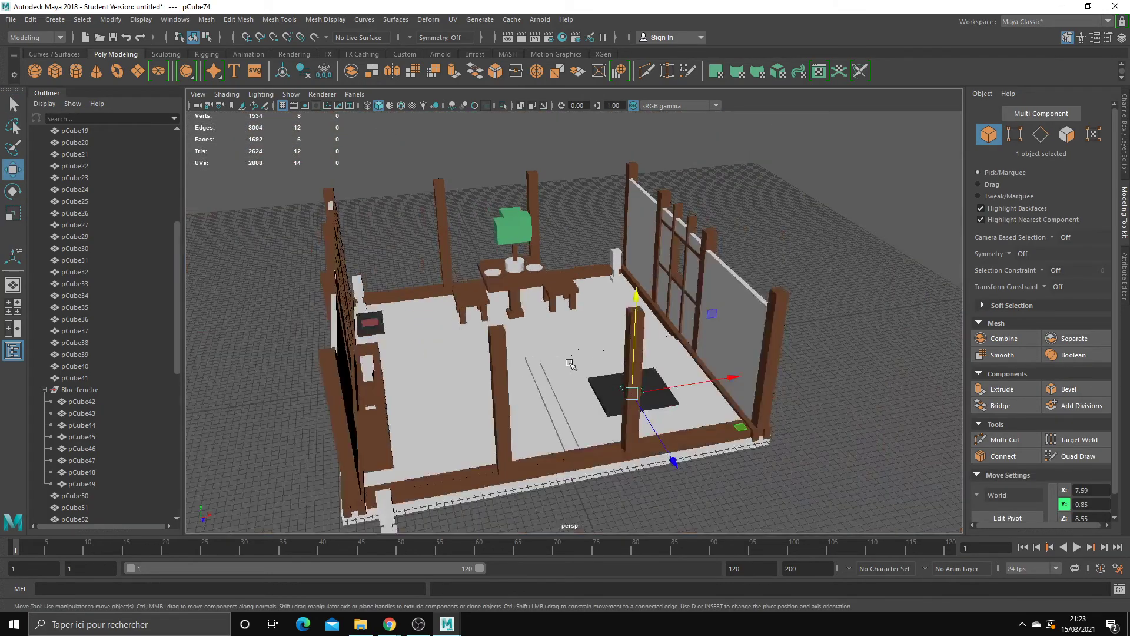